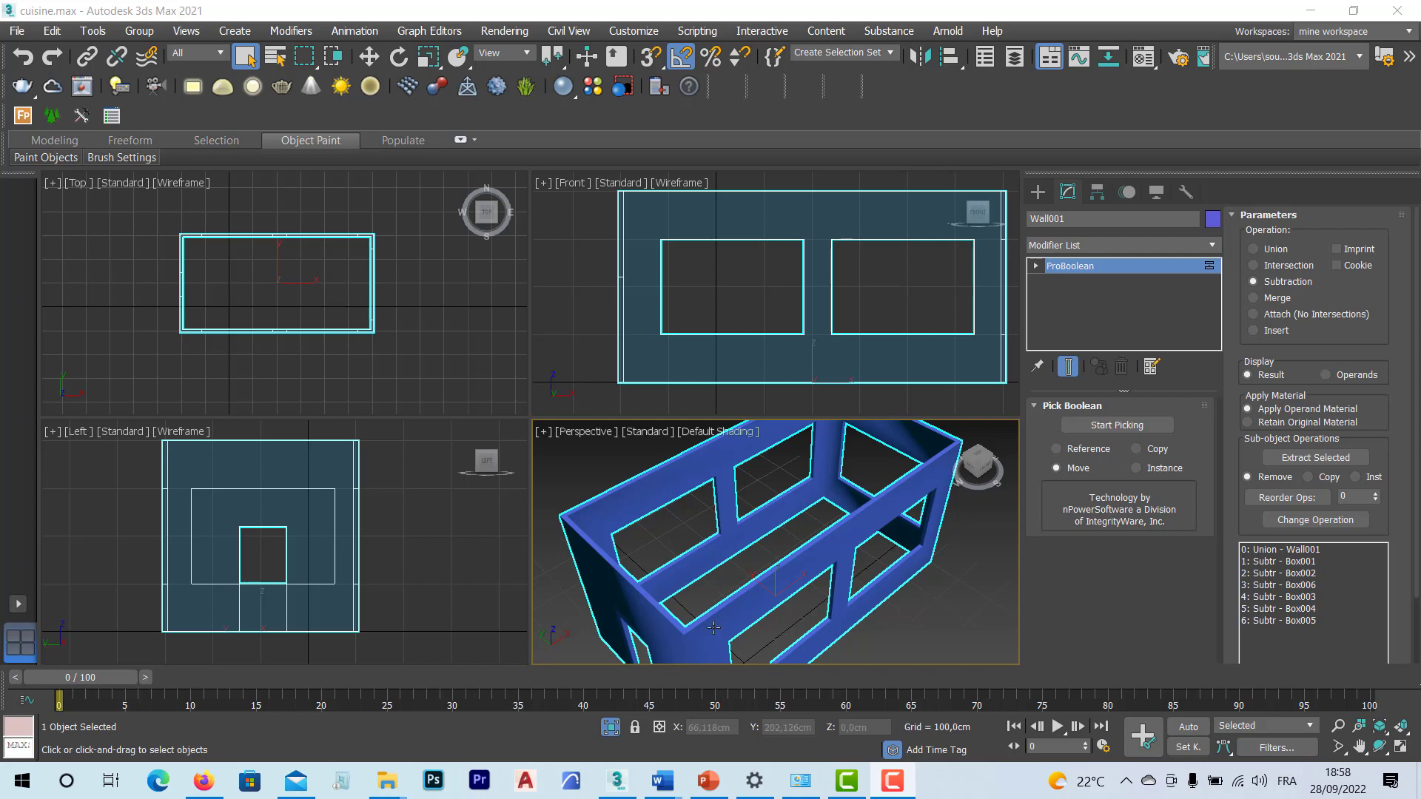
Step: Switch to Firefox to examine the modern kitchen ceiling and island reference photo, and return to 3ds Max
{"action": "left_click", "coordinate": [205, 786]}
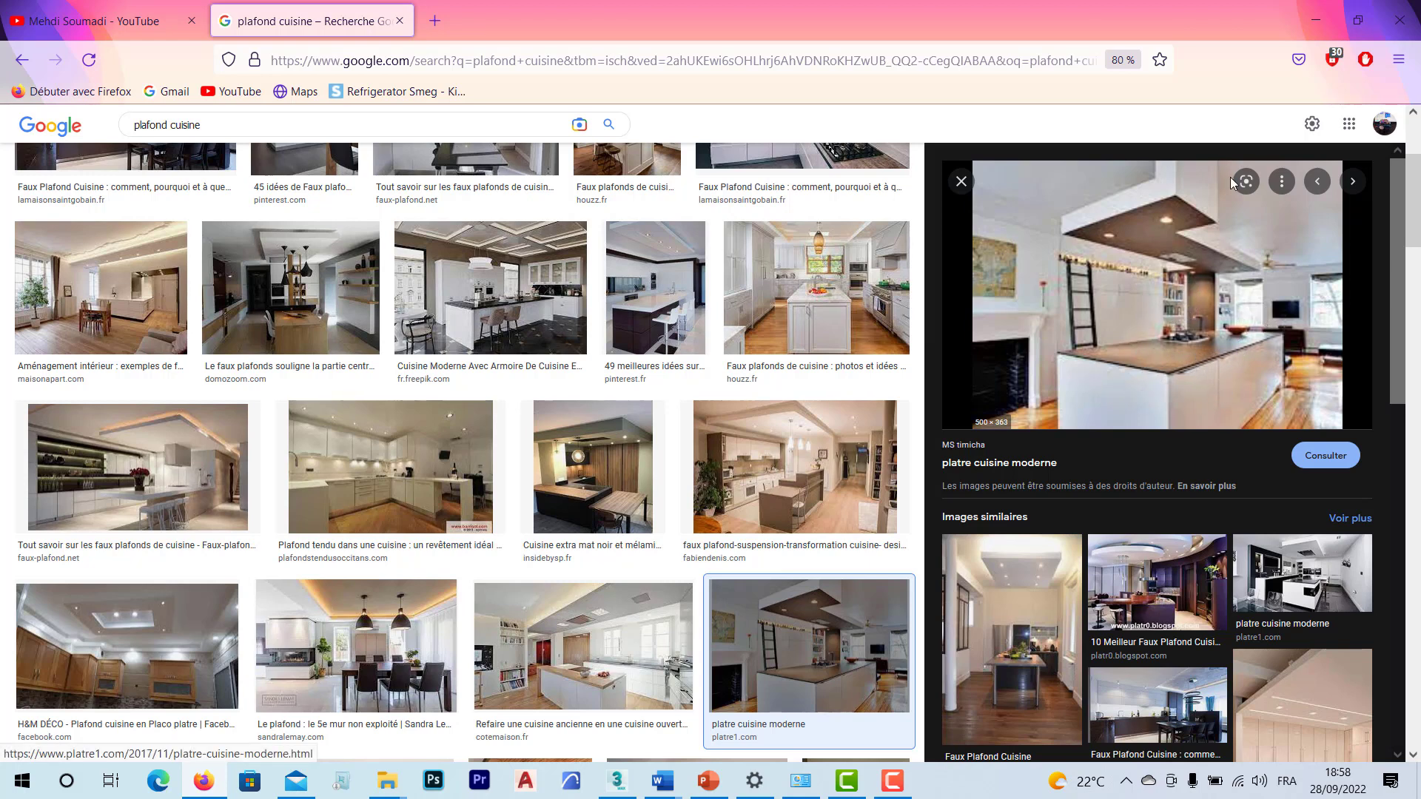
{"action": "left_click", "coordinate": [1315, 23]}
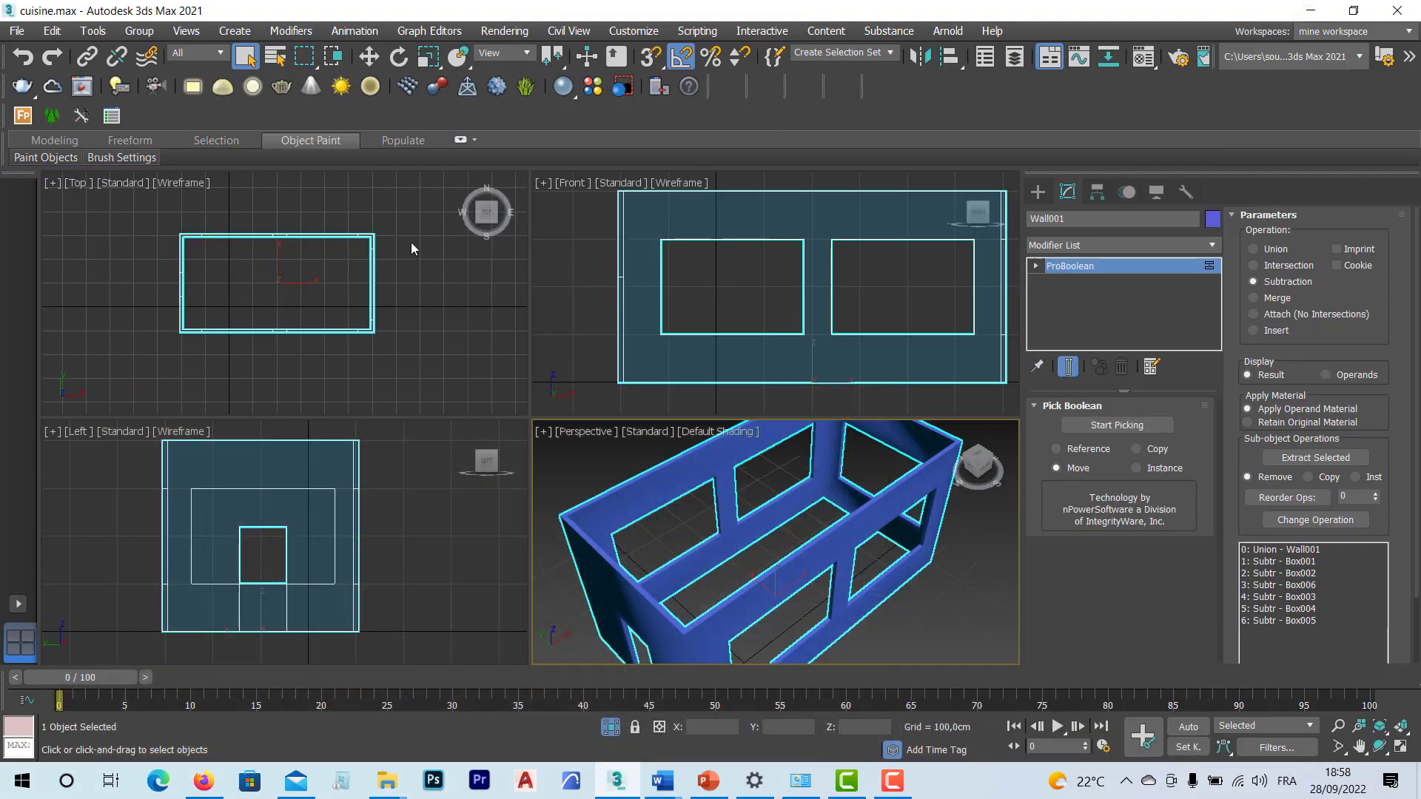
Step: Create a box inside the room in the Top view, about 126 cm long, 287 cm wide and 90 cm high
{"action": "left_click", "coordinate": [1038, 193]}
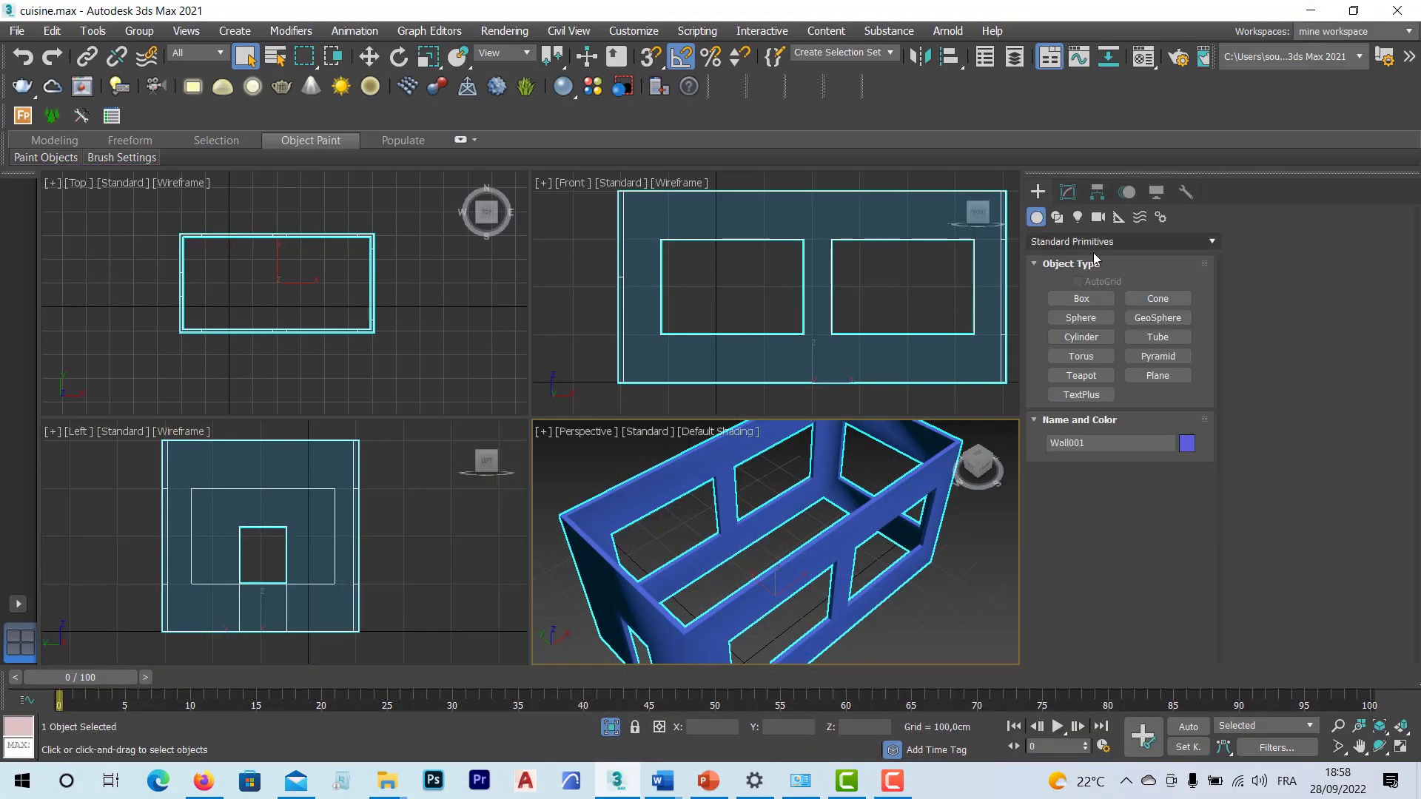
{"action": "left_click", "coordinate": [1081, 299]}
{"action": "middle_click_drag", "start_coordinate": [304, 293], "coordinate": [341, 305]}
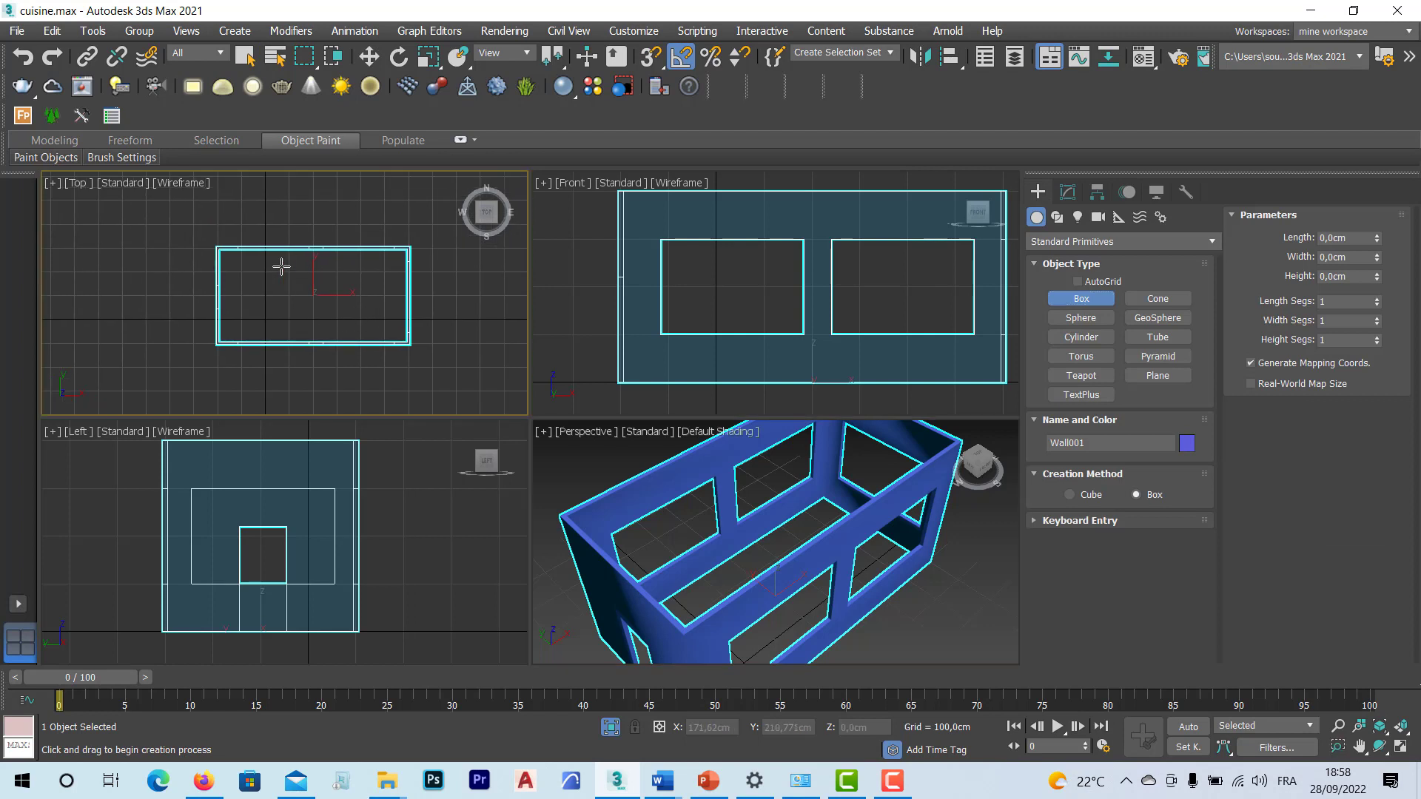
{"action": "key", "text": "alt+w"}
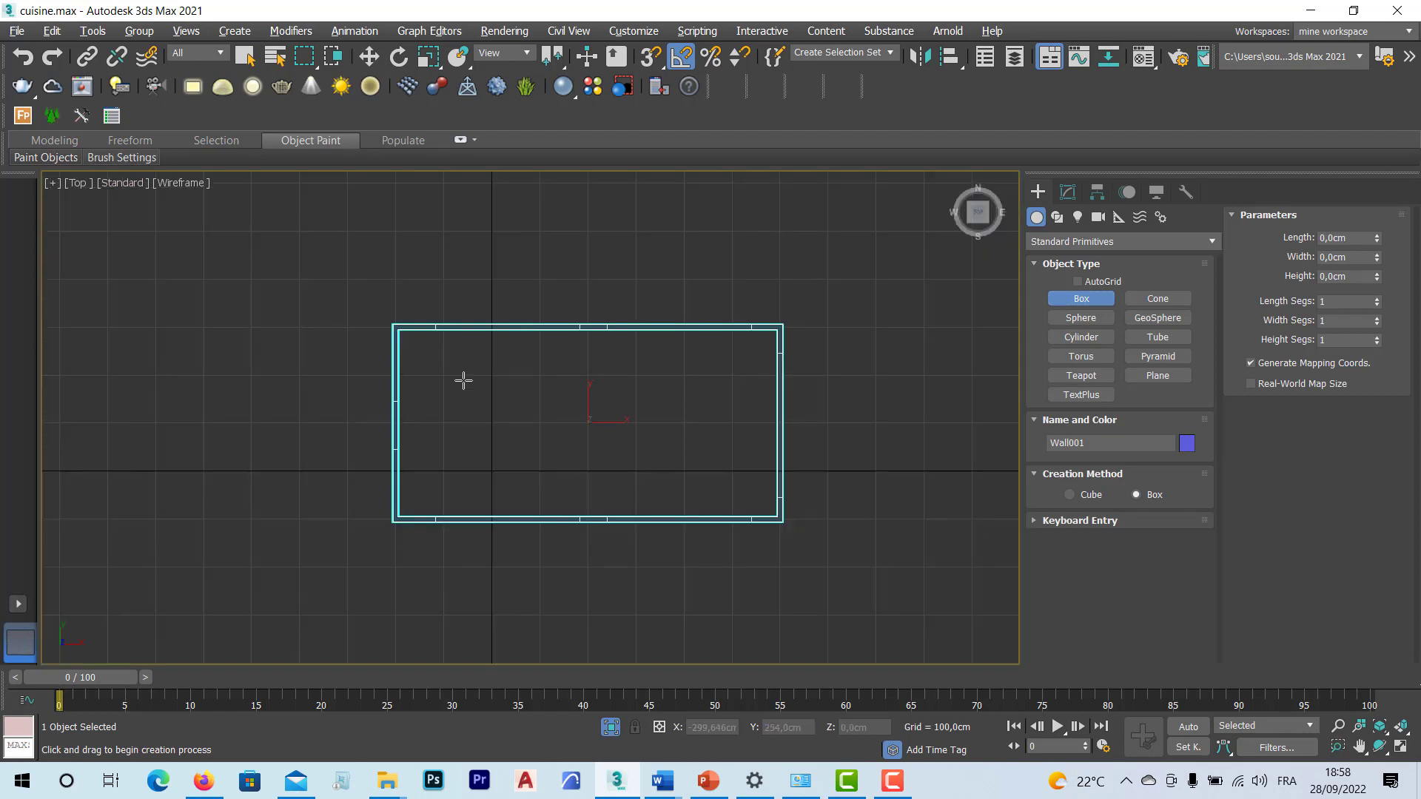
{"action": "scroll", "coordinate": [463, 380], "scroll_direction": "up", "scroll_amount": 4}
{"action": "middle_click_drag", "start_coordinate": [542, 410], "coordinate": [358, 402]}
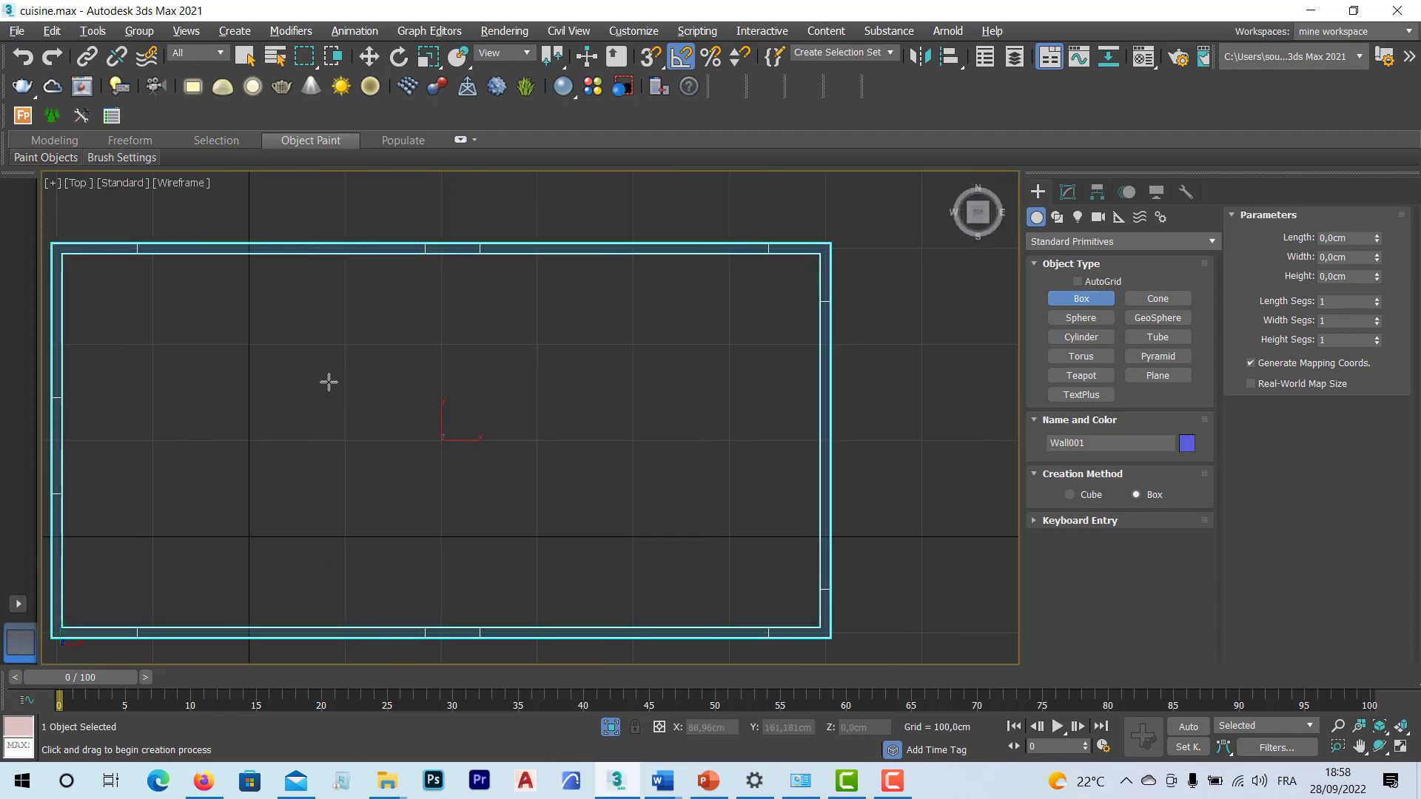
{"action": "left_click_drag", "start_coordinate": [323, 376], "coordinate": [599, 498]}
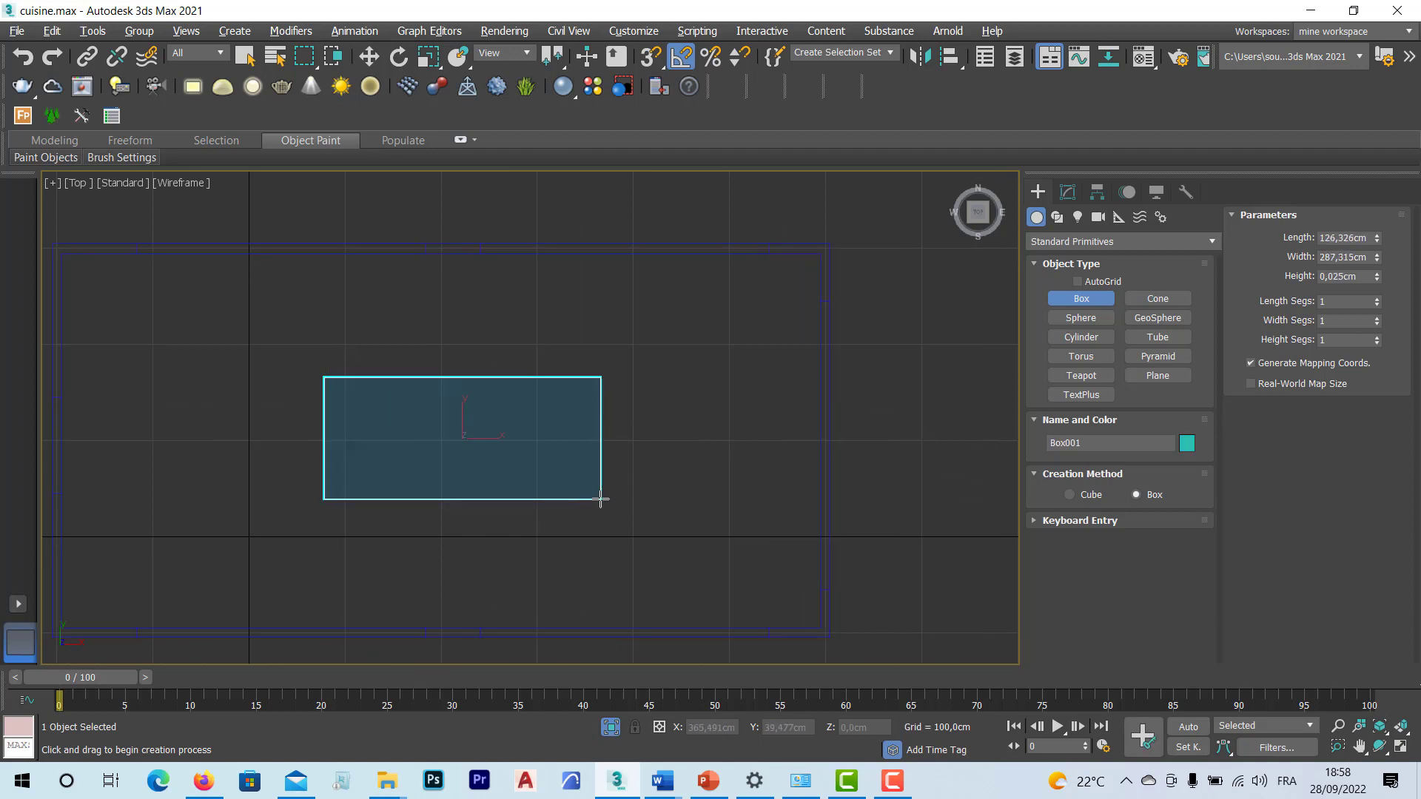
Step: Adjust the box's footprint, trying a width of 200 cm and settling on a width of 300 cm
{"action": "left_click", "coordinate": [1067, 192]}
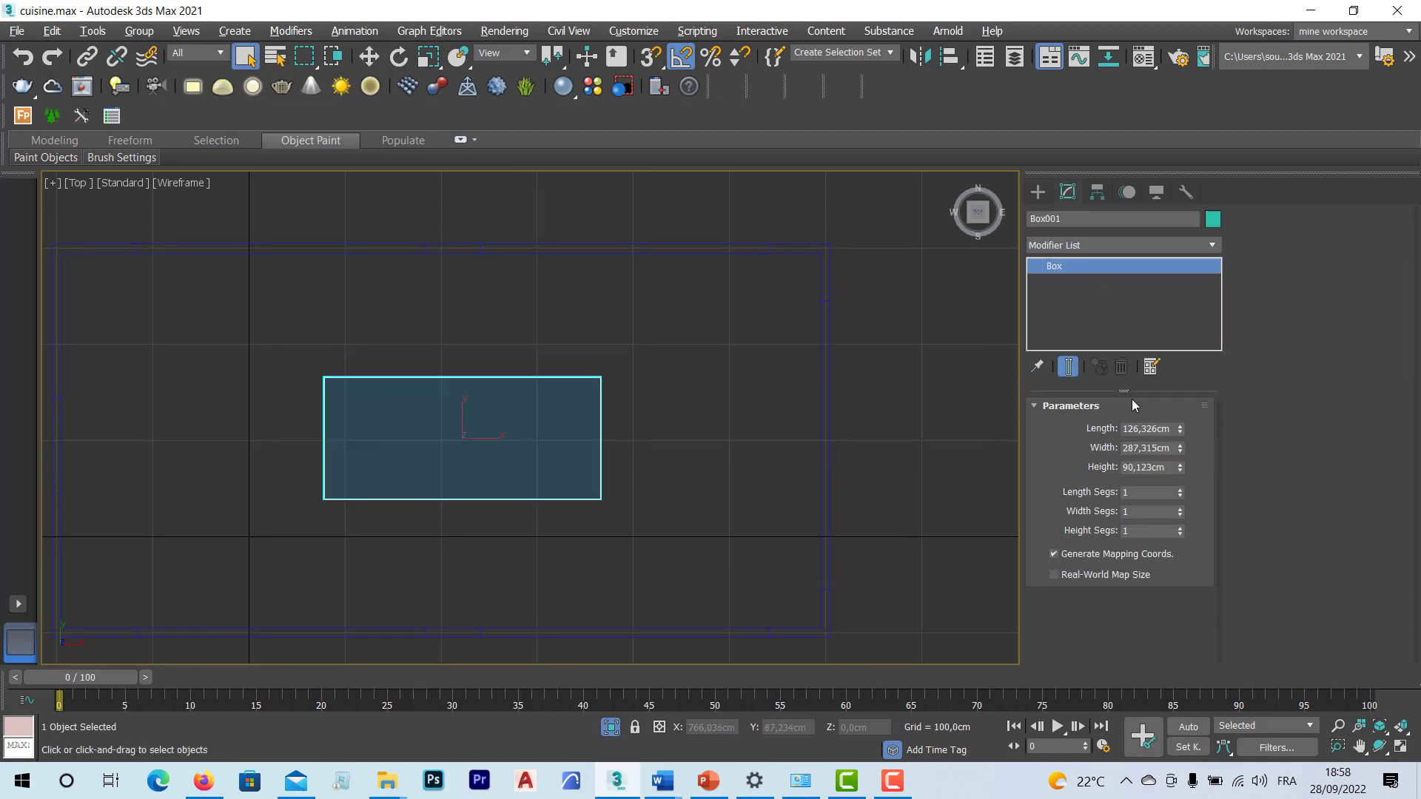
{"action": "mouse_move", "coordinate": [1180, 430]}
{"action": "left_mouse_down"}
{"action": "mouse_move", "coordinate": [1181, 445]}
{"action": "mouse_move", "coordinate": [1178, 431]}
{"action": "left_mouse_up"}
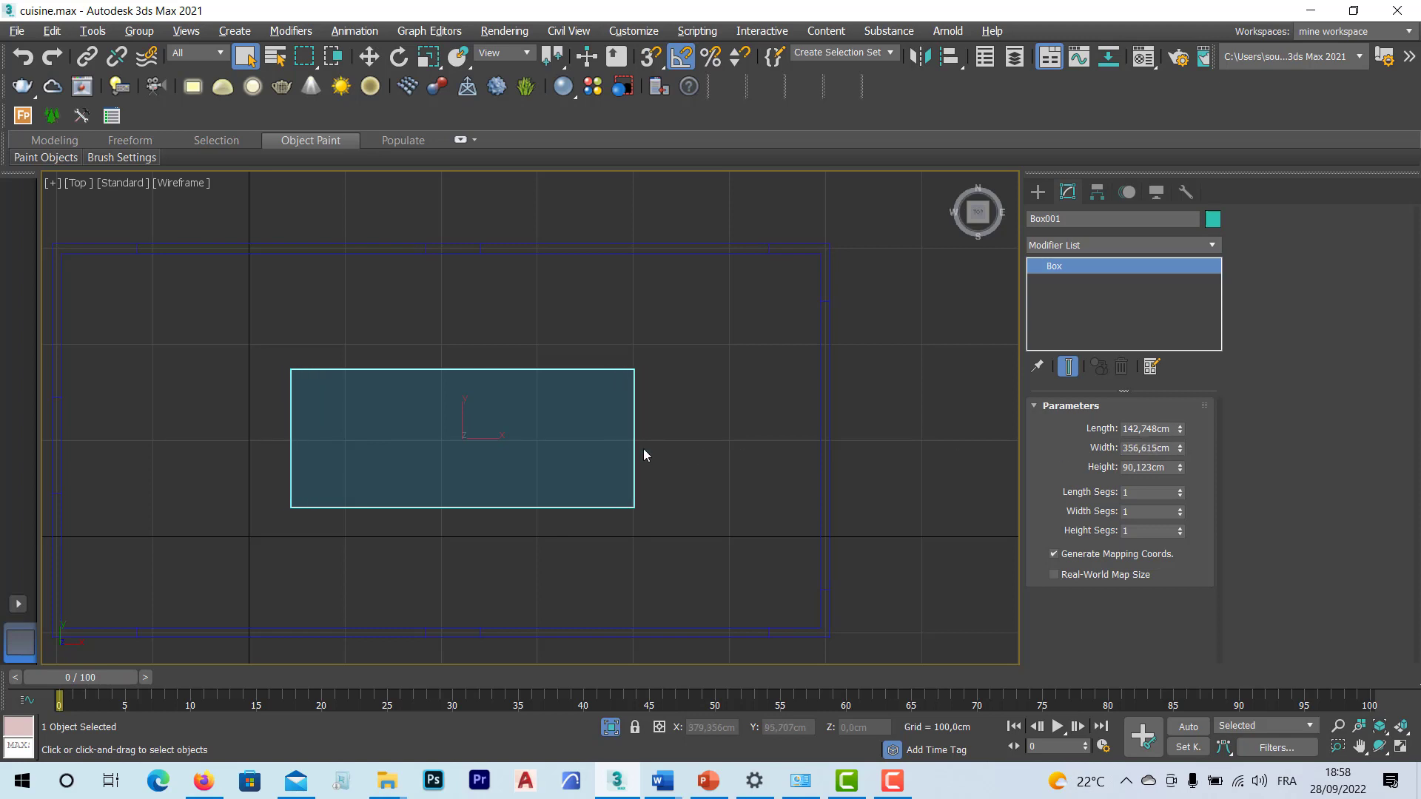
{"action": "left_click", "coordinate": [1141, 449]}
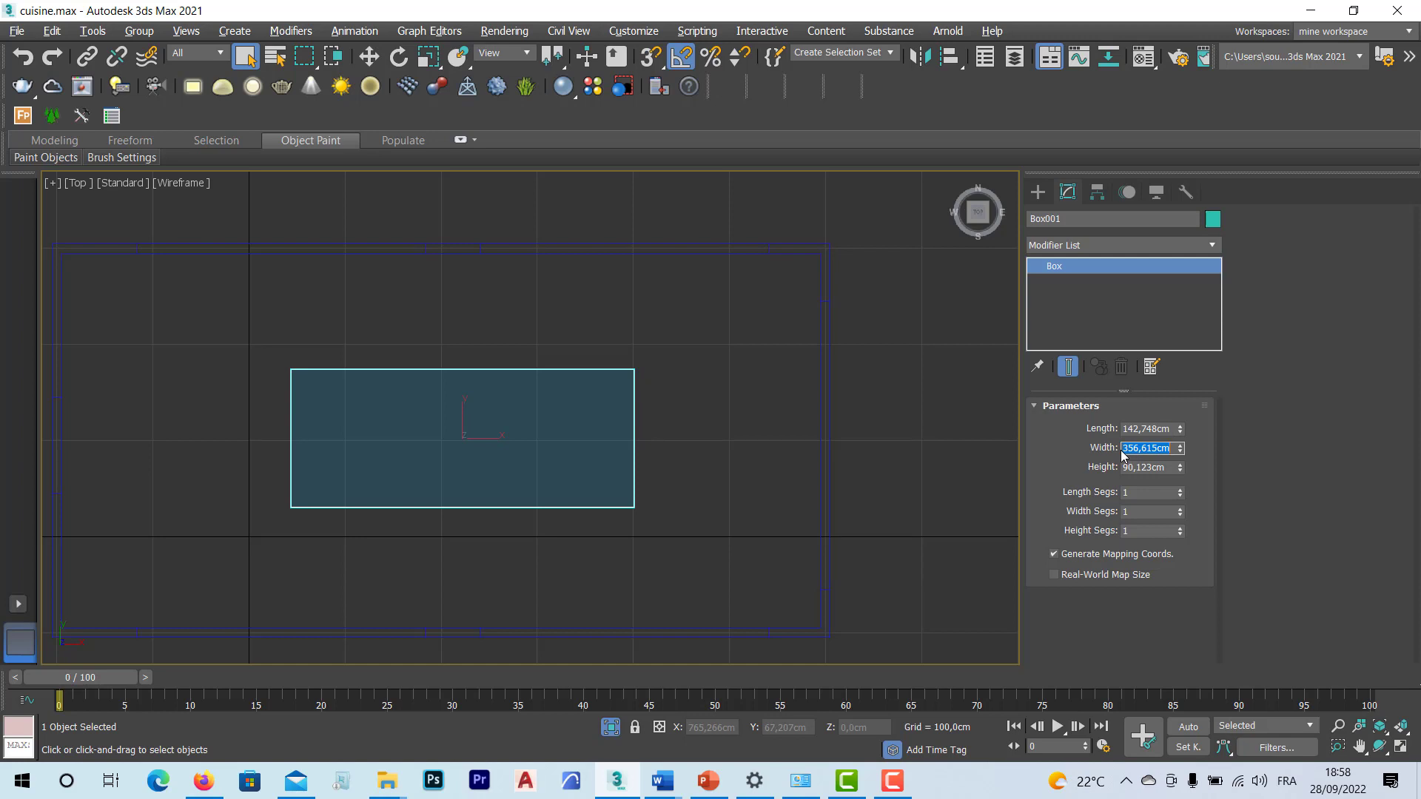
{"action": "type", "text": "200"}
{"action": "key", "text": "Return"}
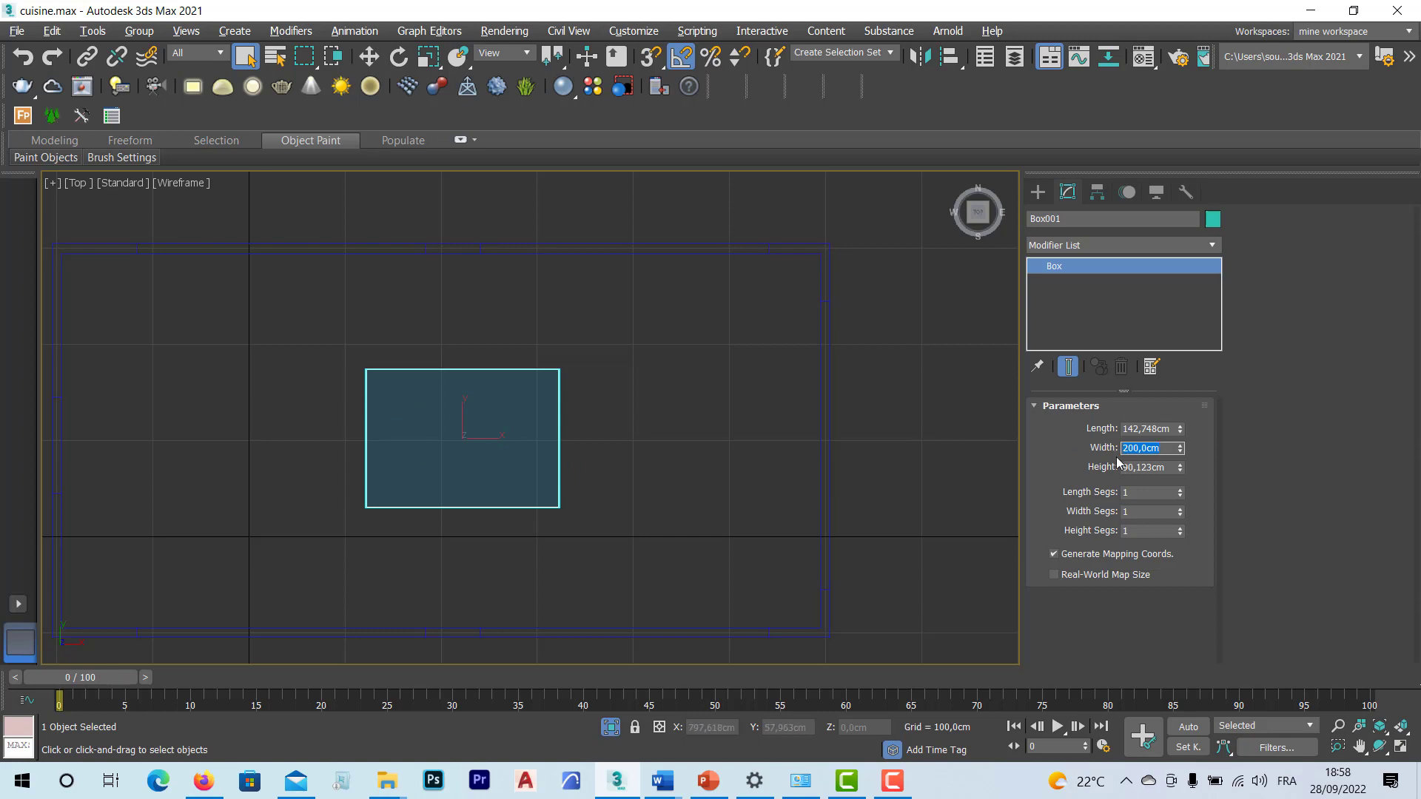
{"action": "type", "text": "300"}
{"action": "key", "text": "Return"}
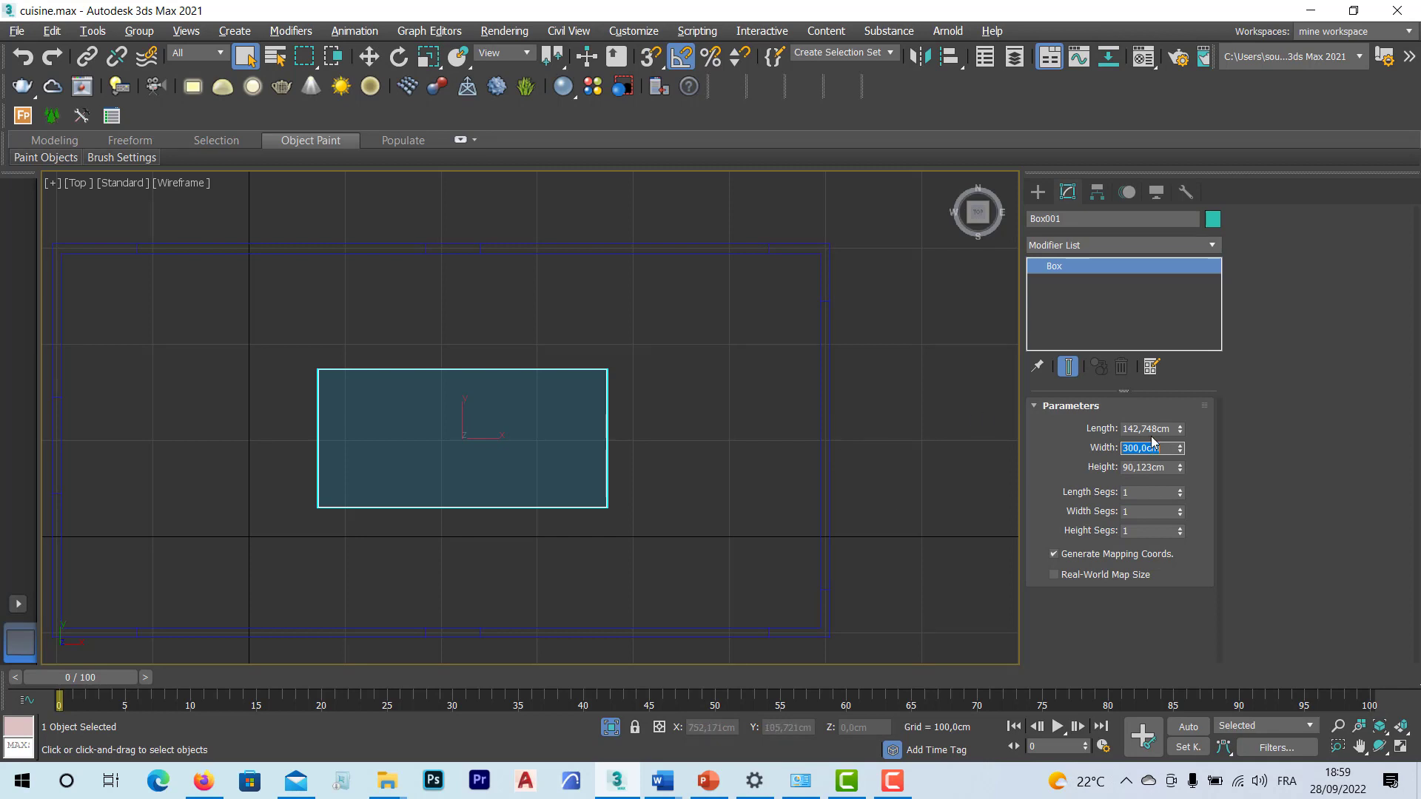
Step: Set the box's length to 120 cm and its height to 90 cm
{"action": "left_click_drag", "start_coordinate": [1180, 427], "coordinate": [1181, 420]}
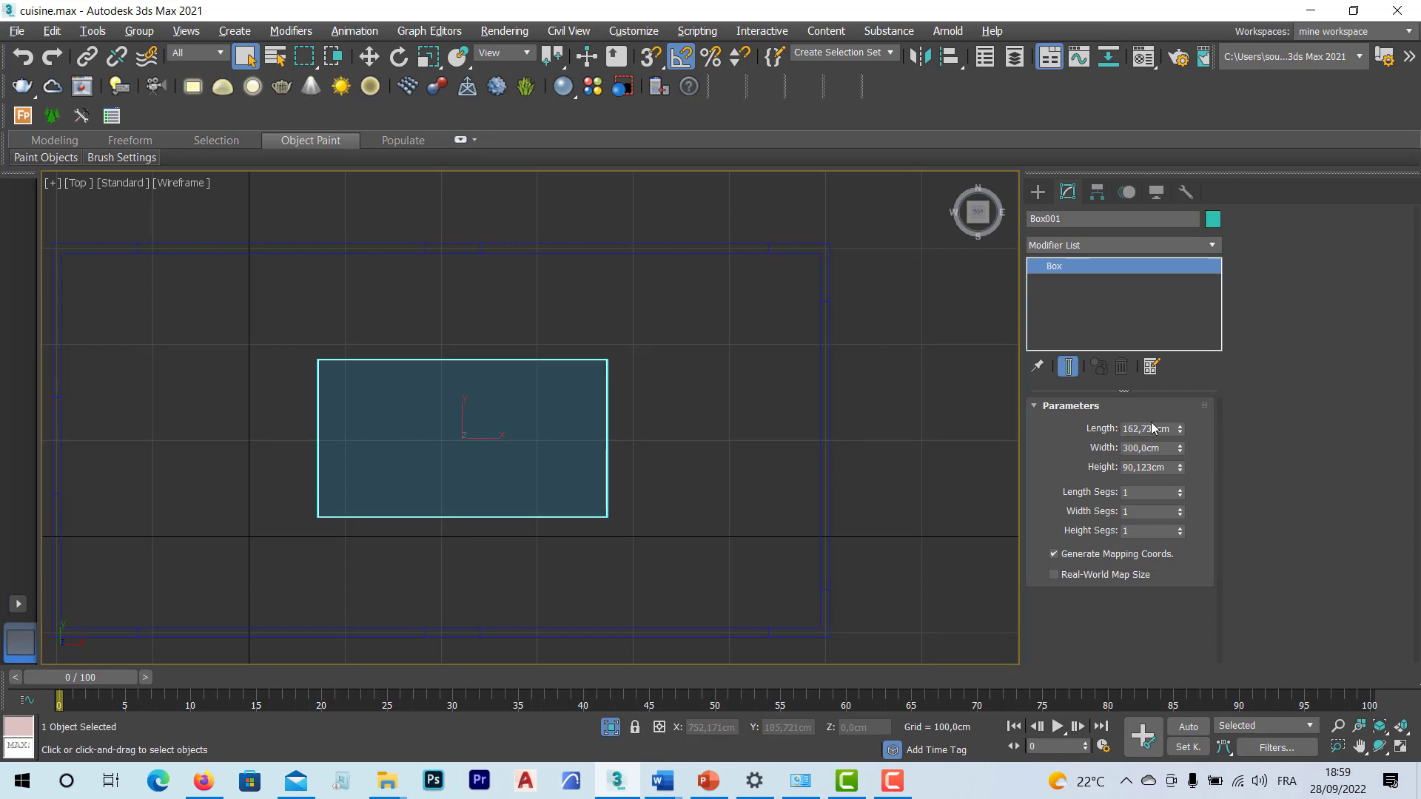
{"action": "double_click", "coordinate": [1143, 430]}
{"action": "type", "text": "120"}
{"action": "key", "text": "Return"}
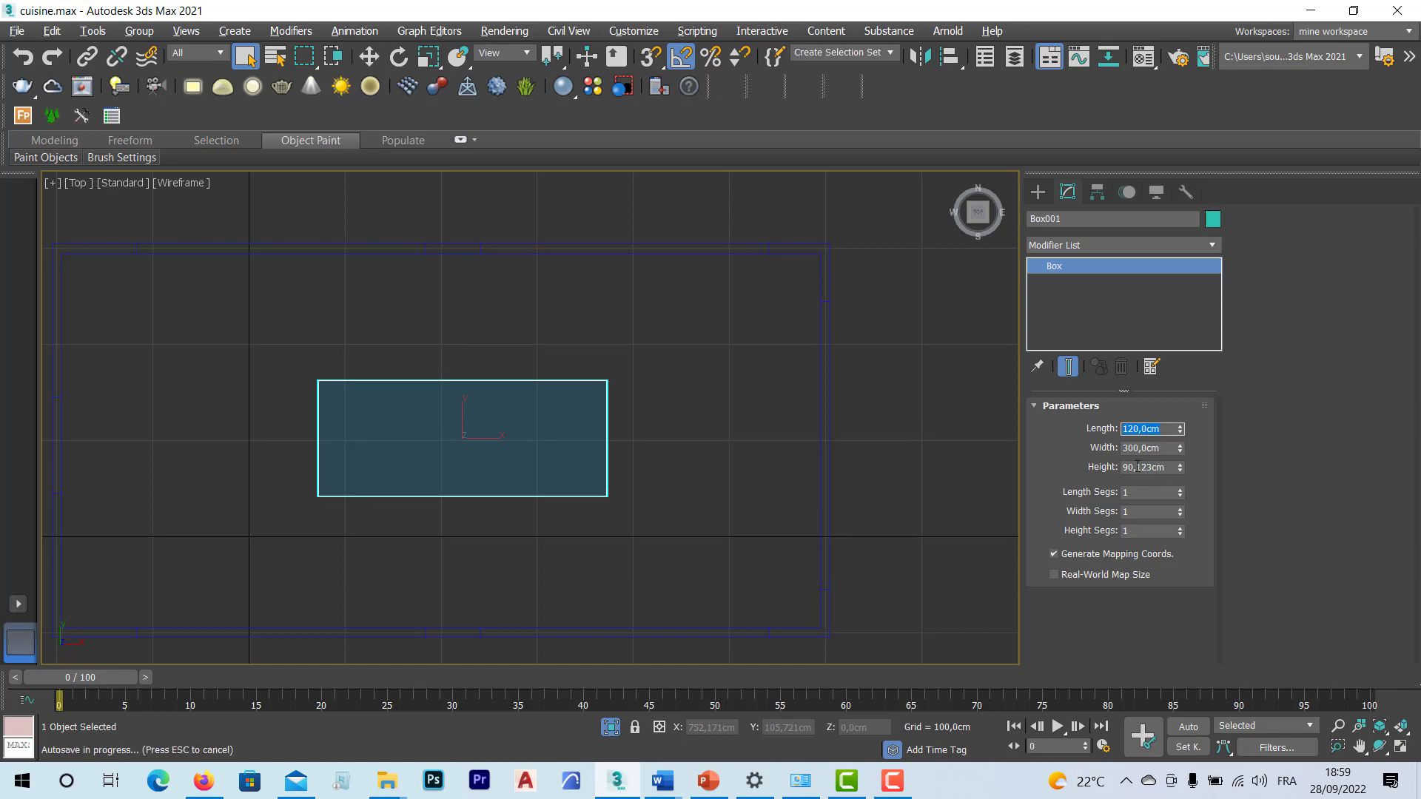
{"action": "left_click", "coordinate": [1156, 470]}
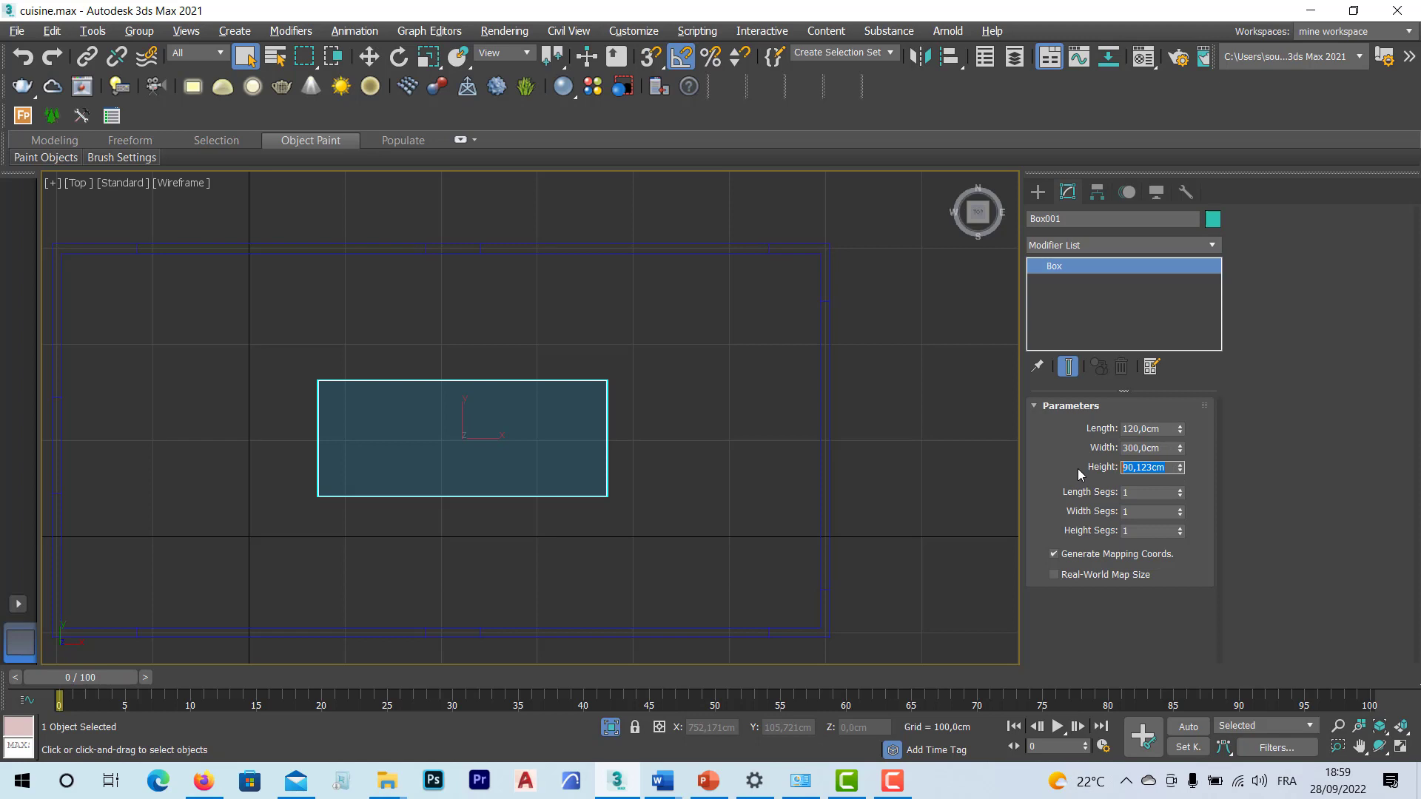
{"action": "type", "text": "90"}
{"action": "key", "text": "Return"}
Step: Examine in the Left view whether the box's base sits on the floor line, checking its Z position with Move
{"action": "middle_click_drag", "start_coordinate": [687, 505], "coordinate": [532, 428]}
{"action": "key", "text": "alt+w"}
{"action": "key", "text": "alt+w"}
{"action": "key", "text": "alt+w"}
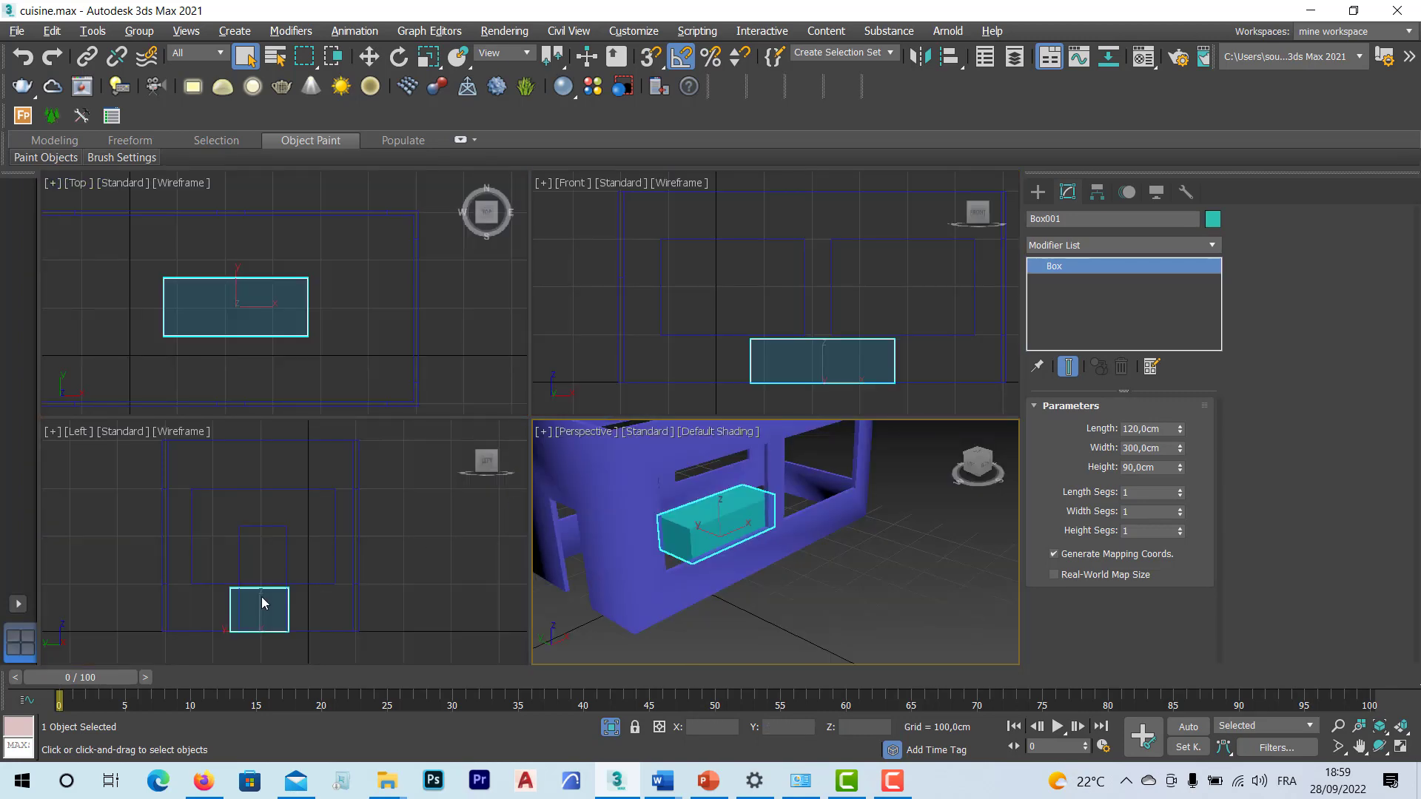
{"action": "middle_click_drag", "start_coordinate": [262, 602], "coordinate": [292, 571]}
{"action": "key", "text": "alt+w"}
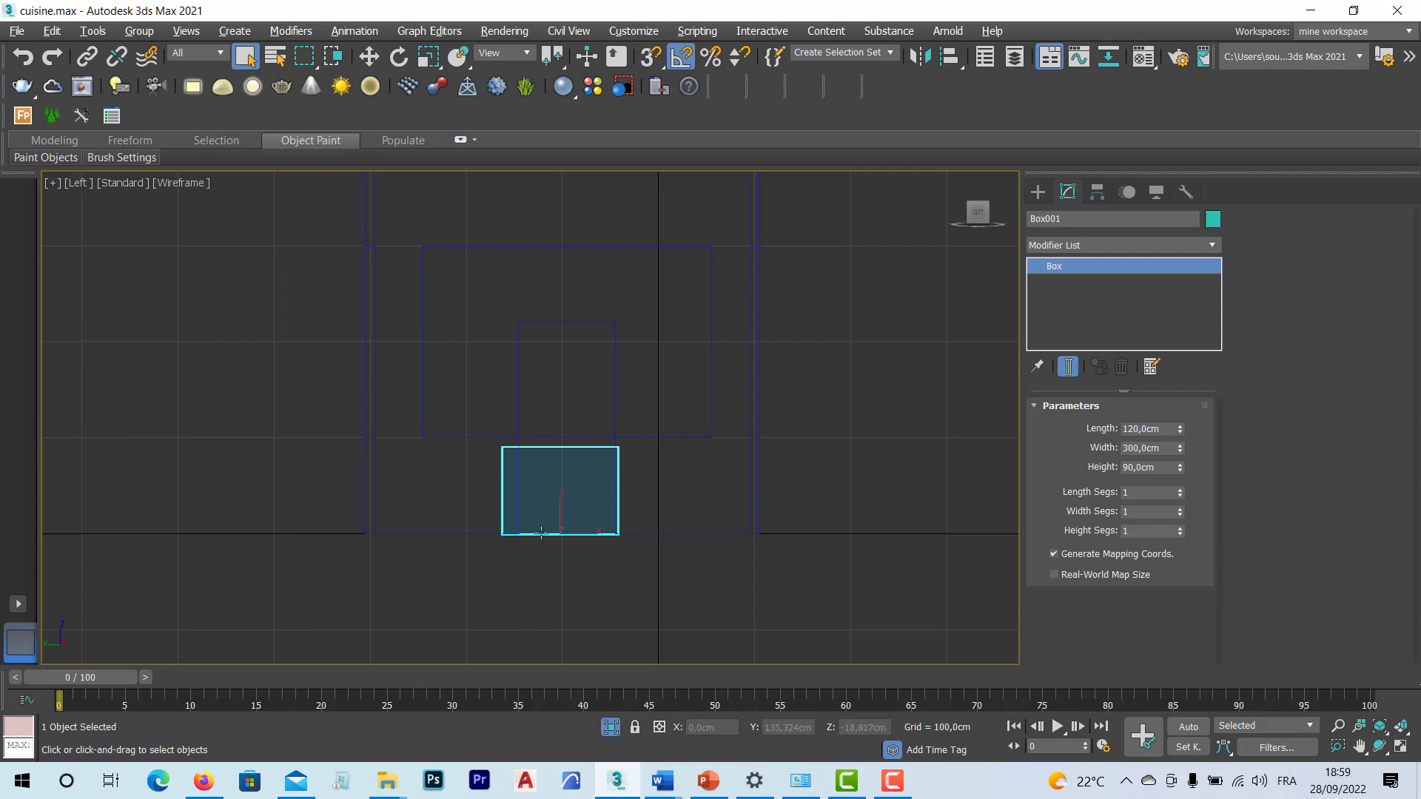
{"action": "scroll", "coordinate": [541, 533], "scroll_direction": "up", "scroll_amount": 5}
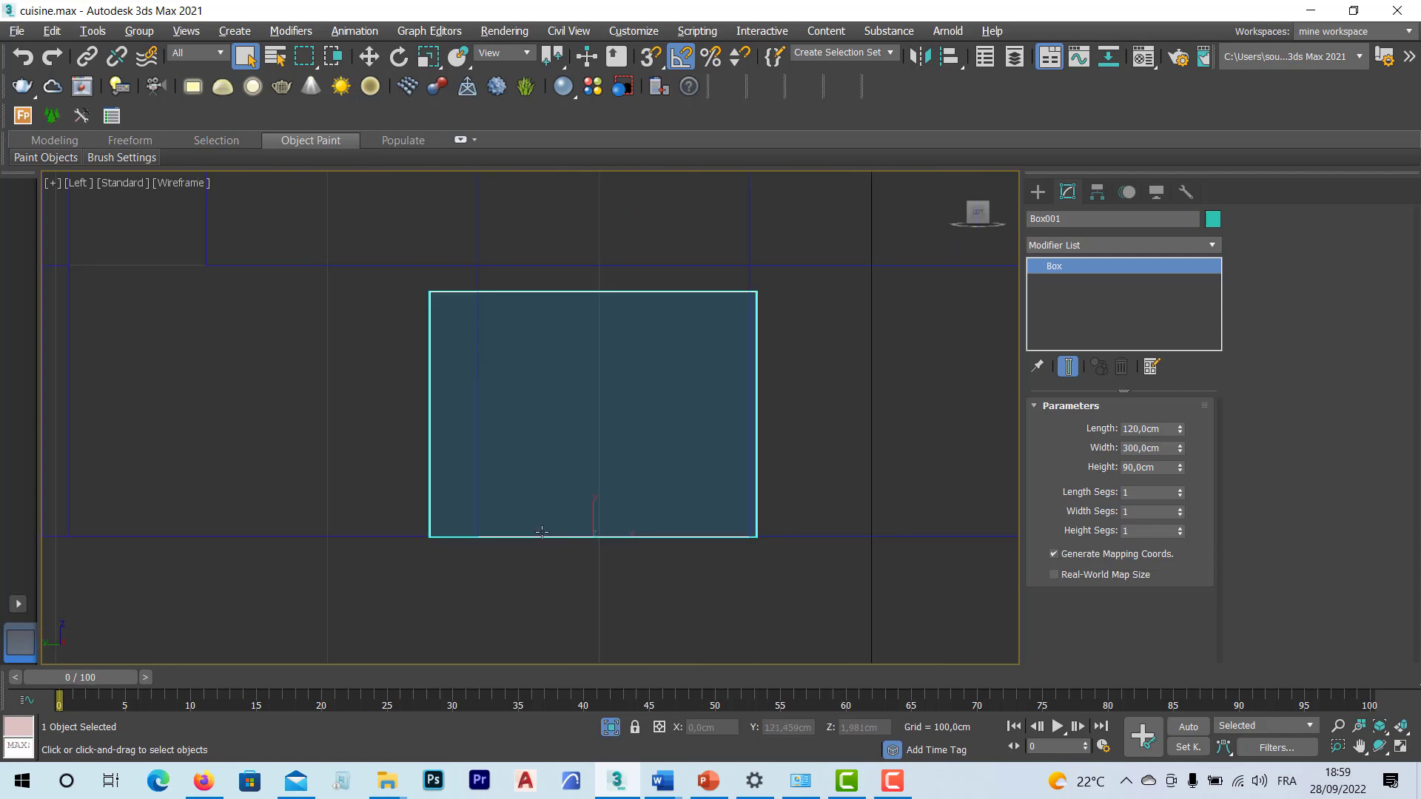
{"action": "left_click", "coordinate": [372, 63]}
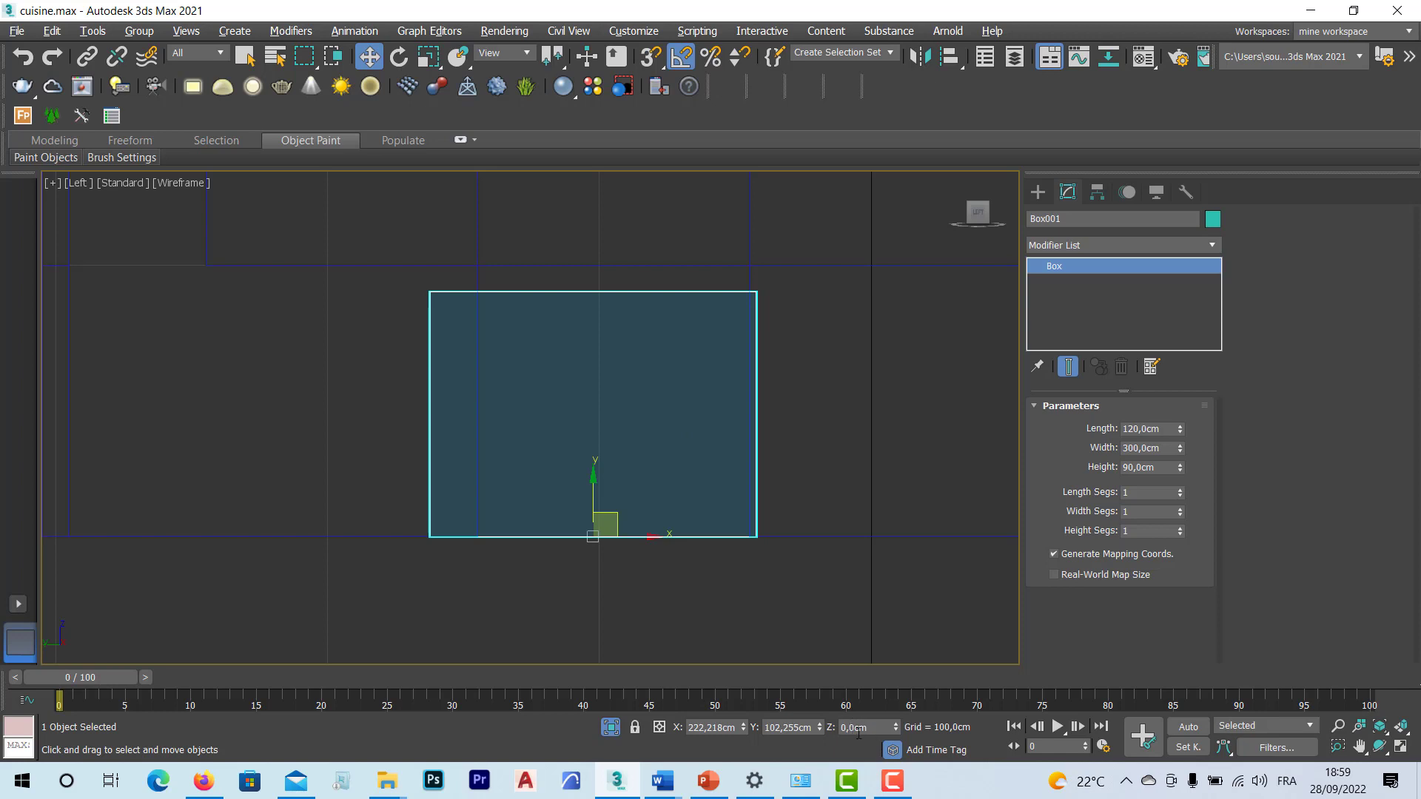
Step: Isolate the box in the maximized Perspective view so the surrounding walls are hidden
{"action": "key", "text": "alt+w"}
{"action": "left_click", "coordinate": [693, 535]}
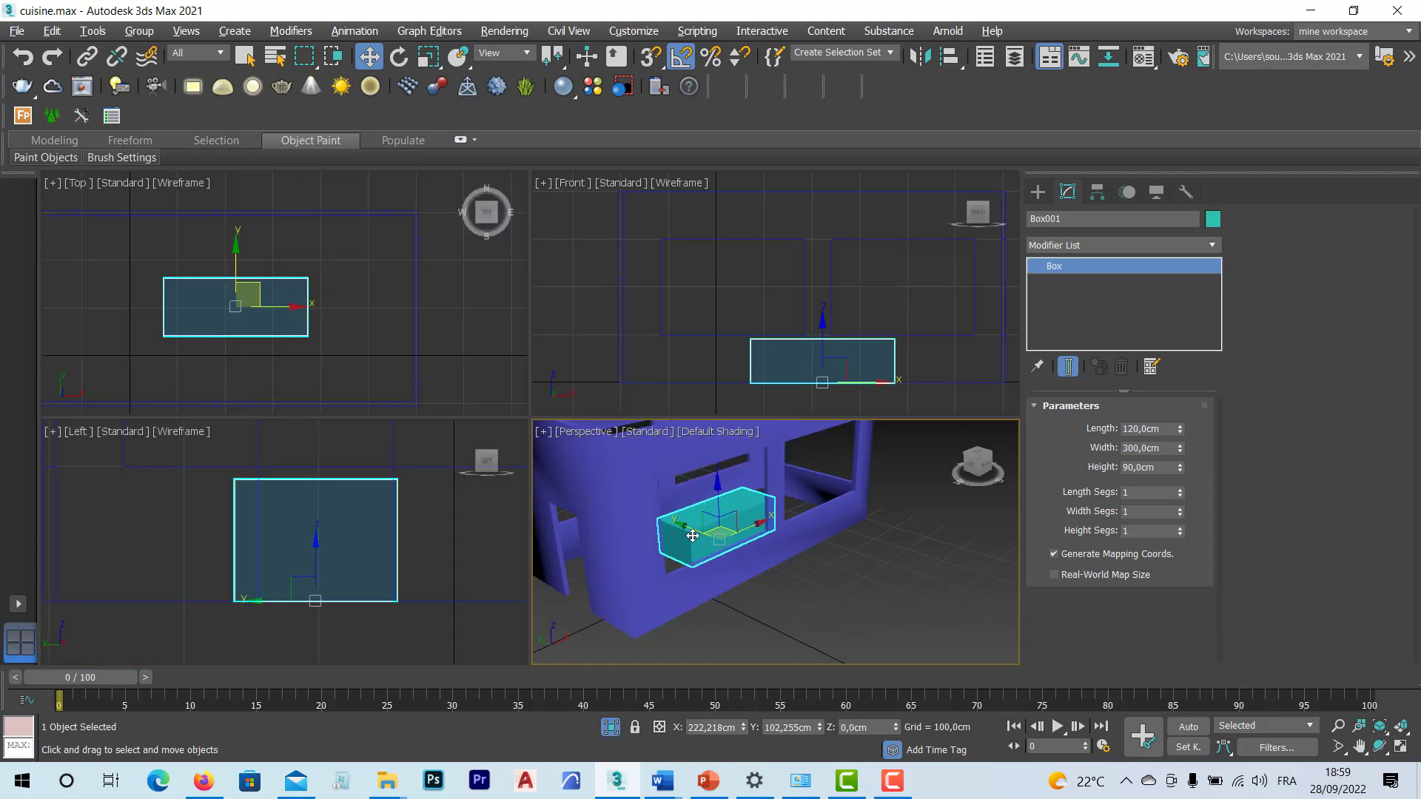
{"action": "middle_click_drag", "start_coordinate": [693, 536], "coordinate": [609, 552], "text": "alt"}
{"action": "key", "text": "alt+w"}
{"action": "left_click", "coordinate": [609, 552]}
{"action": "left_click", "coordinate": [408, 370]}
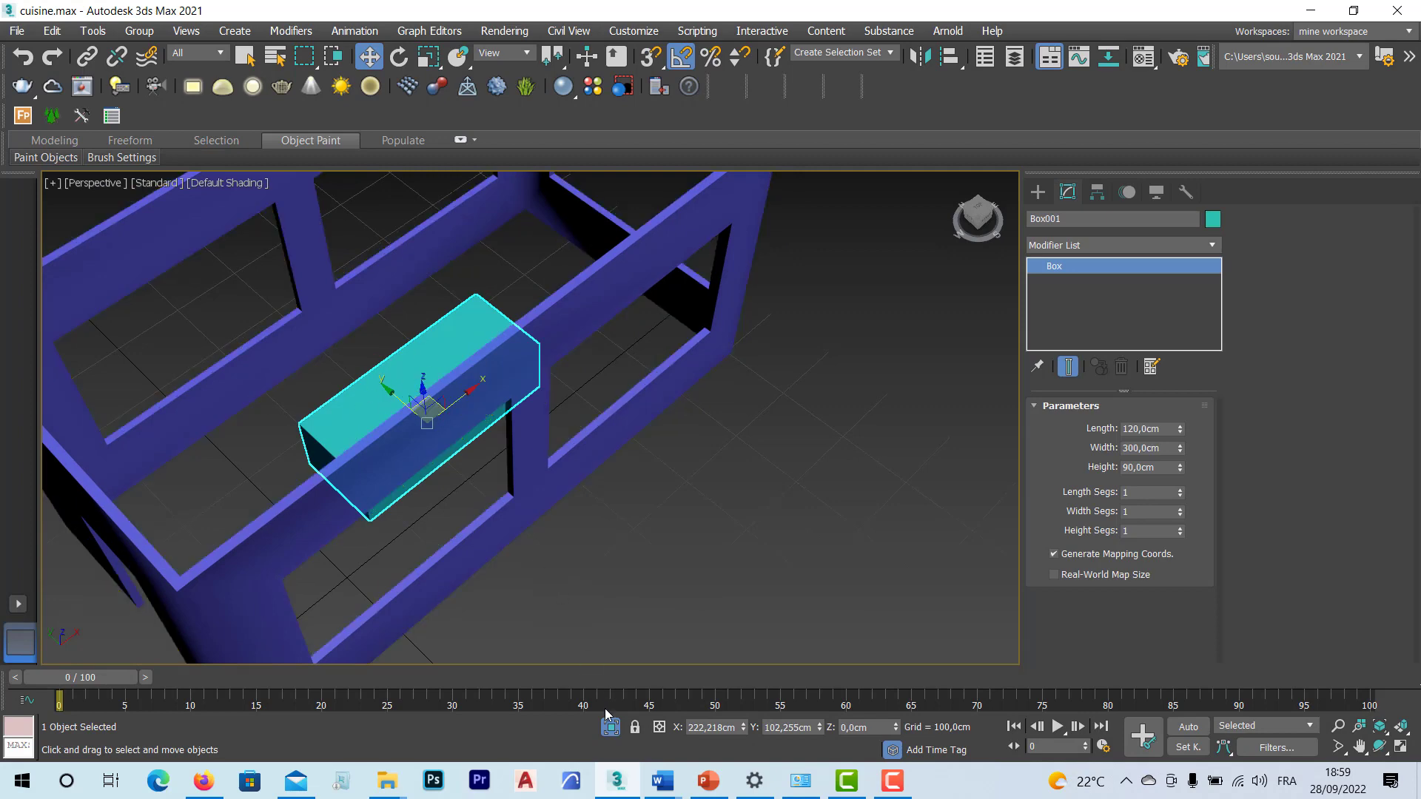
{"action": "left_click", "coordinate": [611, 727]}
{"action": "left_click", "coordinate": [610, 727]}
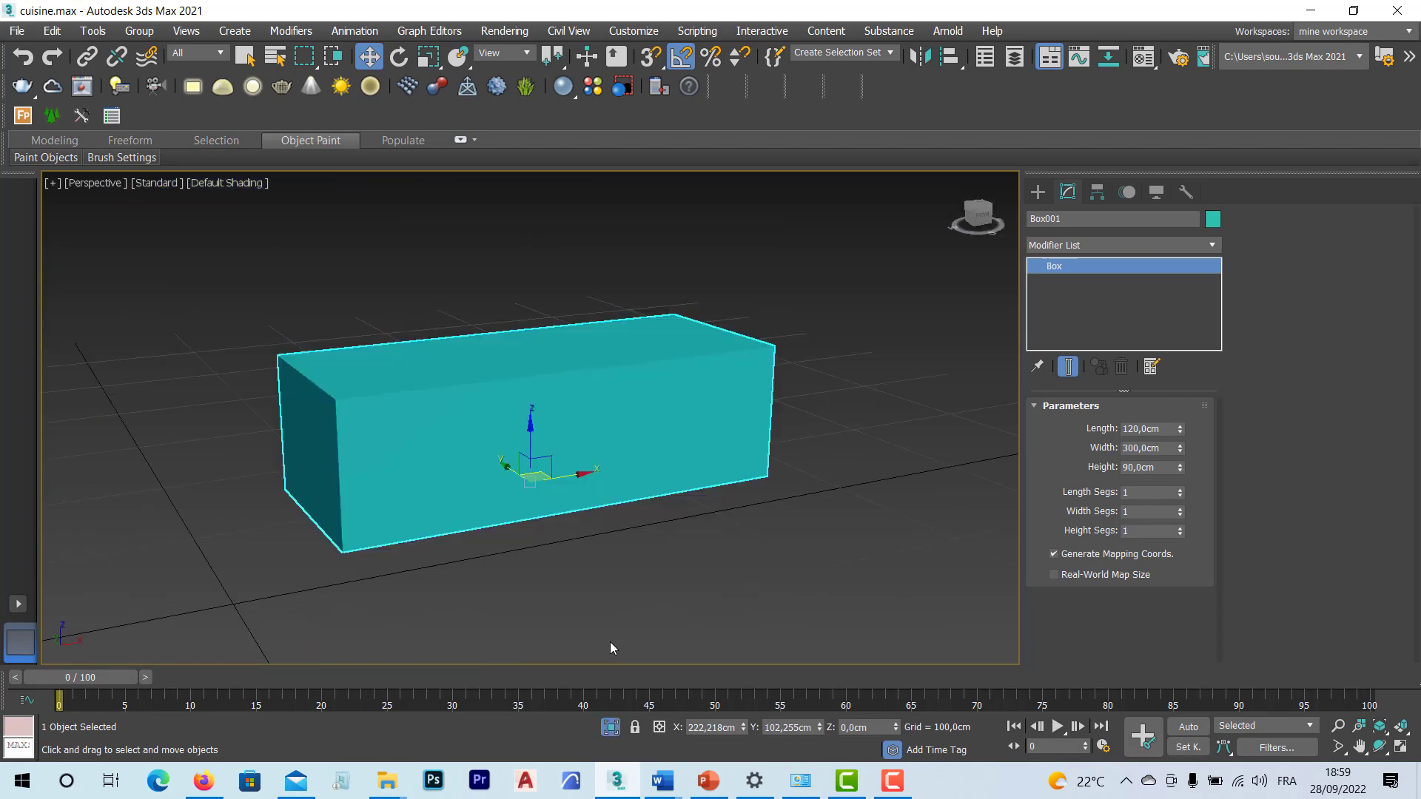
{"action": "middle_click_drag", "start_coordinate": [610, 641], "coordinate": [607, 539], "text": "alt"}
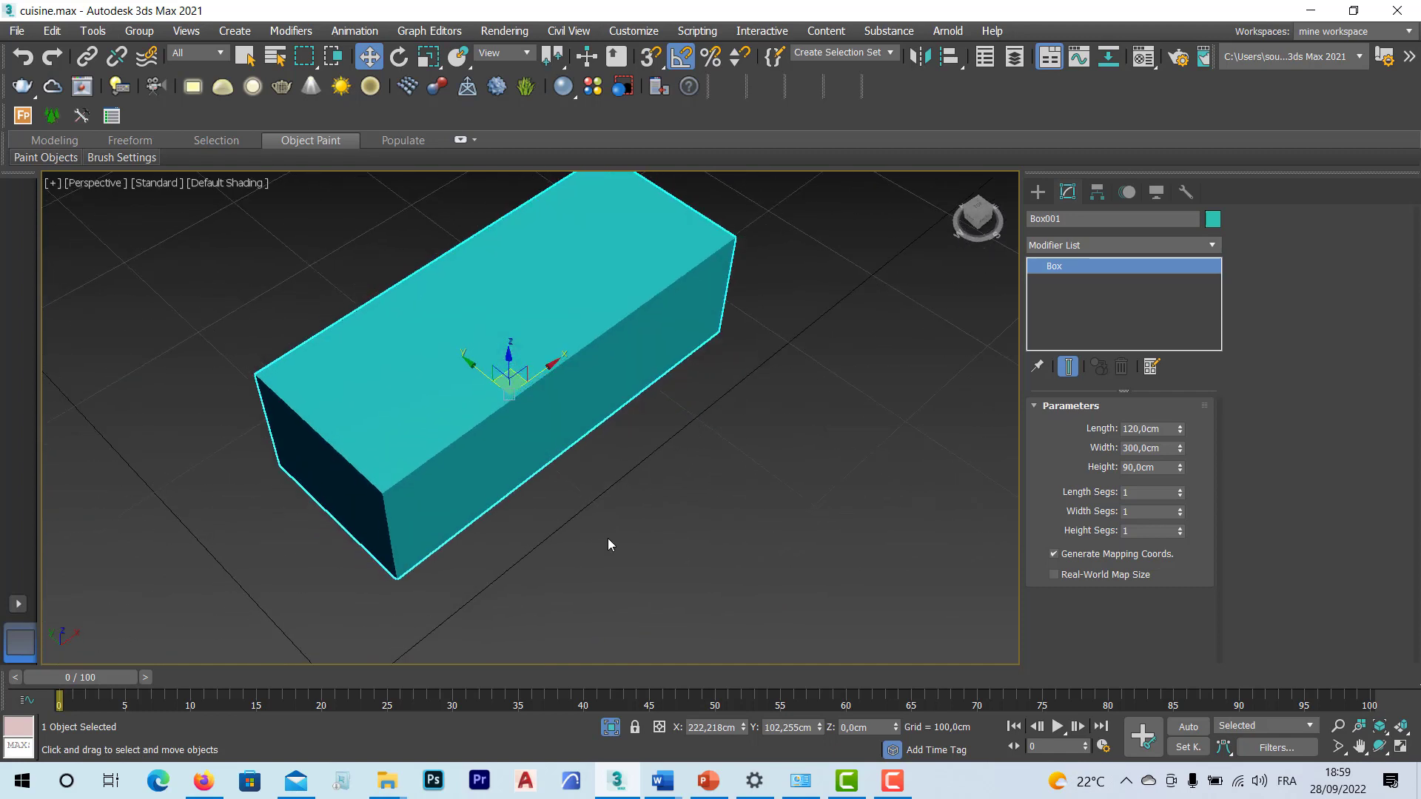
{"action": "left_click", "coordinate": [608, 546]}
{"action": "left_click", "coordinate": [484, 451]}
{"action": "right_click", "coordinate": [544, 396]}
{"action": "mouse_move", "coordinate": [696, 592]}
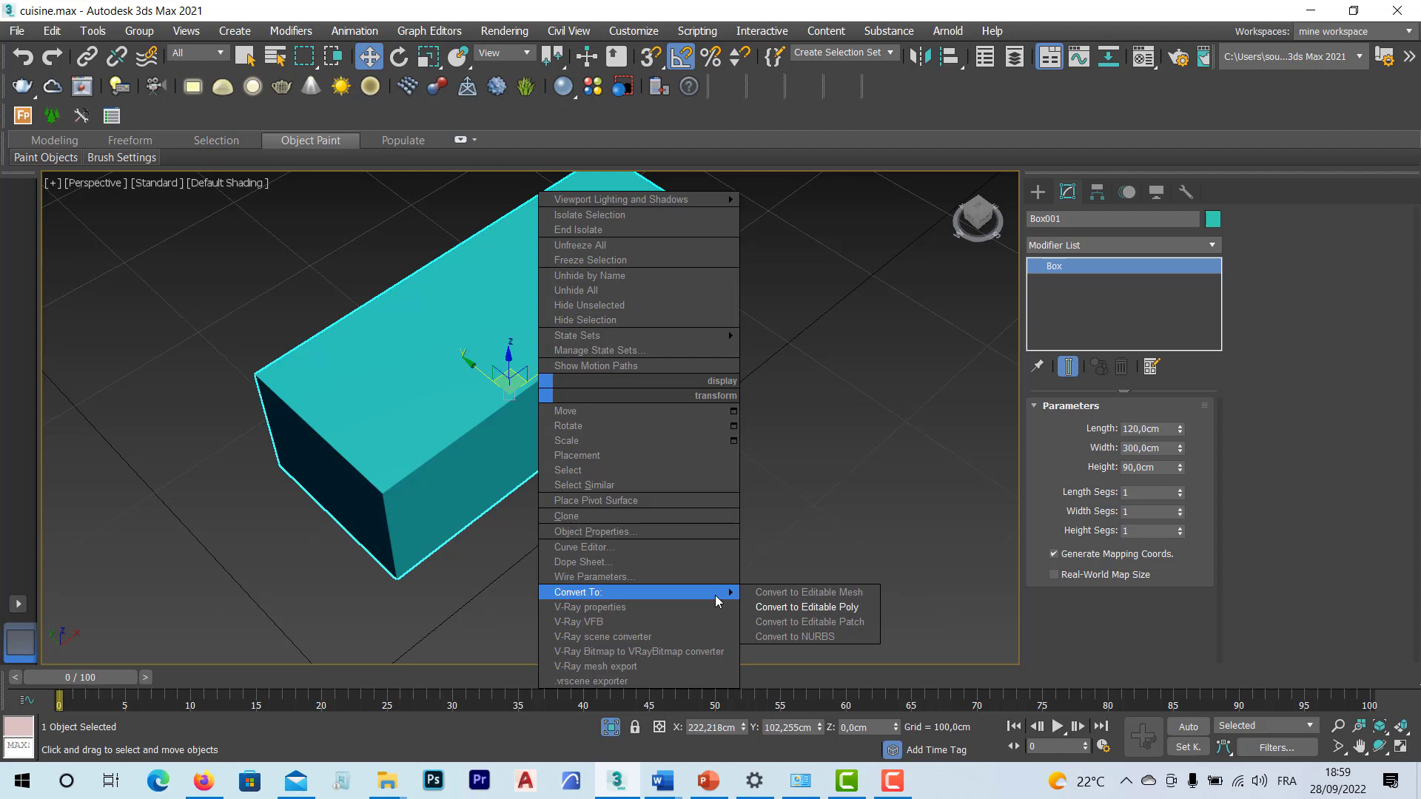
{"action": "left_click", "coordinate": [777, 563]}
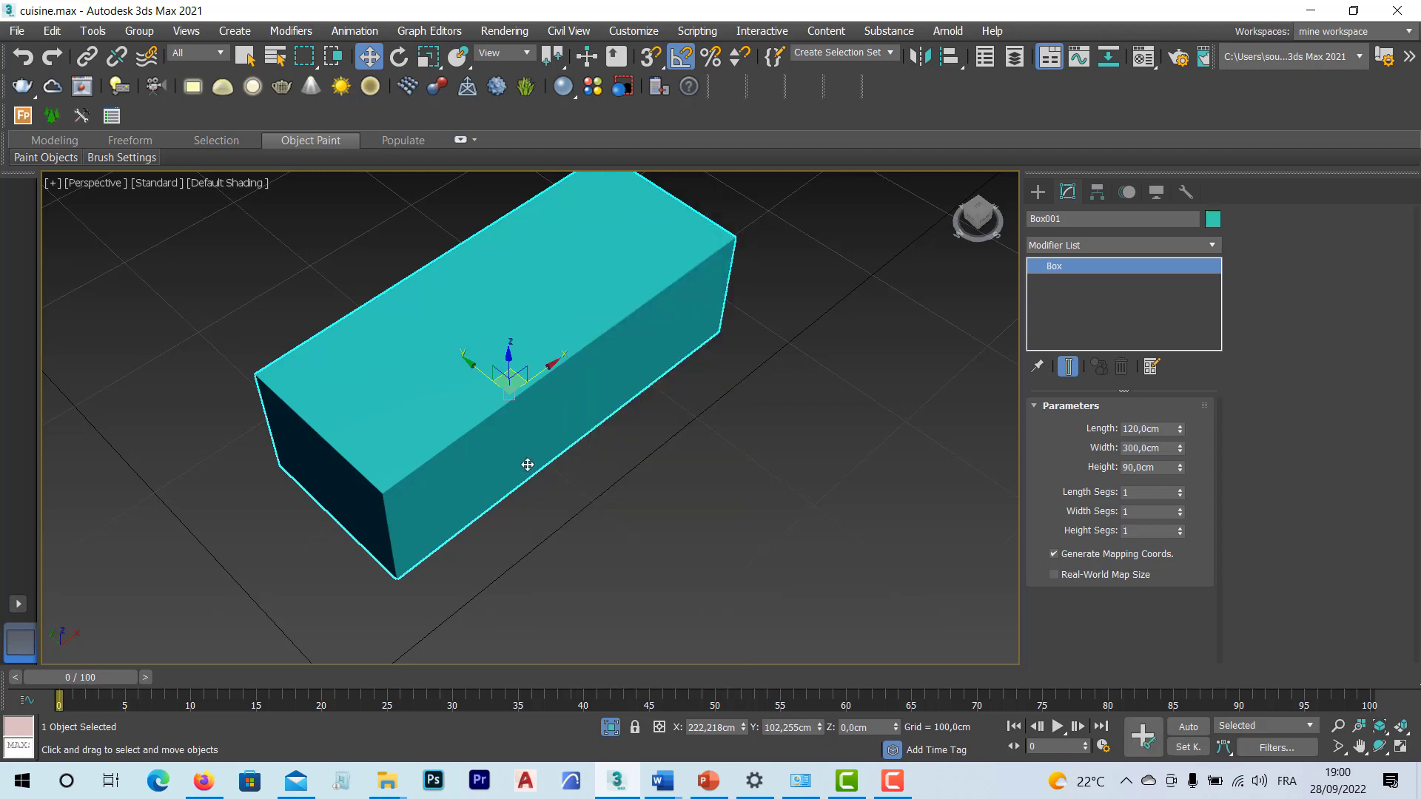
Step: Clone the box in place with the Copy option and set the duplicate's height to 3 cm
{"action": "left_click", "coordinate": [588, 549]}
{"action": "left_click", "coordinate": [503, 468]}
{"action": "middle_click_drag", "start_coordinate": [422, 454], "coordinate": [478, 471], "text": "alt"}
{"action": "key", "text": "ctrl+v"}
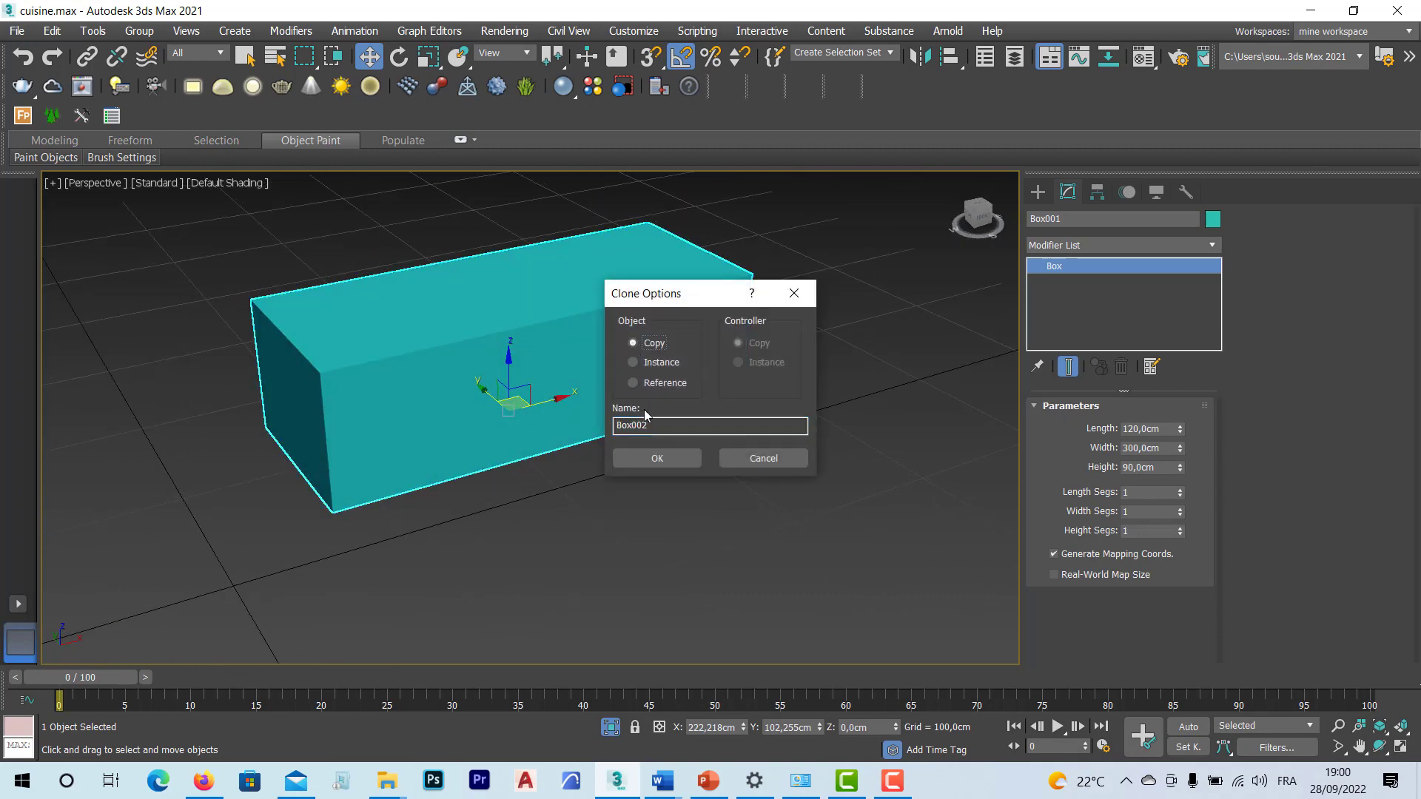
{"action": "left_click", "coordinate": [646, 459]}
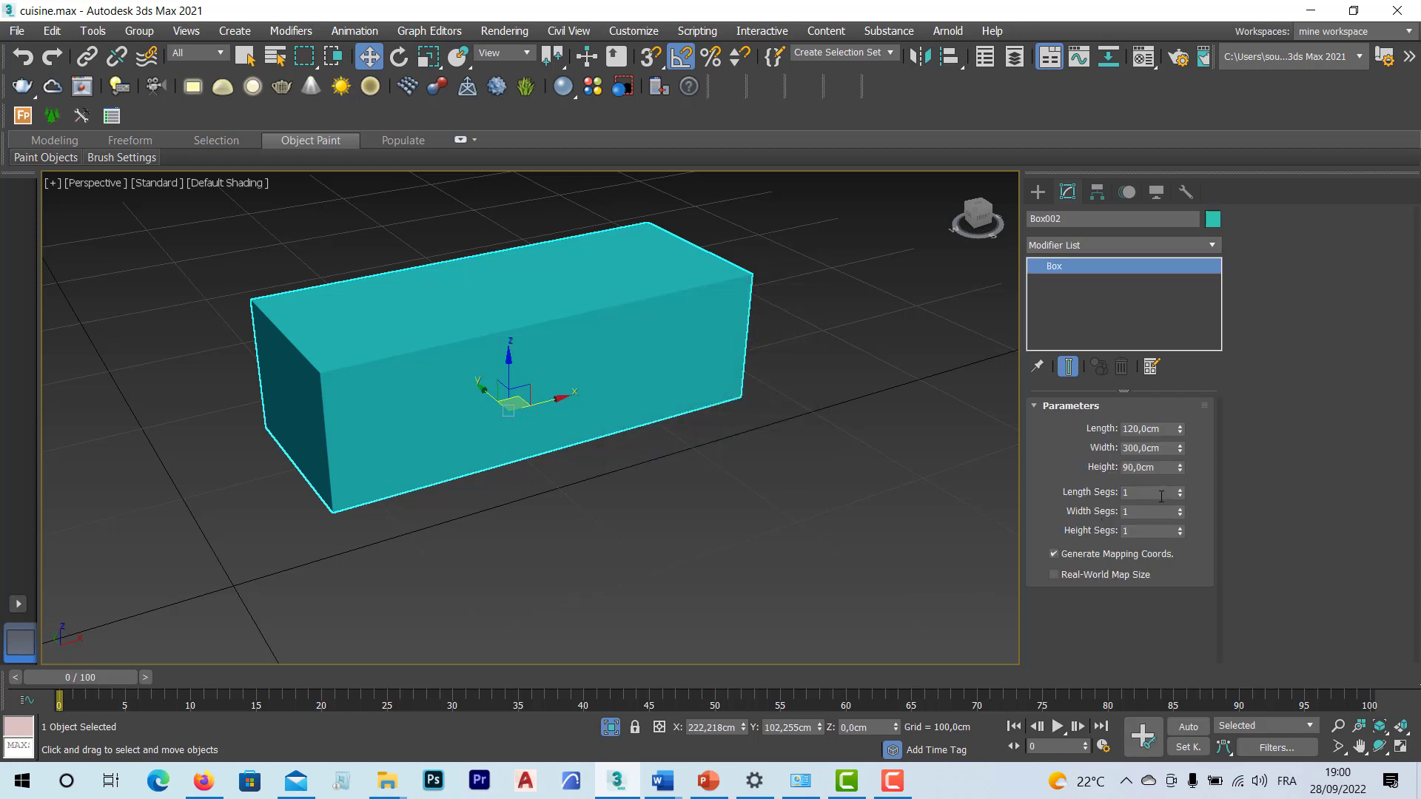
{"action": "left_click", "coordinate": [1163, 468]}
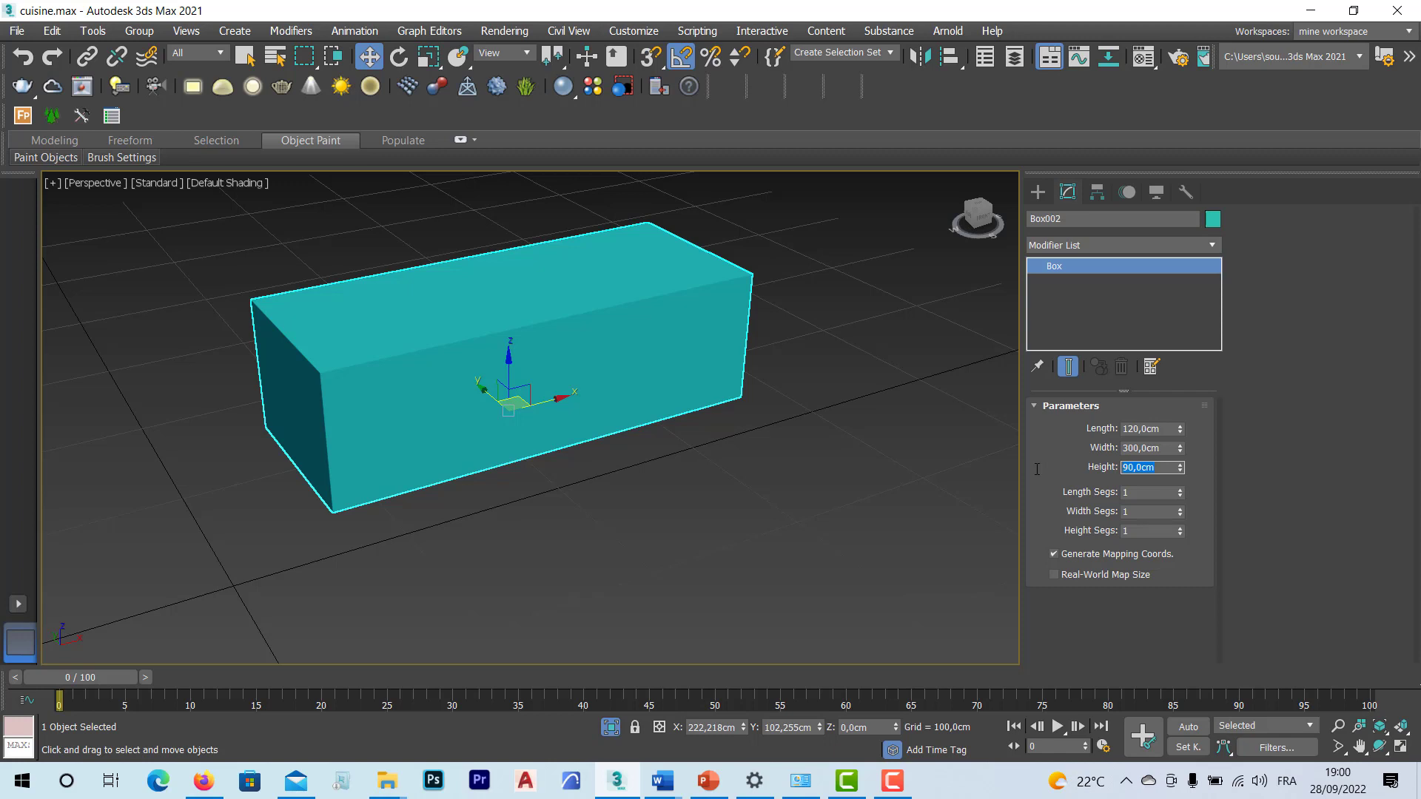
{"action": "type", "text": "3"}
{"action": "key", "text": "Return"}
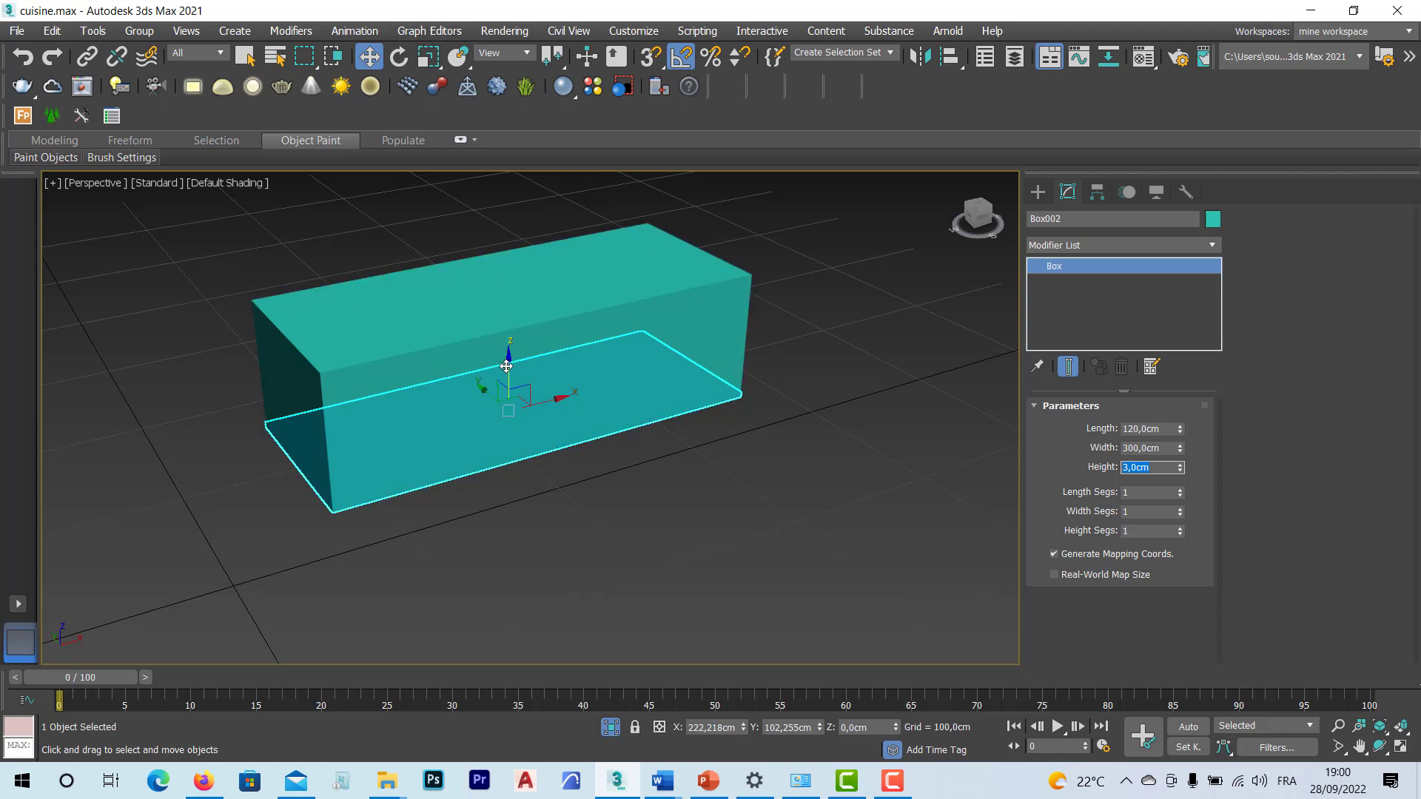
Step: Place the thin slab on top of the island box by setting its Z position to 90 cm
{"action": "left_click", "coordinate": [877, 729]}
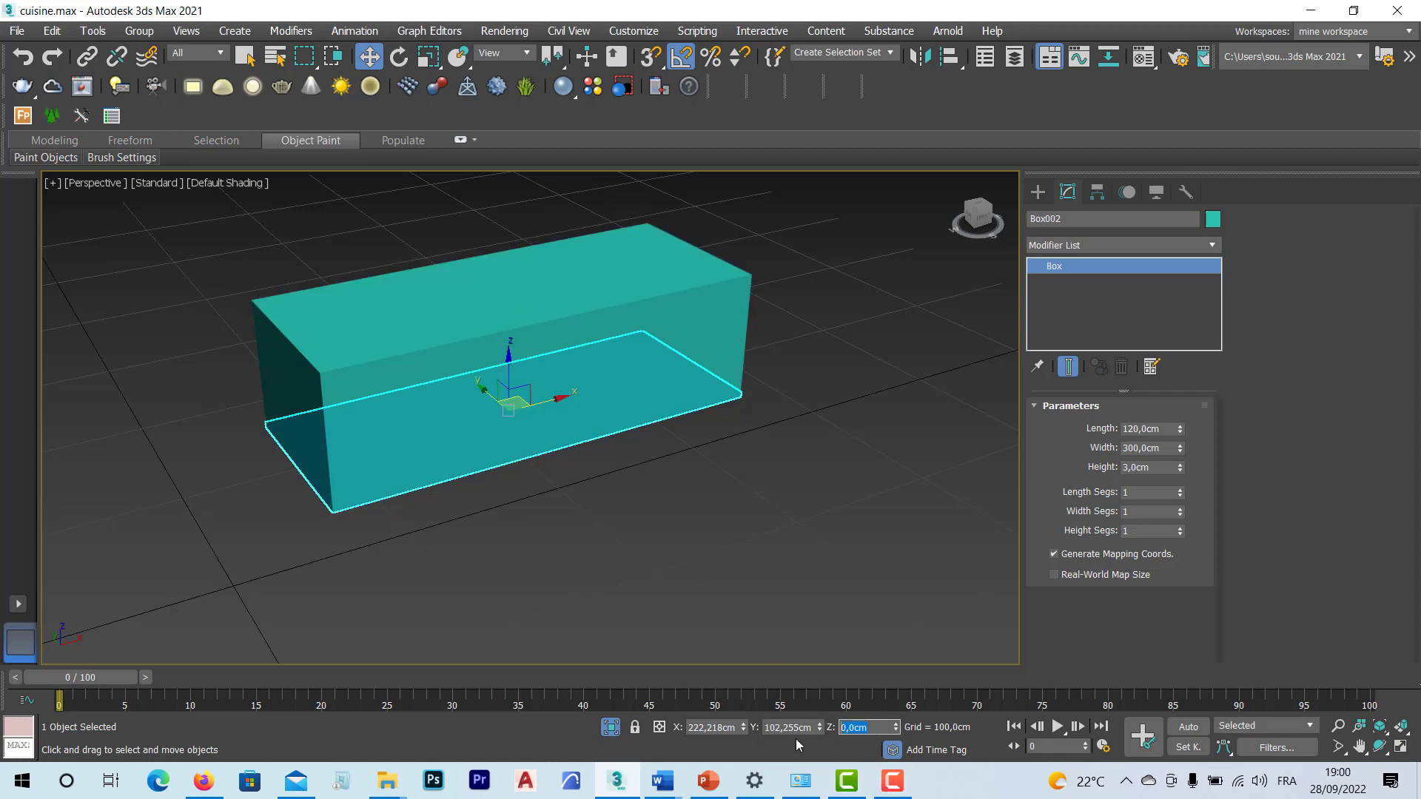
{"action": "type", "text": "90"}
{"action": "key", "text": "Return"}
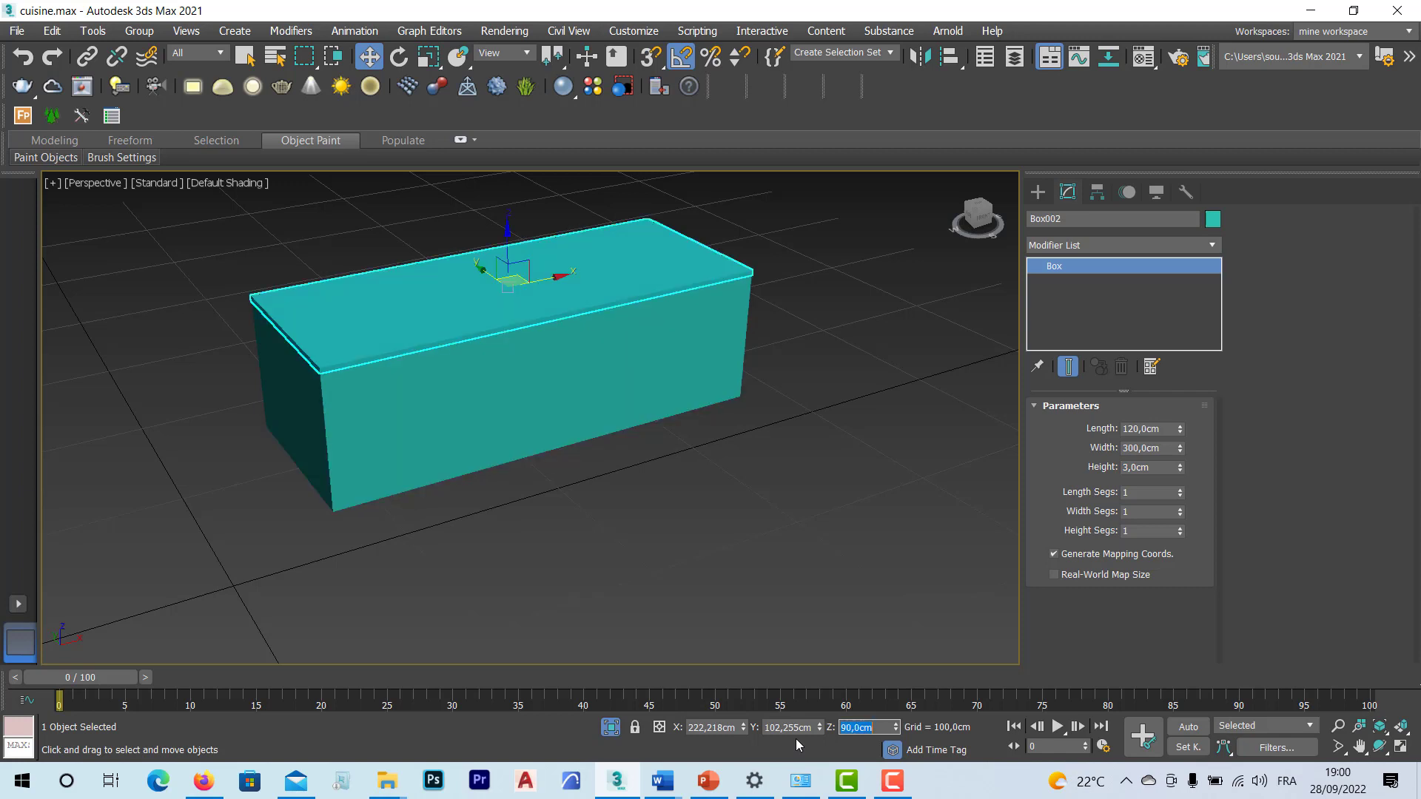
{"action": "left_click", "coordinate": [543, 533]}
Step: Change the object color of the thin countertop slab to purple
{"action": "middle_click_drag", "start_coordinate": [543, 533], "coordinate": [420, 382], "text": "alt"}
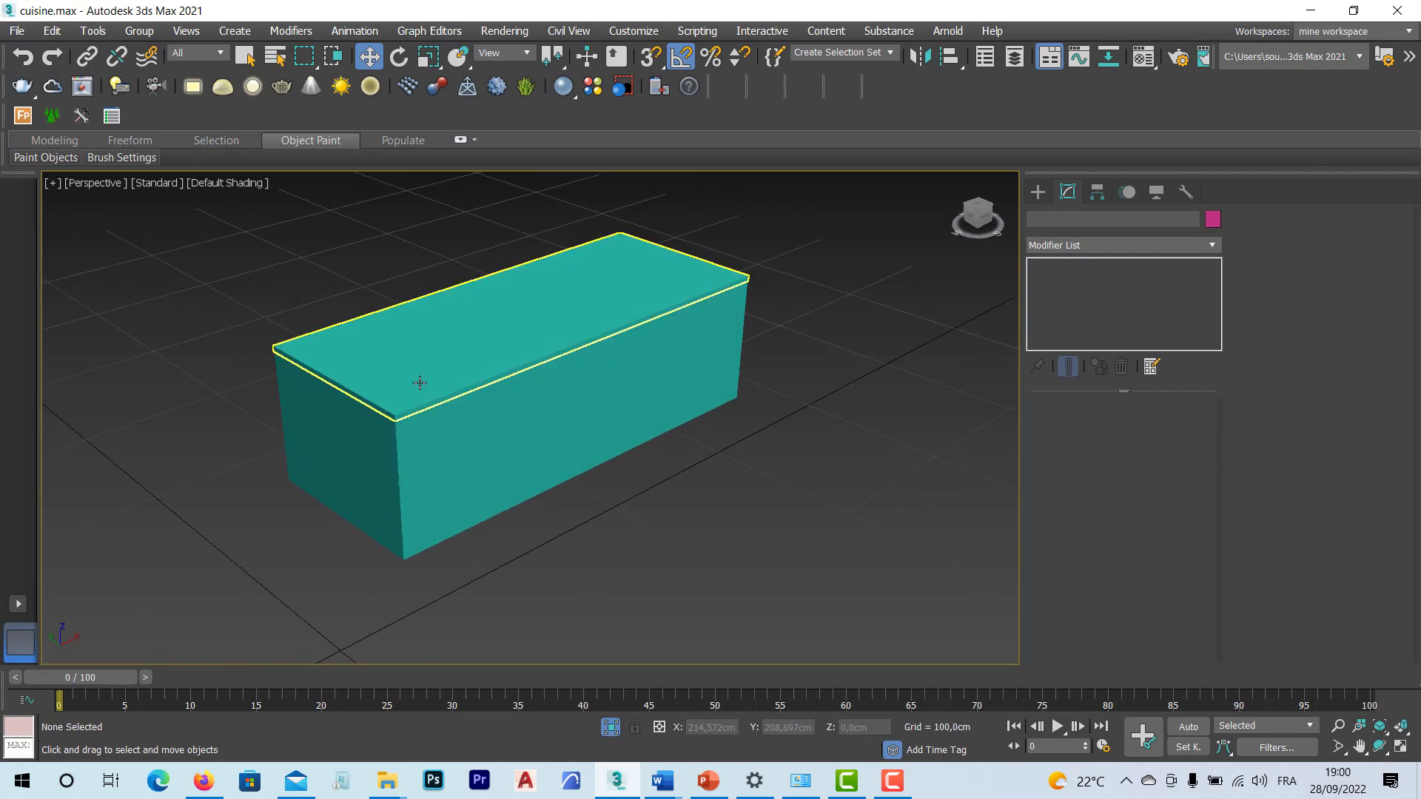
{"action": "left_click", "coordinate": [420, 382]}
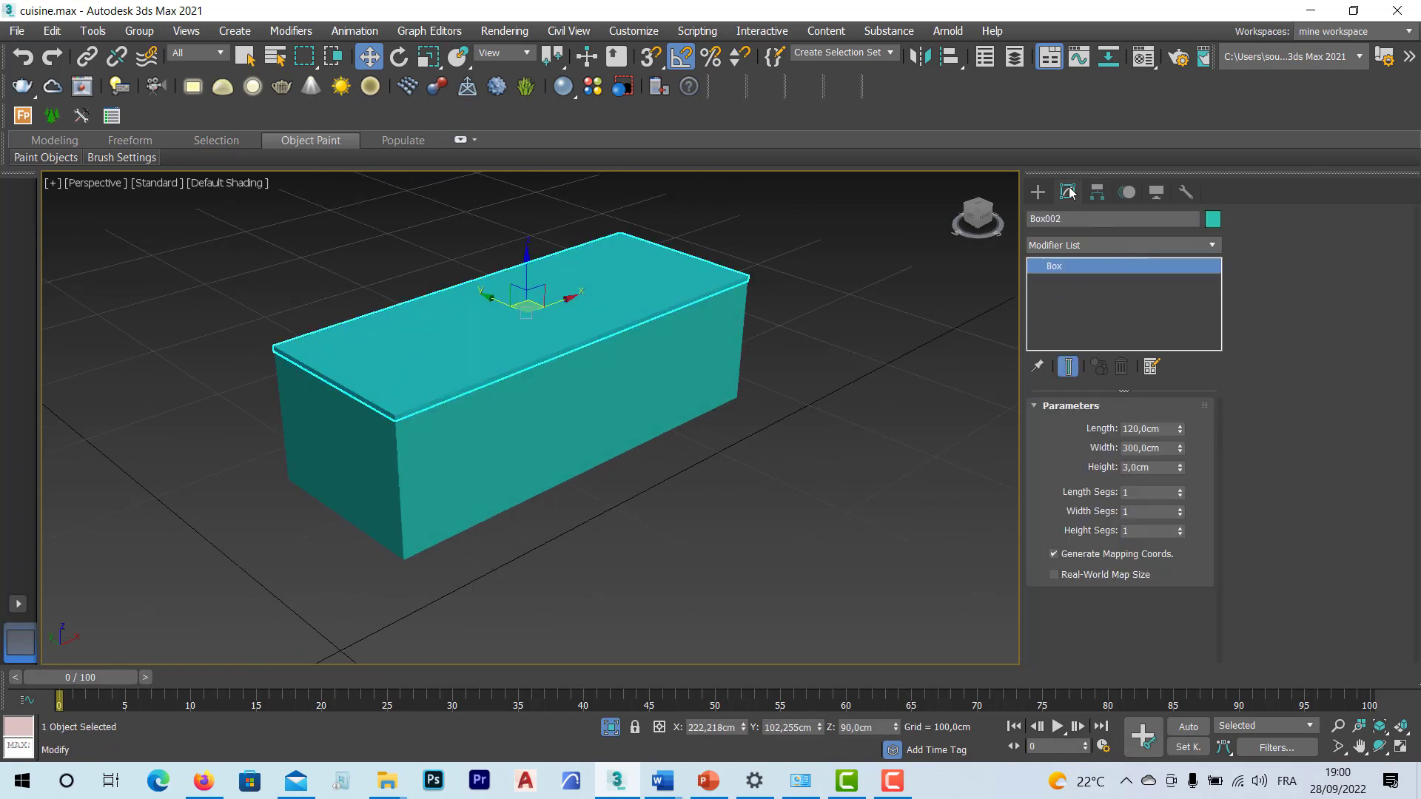
{"action": "left_click", "coordinate": [1213, 220]}
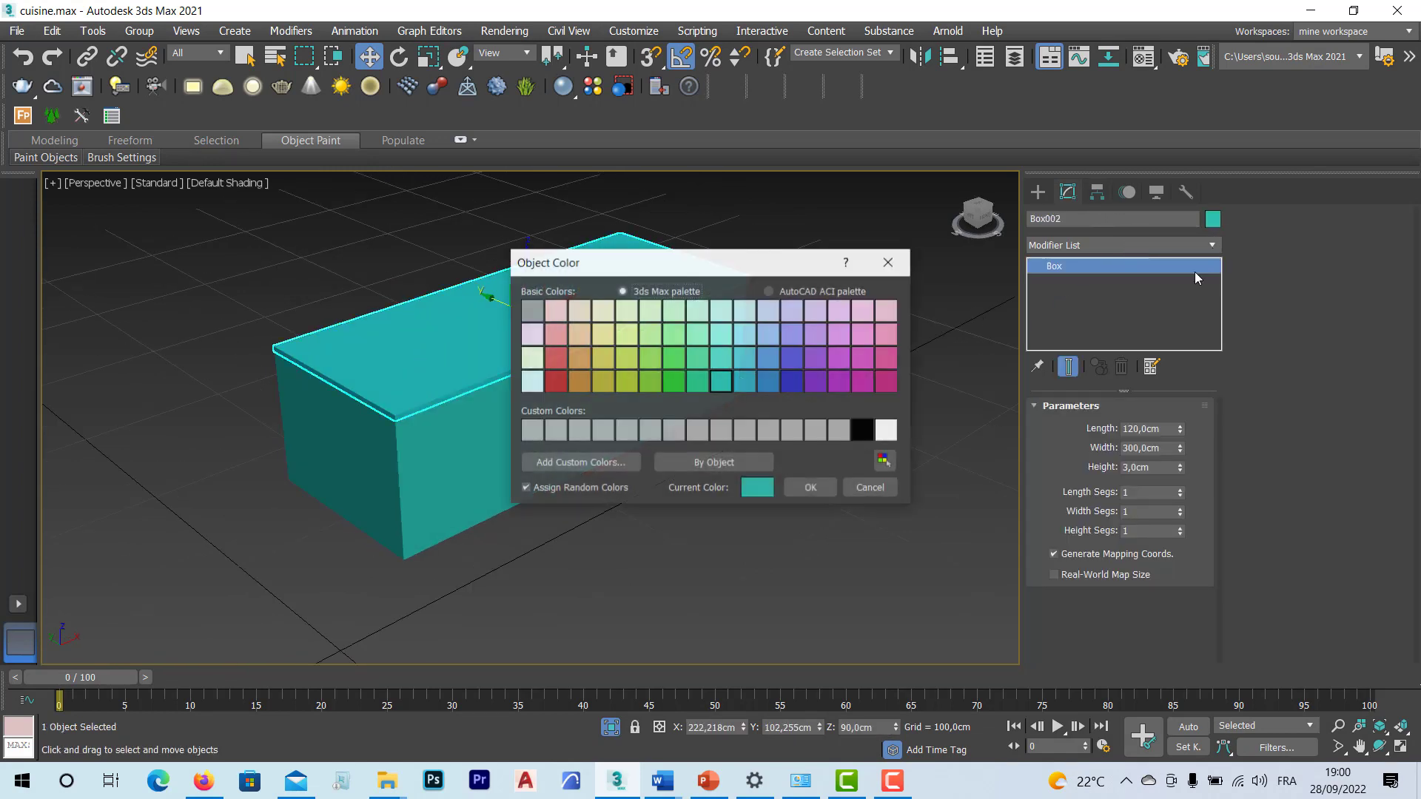
{"action": "left_click", "coordinate": [844, 381]}
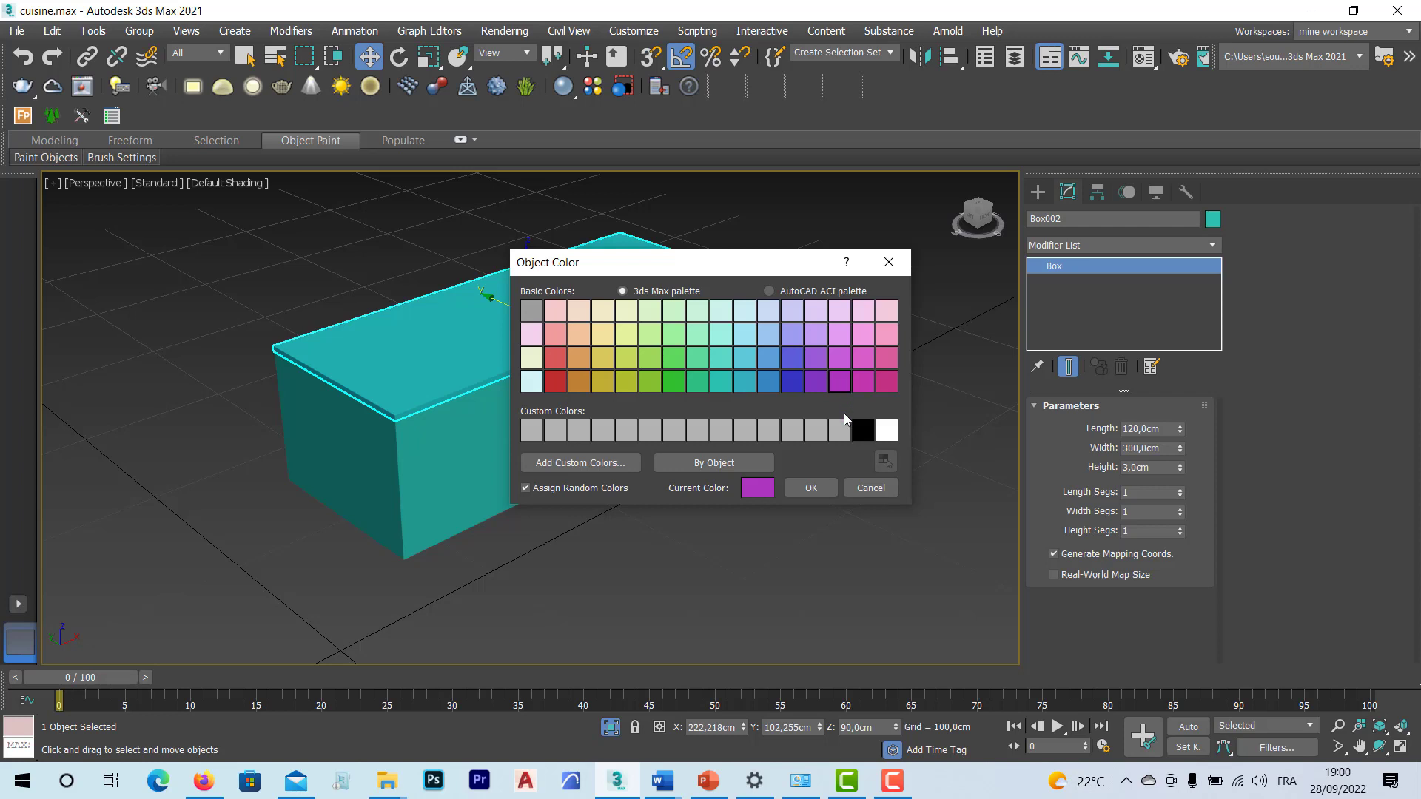
{"action": "left_click", "coordinate": [814, 489]}
{"action": "left_click", "coordinate": [734, 543]}
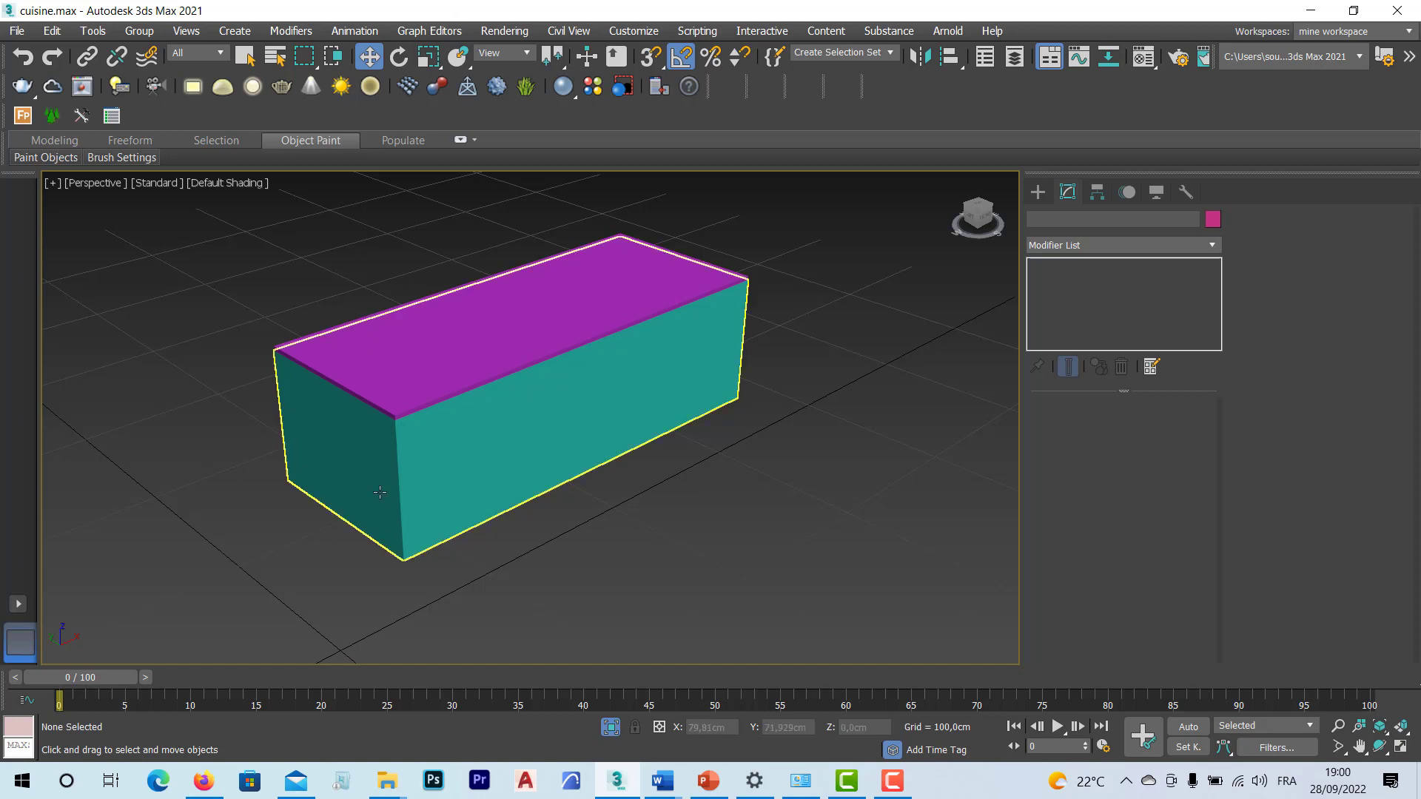
Step: Move the purple countertop slab straight up off the base to a Z position of about 107 cm
{"action": "middle_click_drag", "start_coordinate": [390, 459], "coordinate": [372, 487]}
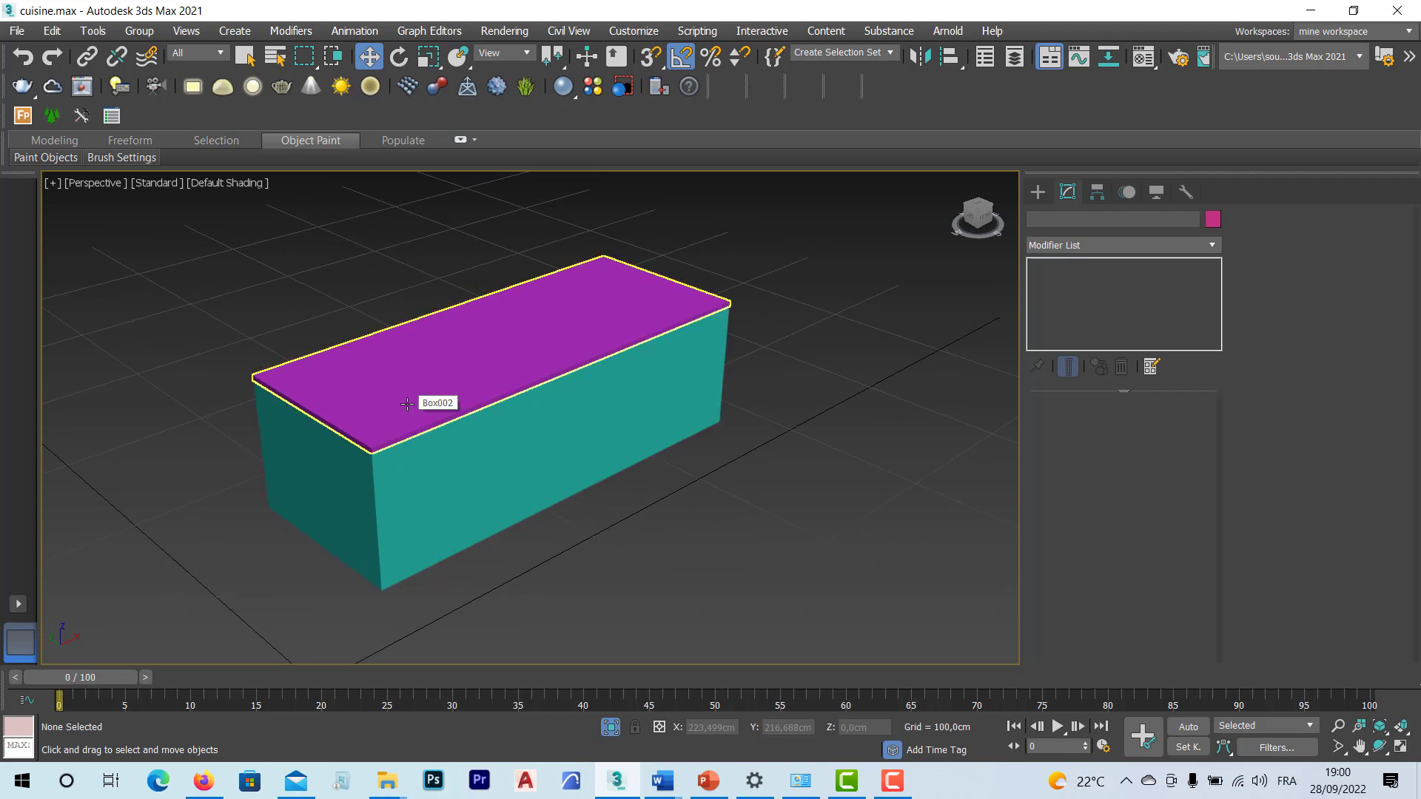
{"action": "left_click", "coordinate": [406, 404]}
{"action": "mouse_move", "coordinate": [407, 415]}
{"action": "middle_mouse_down", "text": "alt"}
{"action": "mouse_move", "coordinate": [365, 419]}
{"action": "mouse_move", "coordinate": [397, 387]}
{"action": "mouse_move", "coordinate": [412, 398]}
{"action": "middle_mouse_up", "text": "alt"}
{"action": "scroll", "coordinate": [412, 399], "scroll_direction": "up", "scroll_amount": 6}
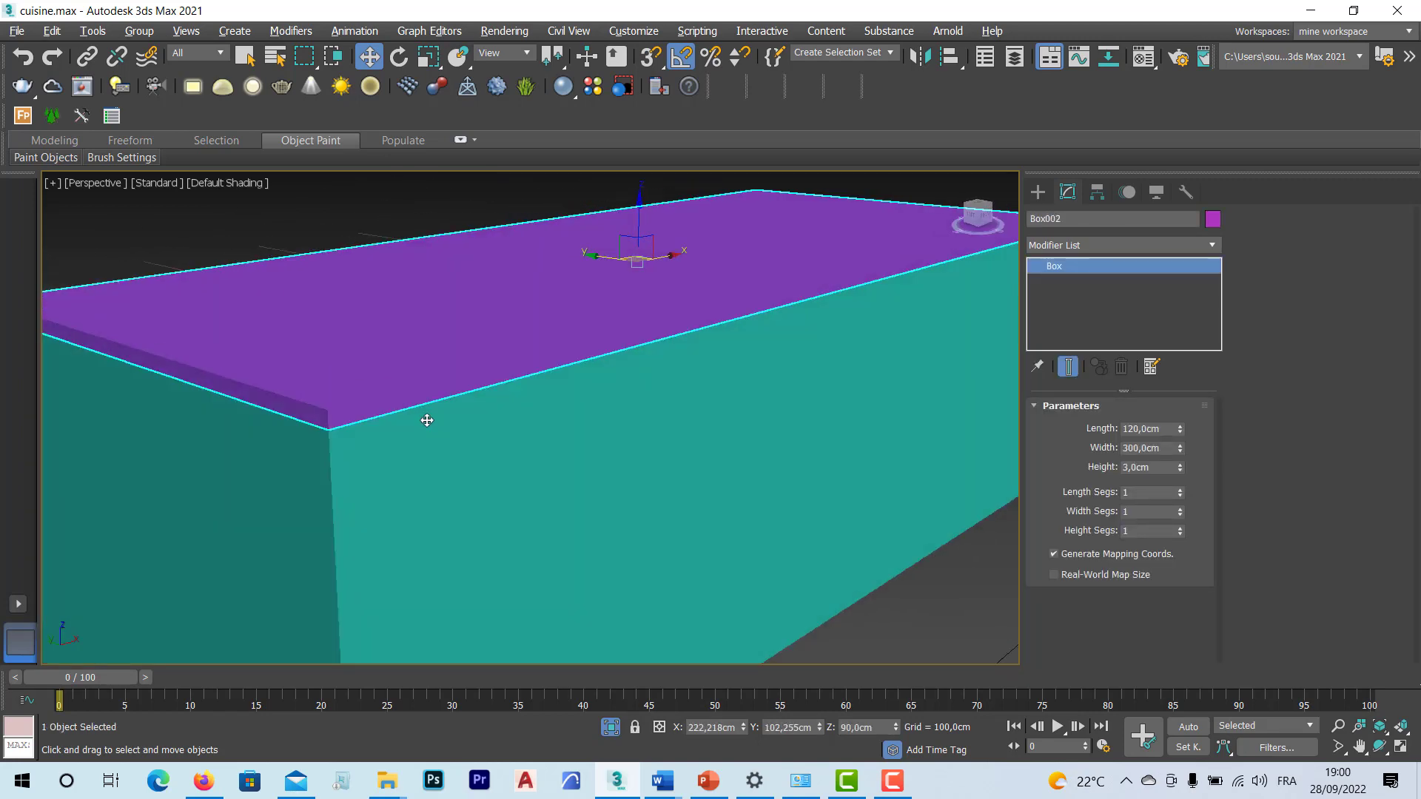
{"action": "scroll", "coordinate": [433, 401], "scroll_direction": "down", "scroll_amount": 5}
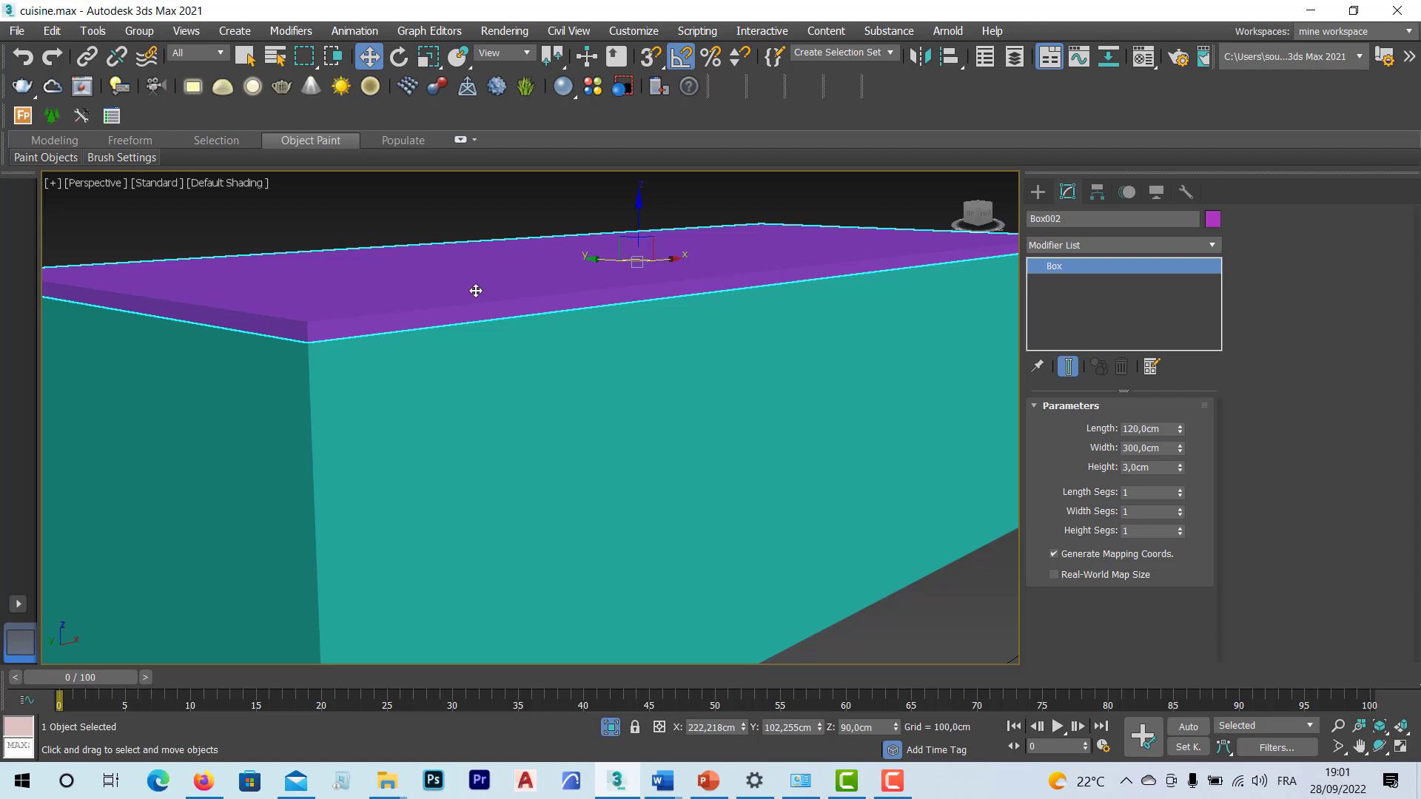
{"action": "middle_click_drag", "start_coordinate": [474, 291], "coordinate": [451, 385]}
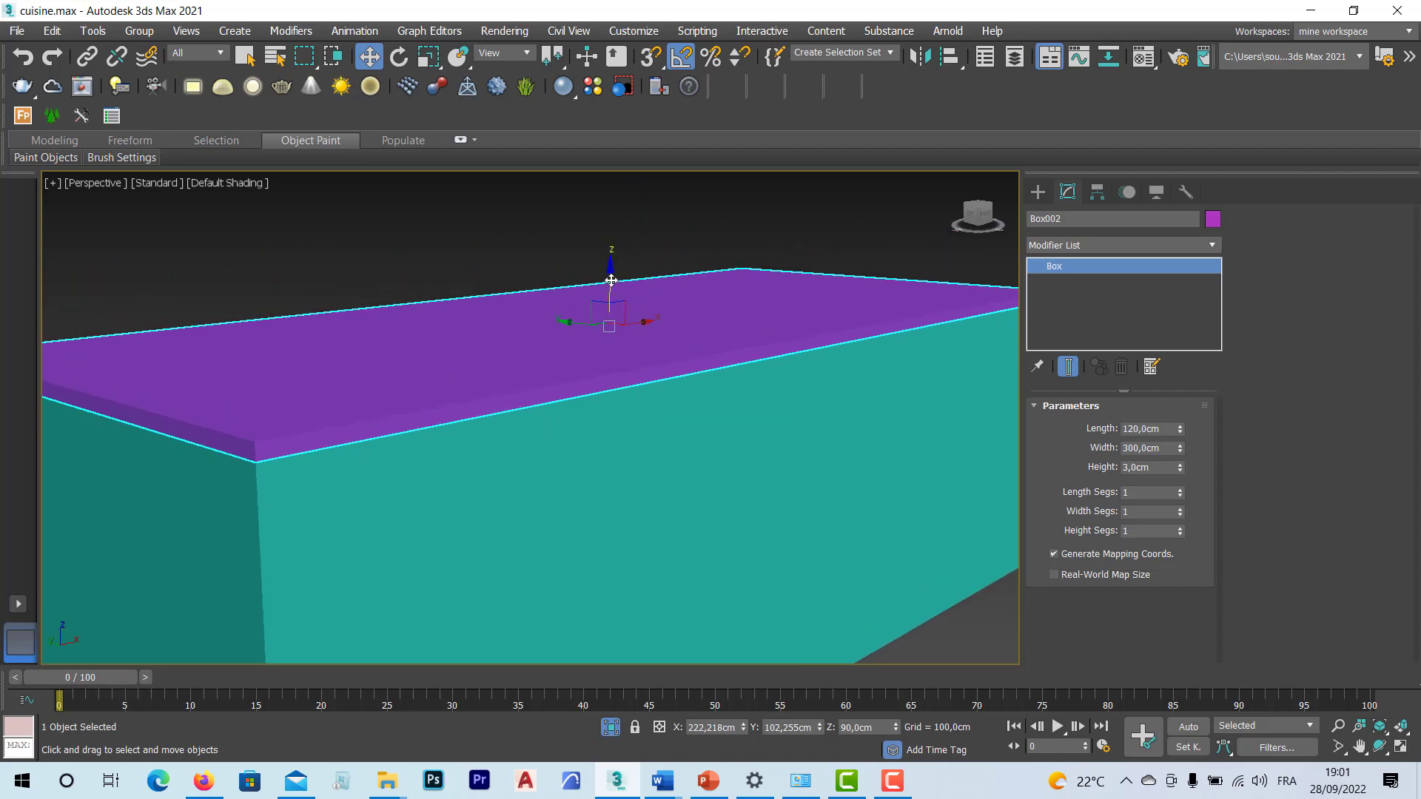
{"action": "left_click_drag", "start_coordinate": [618, 283], "coordinate": [618, 215]}
Step: Display edged faces in the Perspective view and set the base box's height segments to 2
{"action": "left_click", "coordinate": [634, 422]}
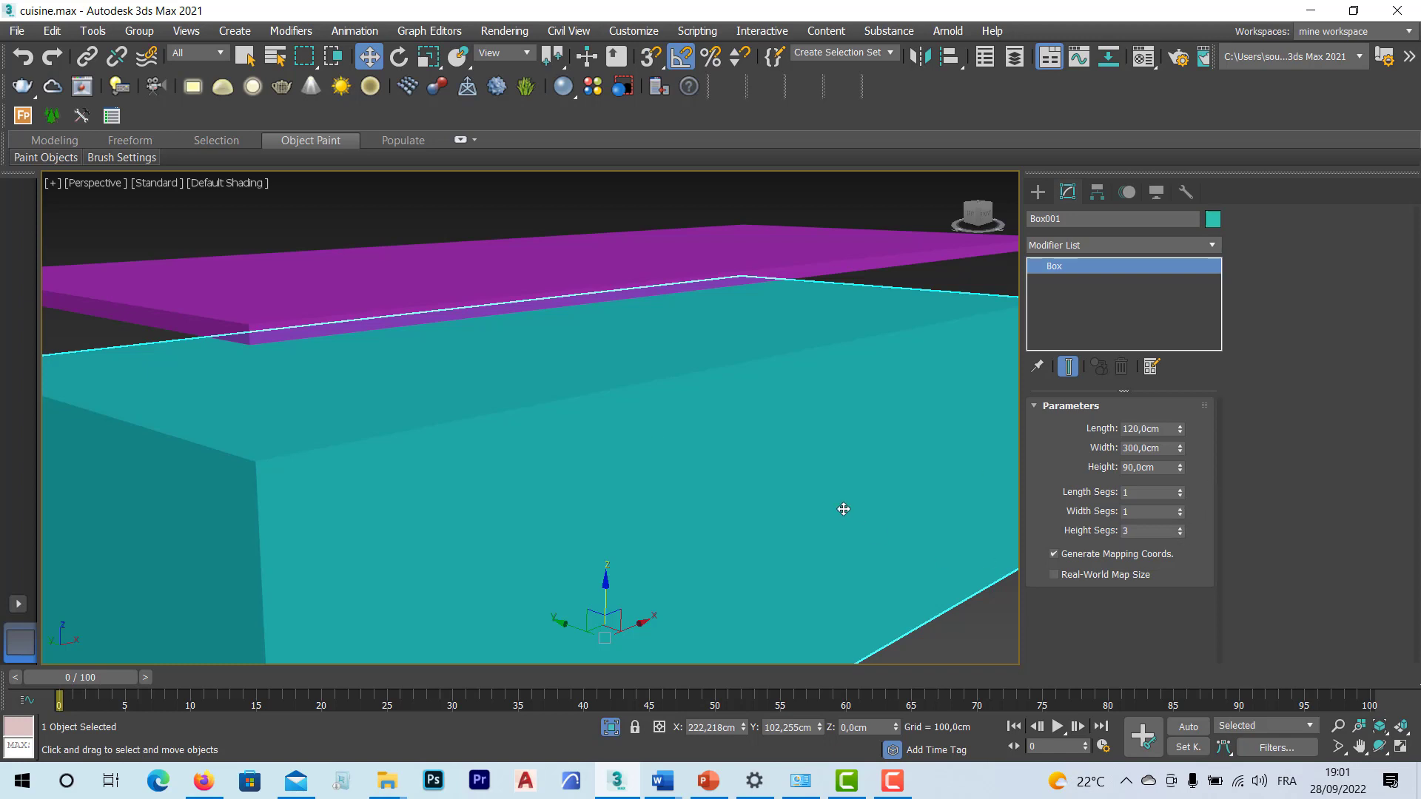
{"action": "key", "text": "F4"}
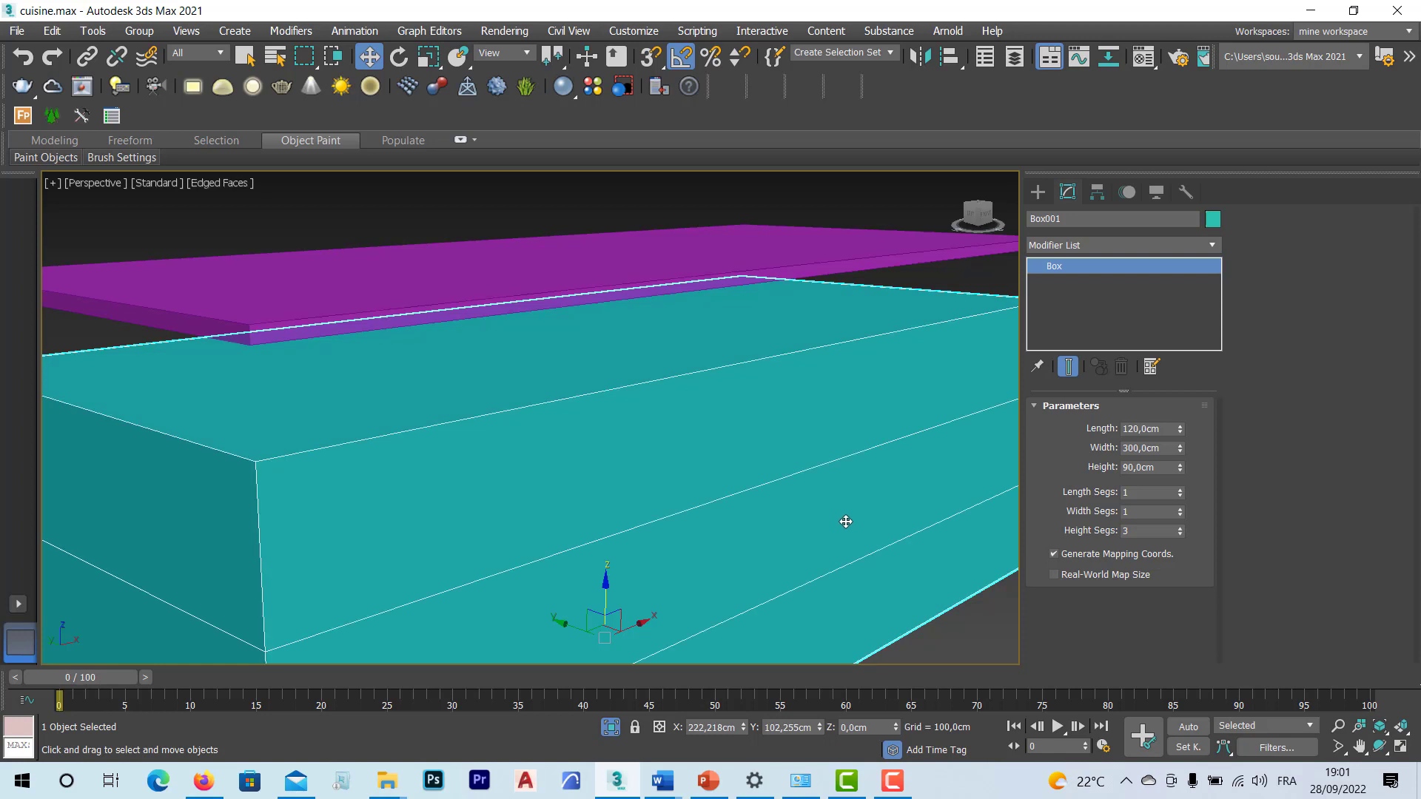
{"action": "scroll", "coordinate": [846, 522], "scroll_direction": "down", "scroll_amount": 10}
{"action": "middle_click_drag", "start_coordinate": [812, 548], "coordinate": [677, 544]}
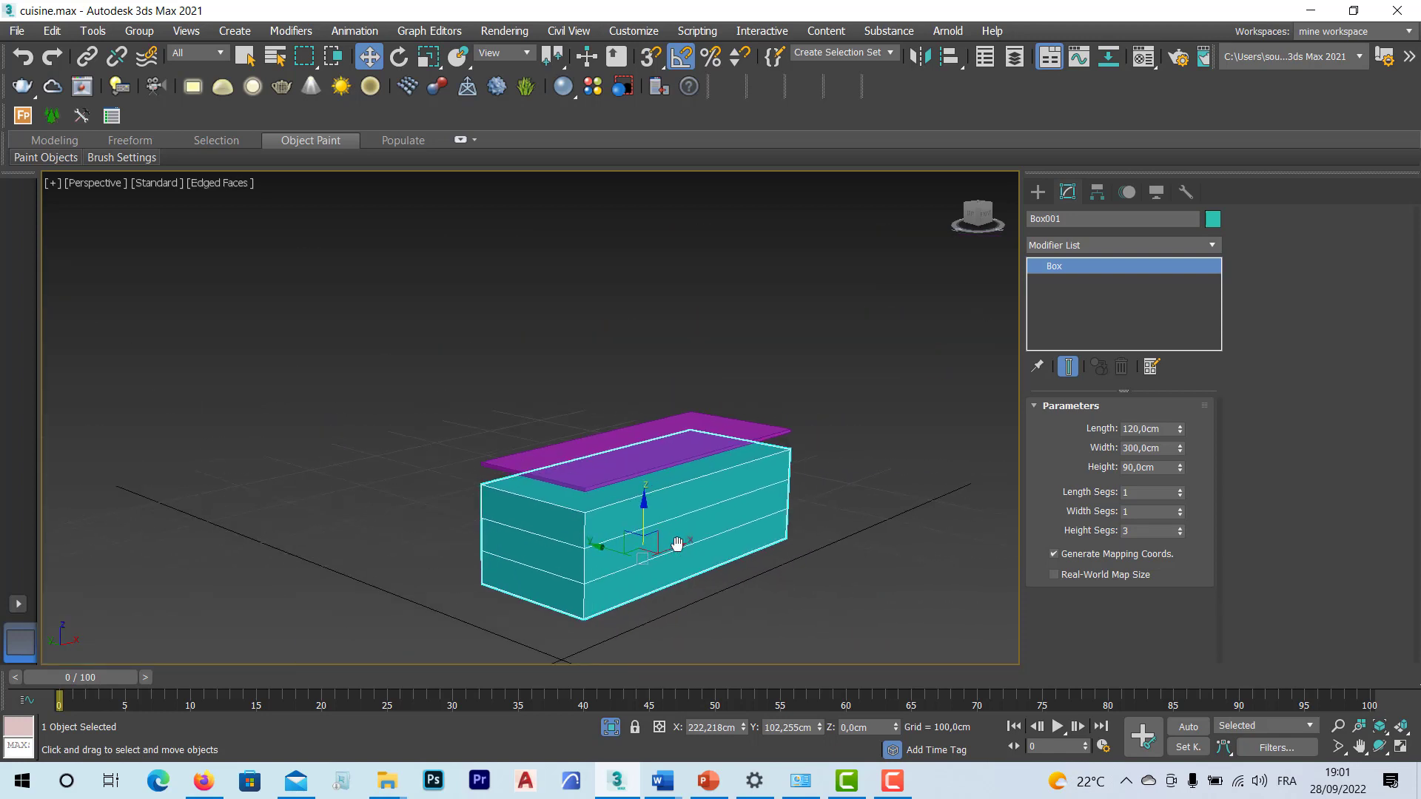
{"action": "scroll", "coordinate": [677, 544], "scroll_direction": "up", "scroll_amount": 5}
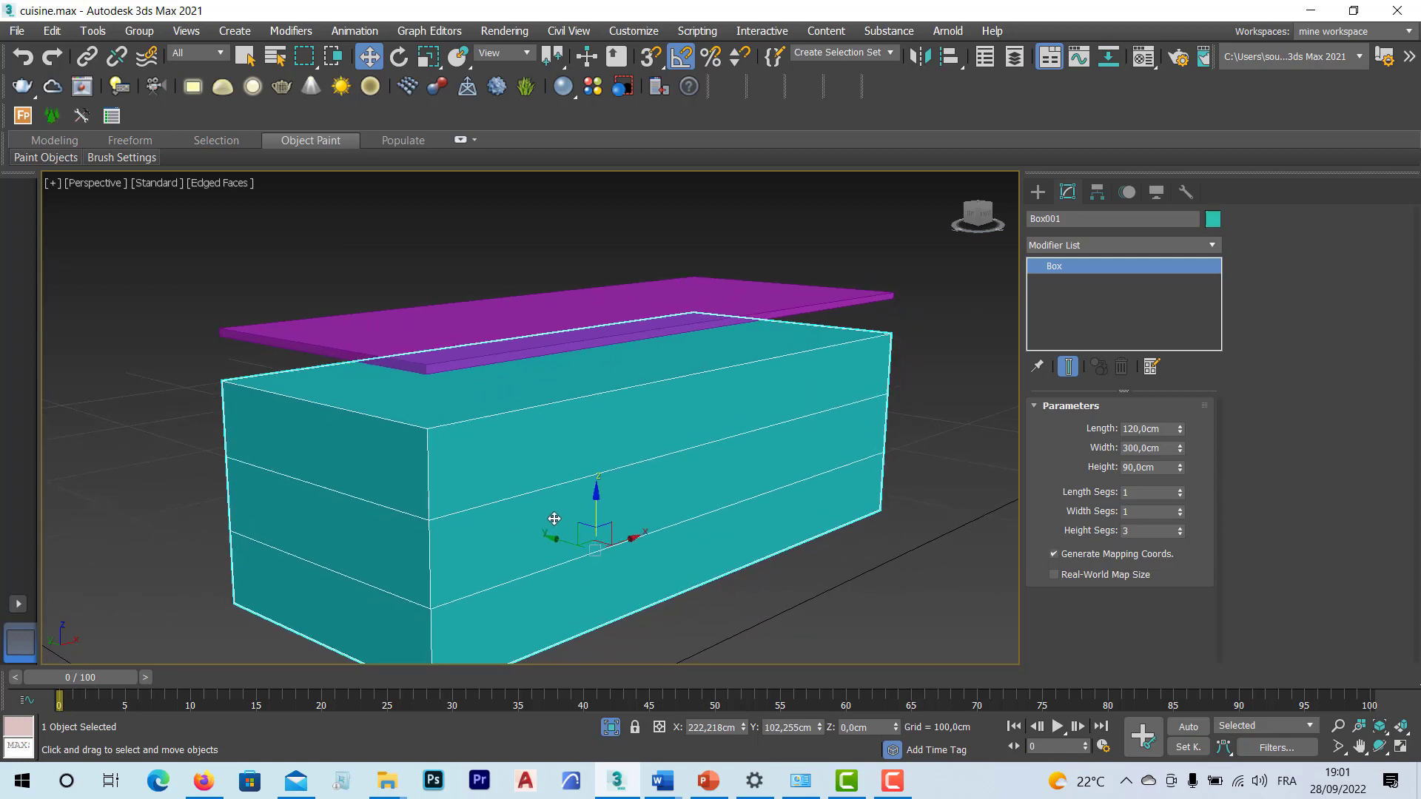
{"action": "left_click", "coordinate": [1180, 534]}
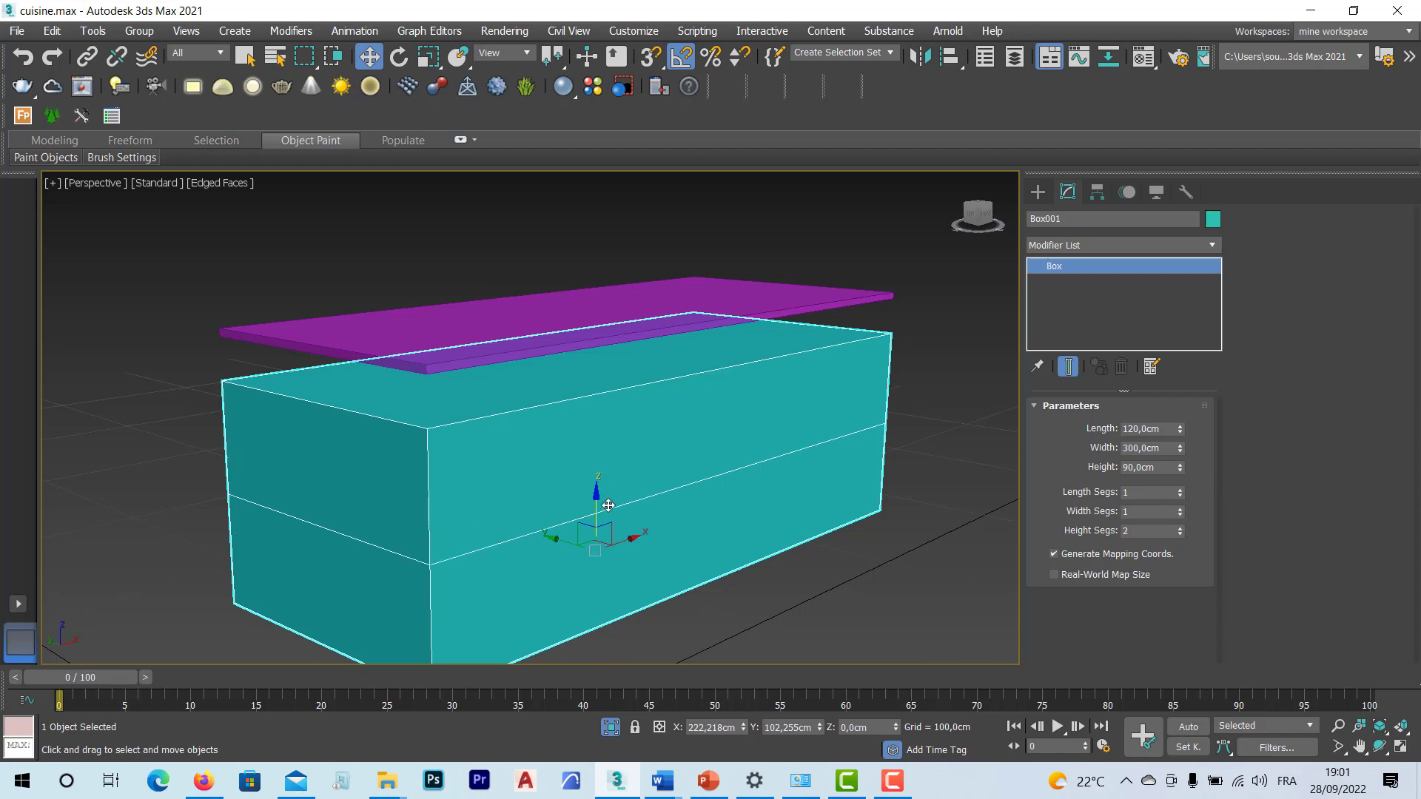
Step: Convert the base box to an Editable Poly
{"action": "right_click", "coordinate": [607, 470]}
{"action": "mouse_move", "coordinate": [769, 666]}
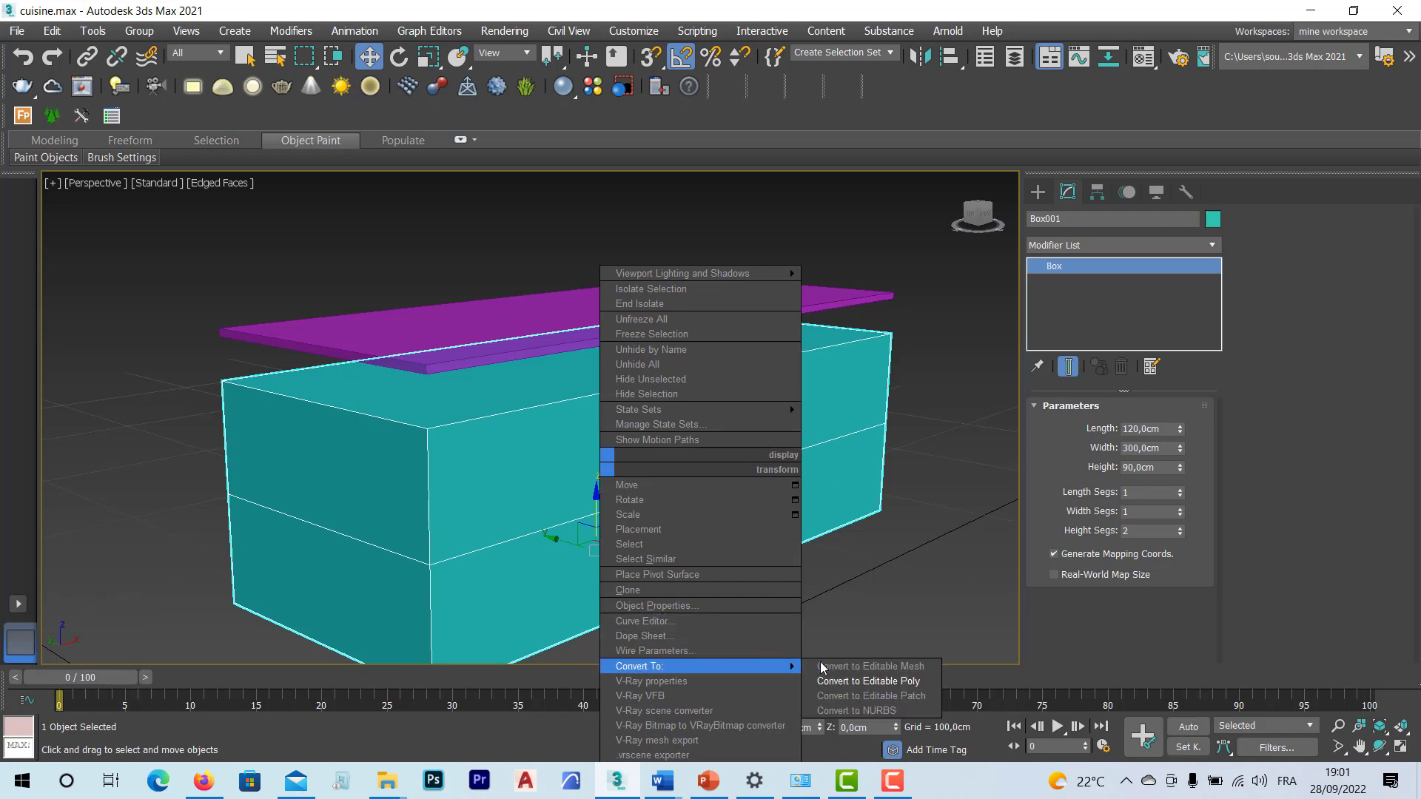
{"action": "left_click", "coordinate": [850, 681]}
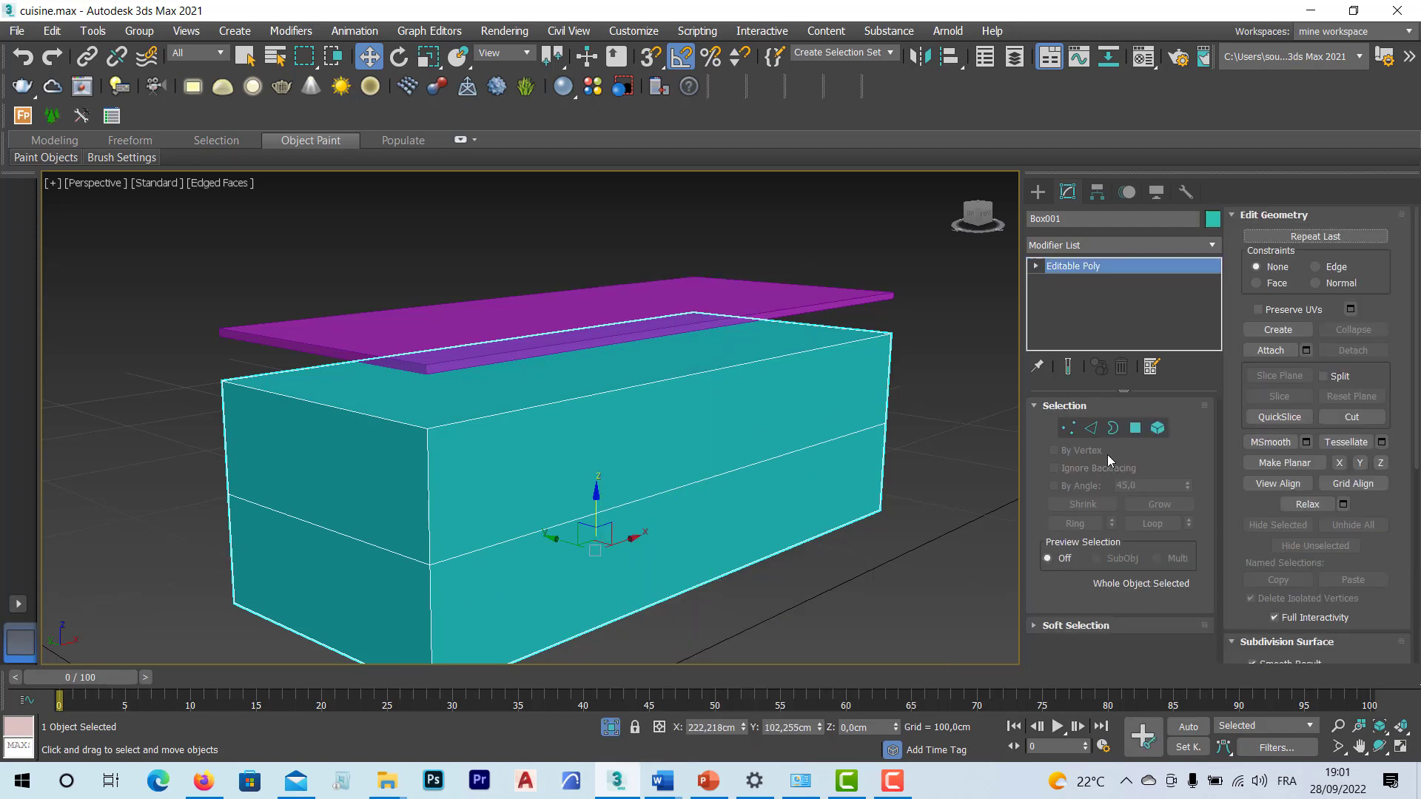
Step: Select the horizontal edge loop around the middle of the base and raise it to a Z of about 86 cm
{"action": "left_click", "coordinate": [1090, 429]}
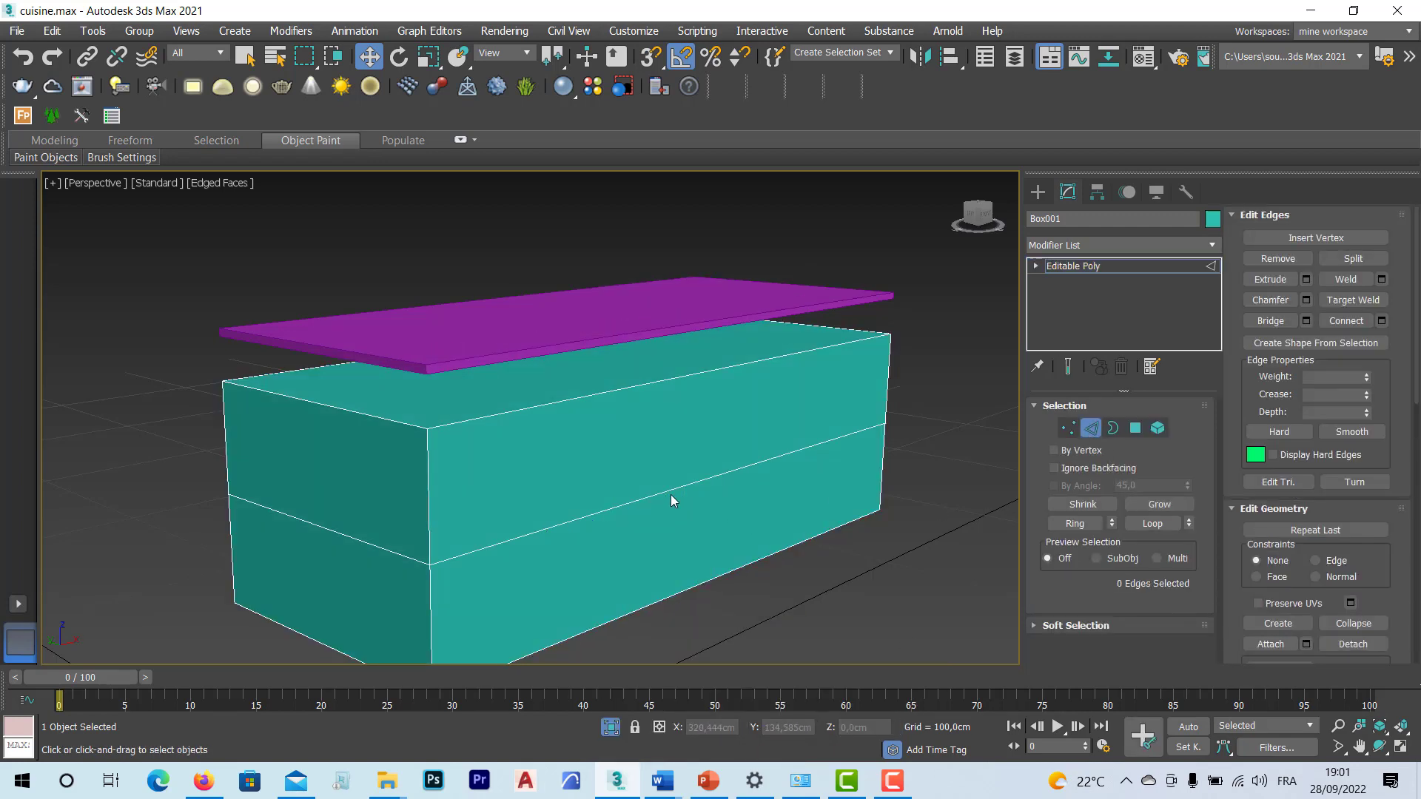
{"action": "left_click", "coordinate": [666, 493]}
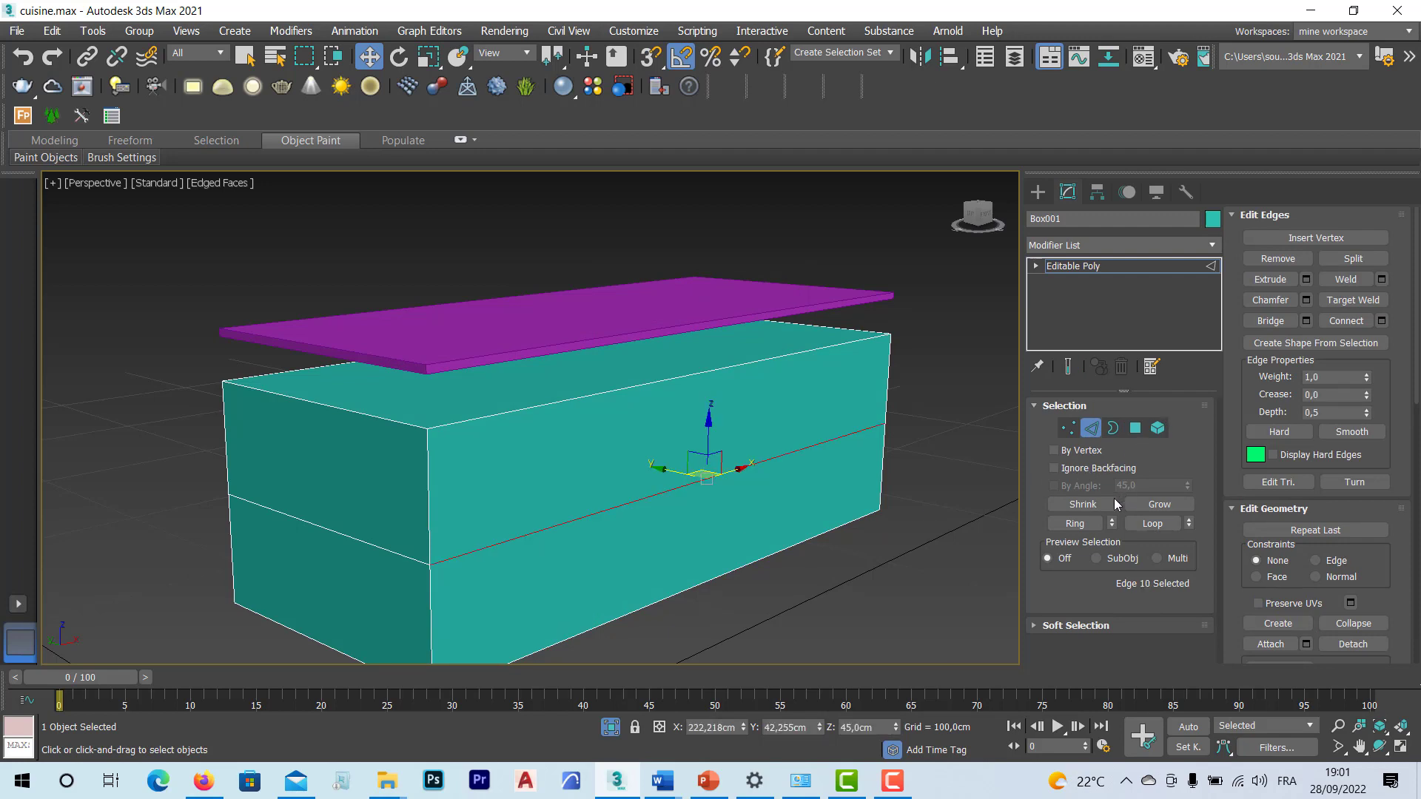
{"action": "left_click", "coordinate": [1076, 523]}
{"action": "left_click", "coordinate": [710, 501]}
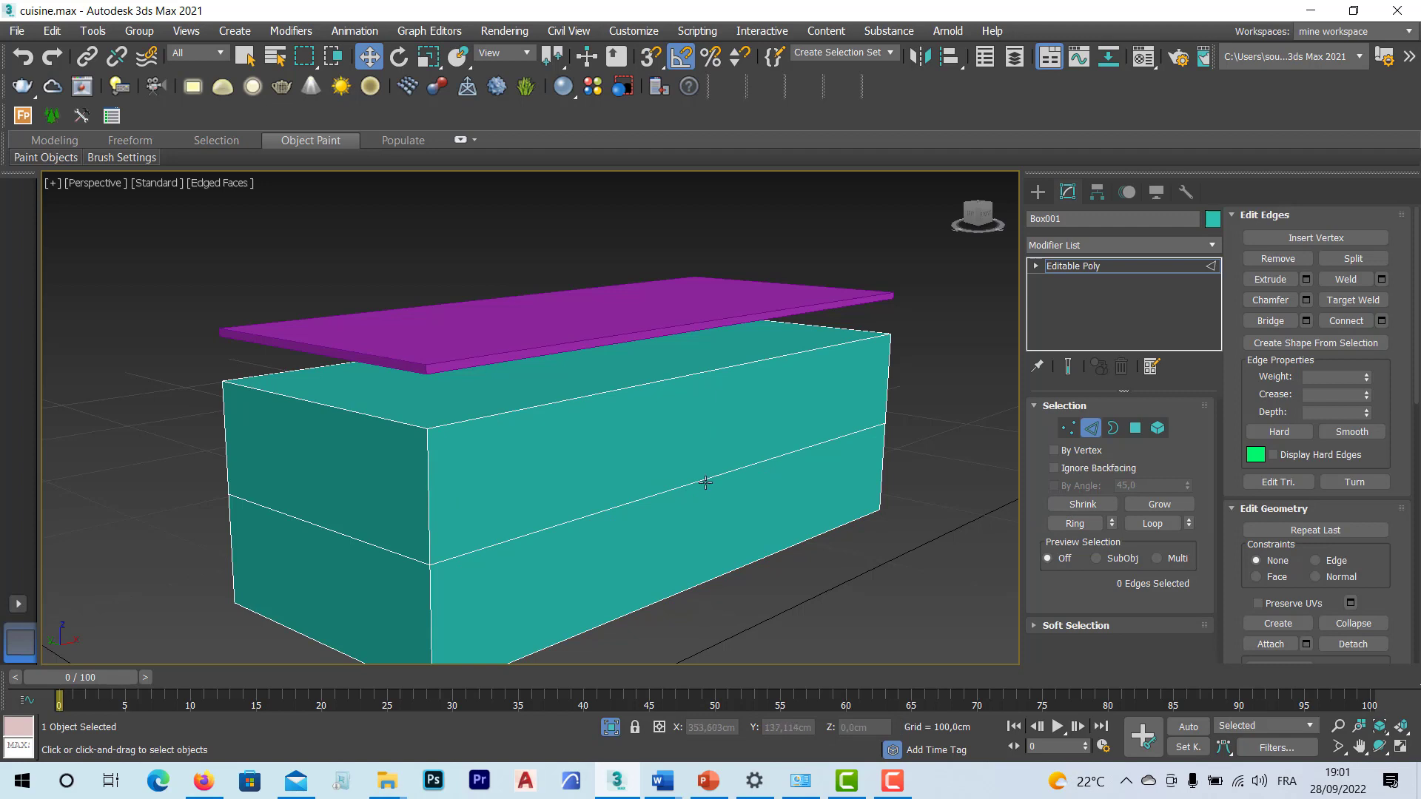
{"action": "left_click", "coordinate": [703, 477]}
{"action": "left_click", "coordinate": [1153, 524]}
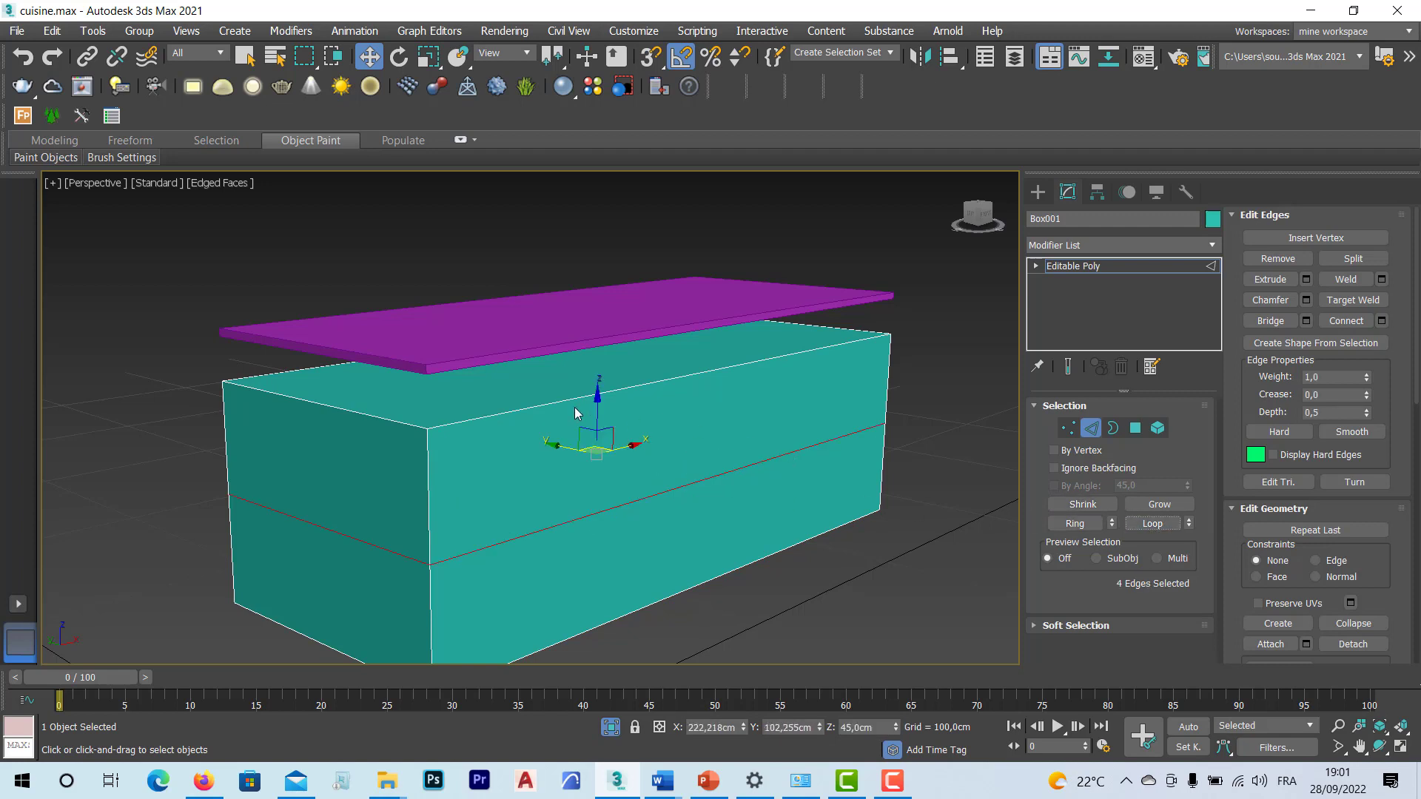
{"action": "left_click_drag", "start_coordinate": [597, 402], "coordinate": [596, 312]}
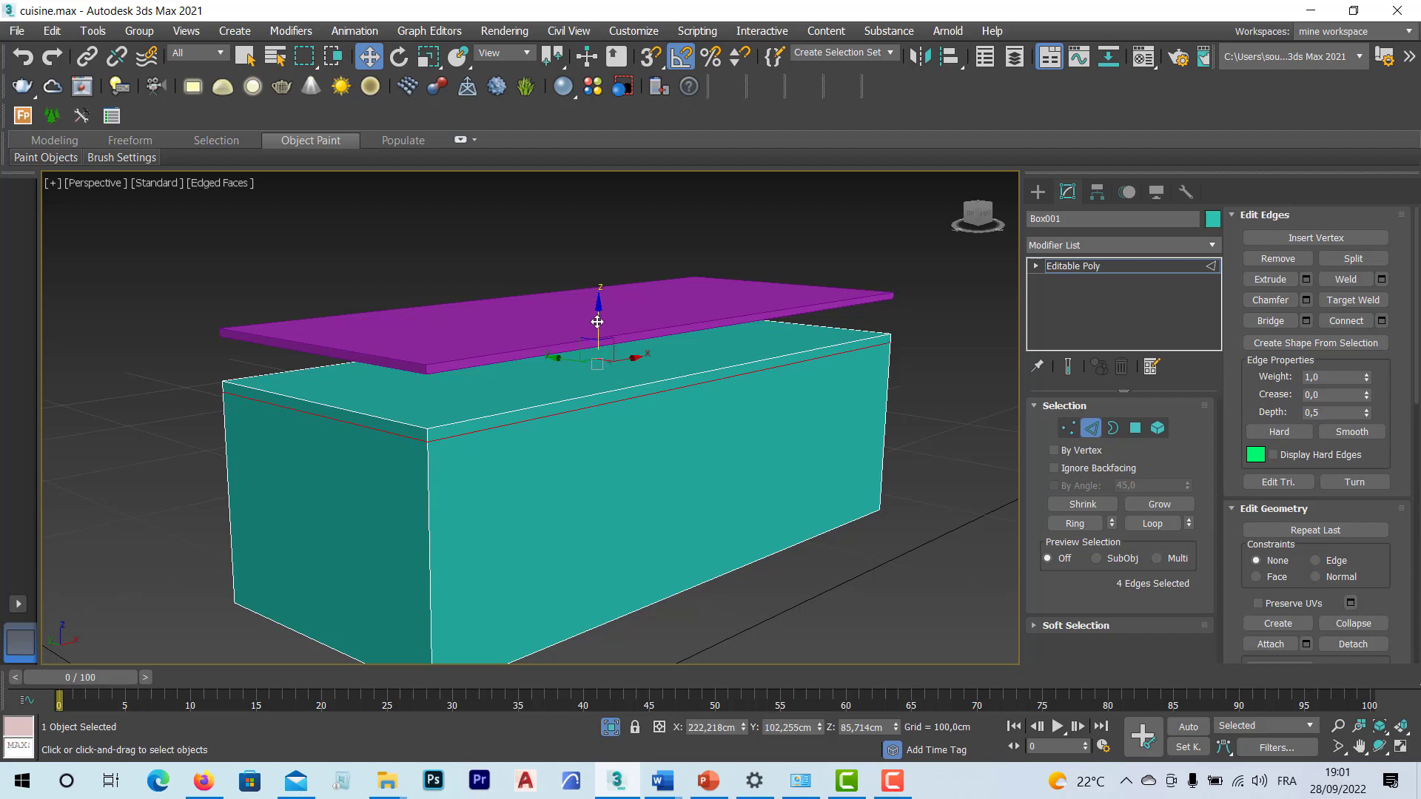
Step: Select all four polygons of the narrow band around the base's upper edge
{"action": "left_click", "coordinate": [1135, 428]}
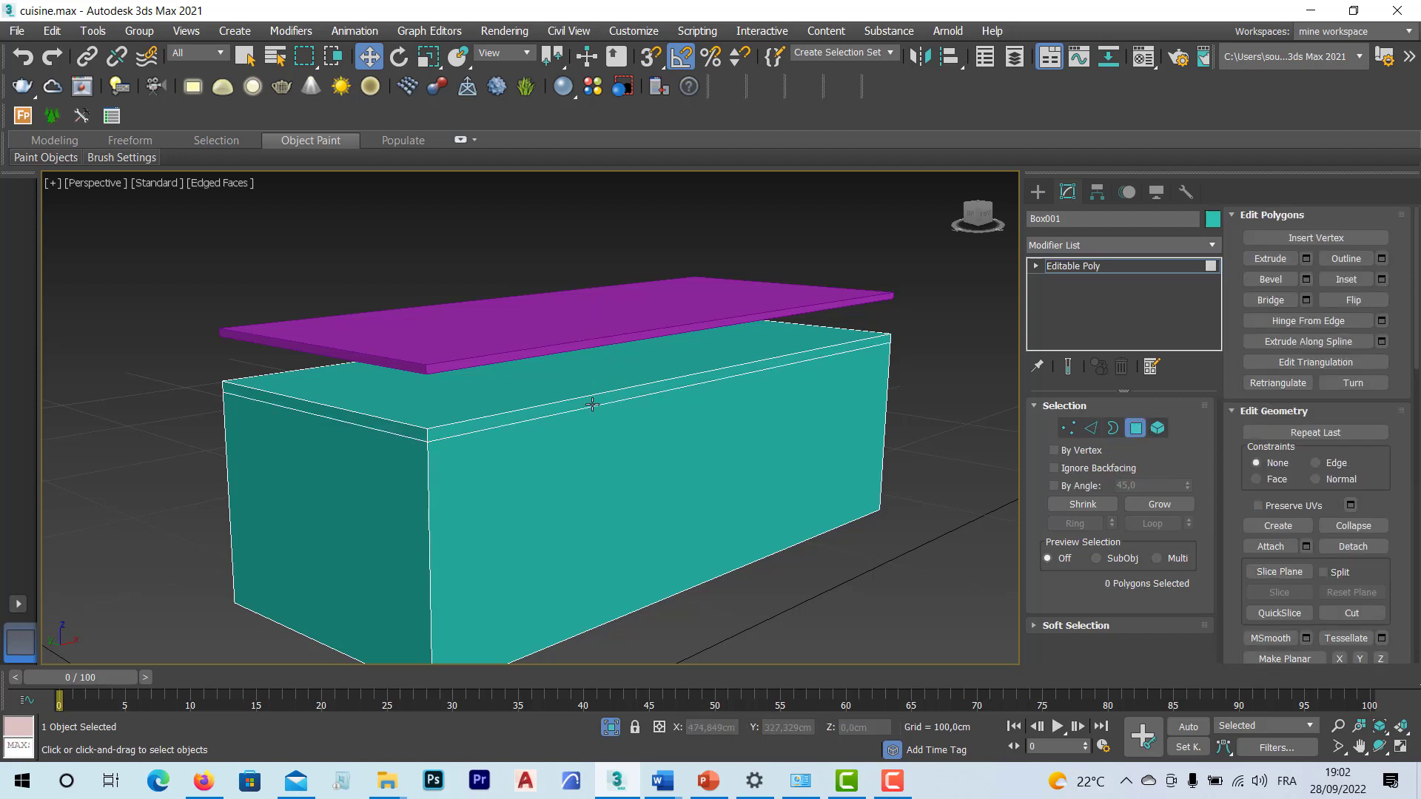
{"action": "left_click", "coordinate": [591, 404]}
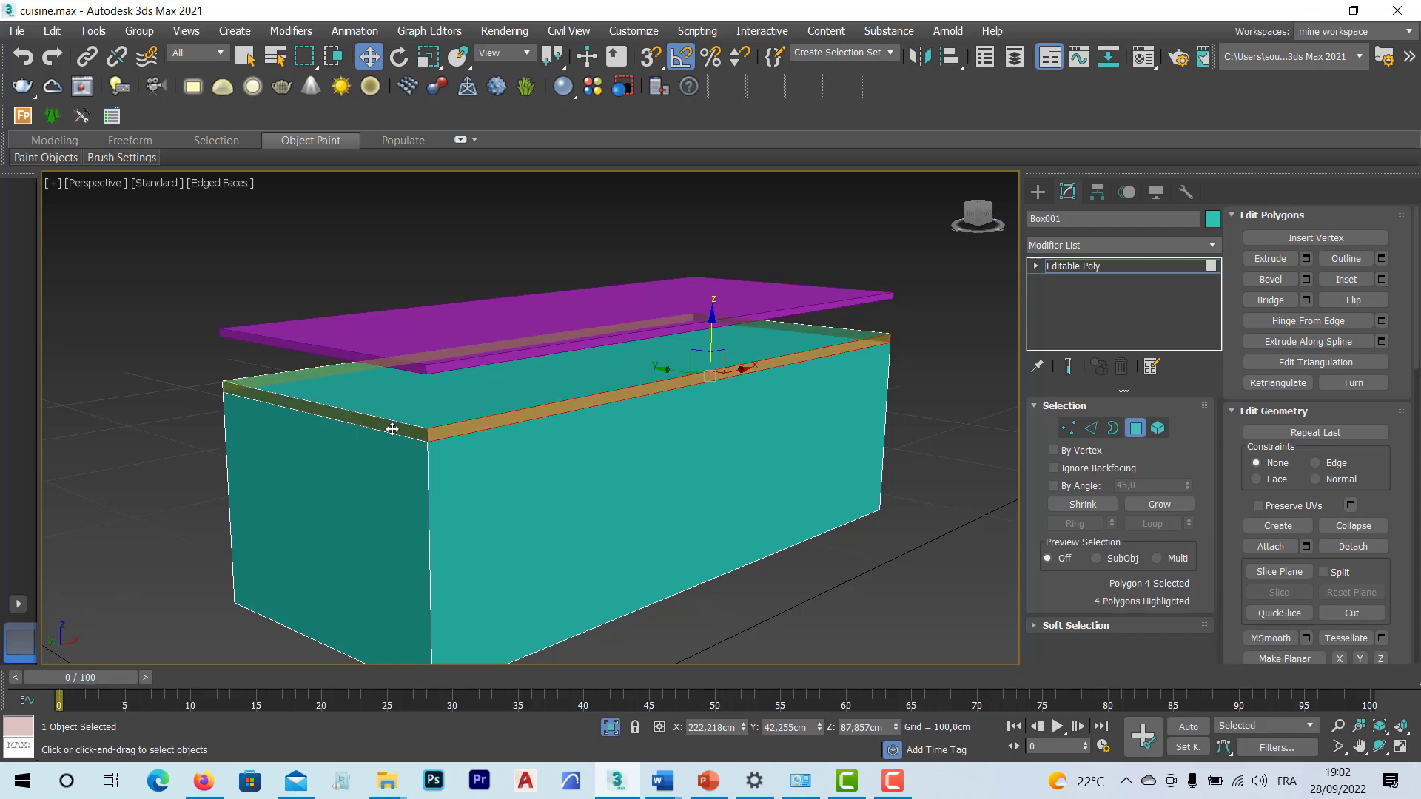
{"action": "left_click", "coordinate": [392, 429], "text": "shift"}
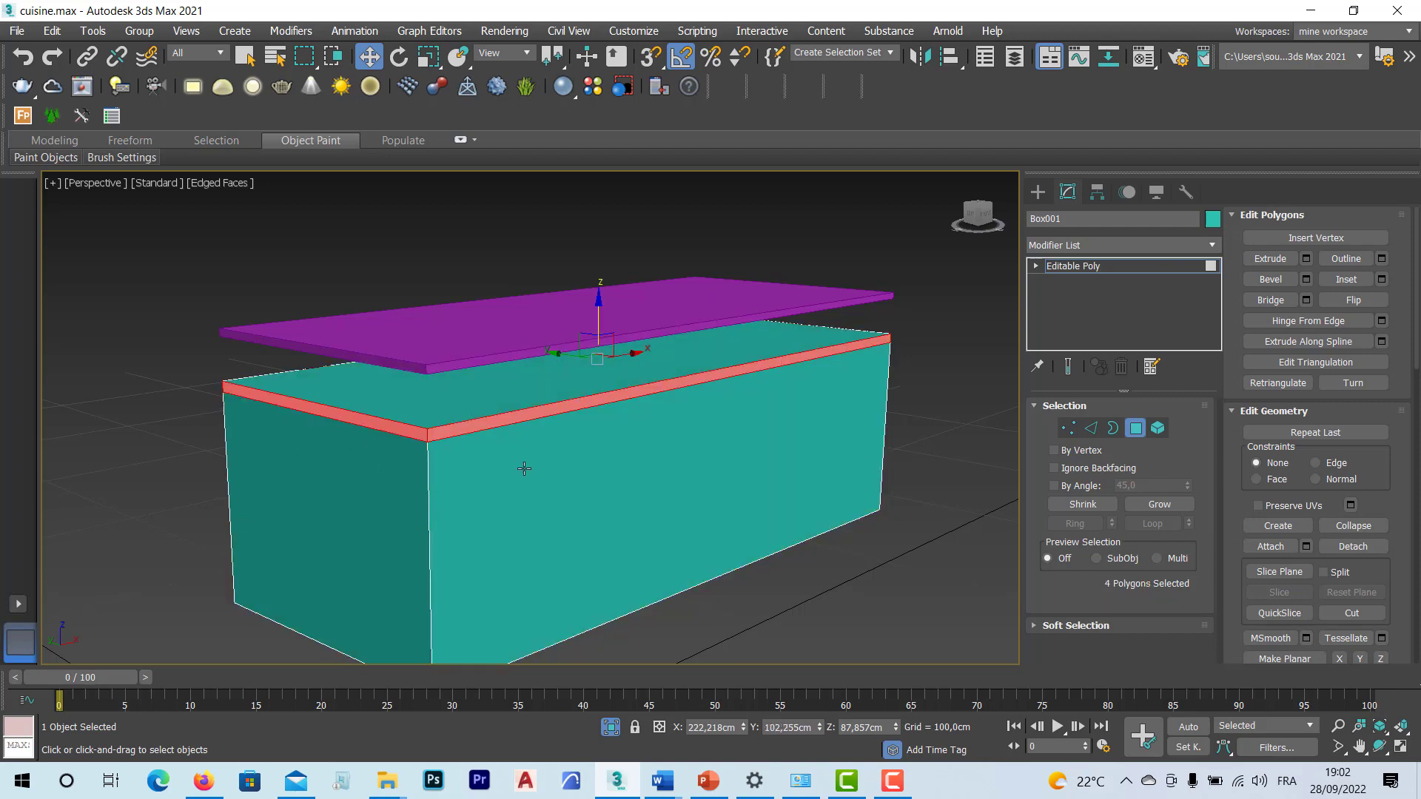
{"action": "middle_click_drag", "start_coordinate": [526, 469], "coordinate": [467, 467], "text": "alt"}
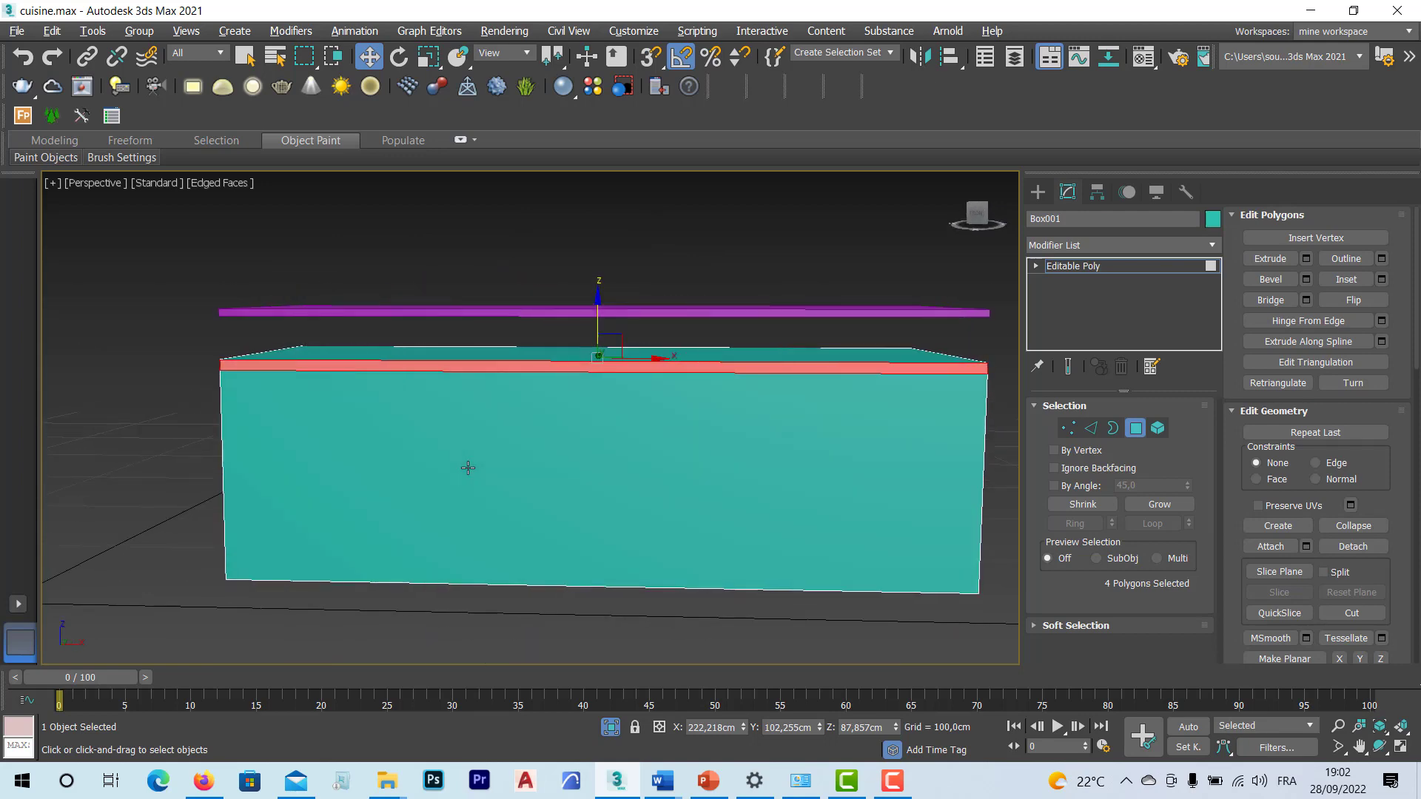
{"action": "middle_click_drag", "start_coordinate": [723, 399], "coordinate": [755, 423], "text": "alt"}
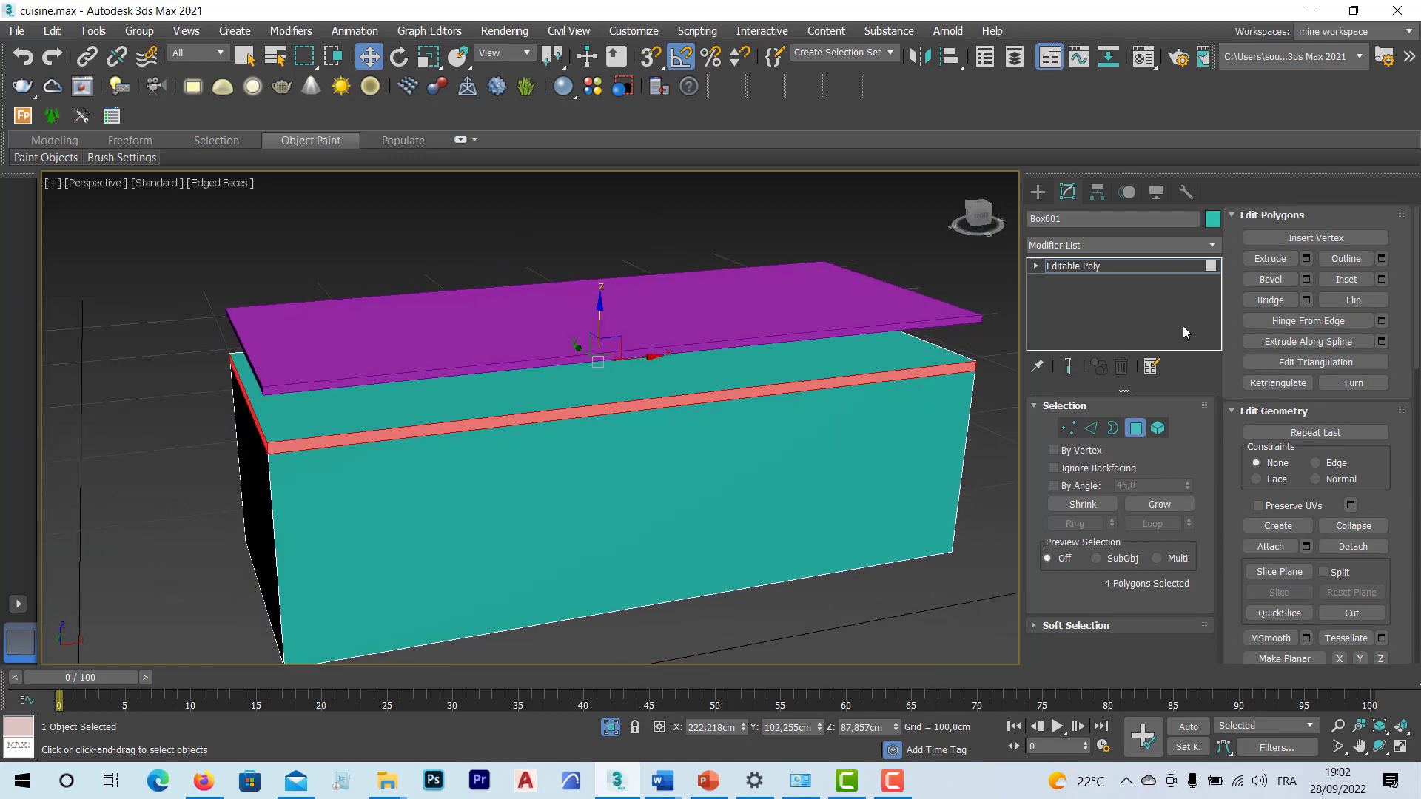
Step: Preview a 25.4 cm polygon extrusion of the band with the By Polygon and Local Normal types, then cancel it
{"action": "left_click", "coordinate": [1306, 258]}
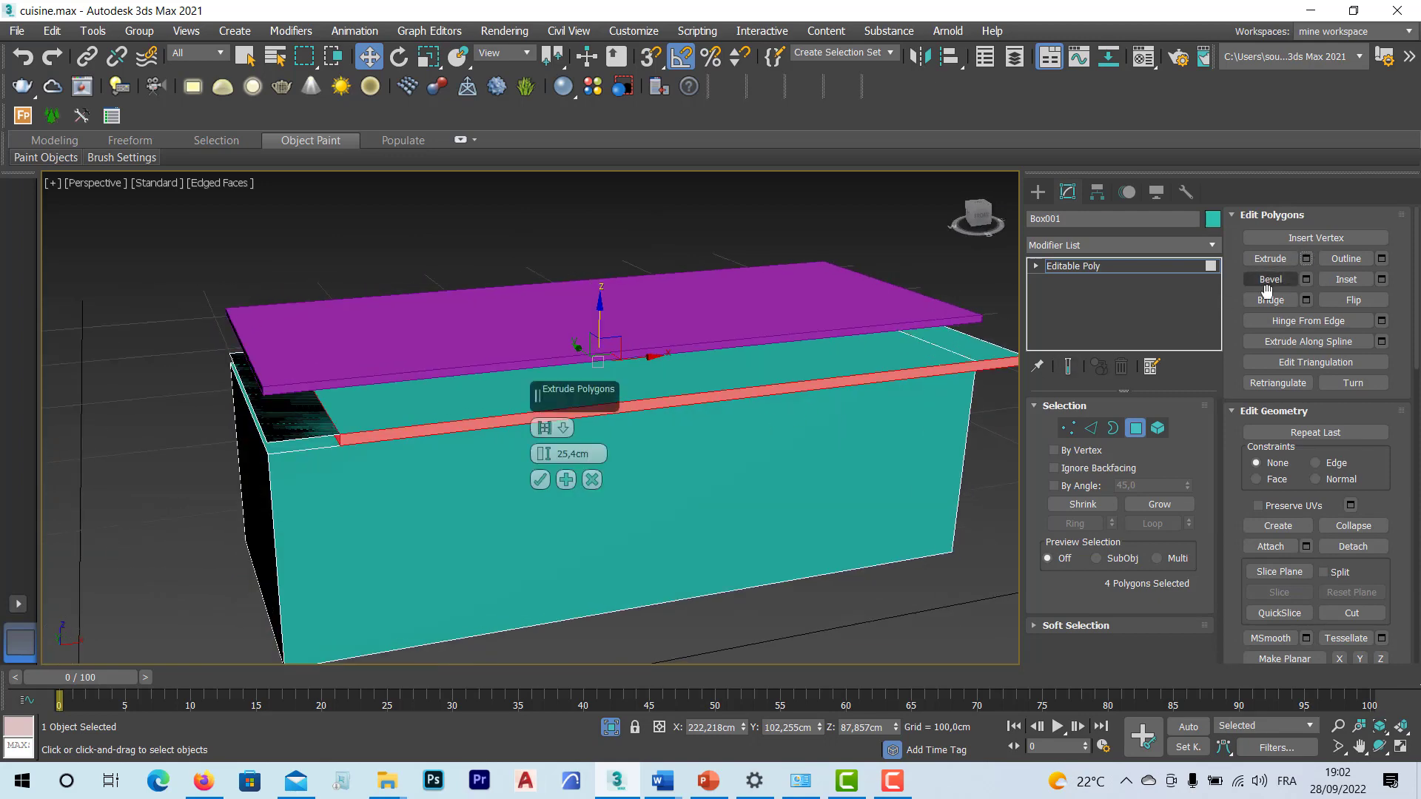
{"action": "left_click", "coordinate": [563, 432]}
{"action": "left_click", "coordinate": [587, 482]}
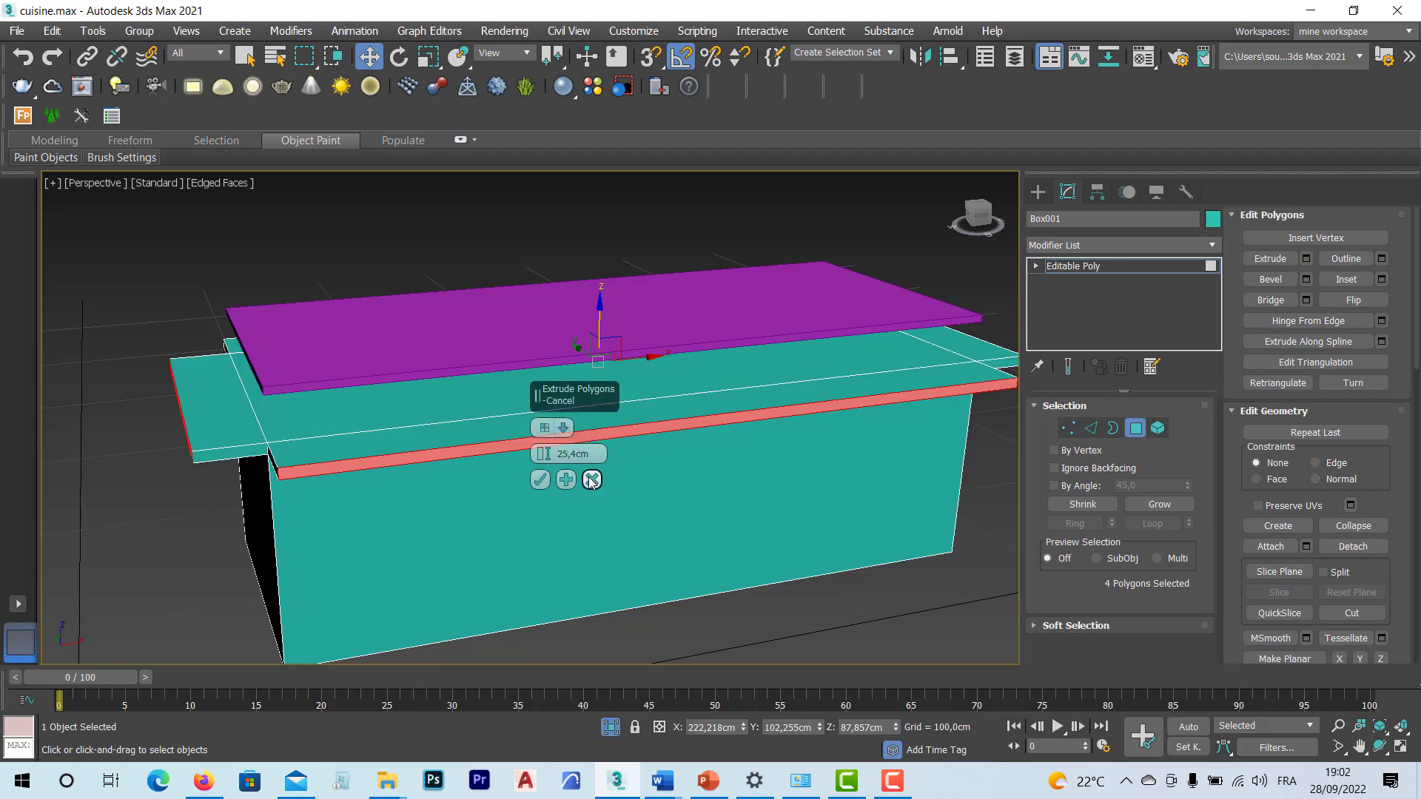
{"action": "middle_click_drag", "start_coordinate": [333, 525], "coordinate": [640, 487], "text": "alt"}
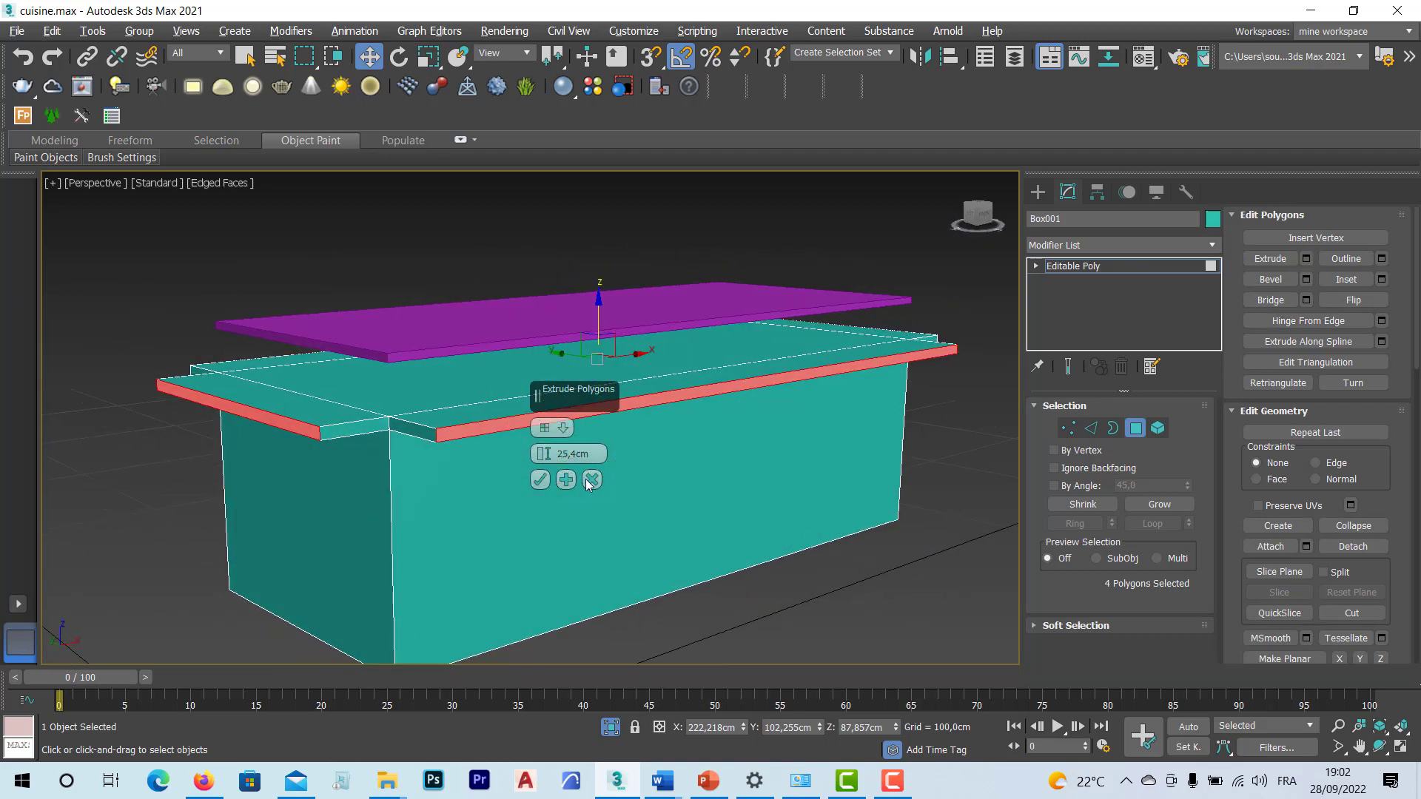
{"action": "left_click", "coordinate": [563, 428]}
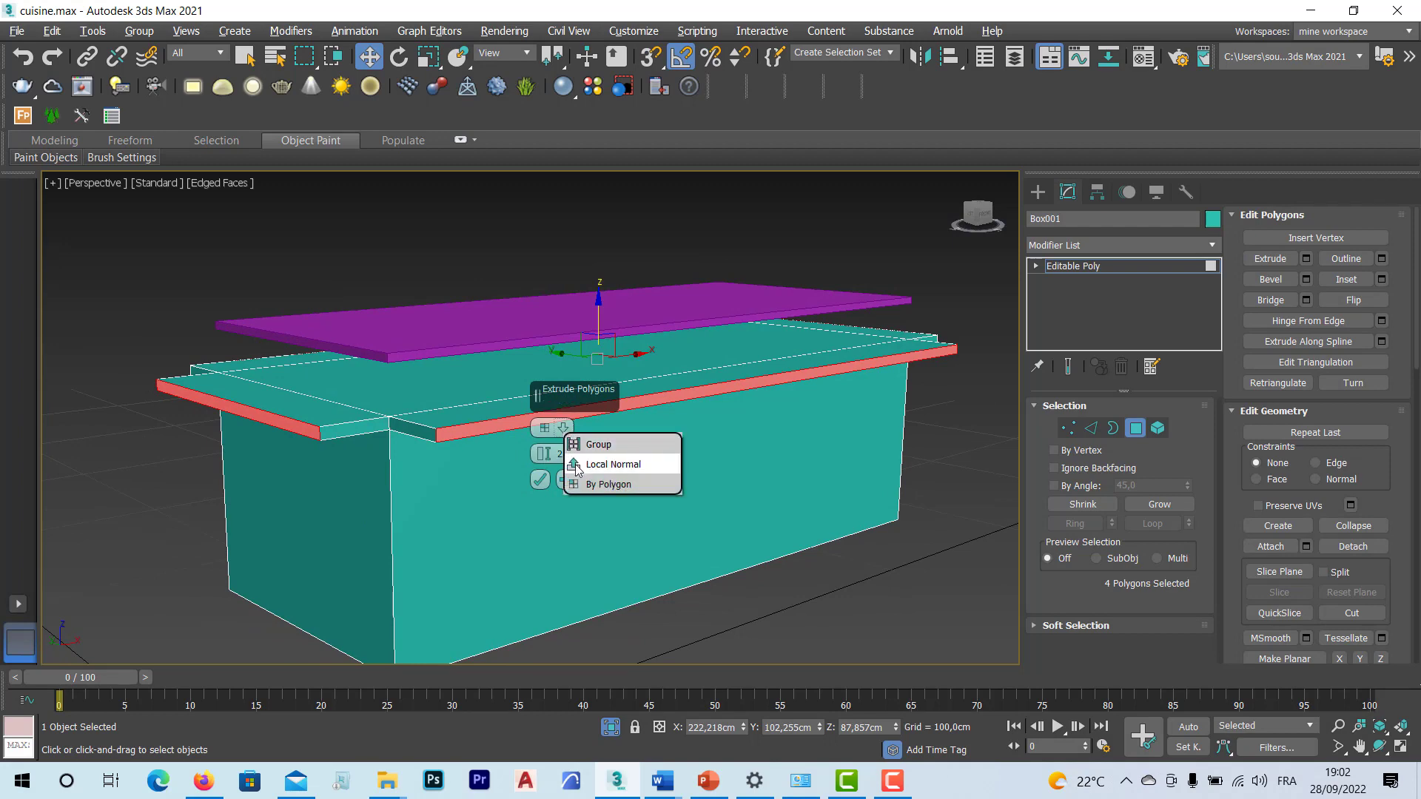
{"action": "left_click", "coordinate": [581, 463]}
{"action": "middle_click_drag", "start_coordinate": [431, 465], "coordinate": [356, 472], "text": "alt"}
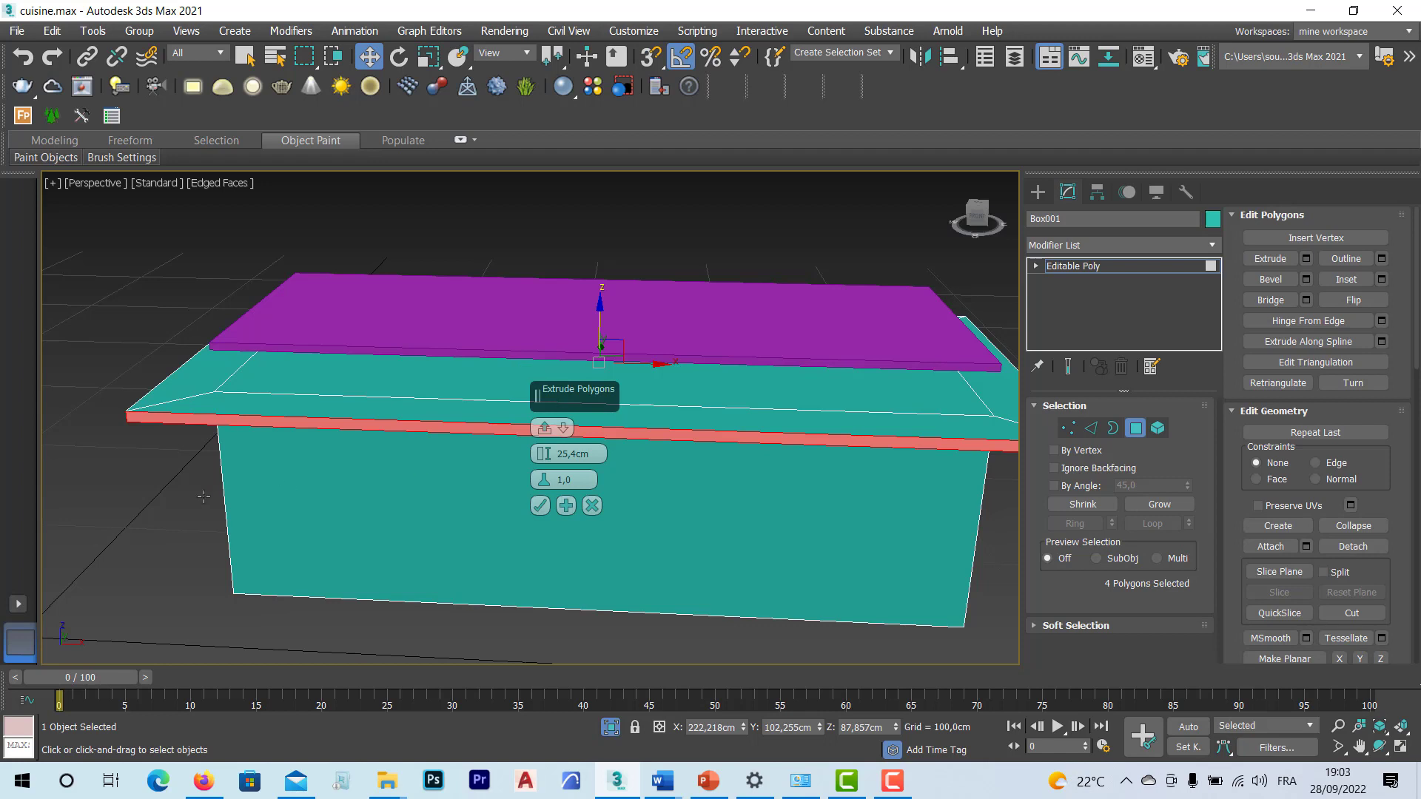
{"action": "left_click", "coordinate": [592, 506]}
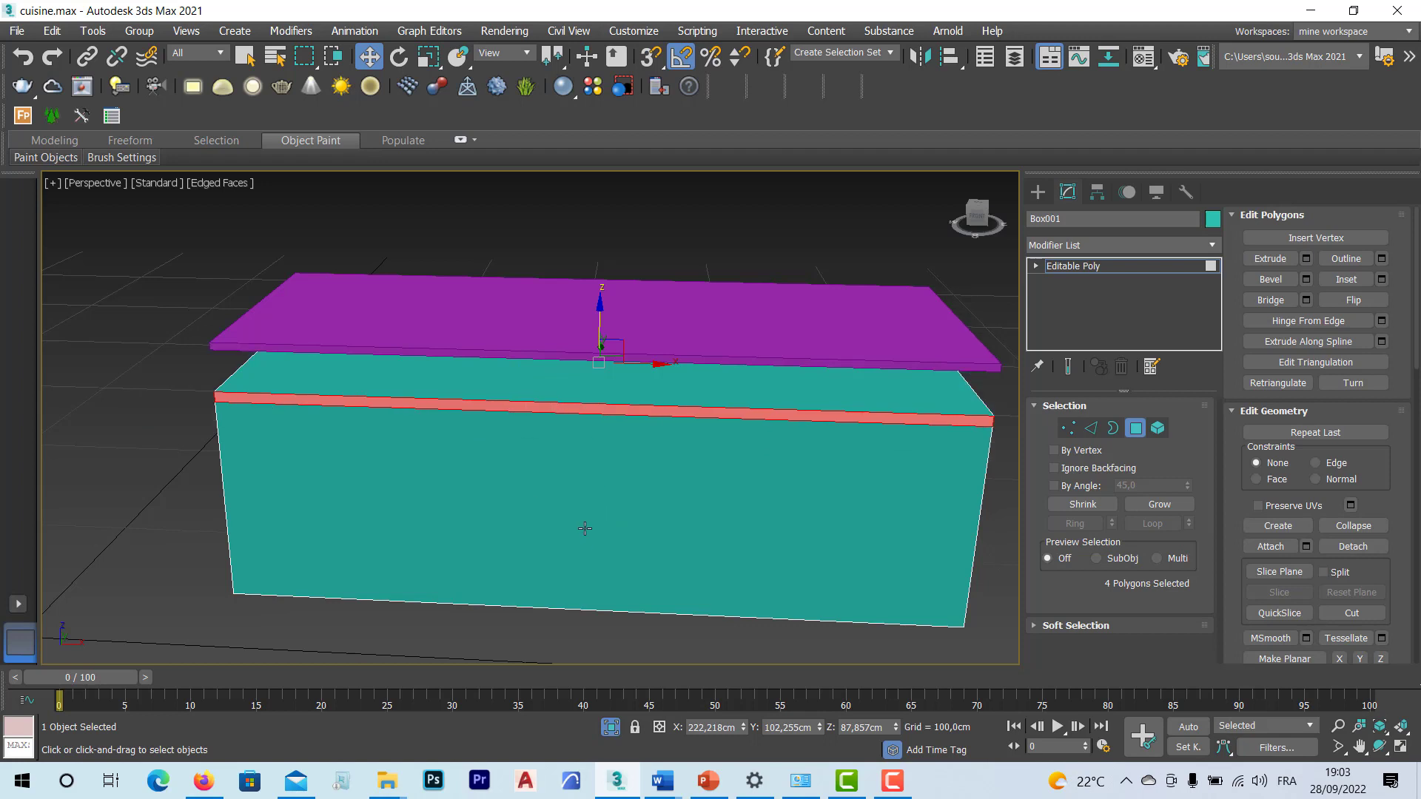
Step: Leave polygon editing and undo the upward move of the base's edge loop
{"action": "left_click", "coordinate": [1136, 428]}
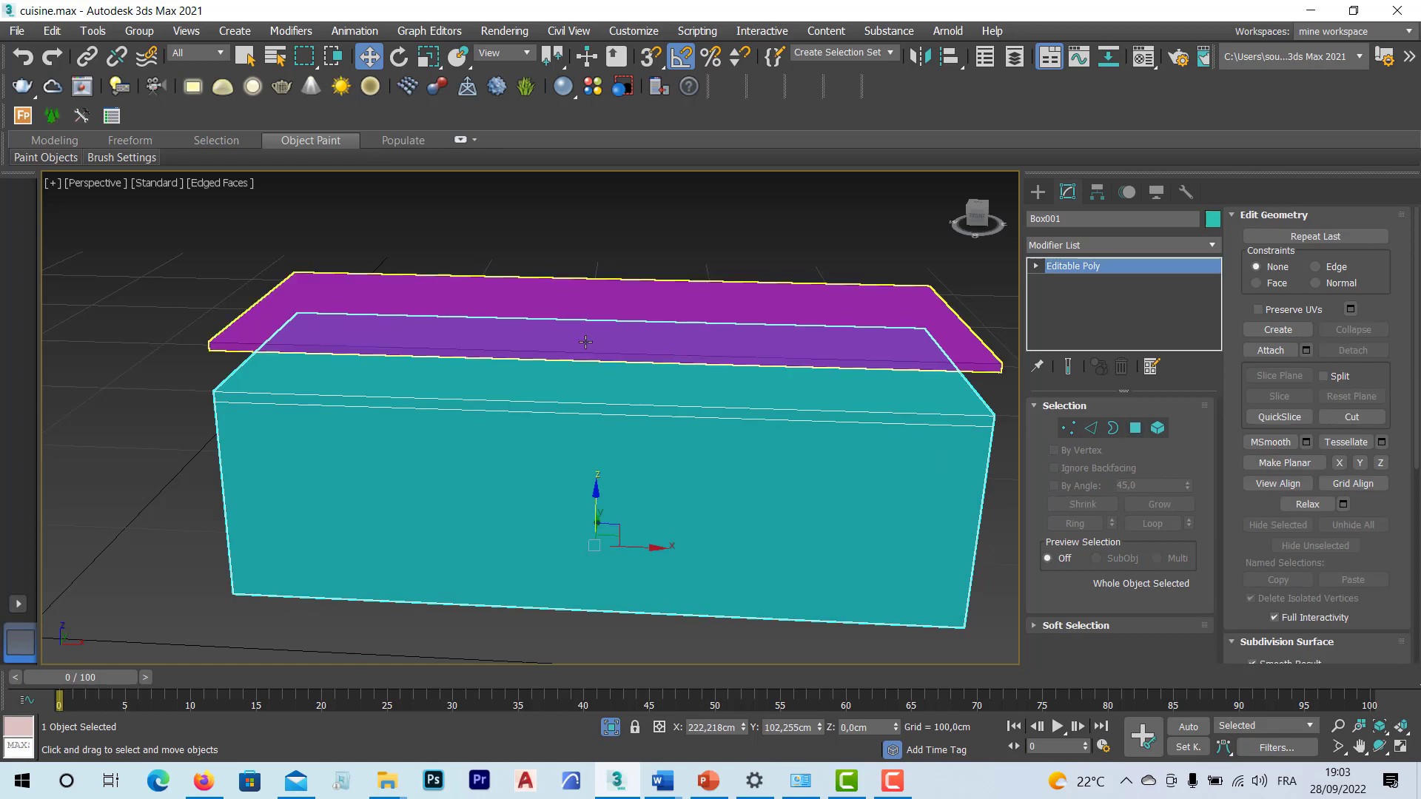
{"action": "key", "text": "ctrl+z"}
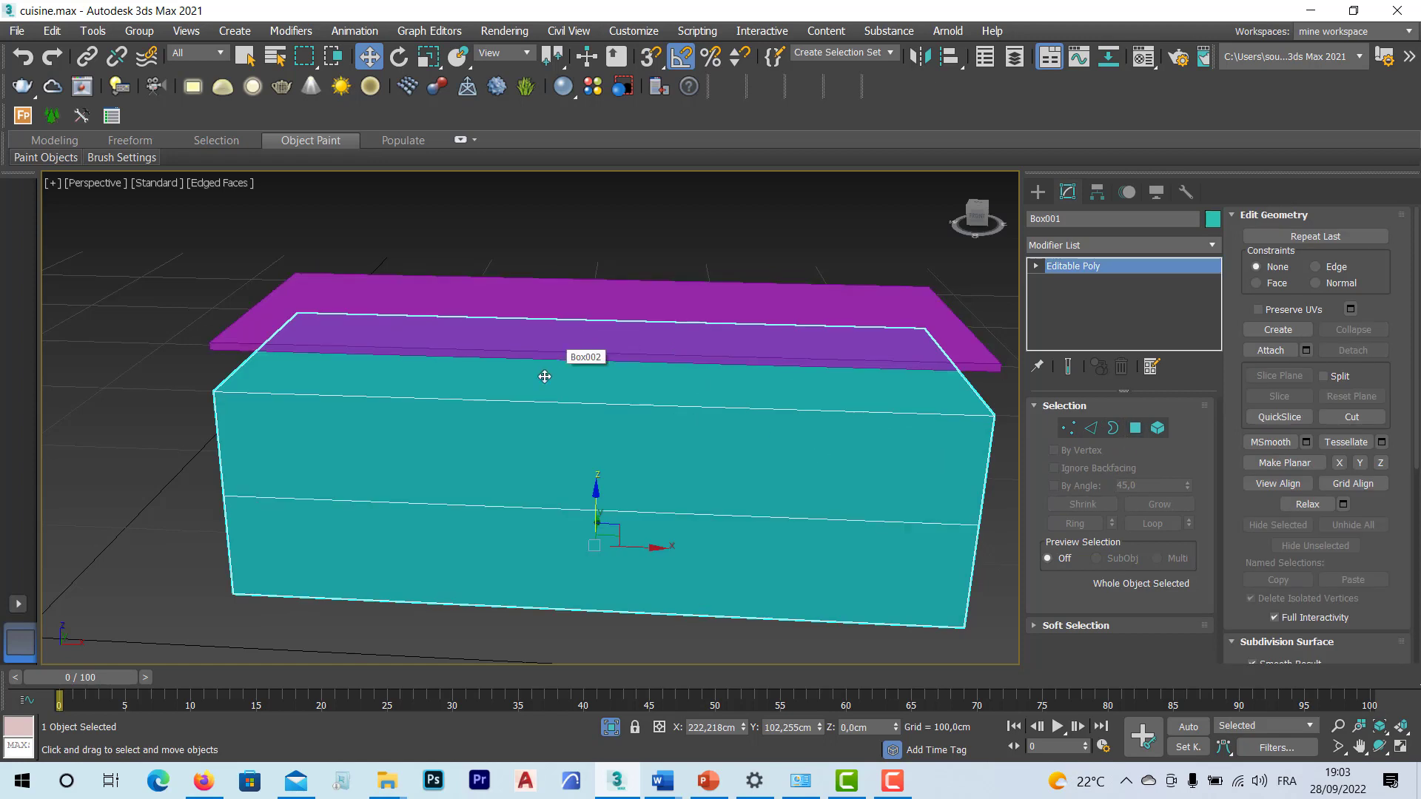
Step: Lower the purple countertop onto the base by setting its Z position to 90 cm
{"action": "left_click", "coordinate": [516, 329]}
{"action": "left_click", "coordinate": [851, 726]}
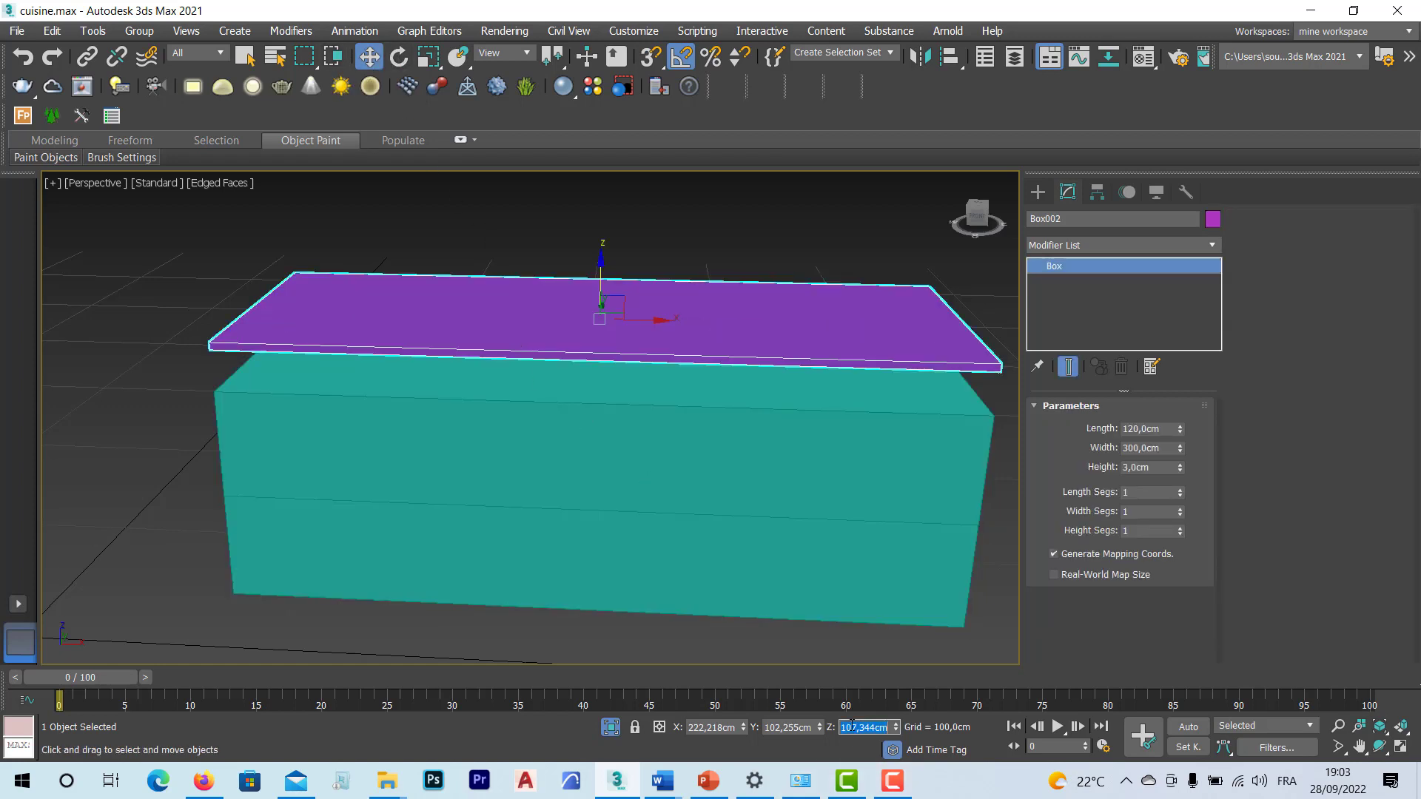
{"action": "type", "text": "90"}
{"action": "key", "text": "Return"}
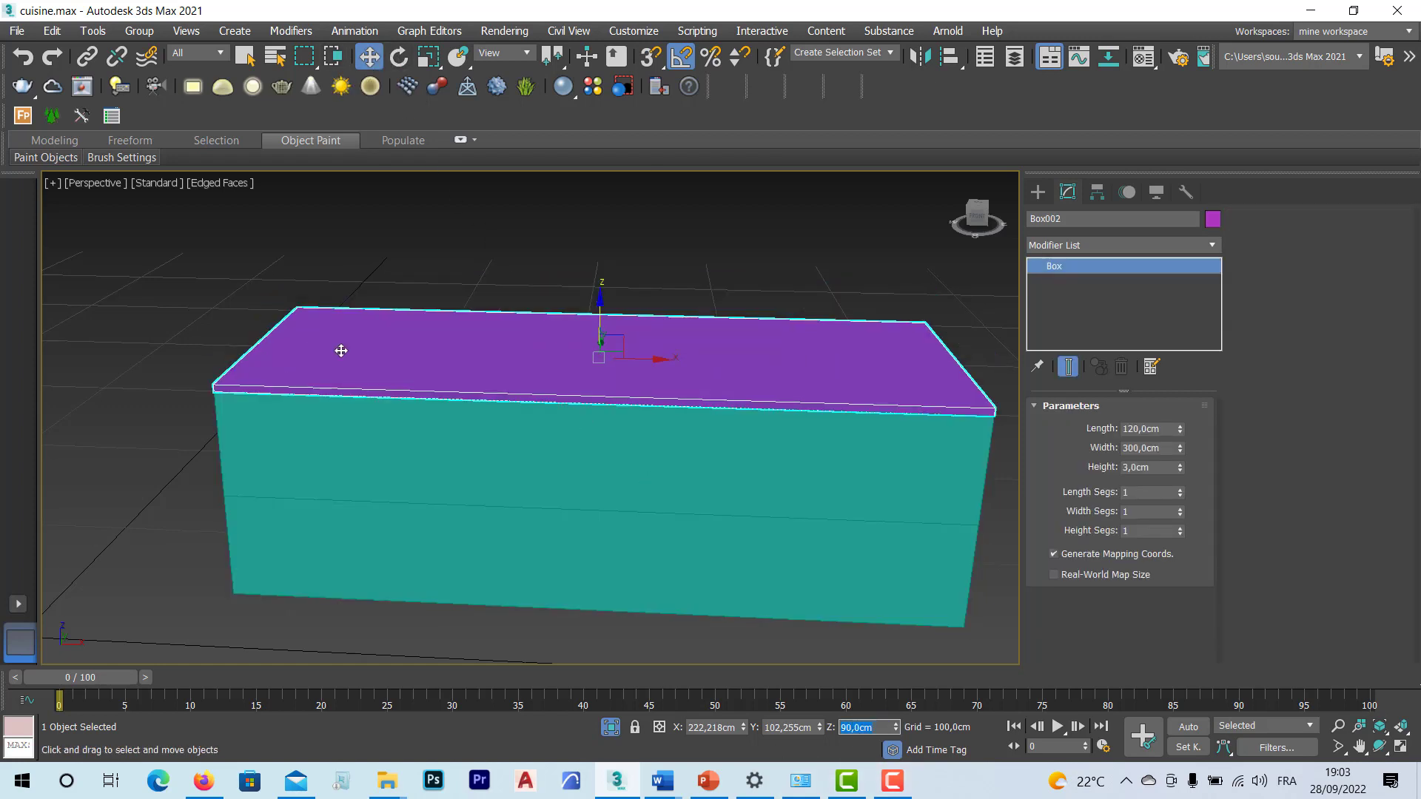
Step: Resize the countertop to a length of 130 cm and a width of 310 cm, then deselect it
{"action": "left_click", "coordinate": [1171, 430]}
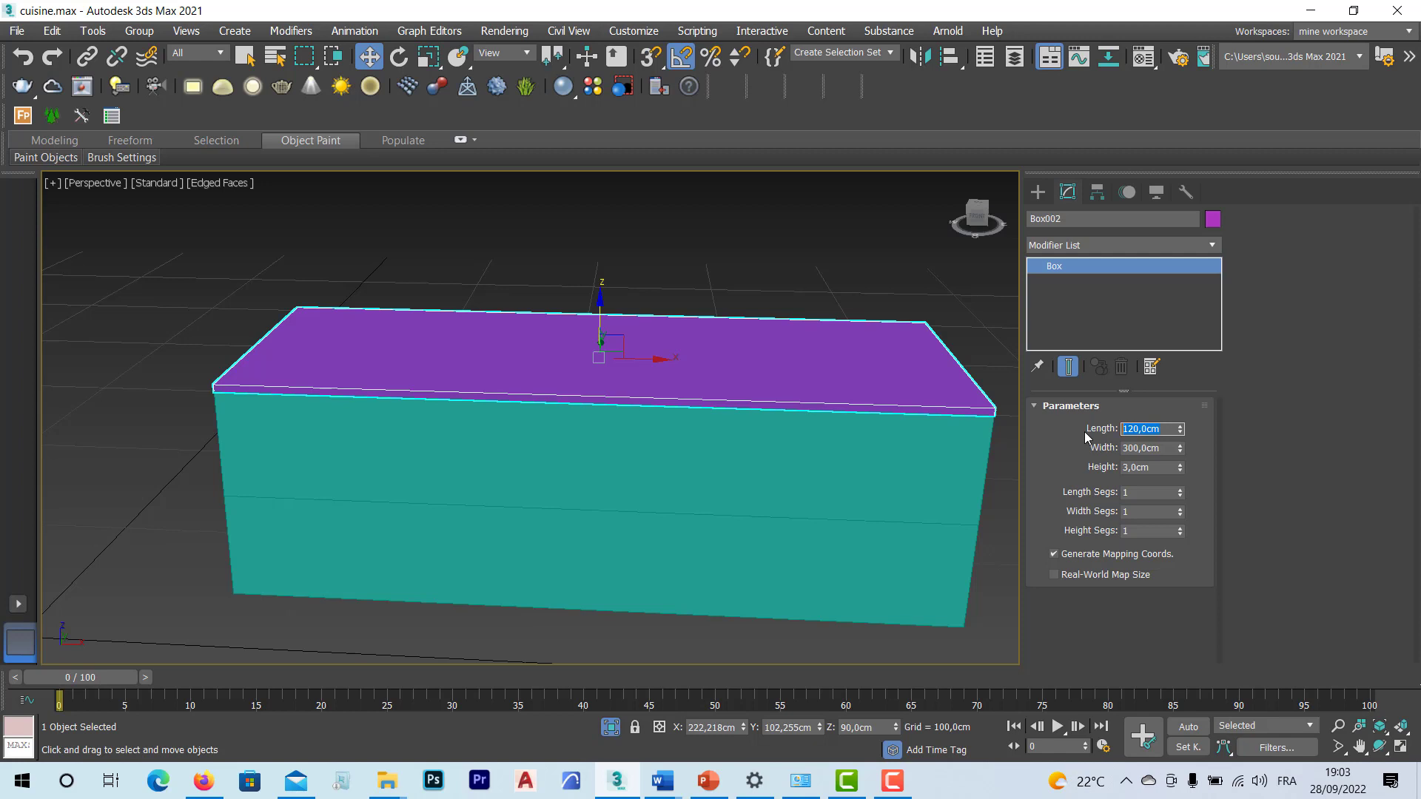
{"action": "type", "text": "130"}
{"action": "left_click", "coordinate": [1130, 447]}
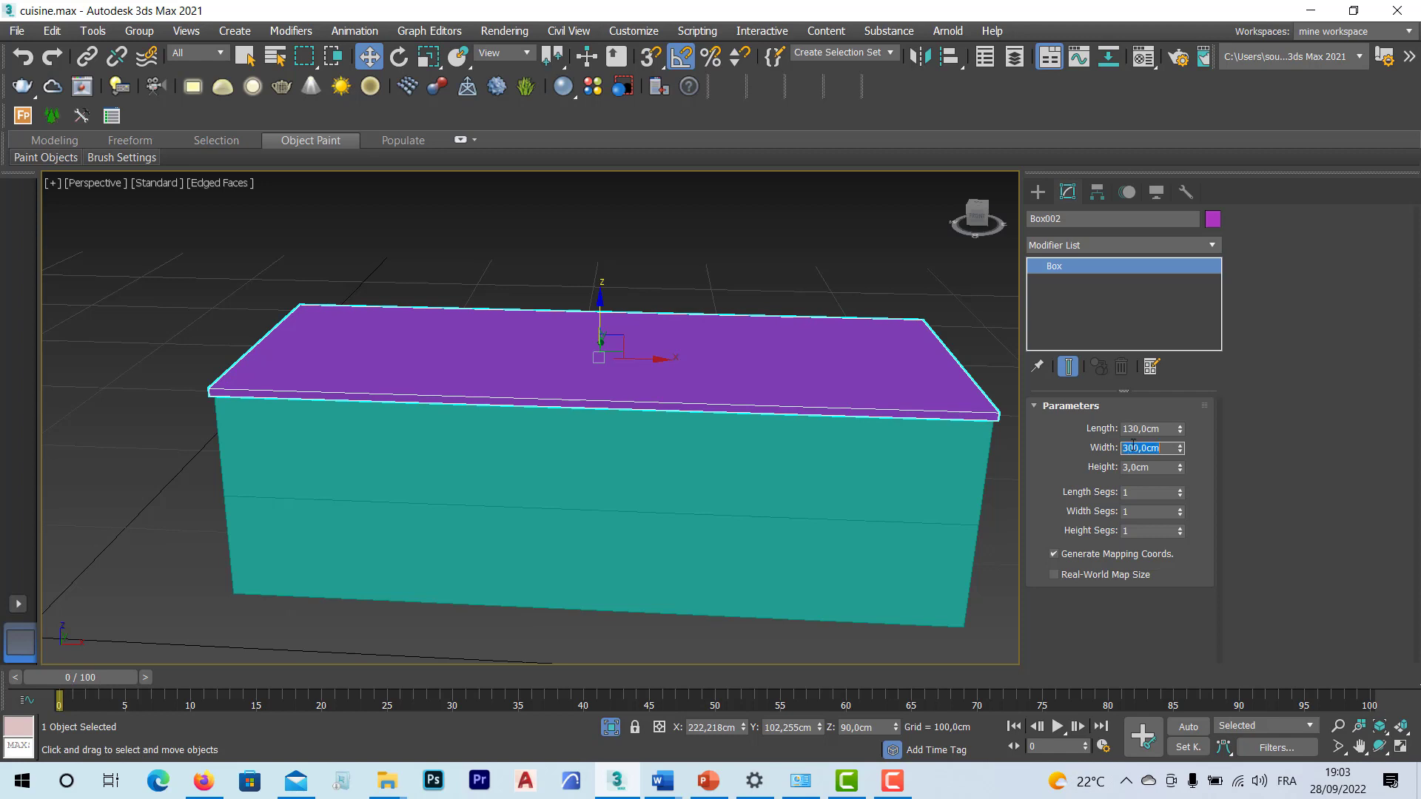
{"action": "type", "text": "310"}
{"action": "key", "text": "Return"}
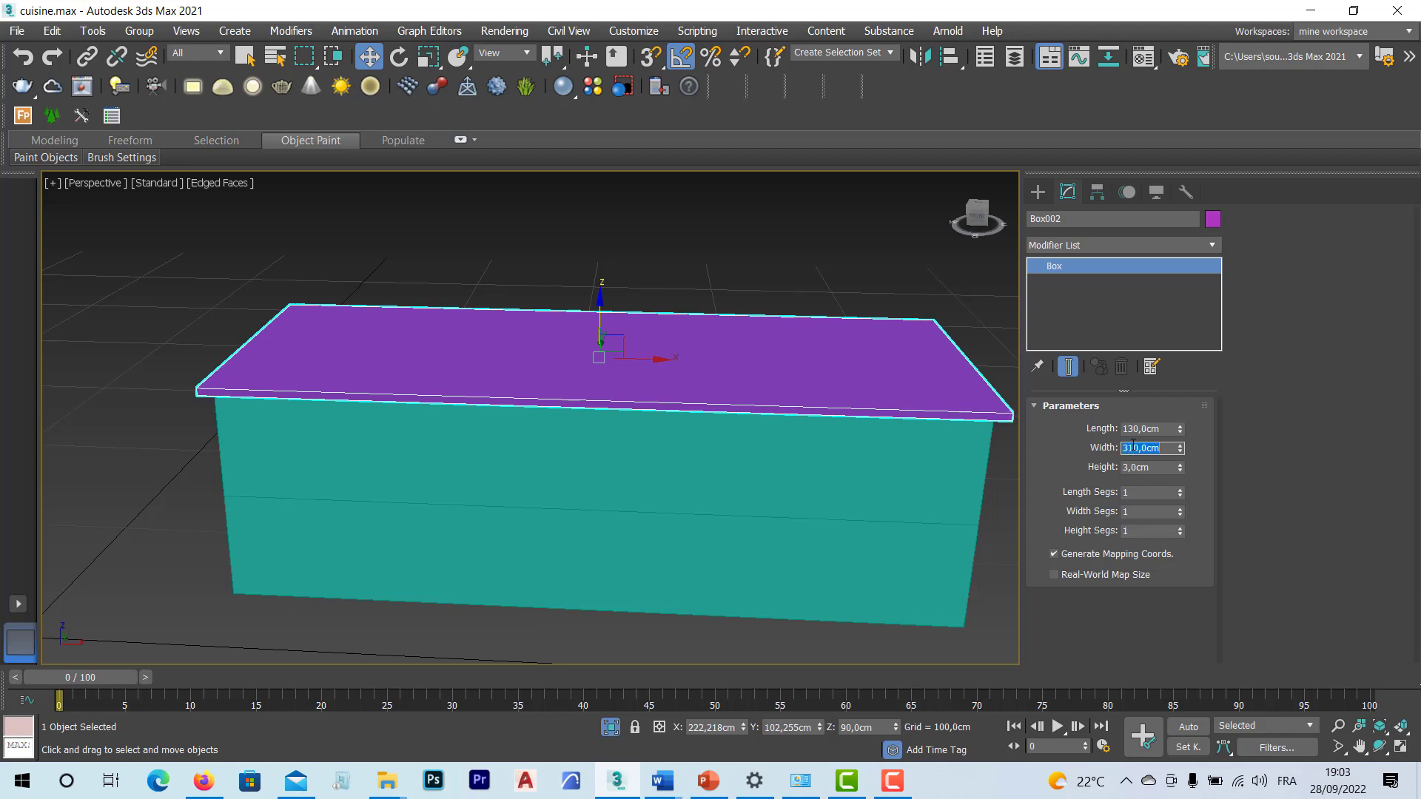
{"action": "left_click", "coordinate": [414, 650]}
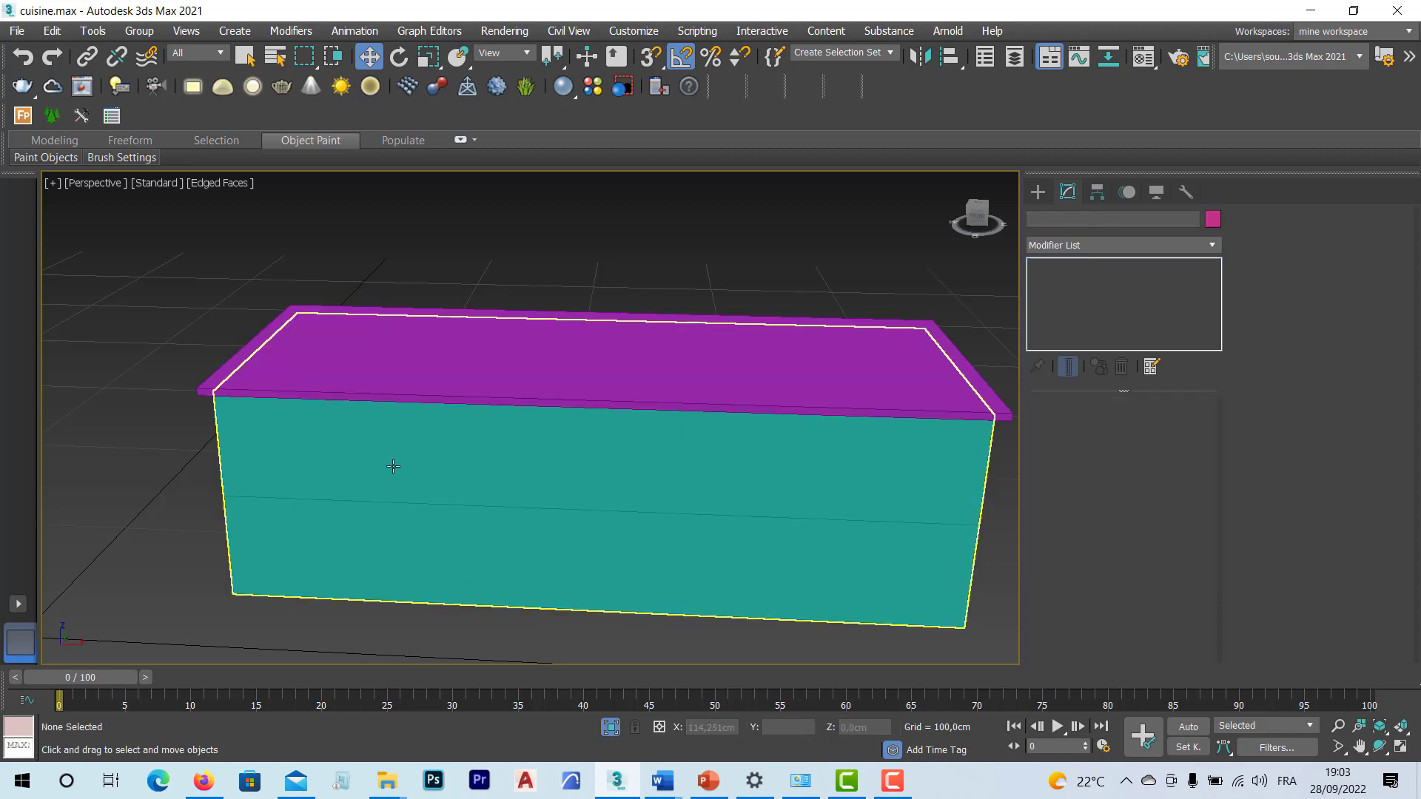
Step: Apply a TurboSmooth modifier to the purple countertop
{"action": "middle_click_drag", "start_coordinate": [393, 466], "coordinate": [438, 434], "text": "alt"}
{"action": "left_click", "coordinate": [435, 429]}
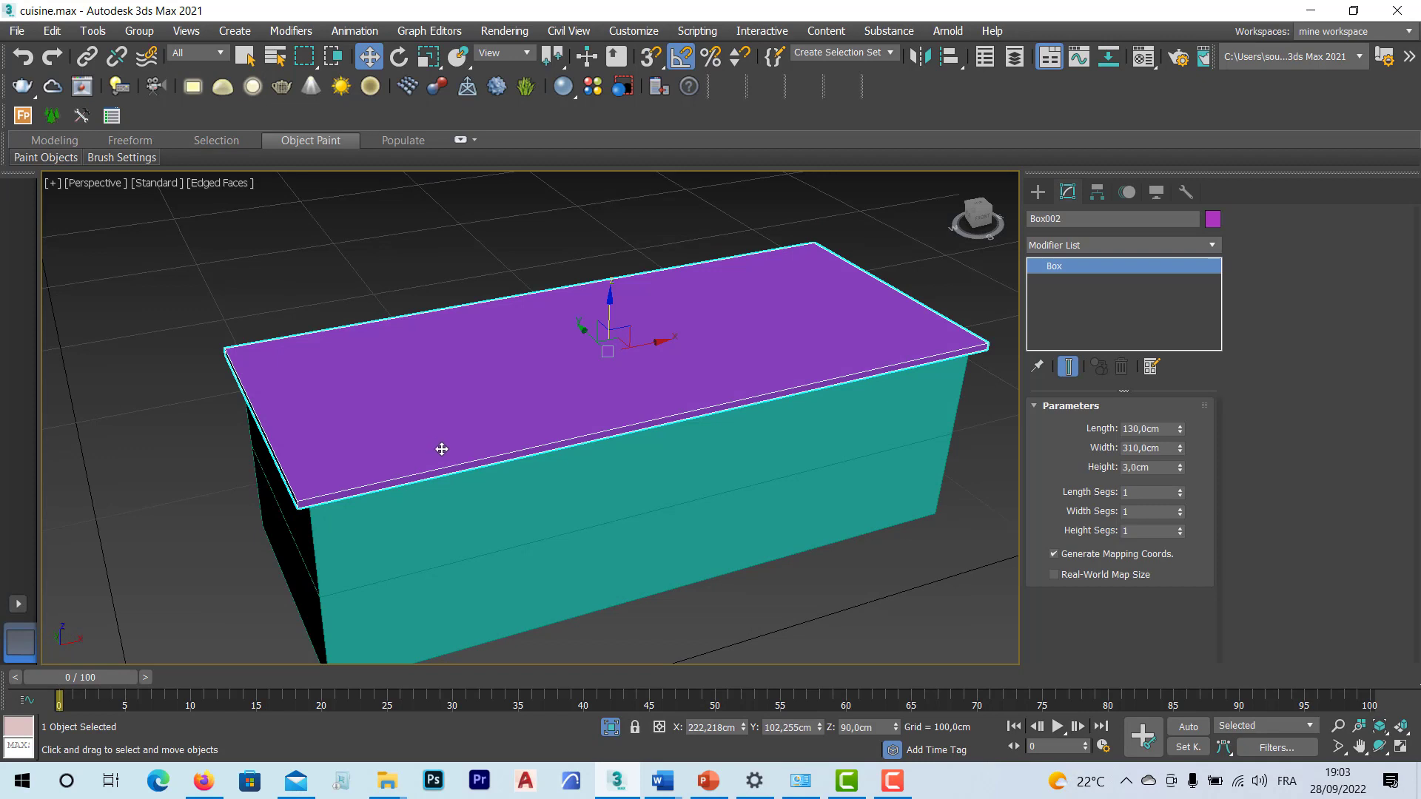
{"action": "scroll", "coordinate": [370, 475], "scroll_direction": "up", "scroll_amount": 4}
{"action": "middle_click_drag", "start_coordinate": [363, 475], "coordinate": [671, 407]}
{"action": "scroll", "coordinate": [517, 466], "scroll_direction": "up", "scroll_amount": 3}
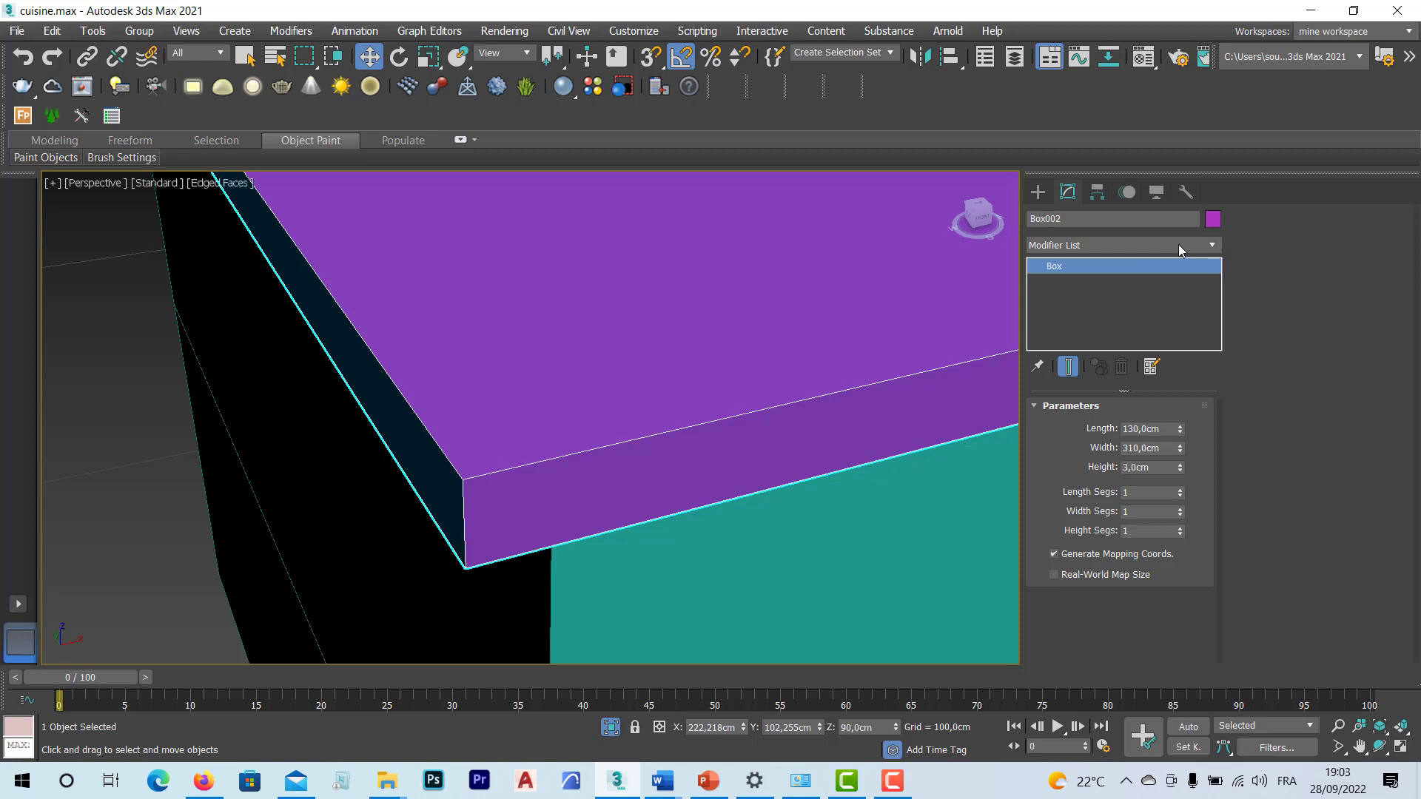
{"action": "left_click", "coordinate": [1211, 246]}
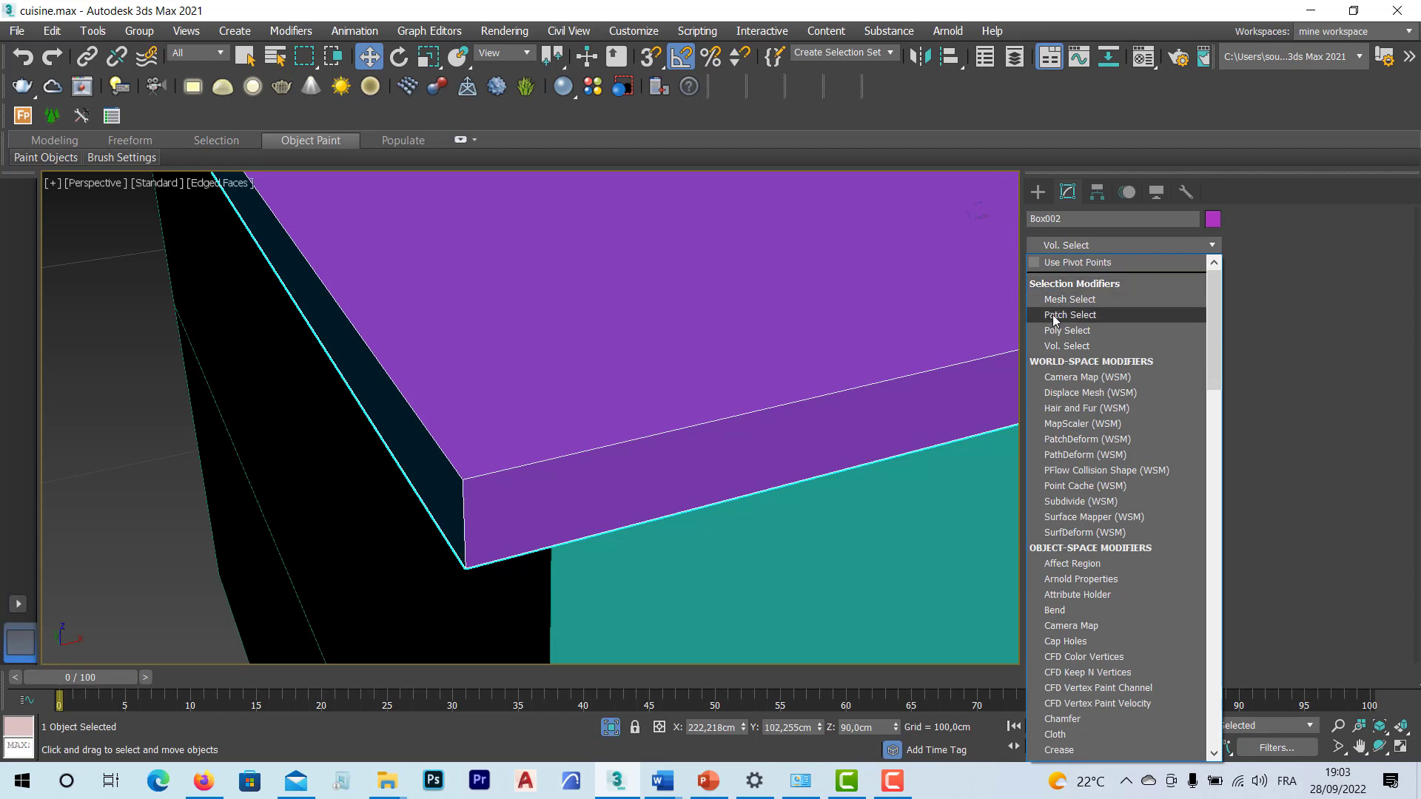
{"action": "type", "text": "tu"}
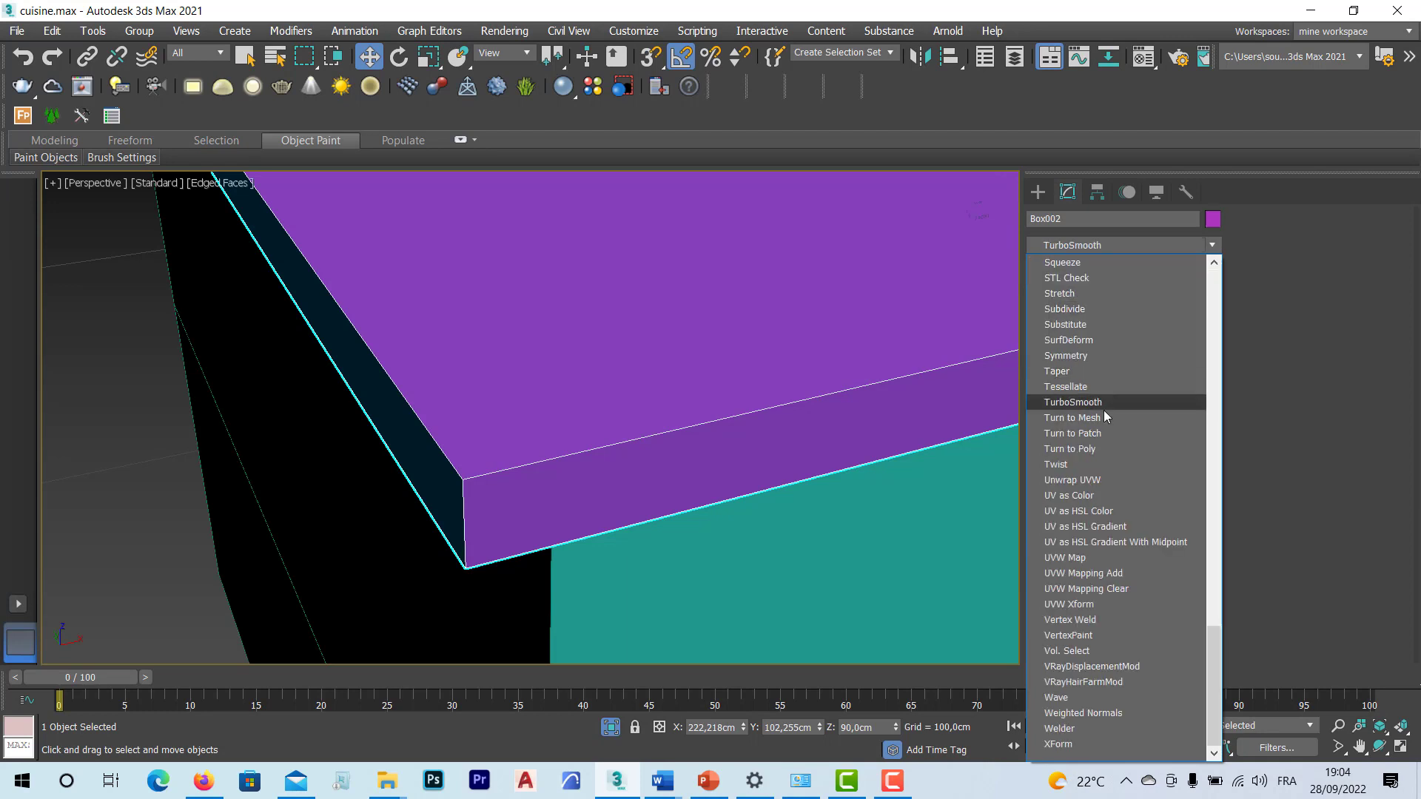
{"action": "left_click", "coordinate": [1072, 402]}
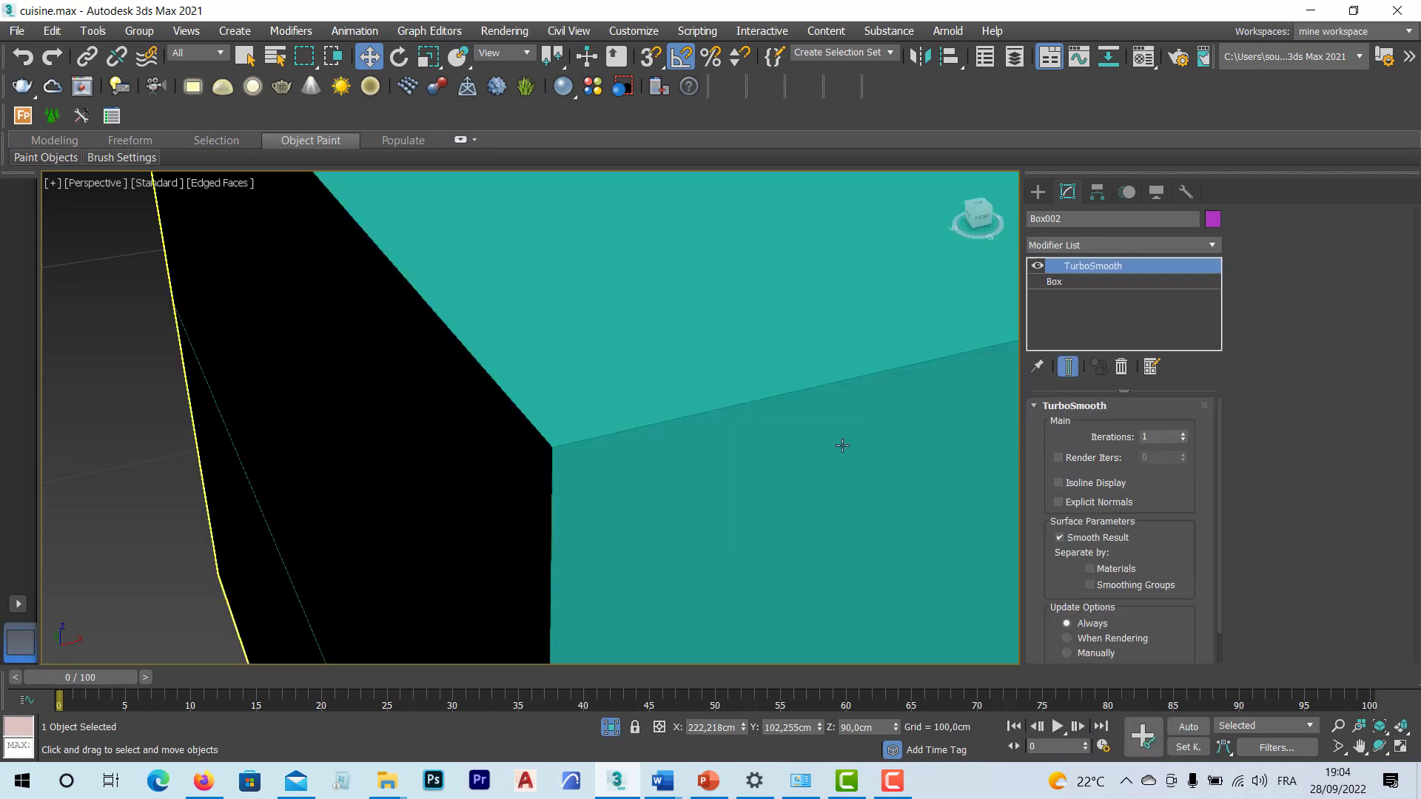
Step: Return to the countertop's Box level beneath TurboSmooth and set its length segments to 7
{"action": "middle_click_drag", "start_coordinate": [840, 444], "coordinate": [753, 456], "text": "alt"}
{"action": "scroll", "coordinate": [387, 485], "scroll_direction": "down", "scroll_amount": 5}
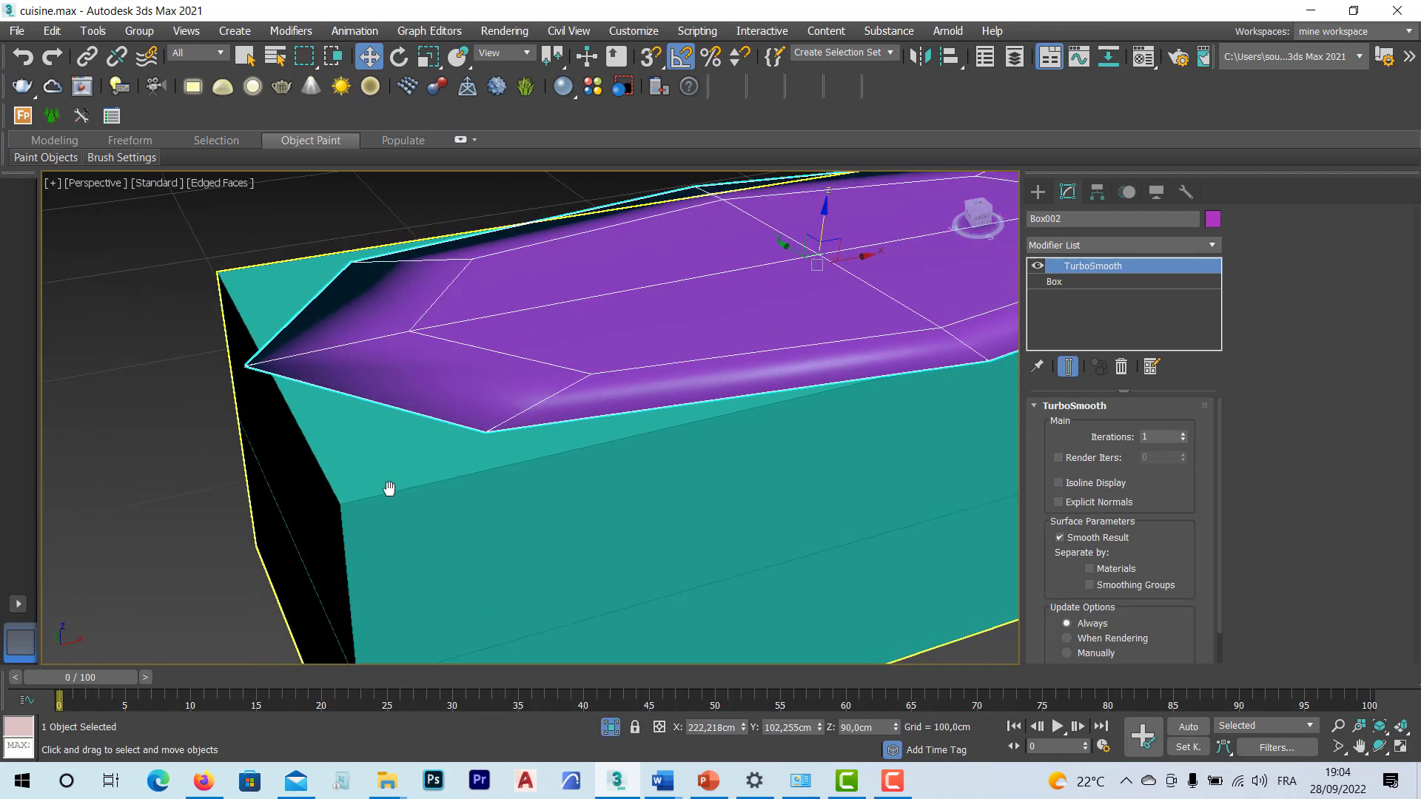
{"action": "scroll", "coordinate": [466, 451], "scroll_direction": "down", "scroll_amount": 3}
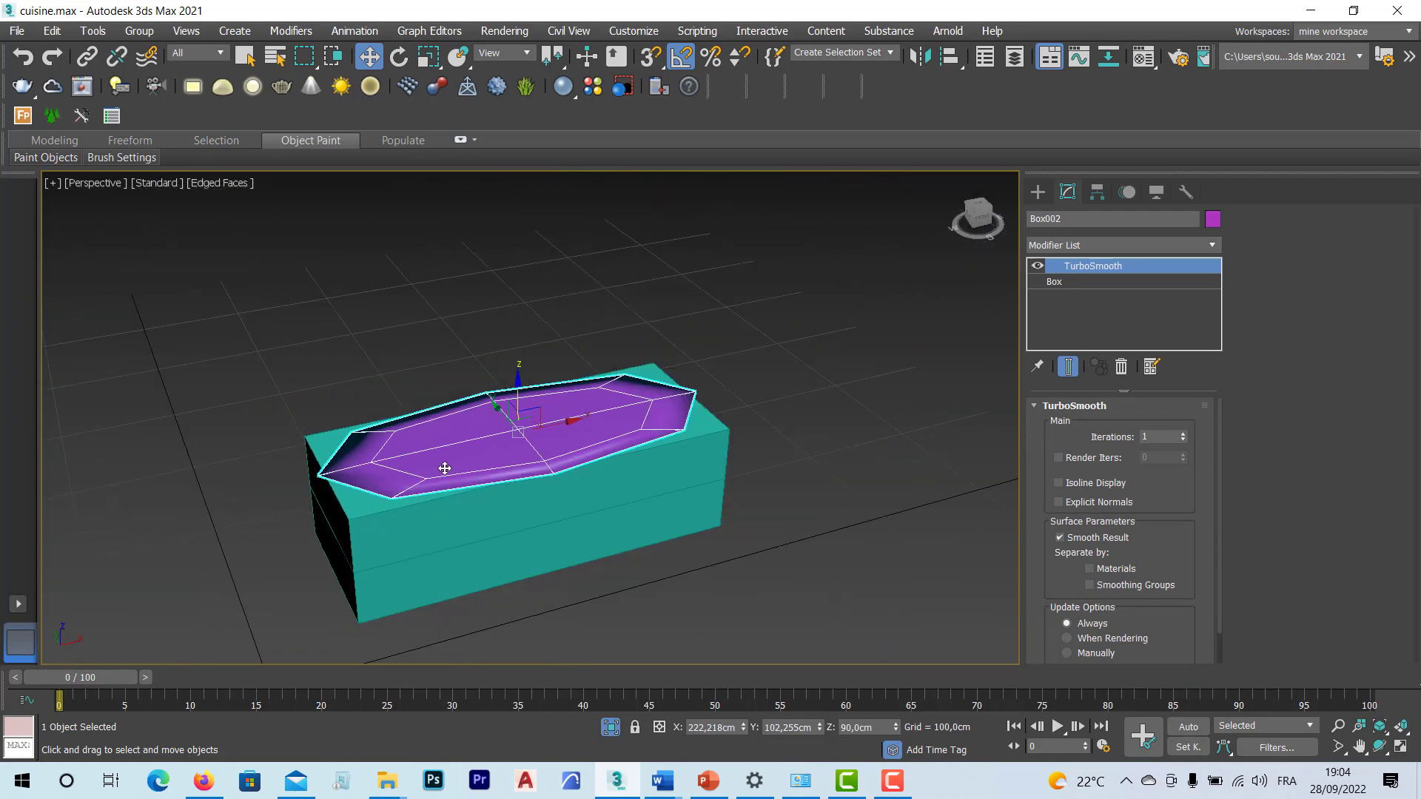
{"action": "mouse_move", "coordinate": [474, 463]}
{"action": "middle_mouse_down", "text": "alt"}
{"action": "mouse_move", "coordinate": [533, 471]}
{"action": "mouse_move", "coordinate": [518, 430]}
{"action": "mouse_move", "coordinate": [454, 472]}
{"action": "middle_mouse_up", "text": "alt"}
{"action": "scroll", "coordinate": [469, 470], "scroll_direction": "up", "scroll_amount": 5}
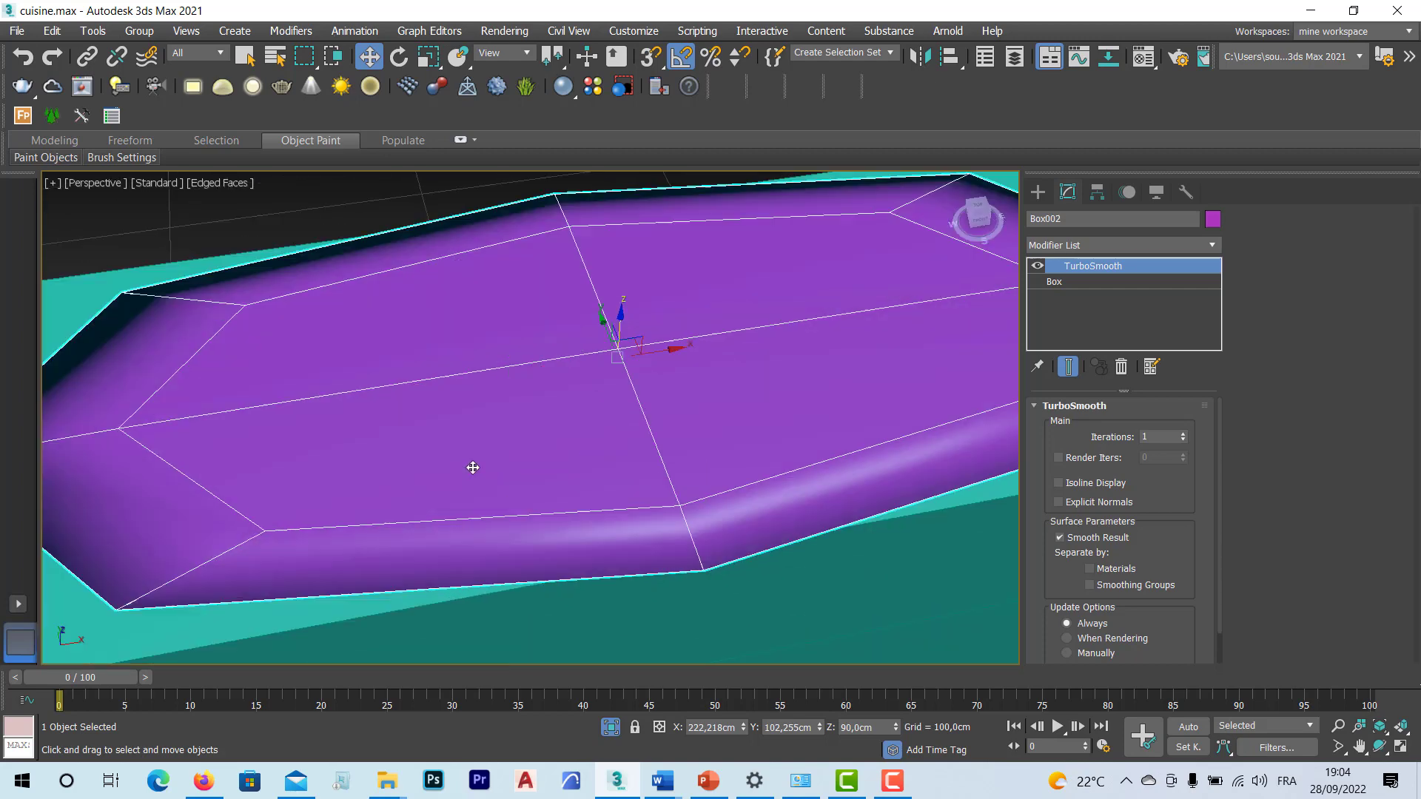
{"action": "middle_click_drag", "start_coordinate": [525, 442], "coordinate": [544, 437], "text": "alt"}
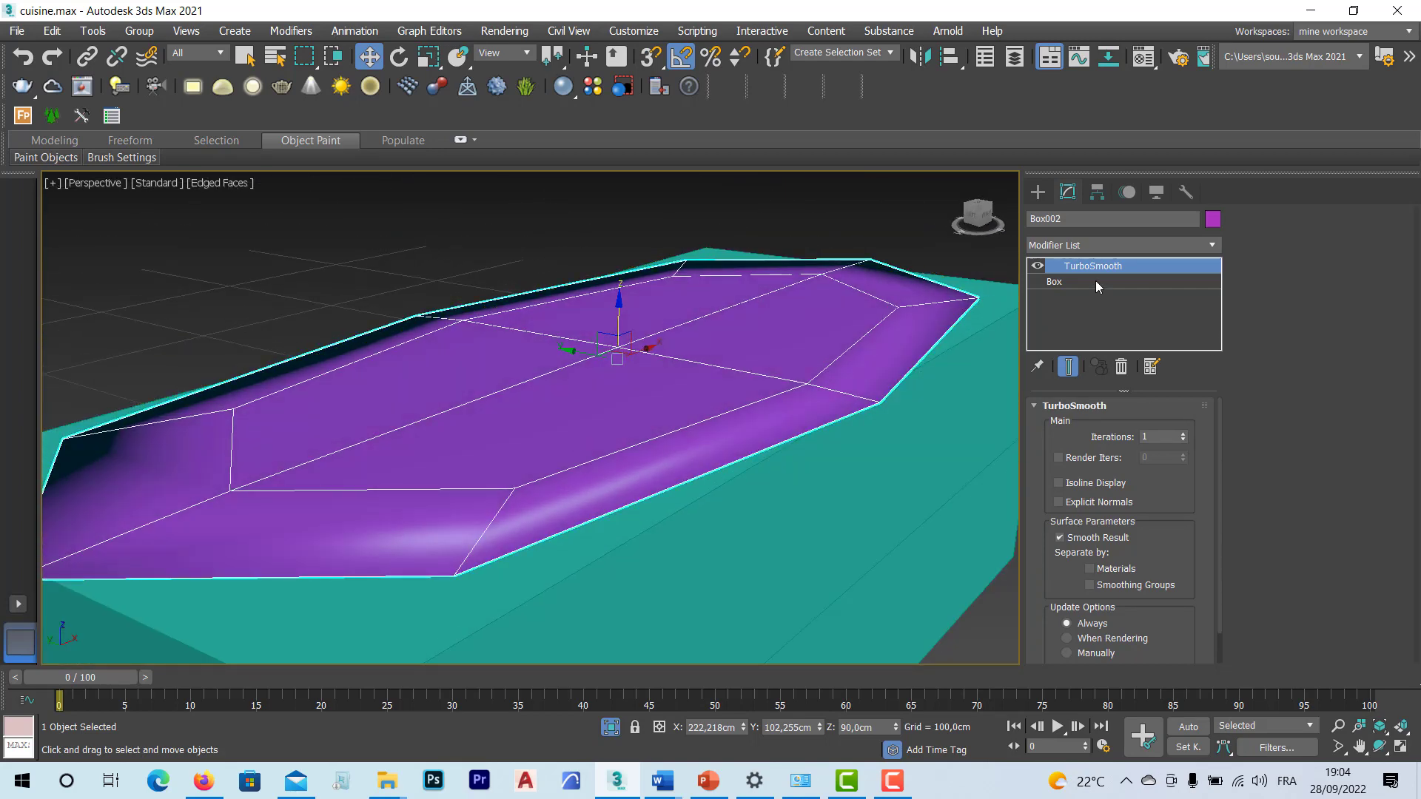
{"action": "left_click", "coordinate": [1054, 282]}
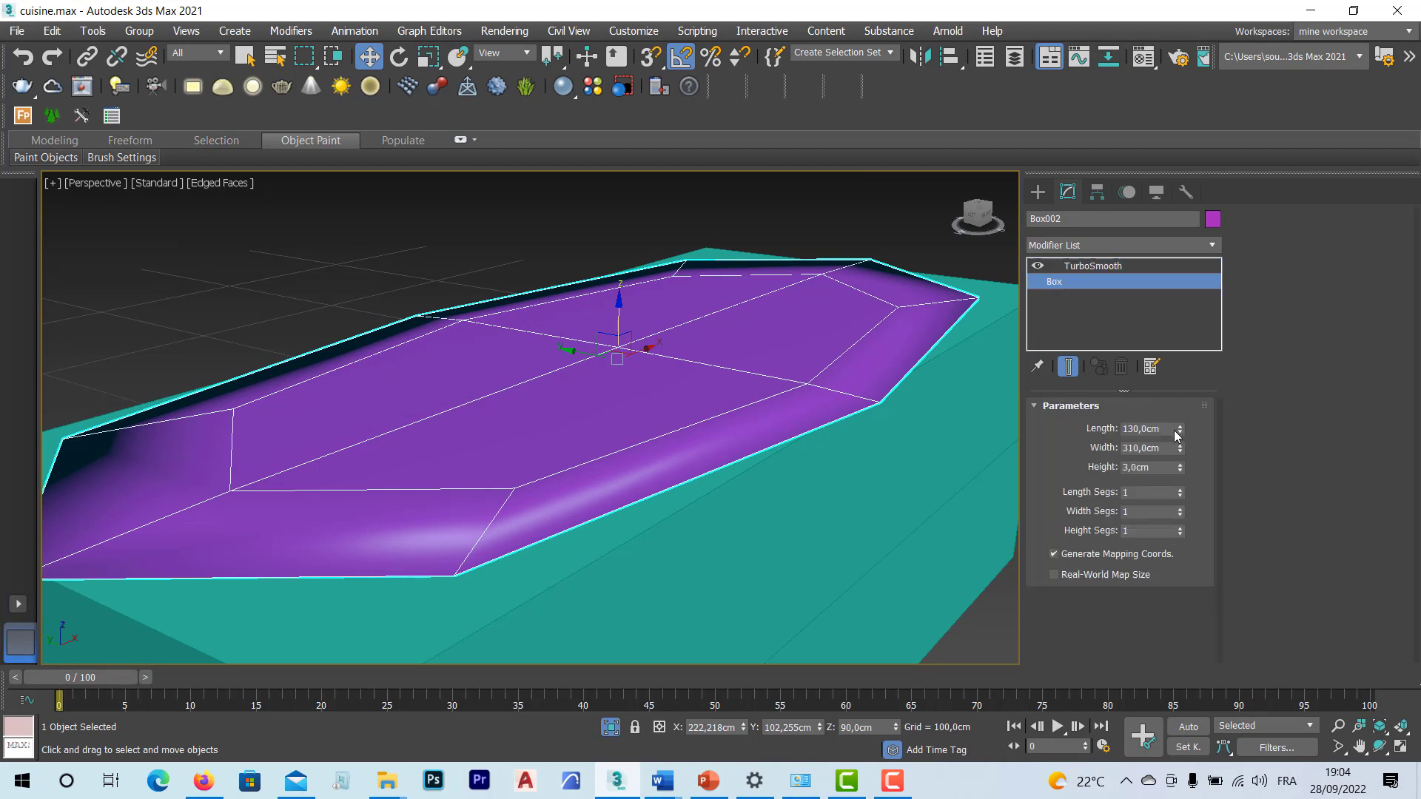
{"action": "left_click_drag", "start_coordinate": [1183, 488], "coordinate": [1182, 489]}
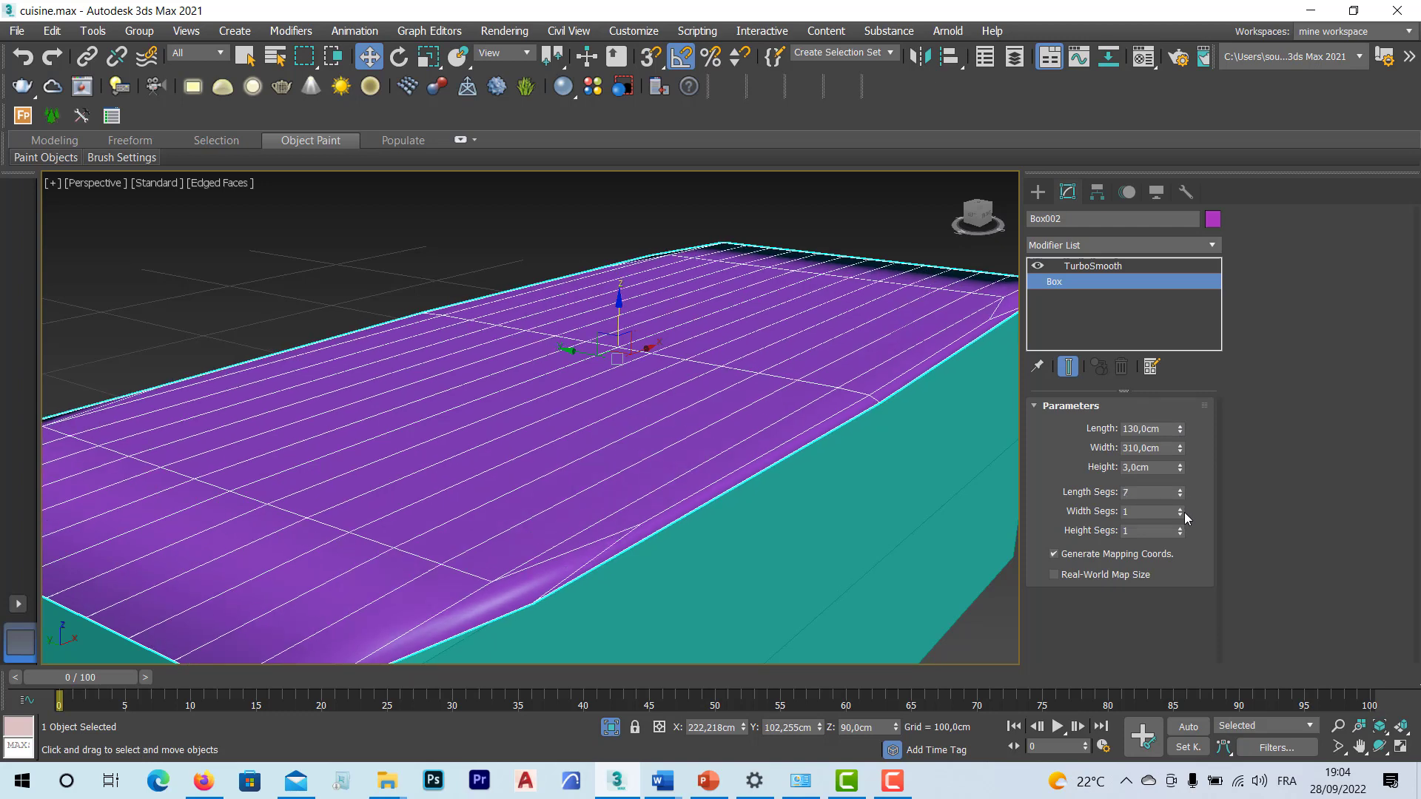
{"action": "scroll", "coordinate": [719, 505], "scroll_direction": "down", "scroll_amount": 5}
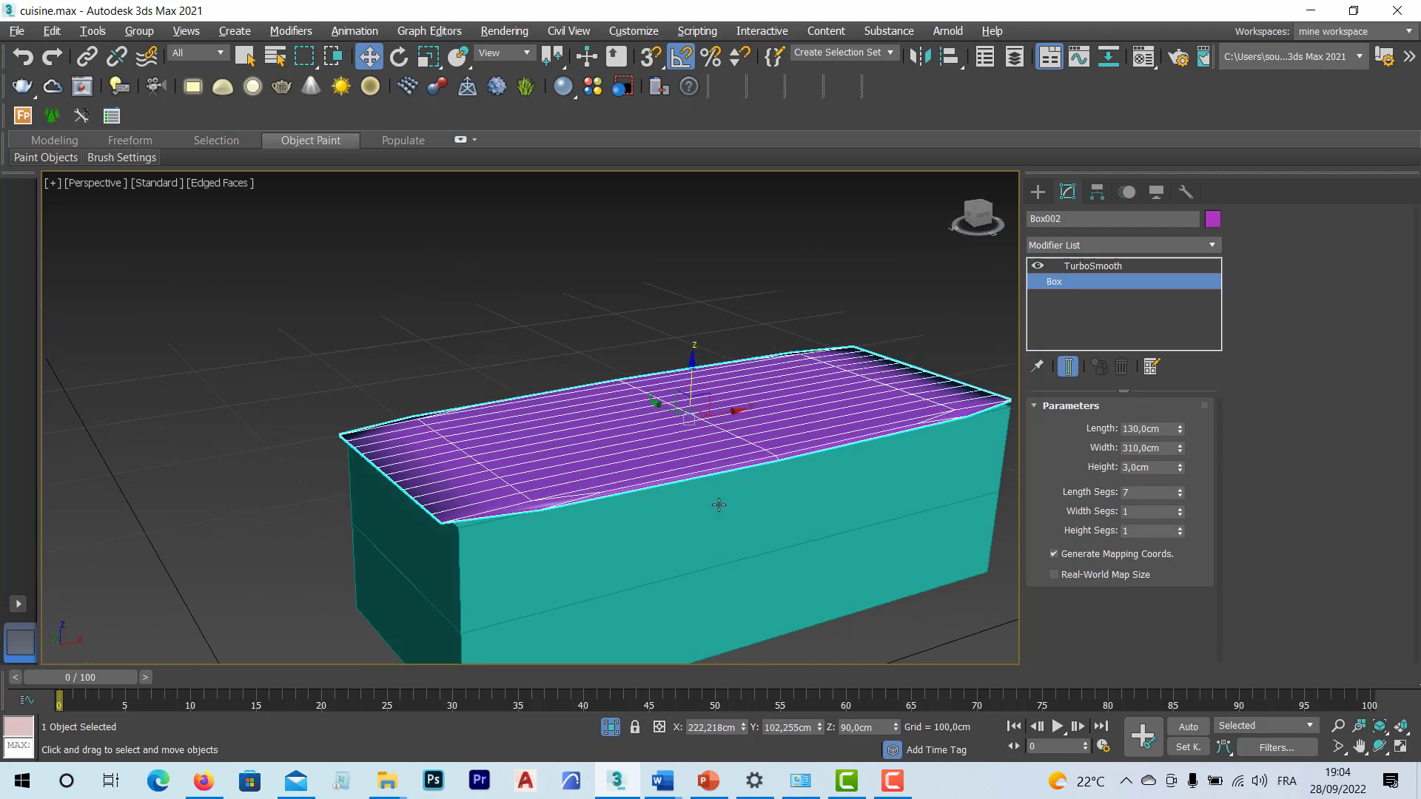
{"action": "middle_click_drag", "start_coordinate": [719, 505], "coordinate": [923, 516], "text": "alt"}
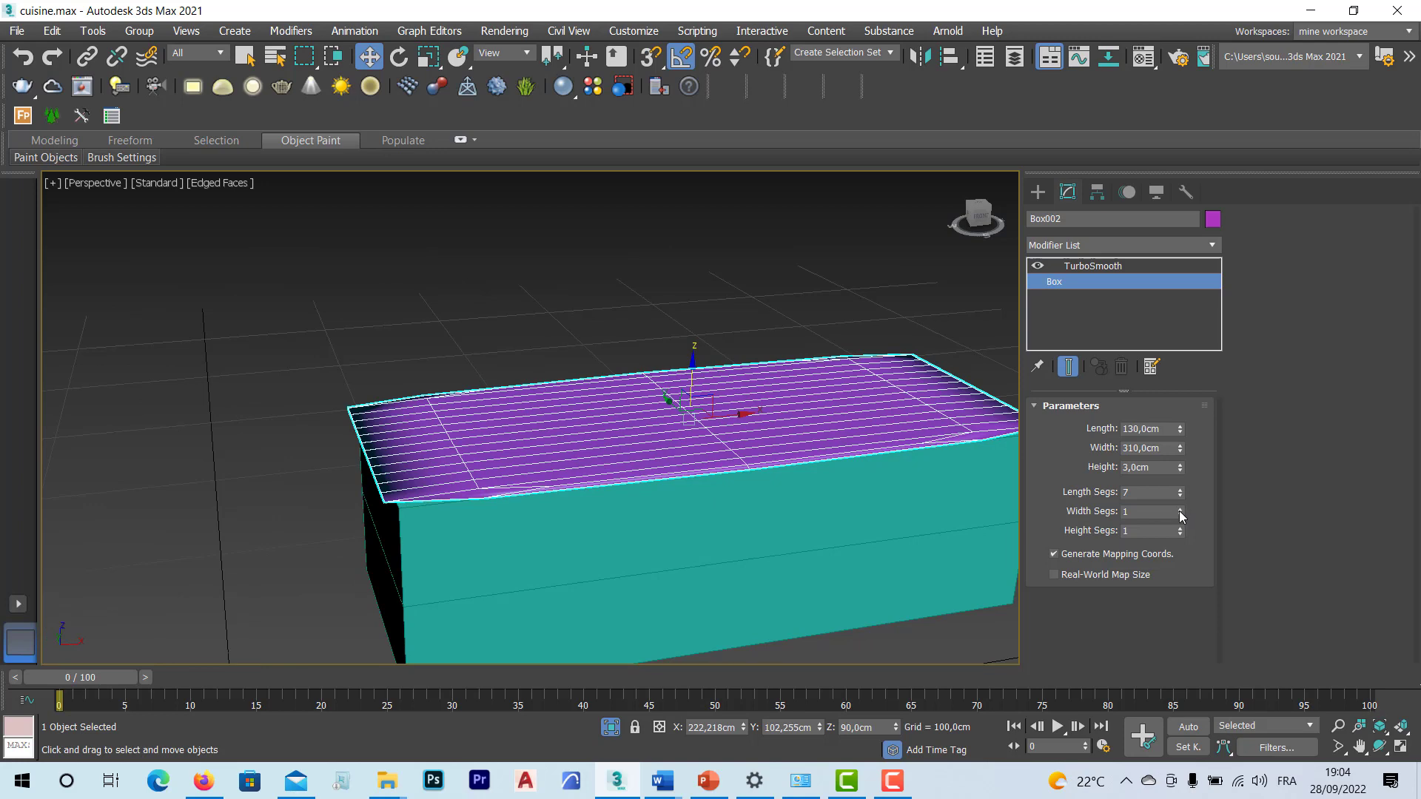
Step: Set the countertop's width segments to 22 and its height segments to 4
{"action": "left_click_drag", "start_coordinate": [1181, 514], "coordinate": [1180, 512]}
{"action": "scroll", "coordinate": [403, 500], "scroll_direction": "up", "scroll_amount": 3}
{"action": "scroll", "coordinate": [402, 500], "scroll_direction": "up", "scroll_amount": 8}
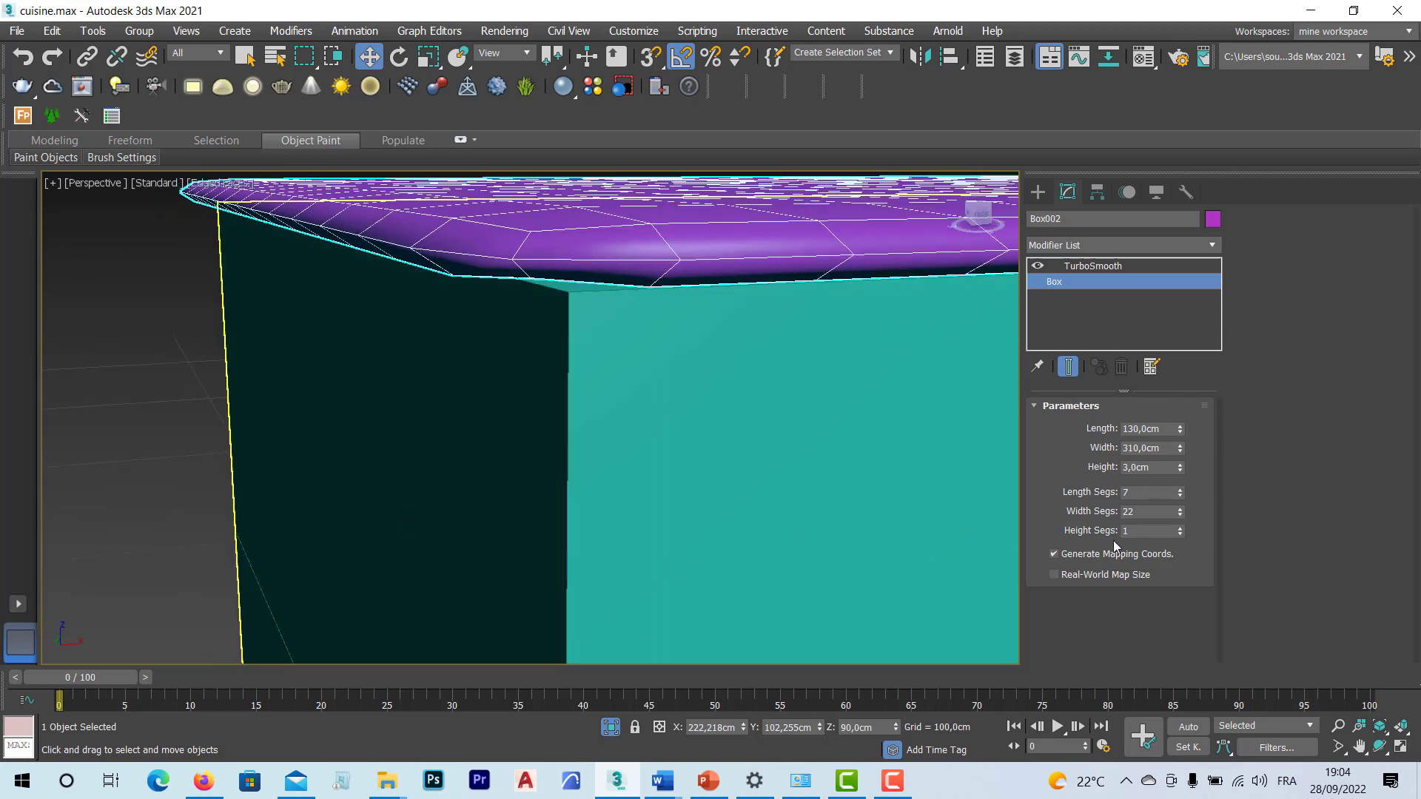
{"action": "left_click", "coordinate": [1181, 528]}
{"action": "left_click", "coordinate": [1180, 528]}
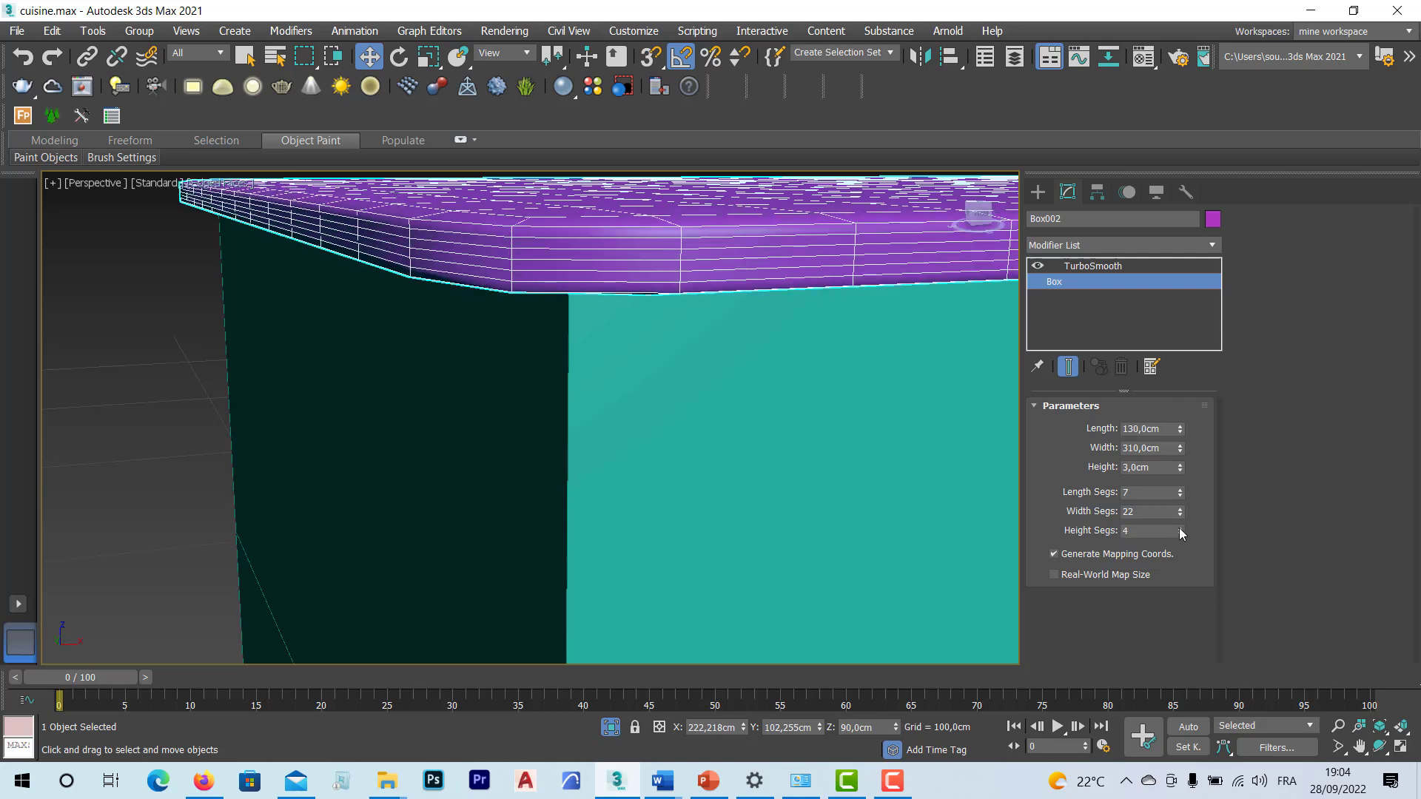
{"action": "left_click", "coordinate": [1181, 528]}
Step: Increase the countertop's length segments to 20 to tighten the rounding at its corners
{"action": "middle_click_drag", "start_coordinate": [793, 355], "coordinate": [723, 374], "text": "alt"}
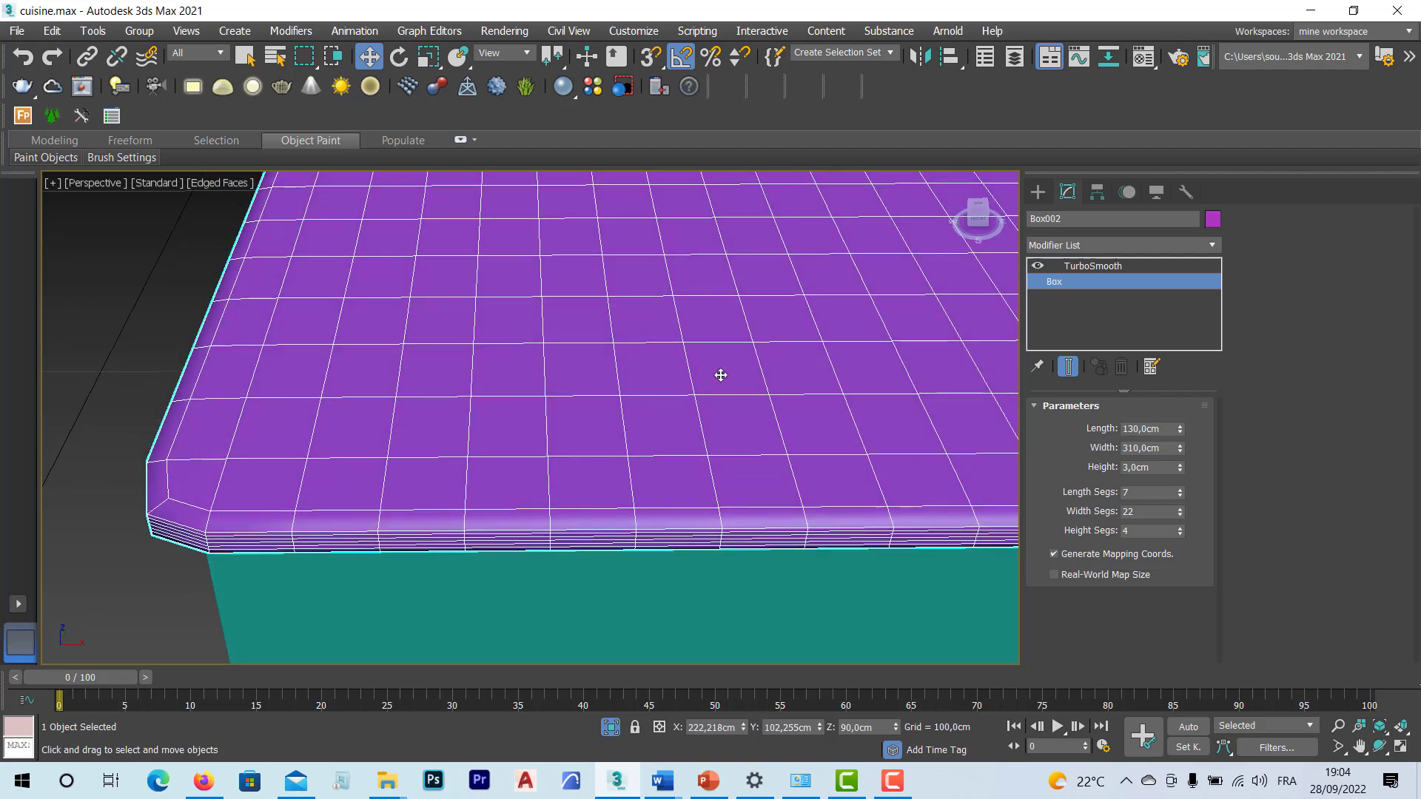
{"action": "left_click", "coordinate": [1181, 489]}
{"action": "left_click", "coordinate": [1180, 490]}
{"action": "left_click", "coordinate": [1181, 489]}
{"action": "left_click", "coordinate": [1181, 489]}
{"action": "left_click", "coordinate": [1180, 489]}
{"action": "left_click", "coordinate": [1180, 489]}
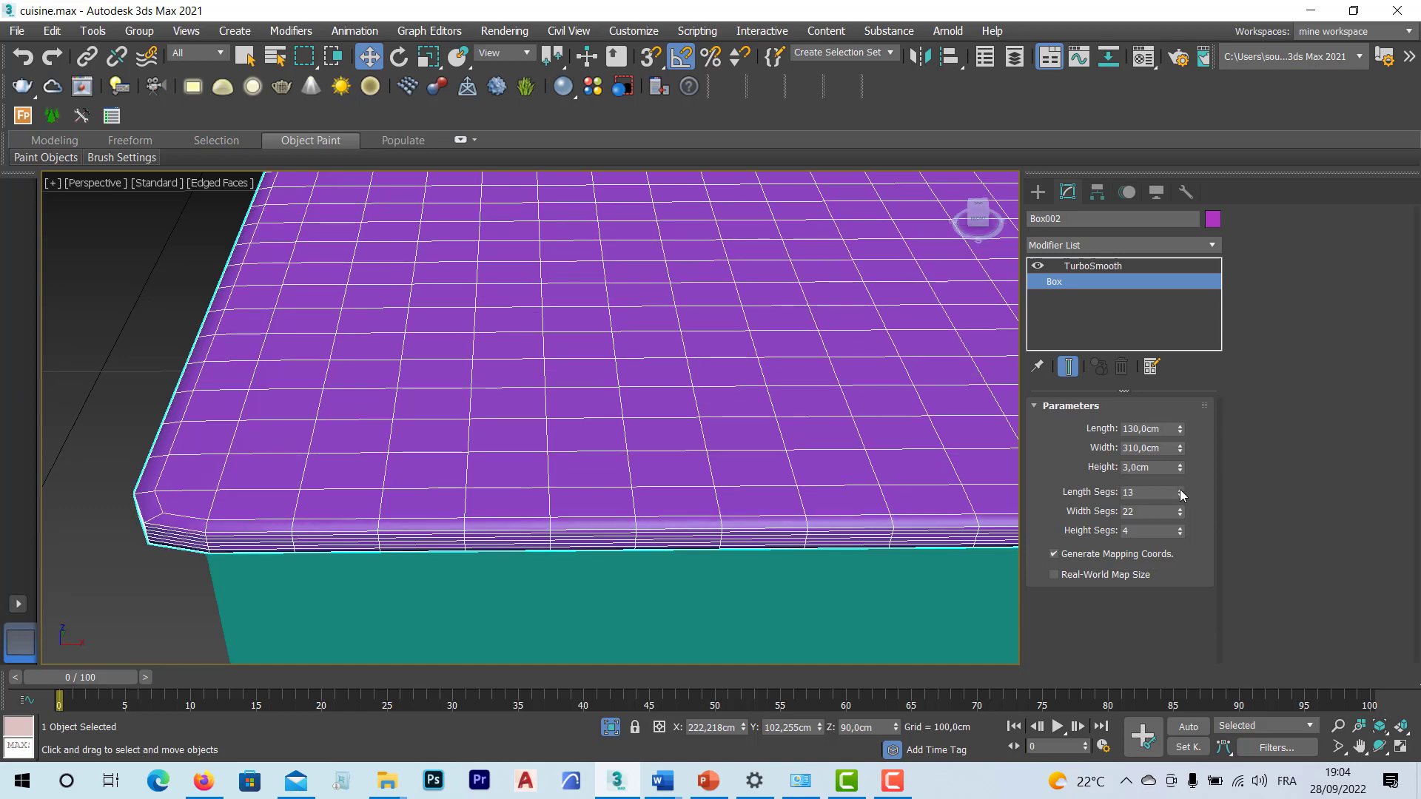
{"action": "left_click", "coordinate": [1180, 489]}
{"action": "left_click", "coordinate": [1180, 490]}
{"action": "left_click", "coordinate": [1180, 489]}
{"action": "left_click", "coordinate": [1180, 489]}
{"action": "left_click", "coordinate": [1181, 489]}
{"action": "left_click", "coordinate": [1181, 490]}
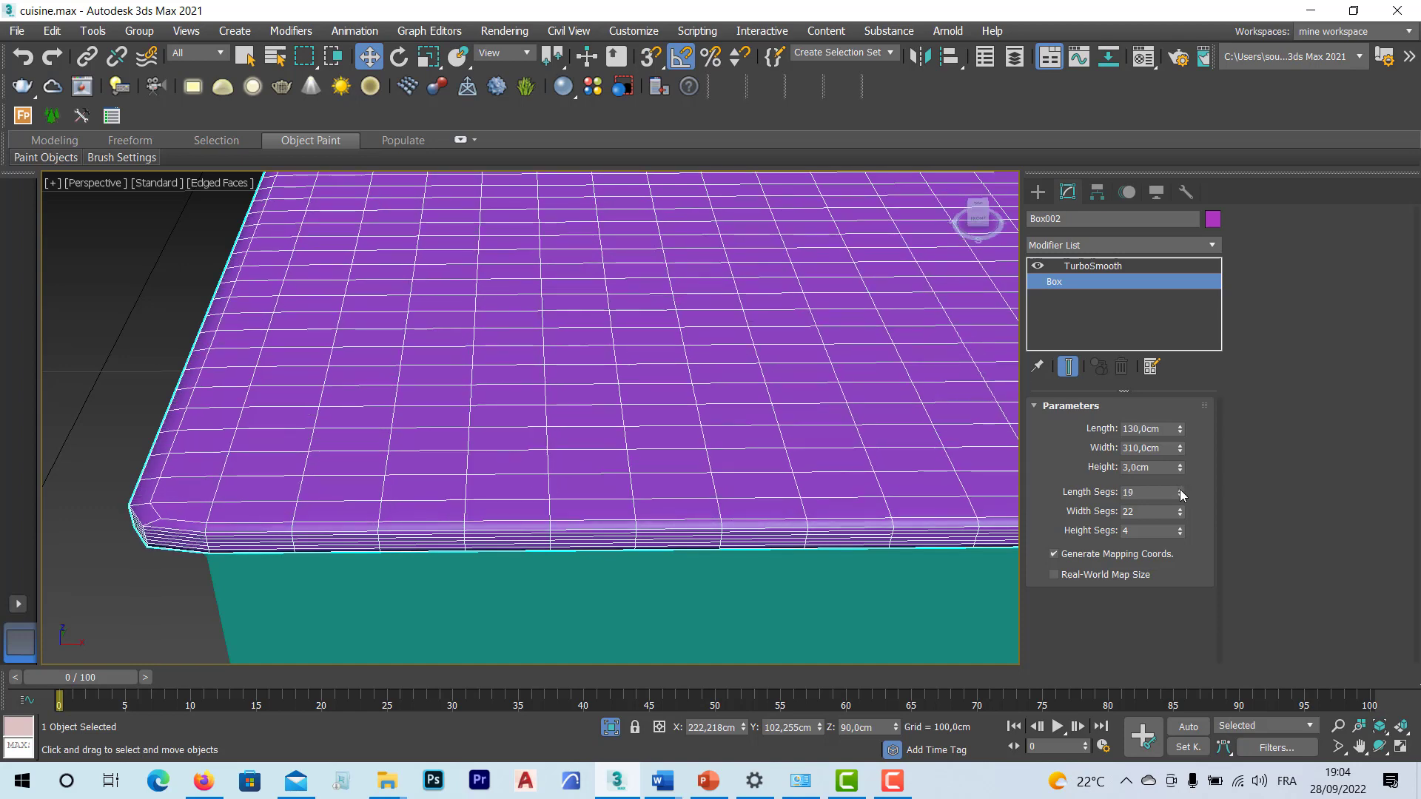
{"action": "left_click", "coordinate": [1180, 489]}
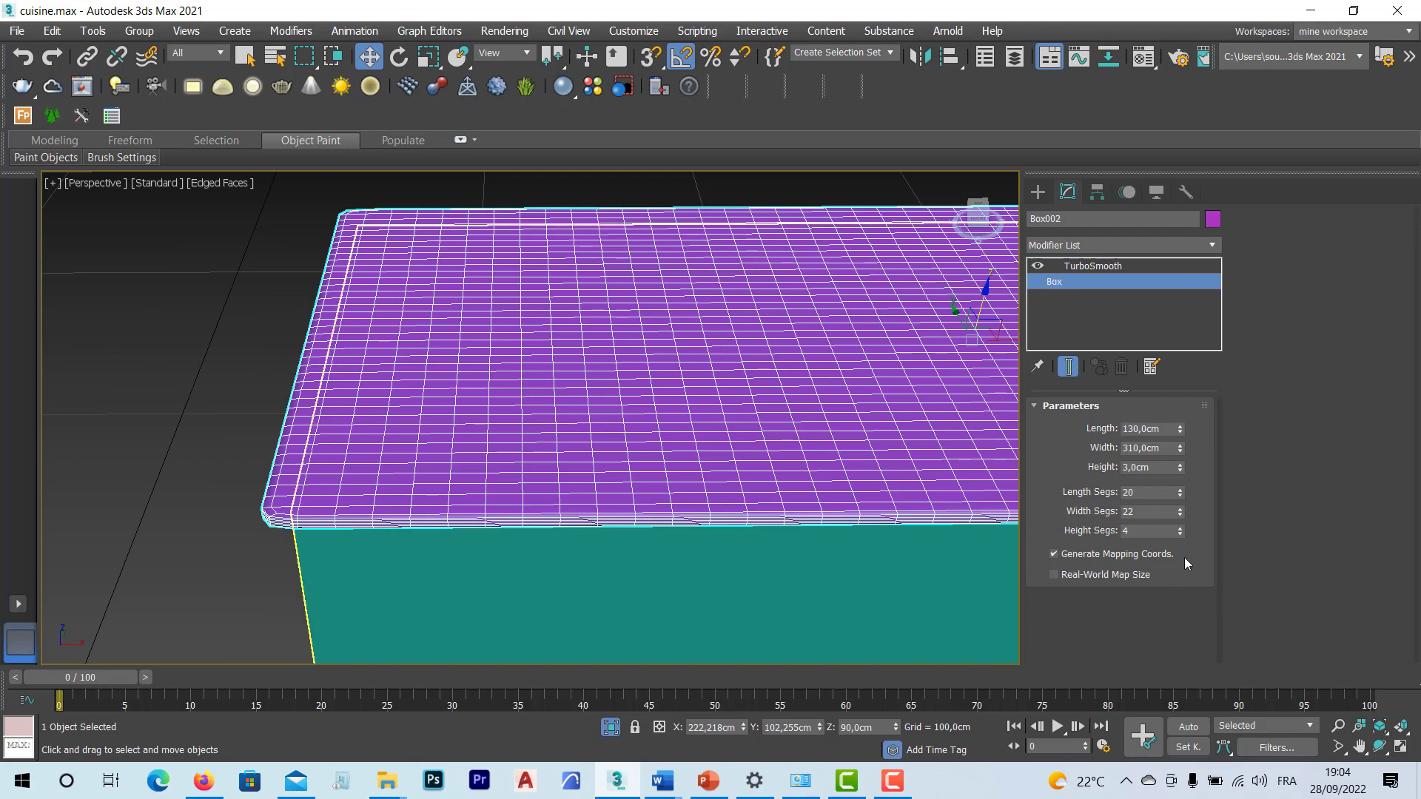
Step: Reduce the countertop's height segments to 3
{"action": "left_click", "coordinate": [1181, 534]}
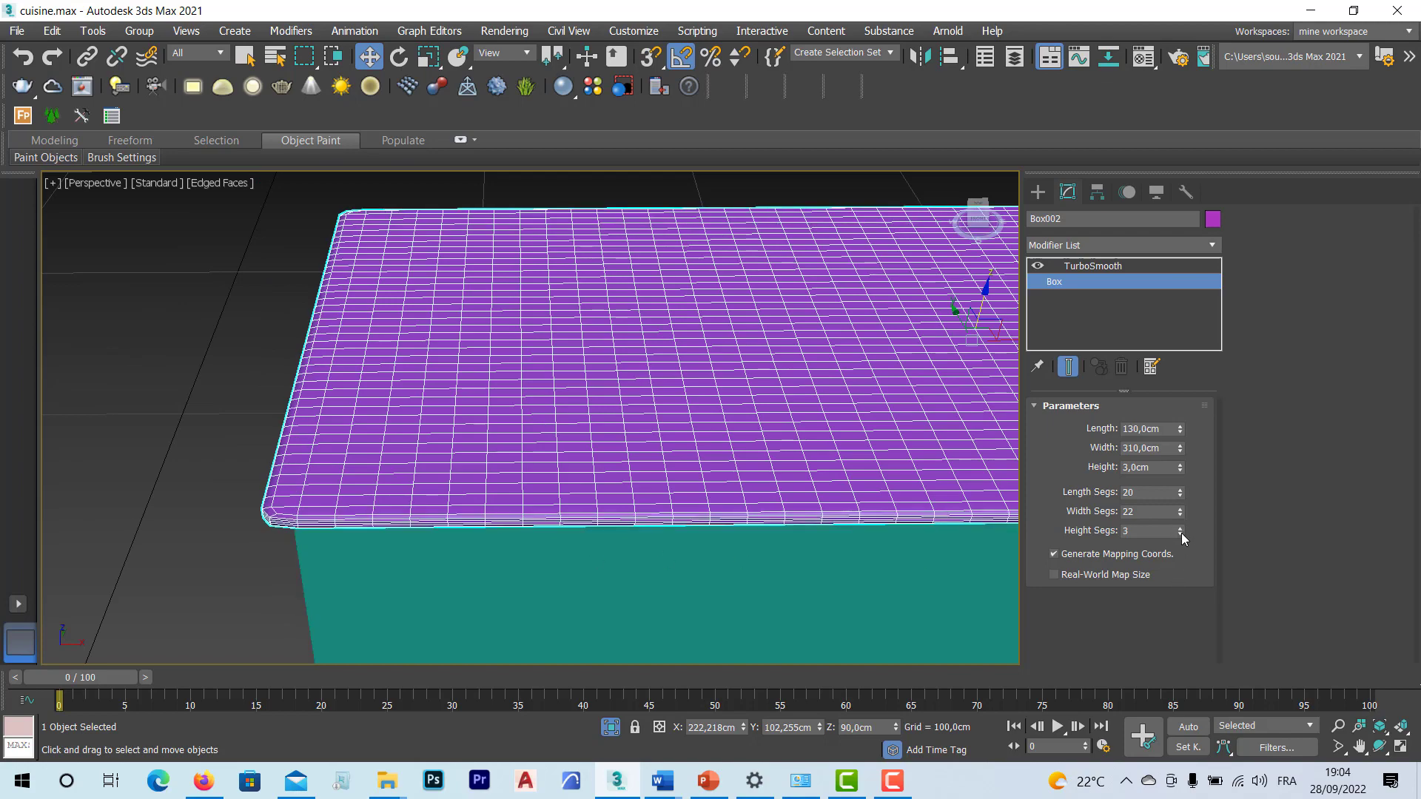
{"action": "middle_click_drag", "start_coordinate": [622, 512], "coordinate": [651, 498], "text": "alt"}
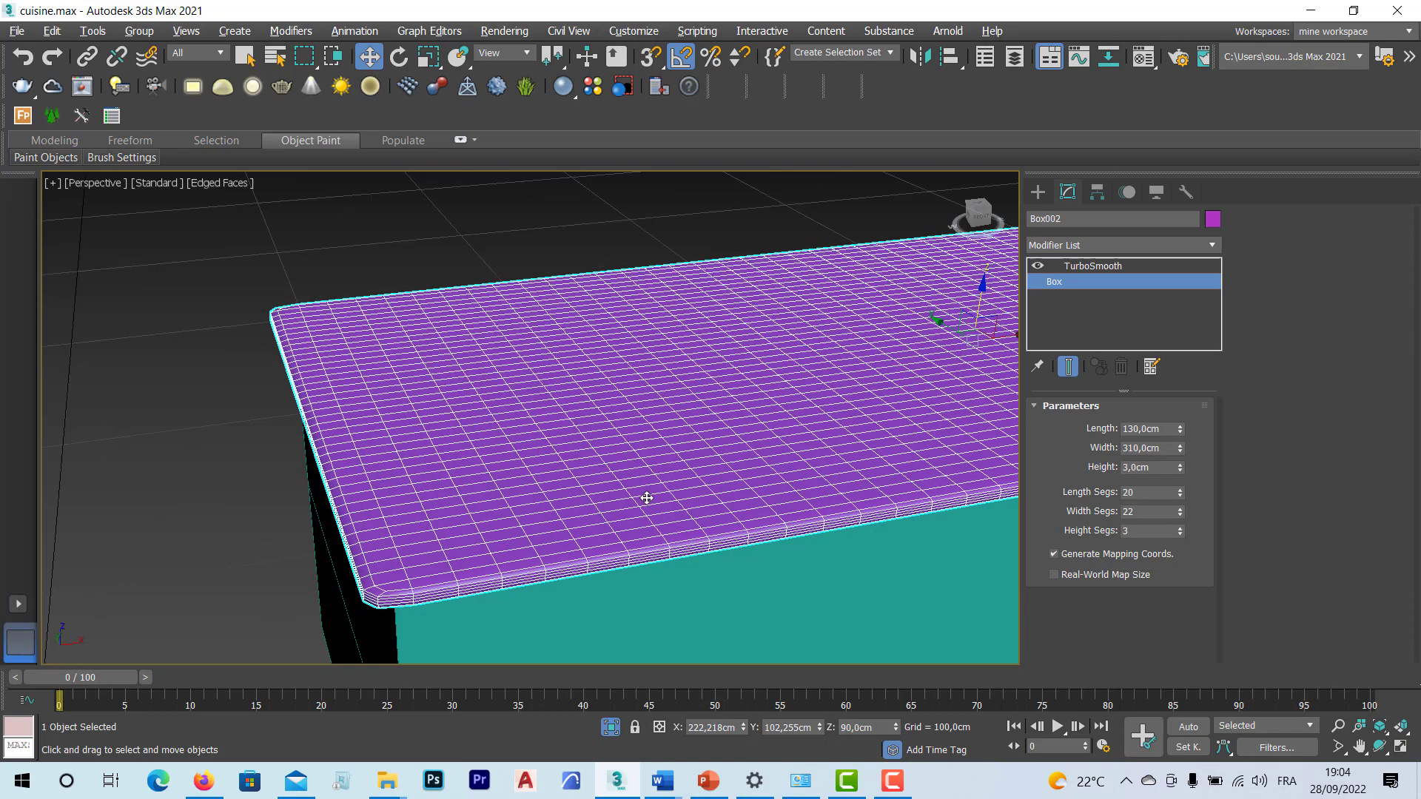
{"action": "scroll", "coordinate": [619, 514], "scroll_direction": "down", "scroll_amount": 4}
{"action": "middle_click_drag", "start_coordinate": [702, 547], "coordinate": [496, 533]}
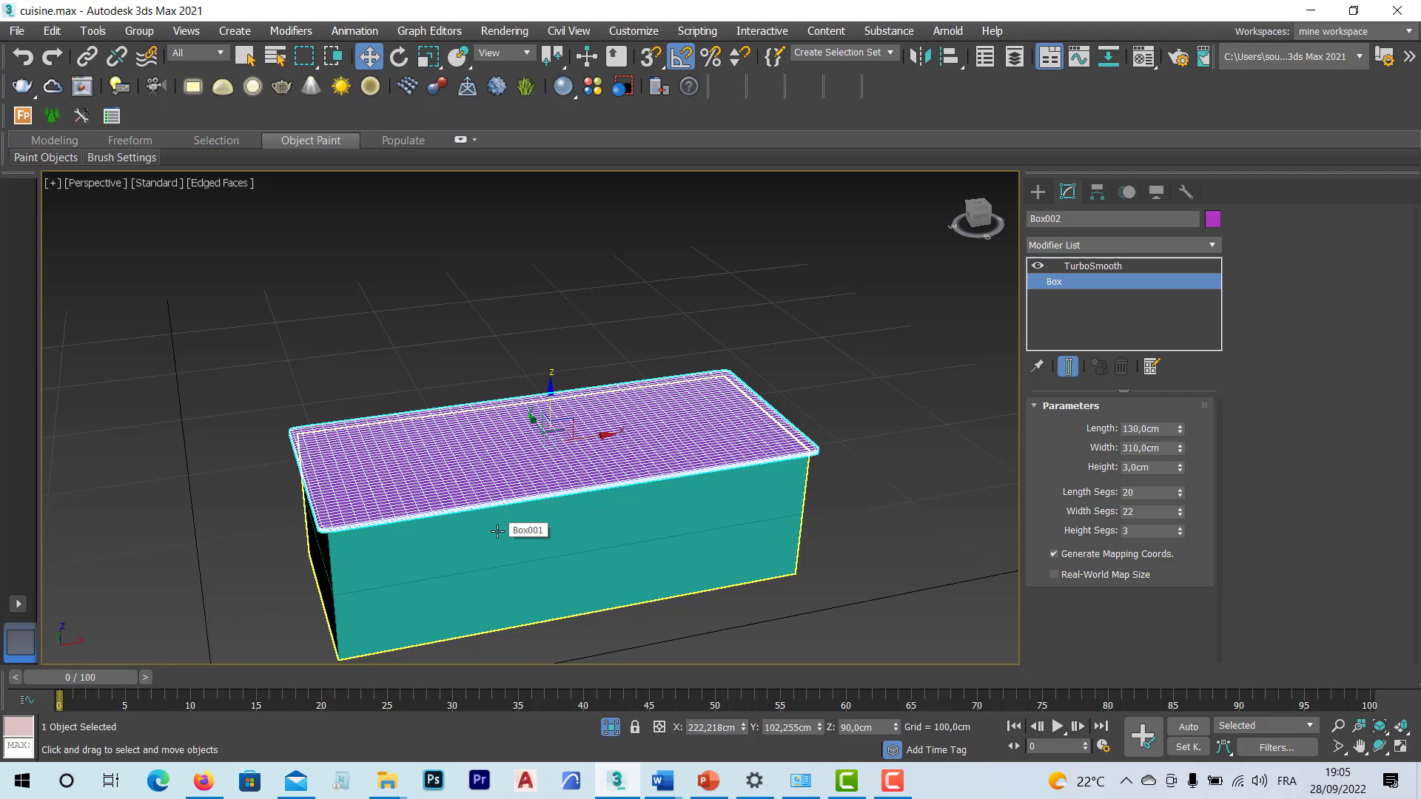
Step: Select the teal base and isolate it so that the countertop is hidden
{"action": "left_click", "coordinate": [863, 561]}
{"action": "middle_click_drag", "start_coordinate": [568, 505], "coordinate": [698, 373]}
{"action": "left_click", "coordinate": [696, 371]}
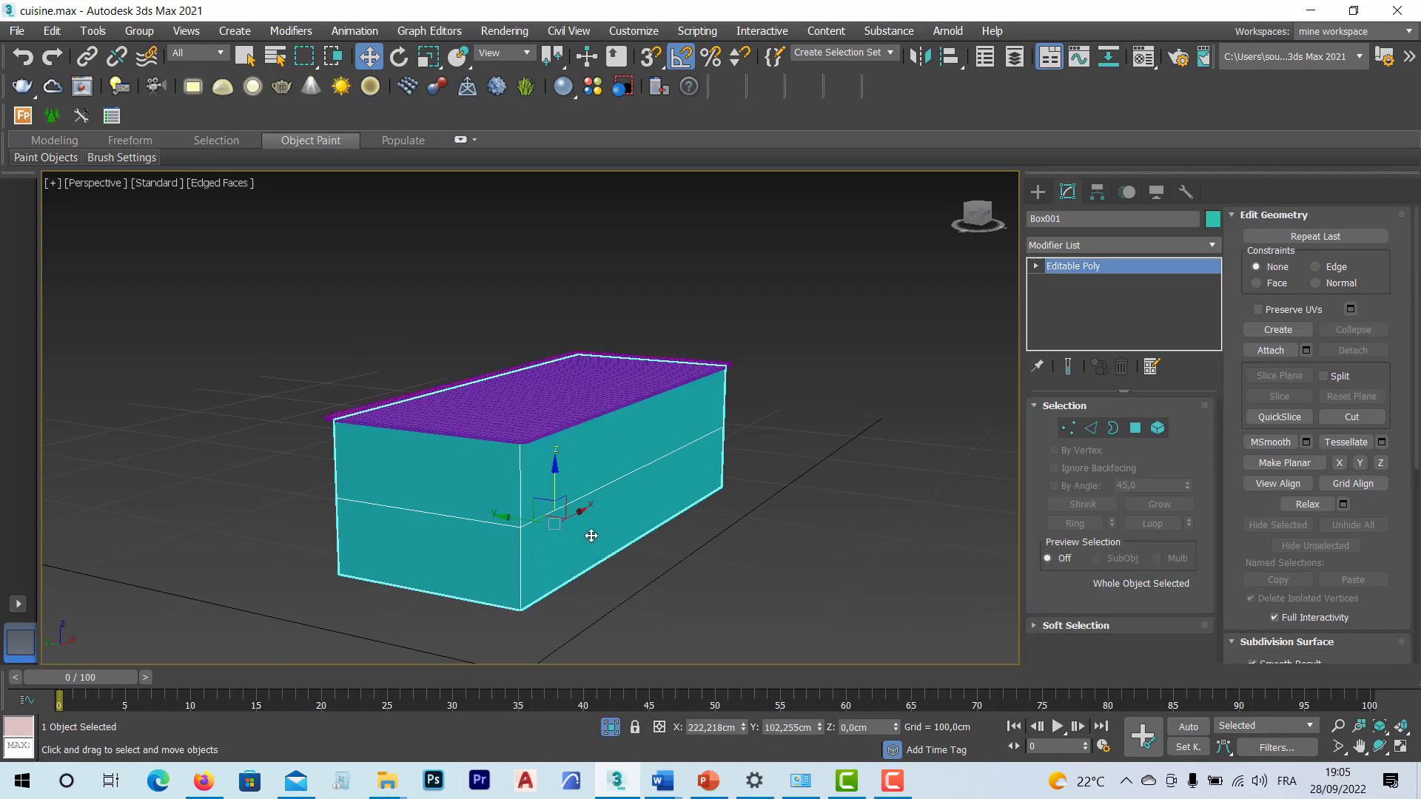
{"action": "left_click", "coordinate": [611, 731]}
{"action": "left_click", "coordinate": [611, 729]}
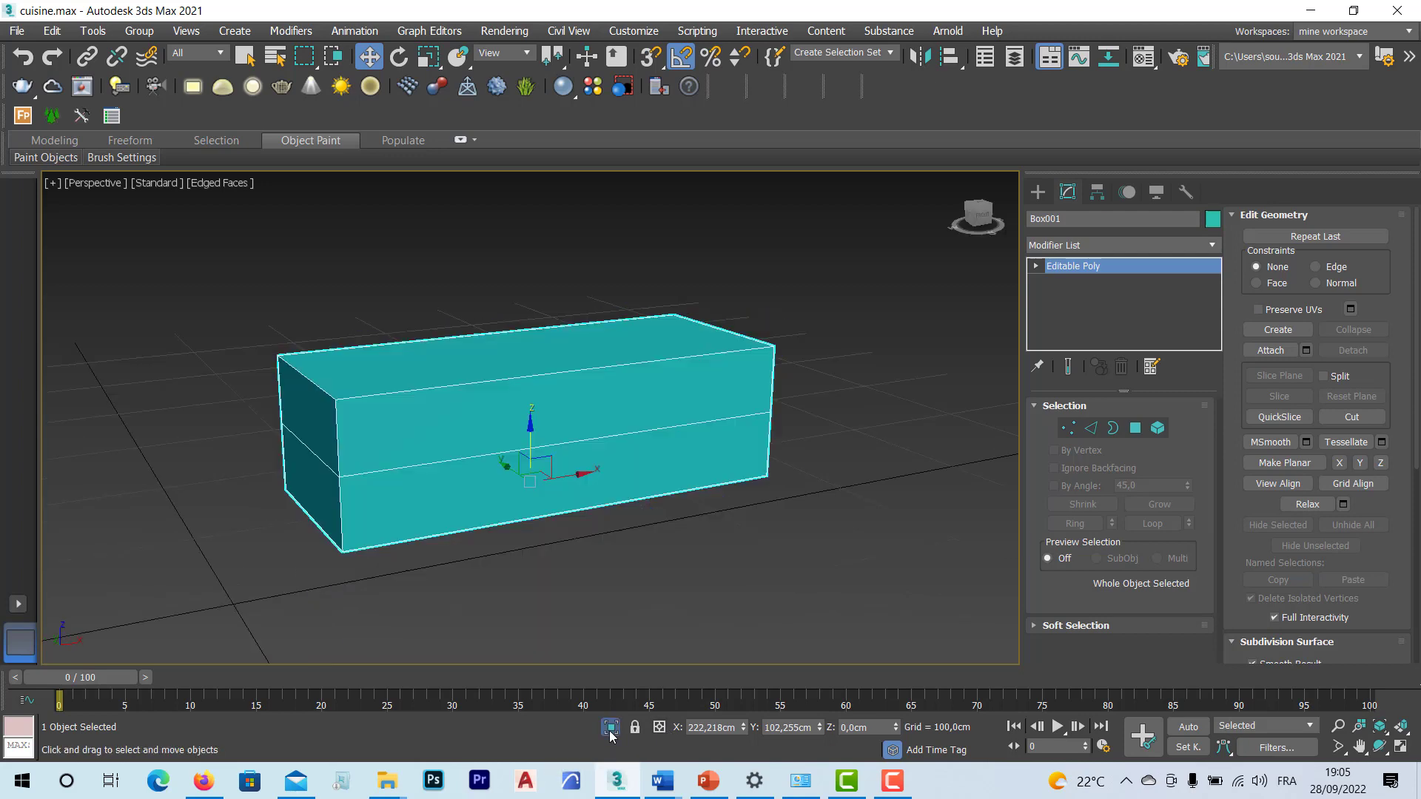
Step: Enter edge editing on the isolated base with its six lengthwise edges selected
{"action": "scroll", "coordinate": [444, 455], "scroll_direction": "up", "scroll_amount": 5}
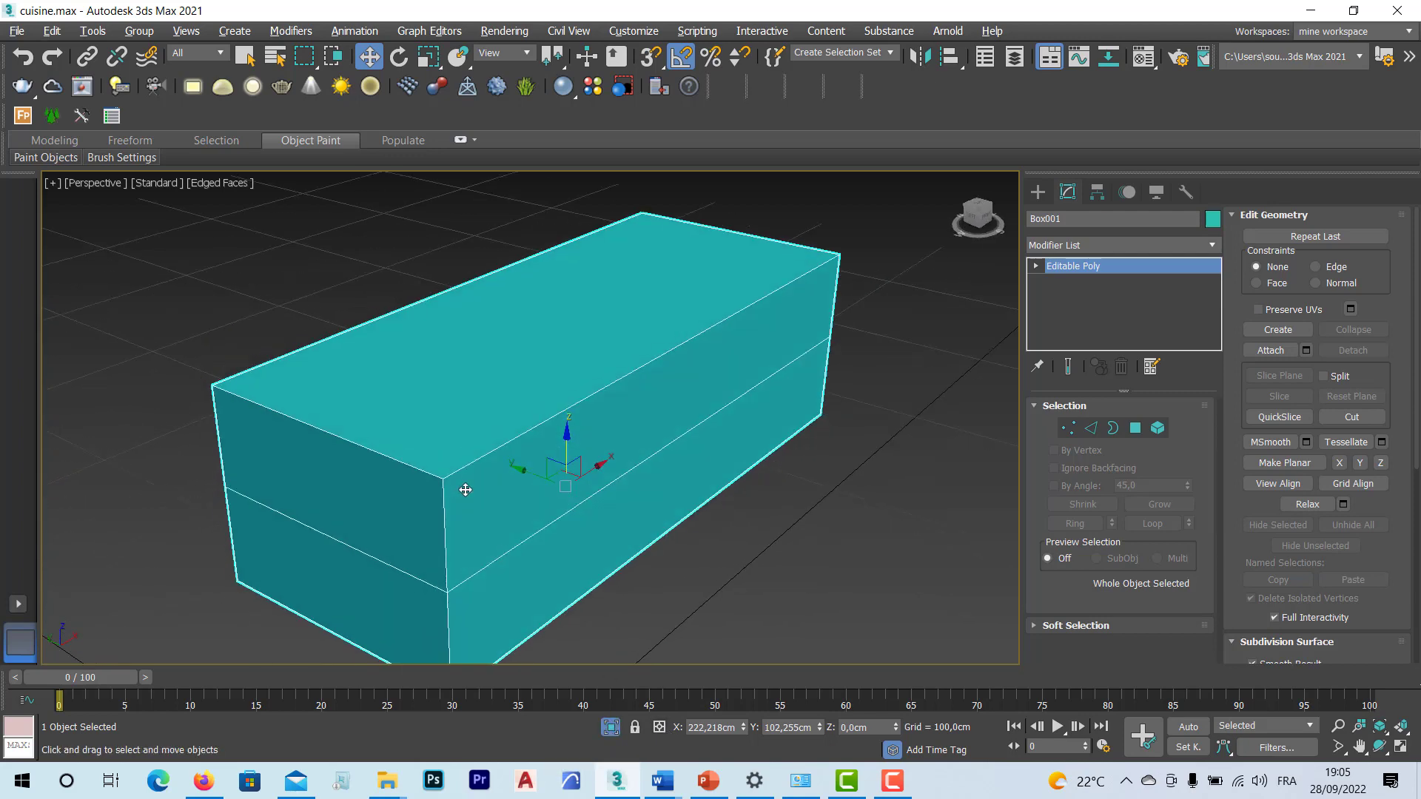
{"action": "scroll", "coordinate": [436, 488], "scroll_direction": "down", "scroll_amount": 1}
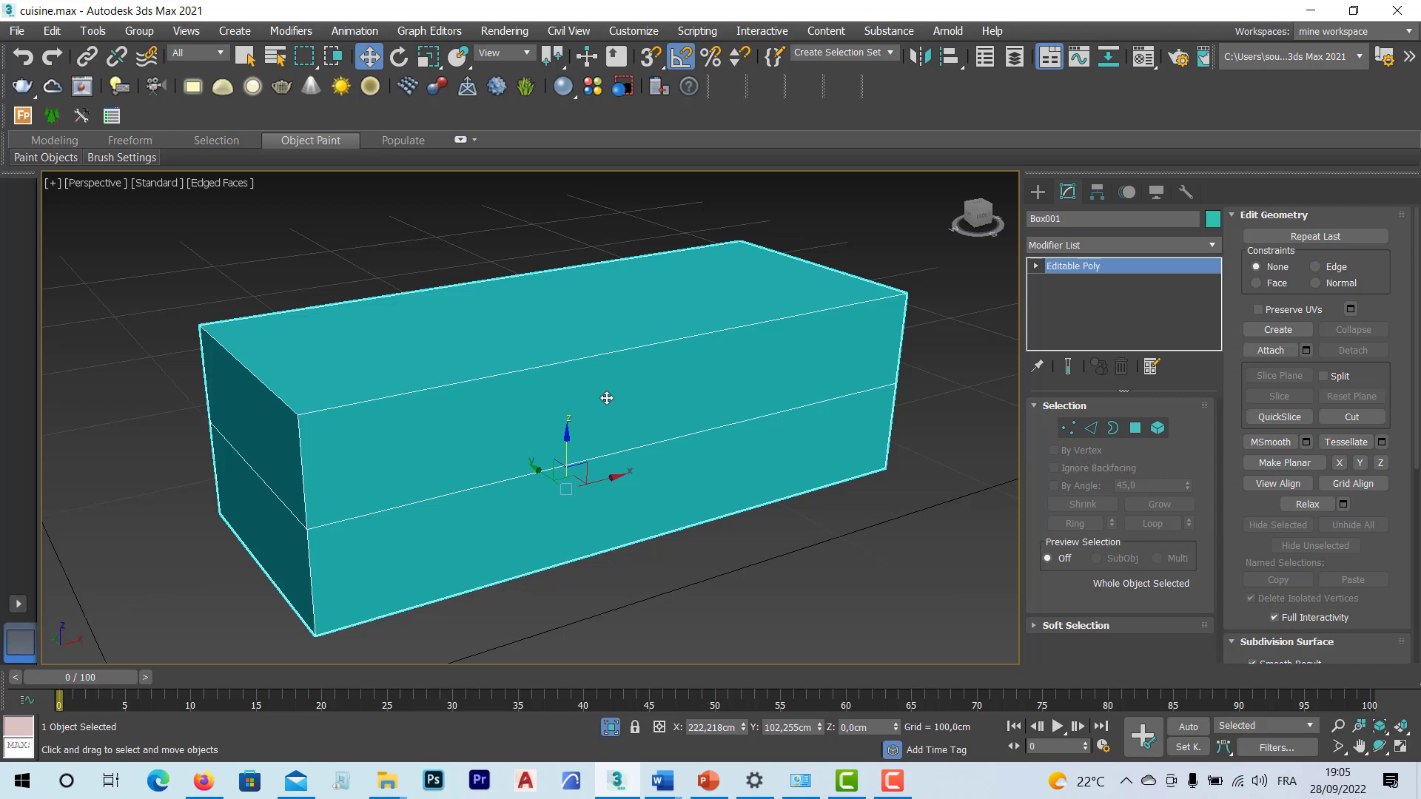
{"action": "left_click", "coordinate": [1090, 428]}
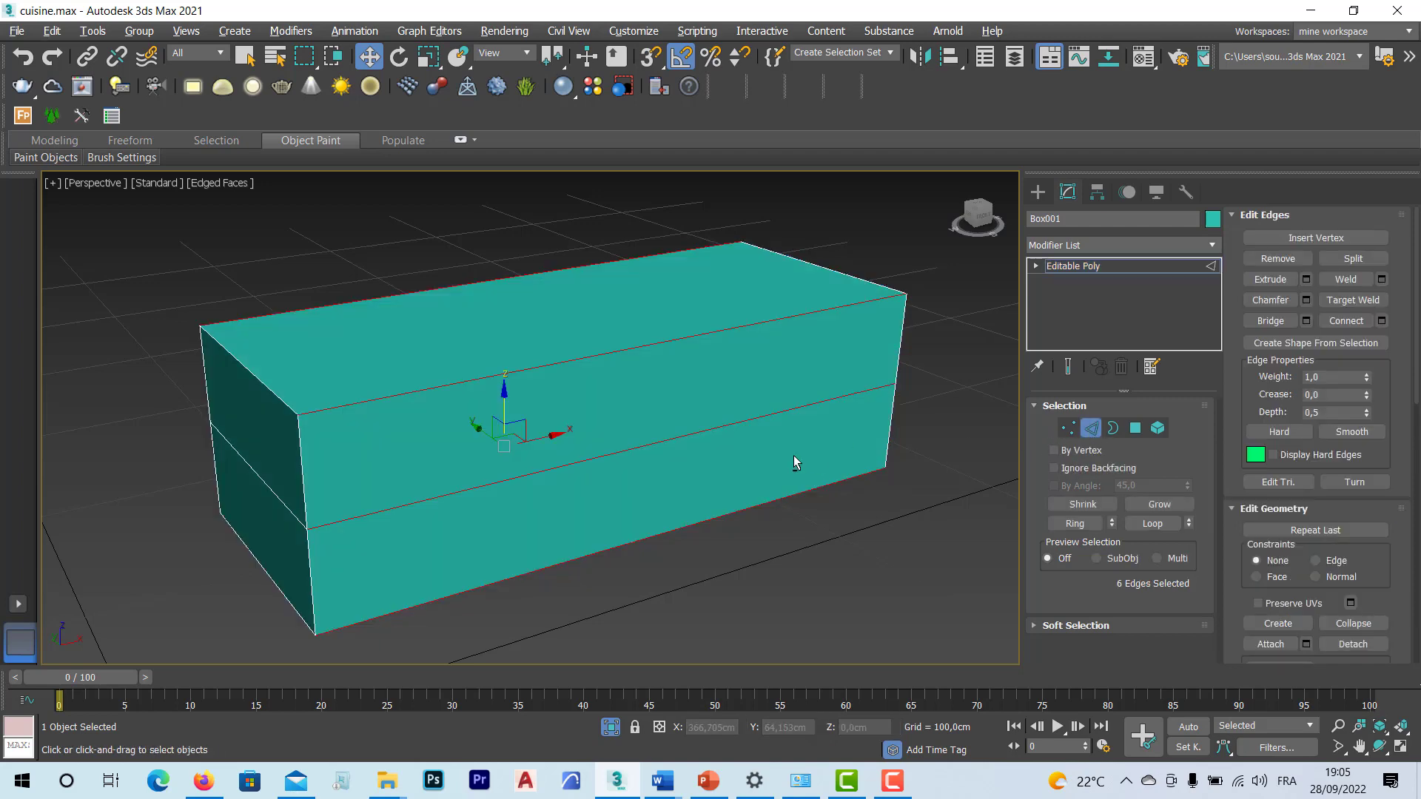
{"action": "middle_click_drag", "start_coordinate": [794, 455], "coordinate": [670, 376], "text": "alt"}
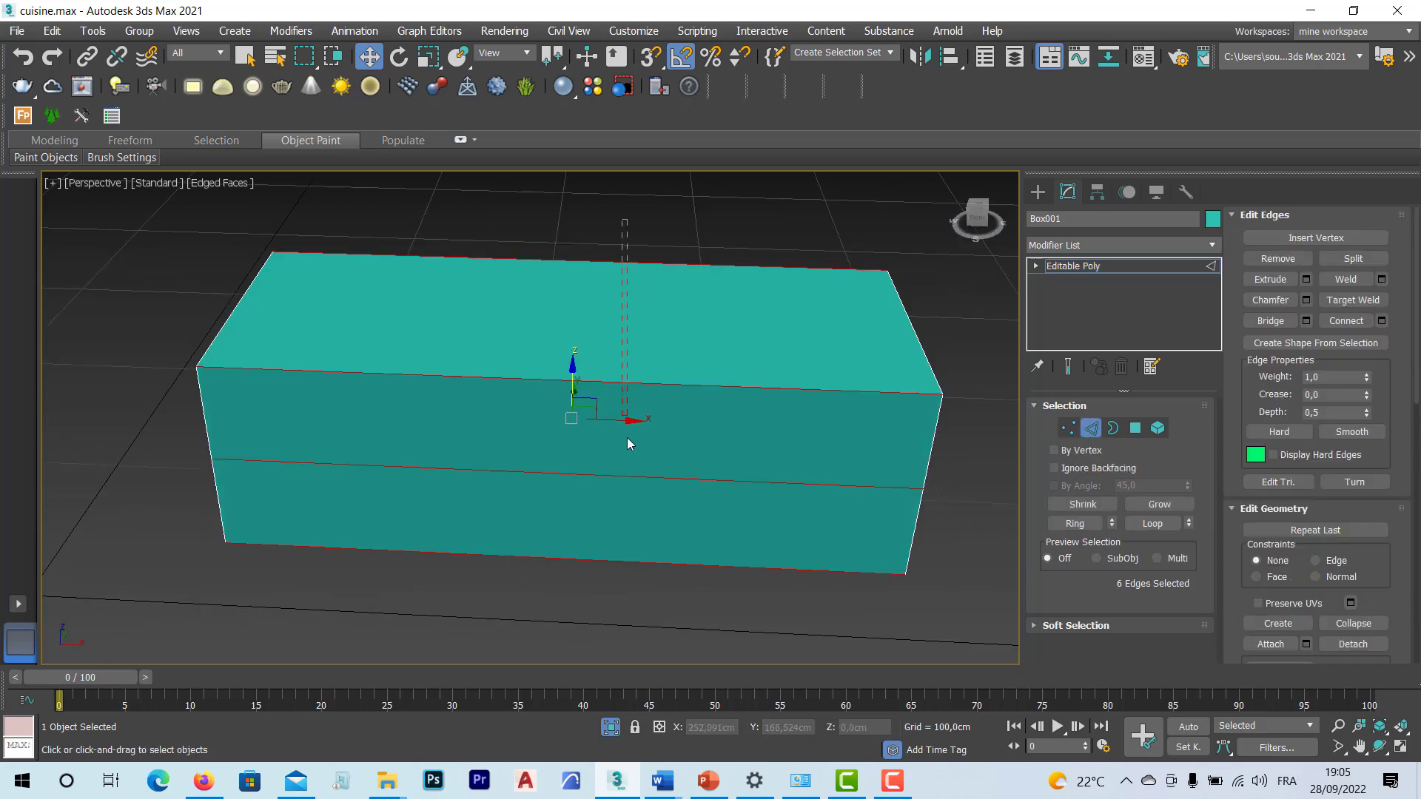
{"action": "middle_click_drag", "start_coordinate": [588, 554], "coordinate": [686, 519], "text": "alt"}
{"action": "middle_click_drag", "start_coordinate": [567, 338], "coordinate": [517, 403], "text": "alt"}
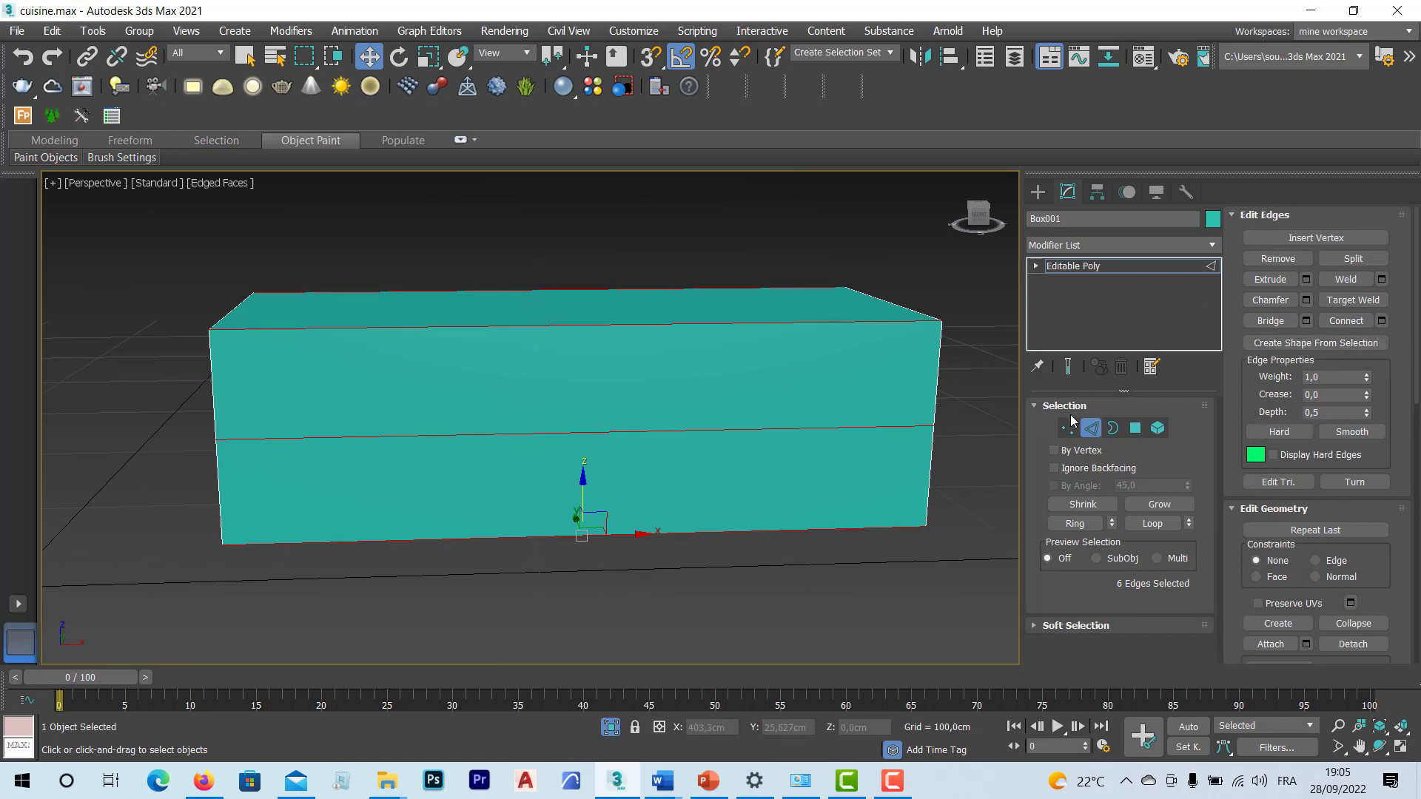
Step: Connect the base's six lengthwise edges with 2 segments to divide it into three sections across its length
{"action": "left_click_drag", "start_coordinate": [1020, 446], "coordinate": [1258, 444]}
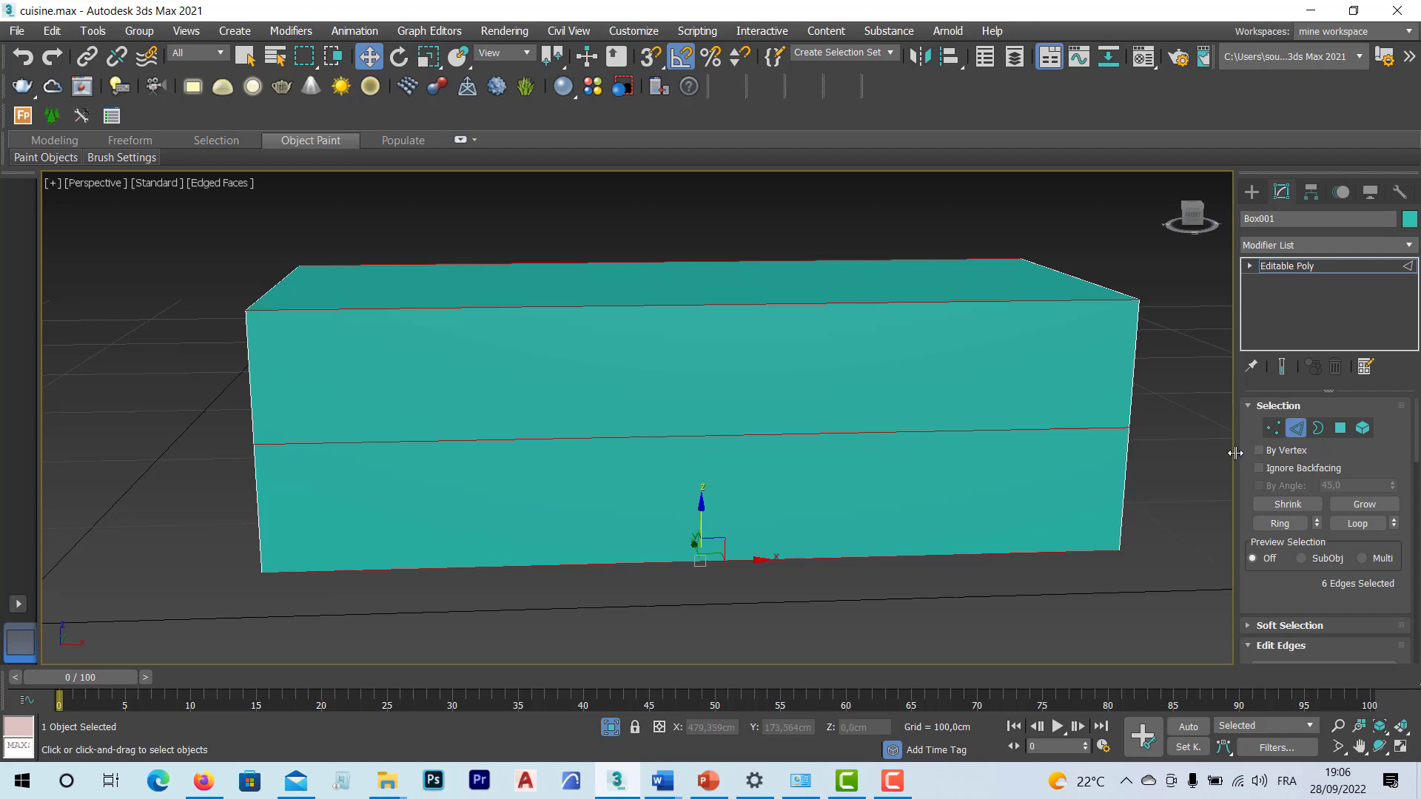
{"action": "left_click_drag", "start_coordinate": [1235, 453], "coordinate": [975, 490]}
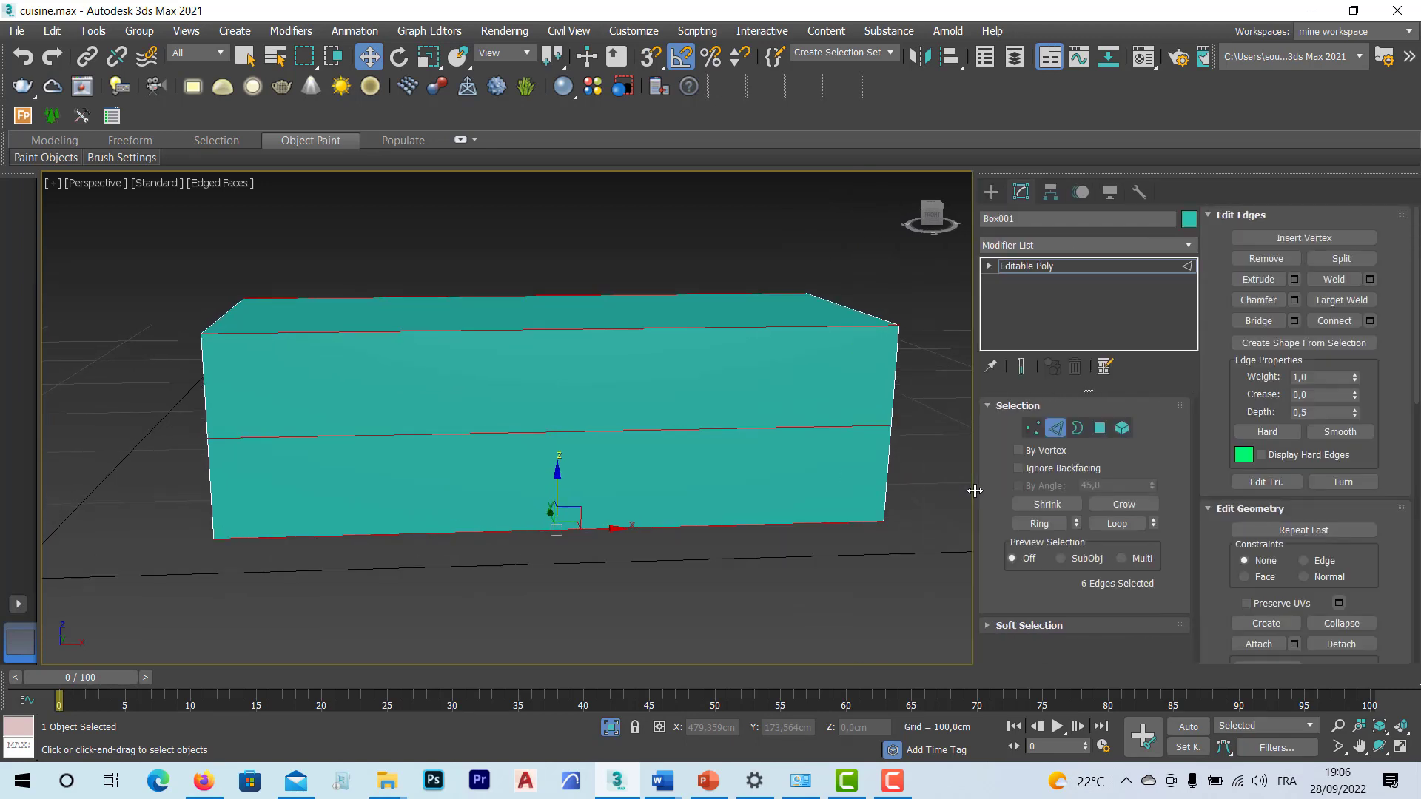
{"action": "left_click", "coordinate": [1369, 320]}
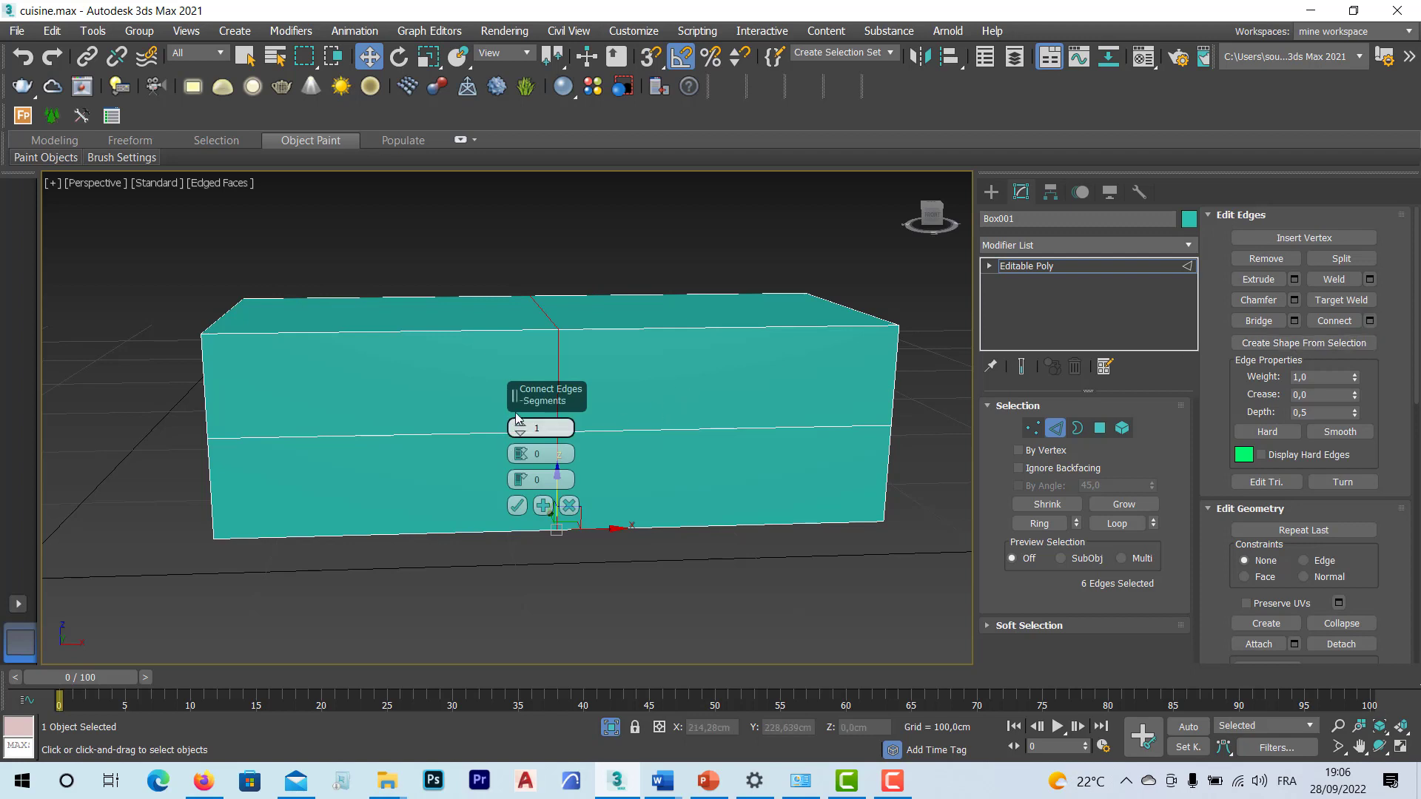
{"action": "left_click_drag", "start_coordinate": [517, 403], "coordinate": [902, 349]}
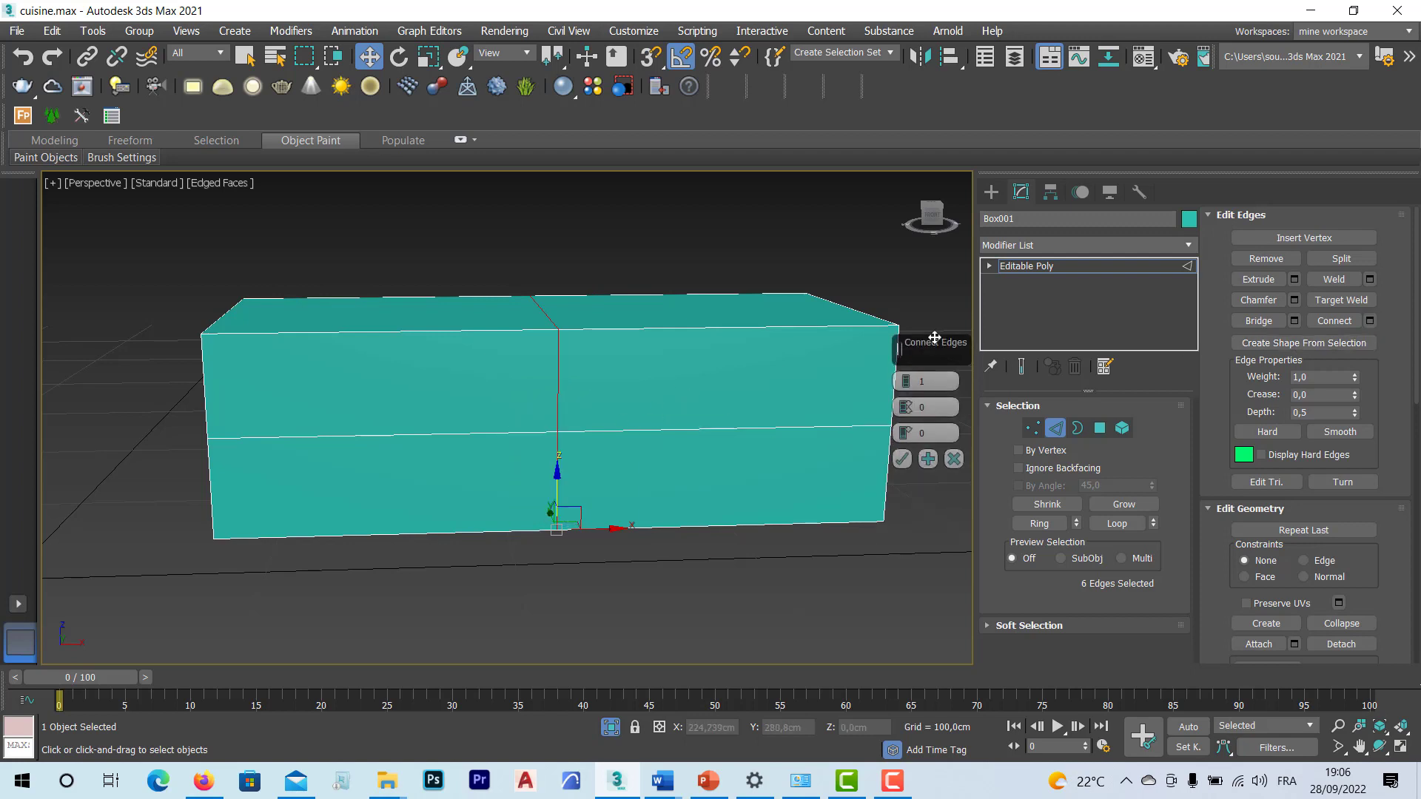
{"action": "left_click", "coordinate": [908, 372]}
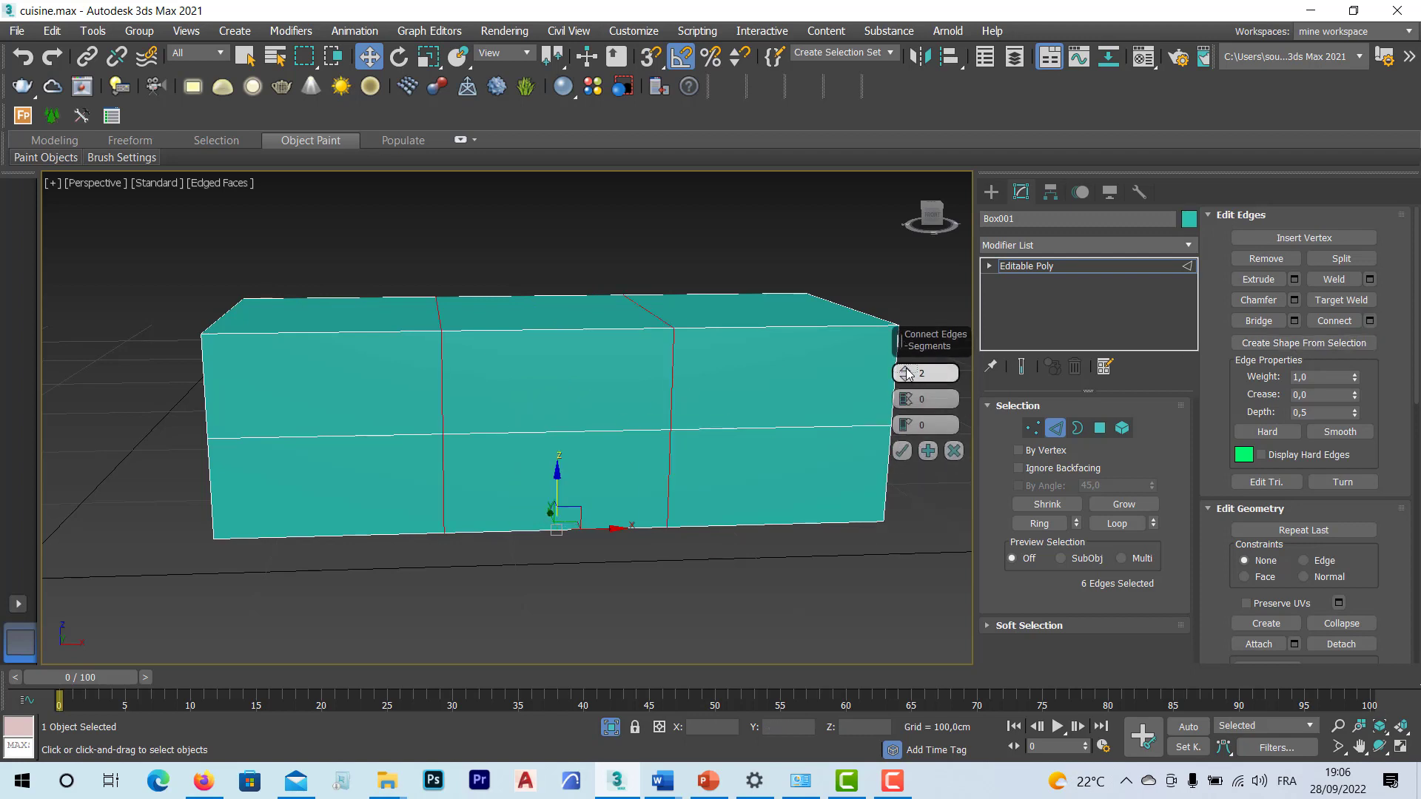
{"action": "middle_click_drag", "start_coordinate": [517, 389], "coordinate": [655, 419], "text": "alt"}
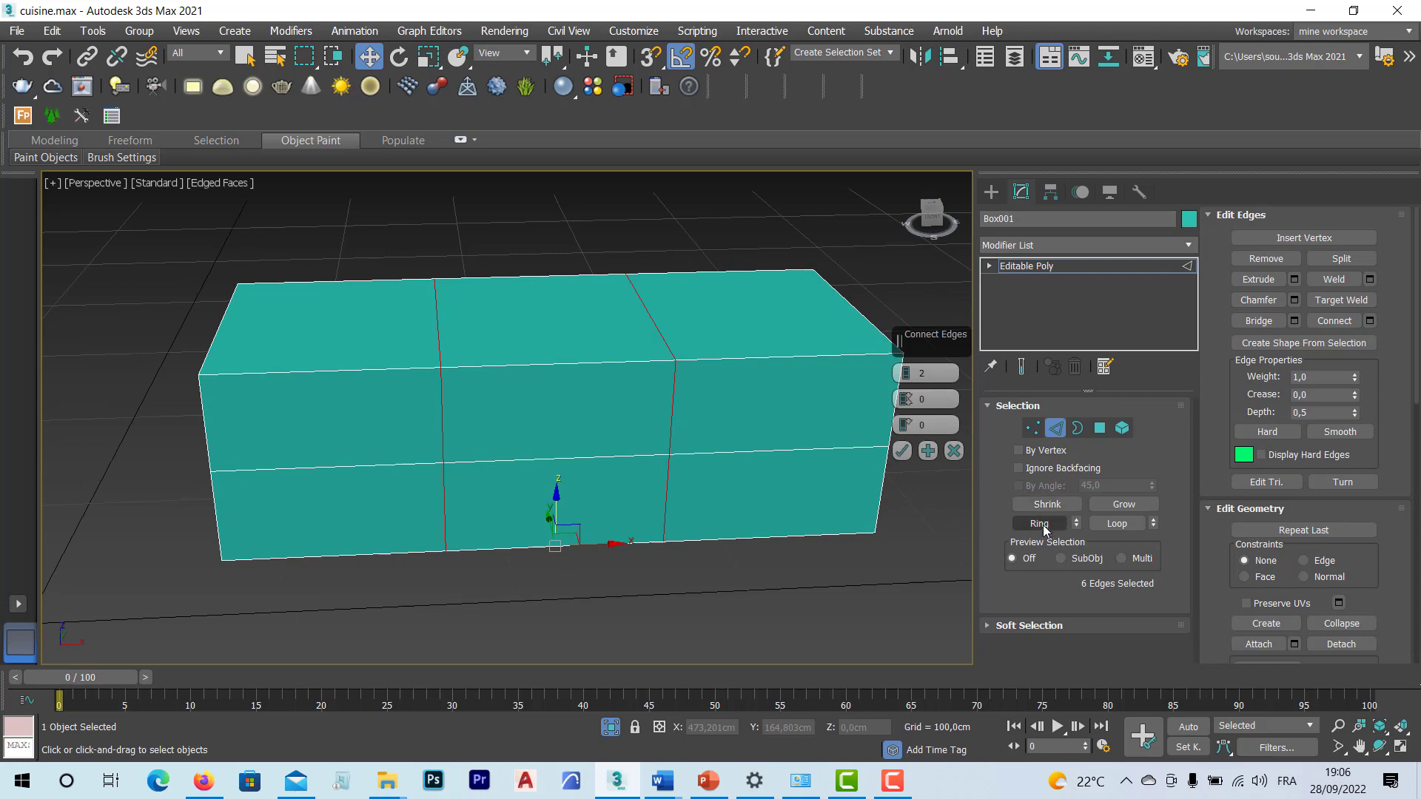
{"action": "left_click", "coordinate": [902, 451]}
Step: Connect the ring of upper vertical edges with 1 segment and raise the new horizontal loop to about 80.5 cm
{"action": "middle_click_drag", "start_coordinate": [788, 467], "coordinate": [704, 460], "text": "alt"}
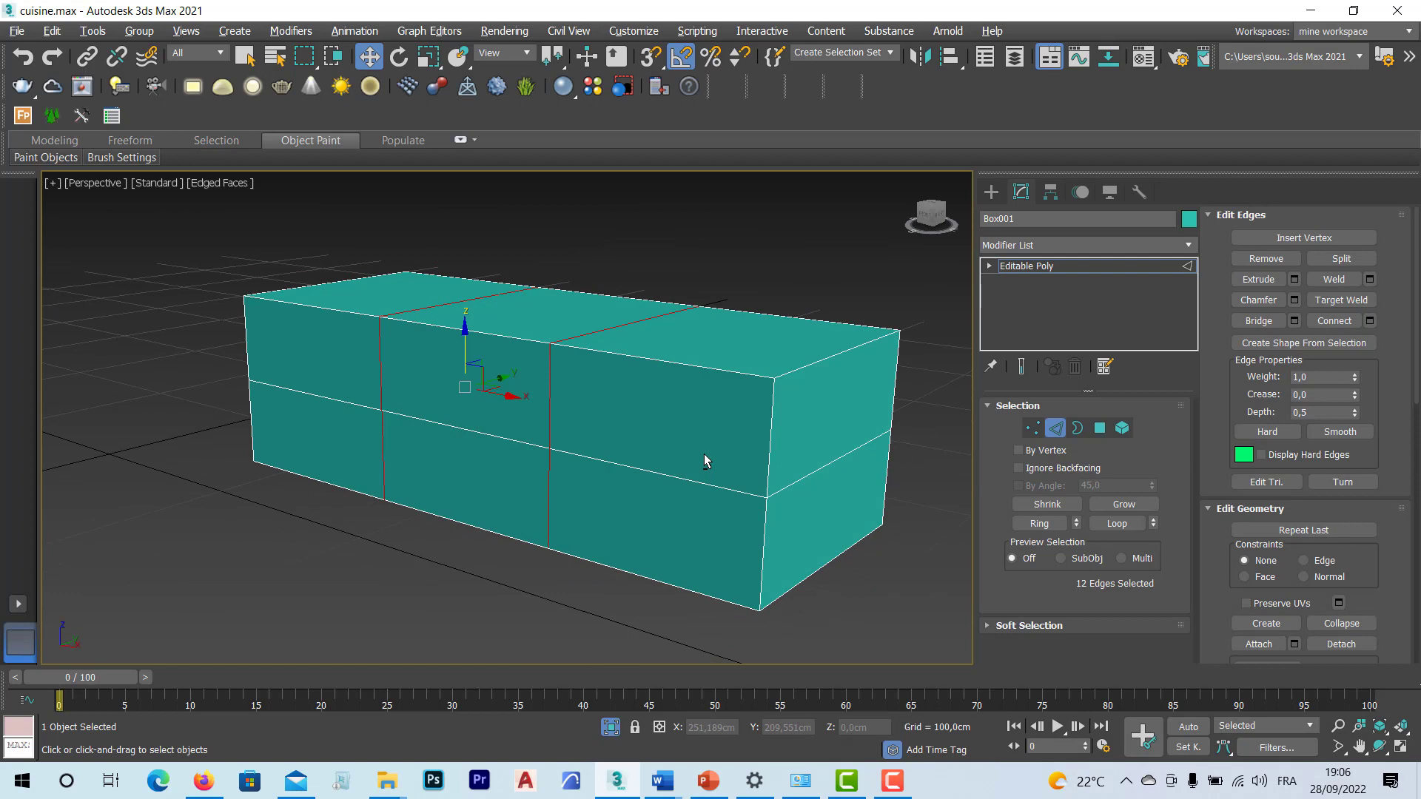
{"action": "left_click", "coordinate": [771, 448]}
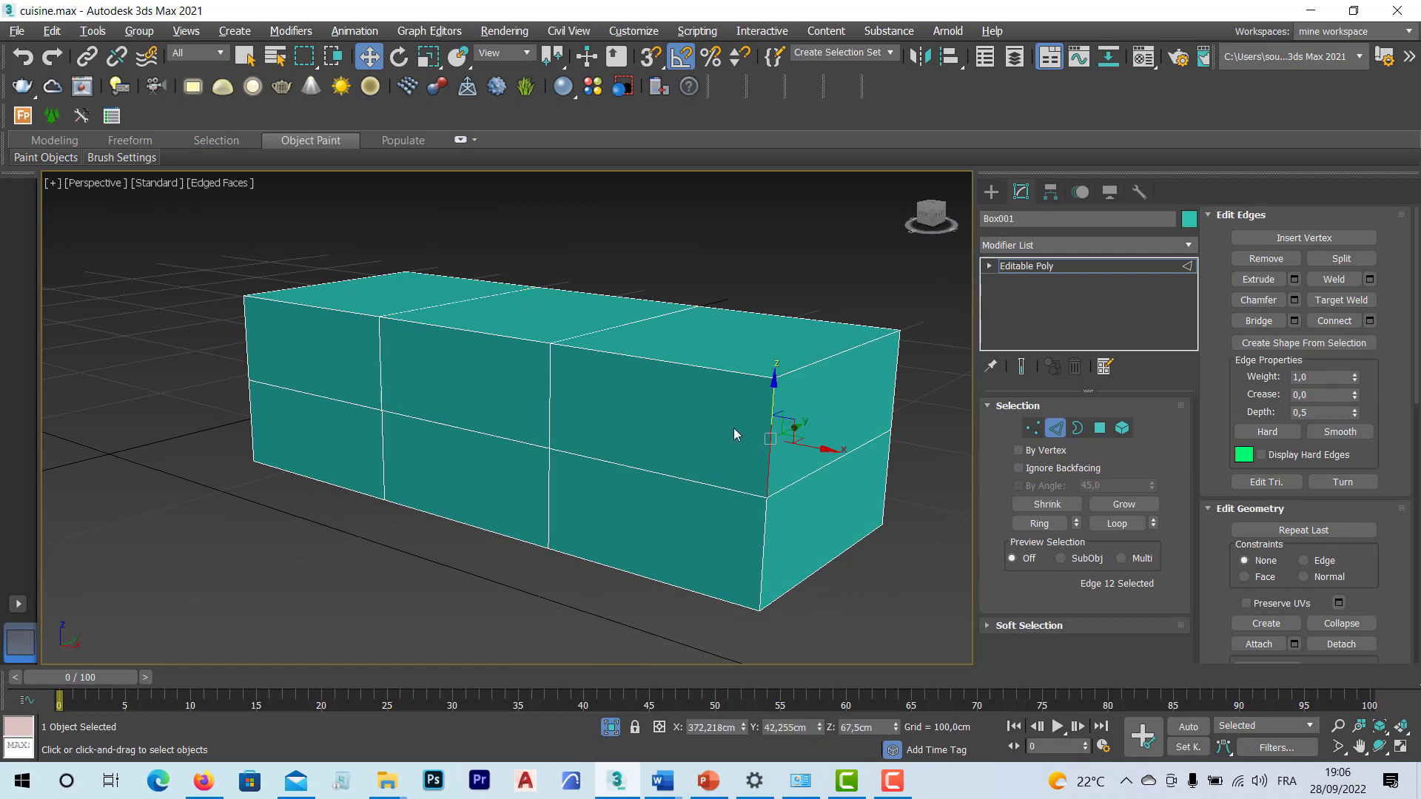
{"action": "left_click", "coordinate": [1118, 524]}
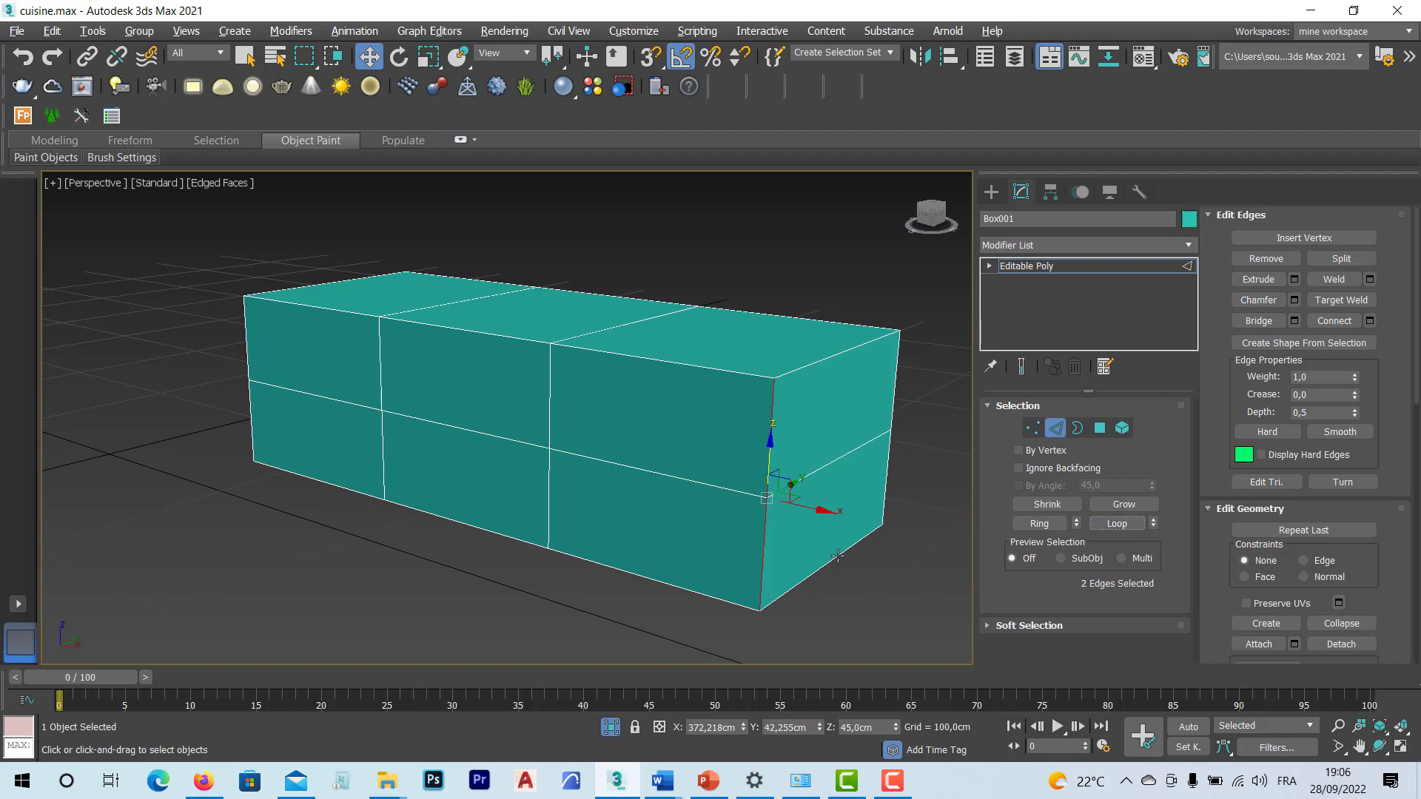
{"action": "key", "text": "ctrl+z"}
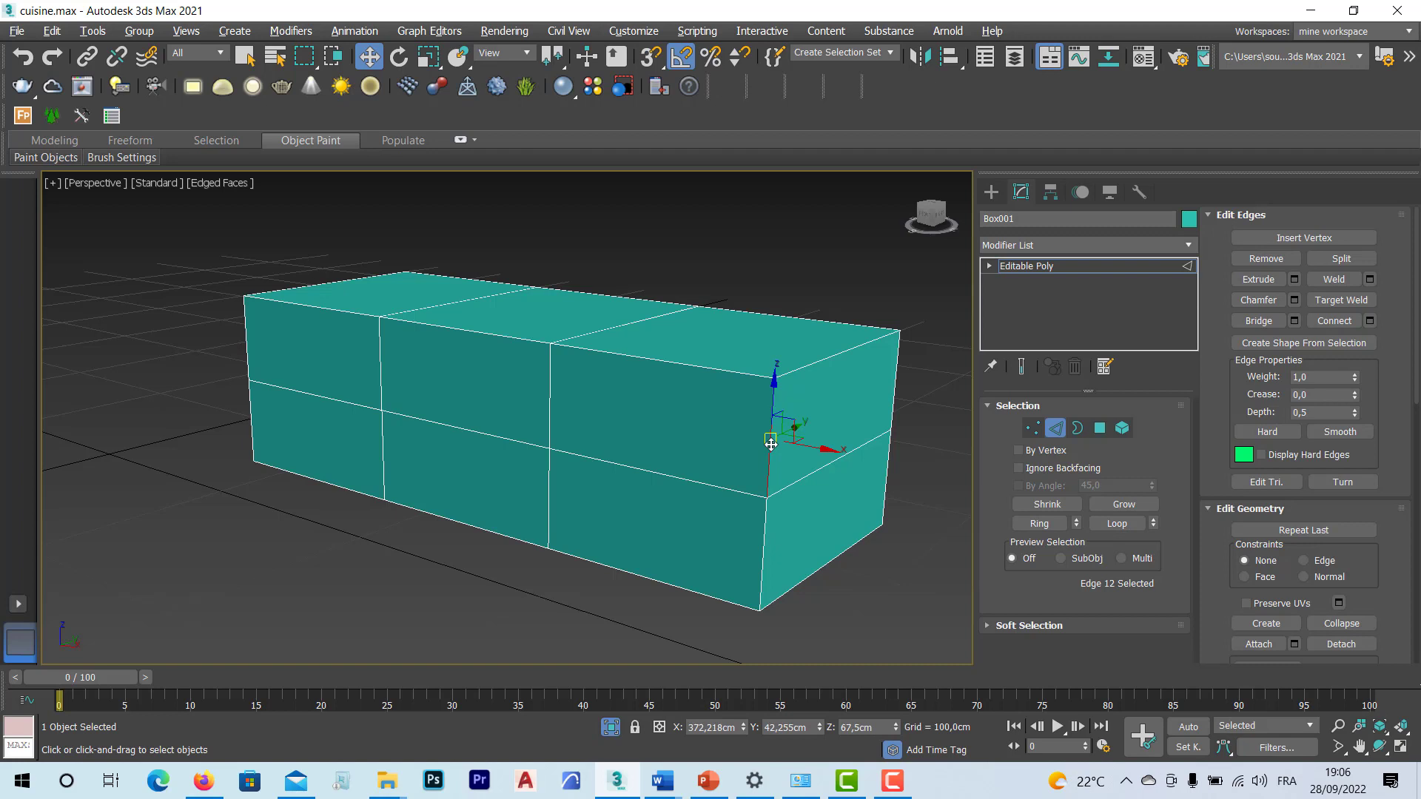
{"action": "left_click", "coordinate": [1041, 527]}
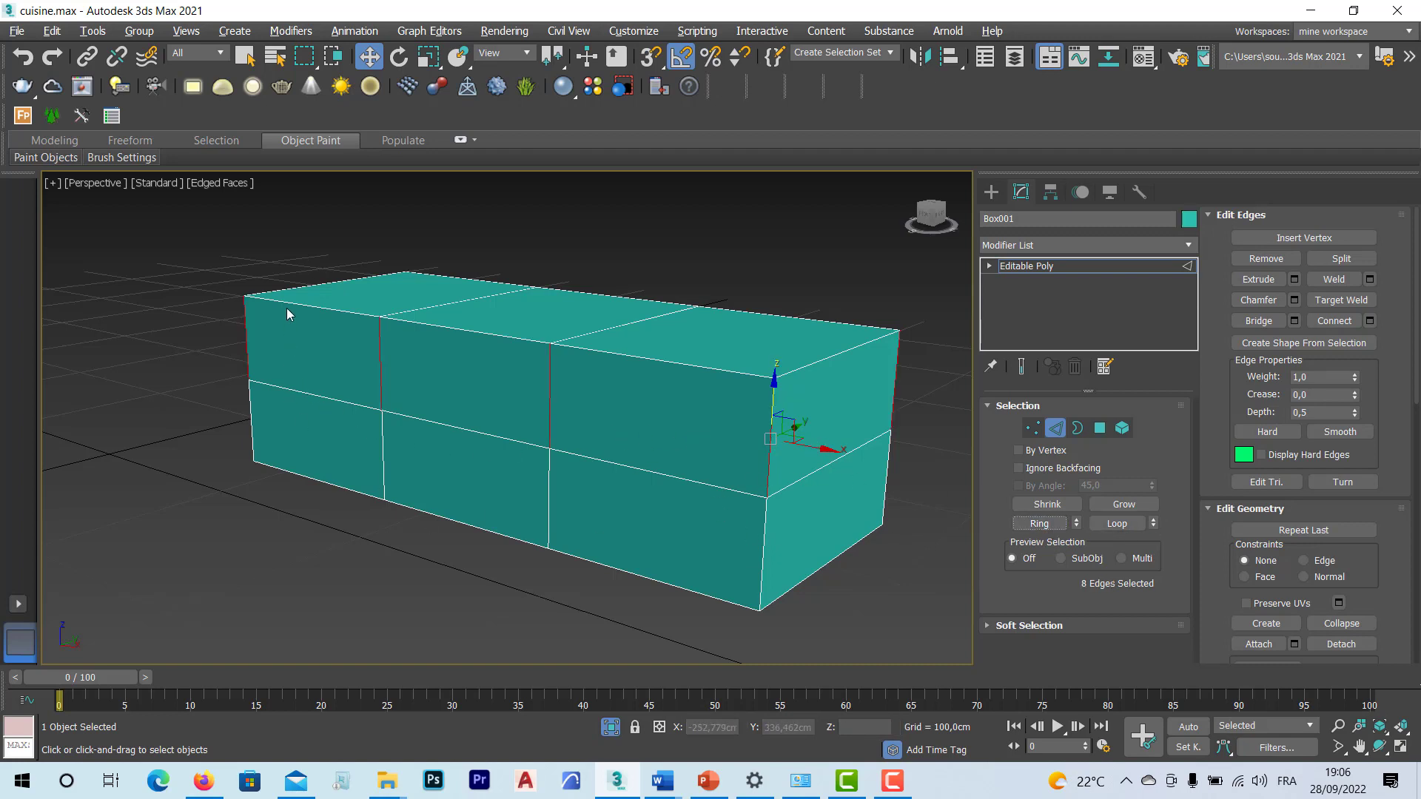
{"action": "mouse_move", "coordinate": [751, 463]}
{"action": "middle_mouse_down", "text": "alt"}
{"action": "mouse_move", "coordinate": [515, 467]}
{"action": "mouse_move", "coordinate": [571, 441]}
{"action": "mouse_move", "coordinate": [739, 428]}
{"action": "mouse_move", "coordinate": [745, 451]}
{"action": "middle_mouse_up", "text": "alt"}
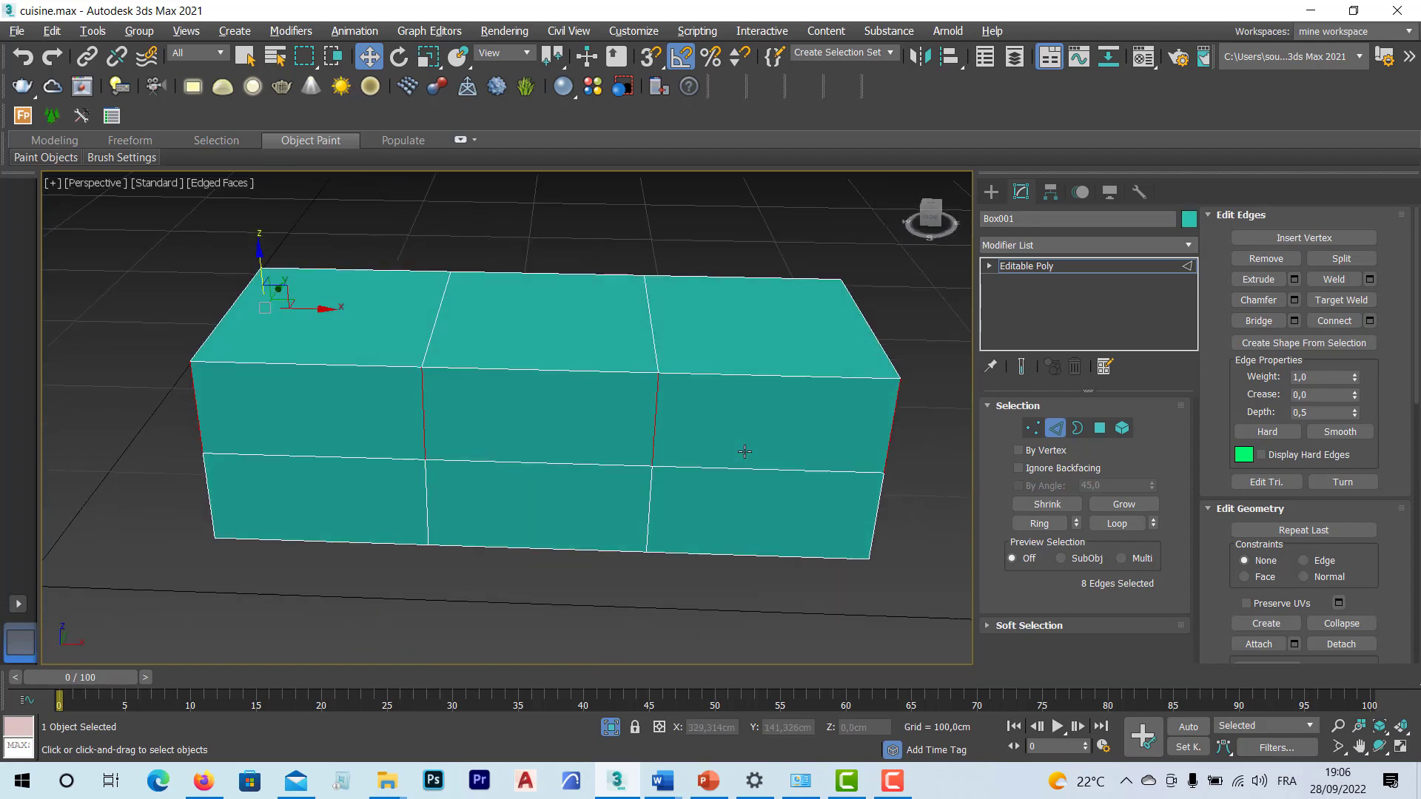
{"action": "left_click", "coordinate": [1370, 320]}
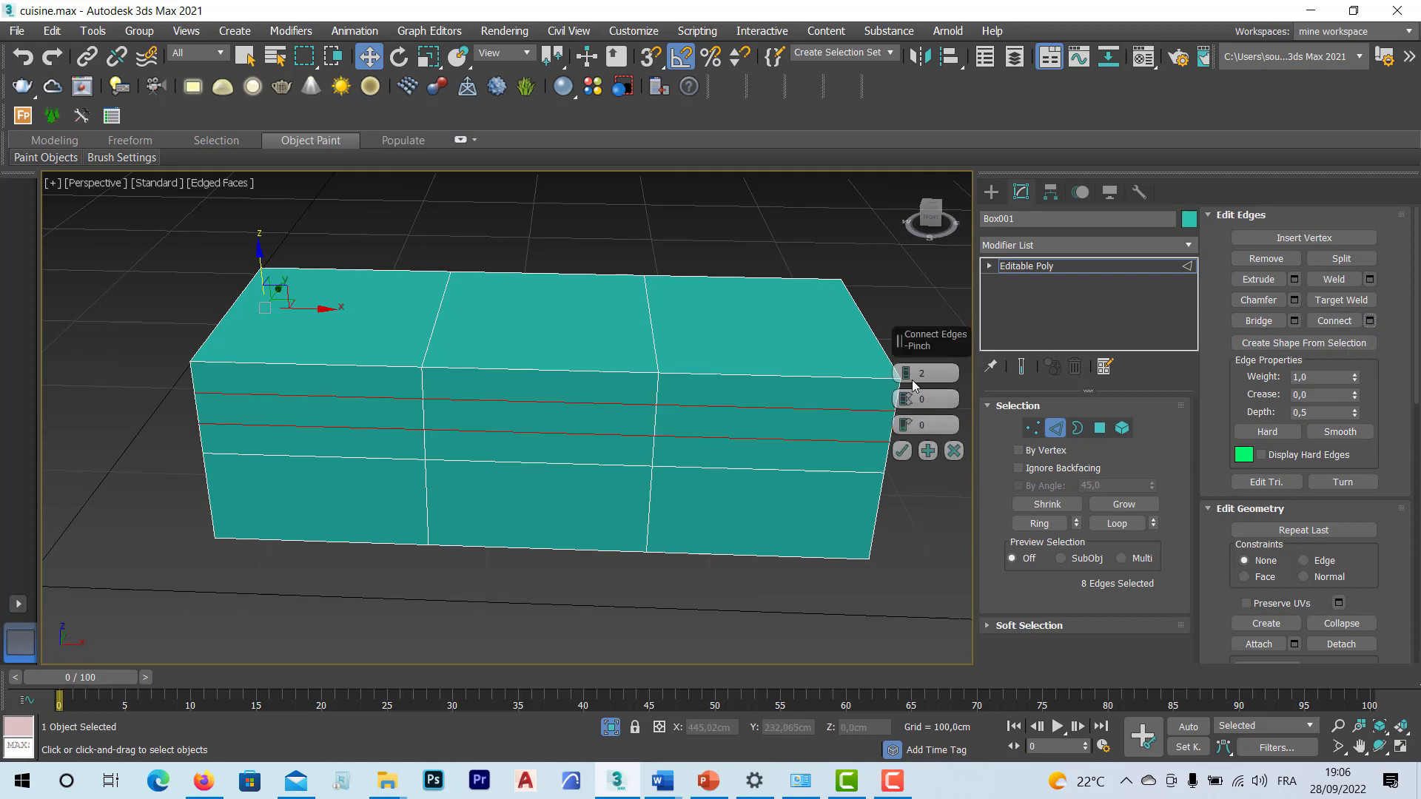
{"action": "left_click_drag", "start_coordinate": [905, 381], "coordinate": [905, 391]}
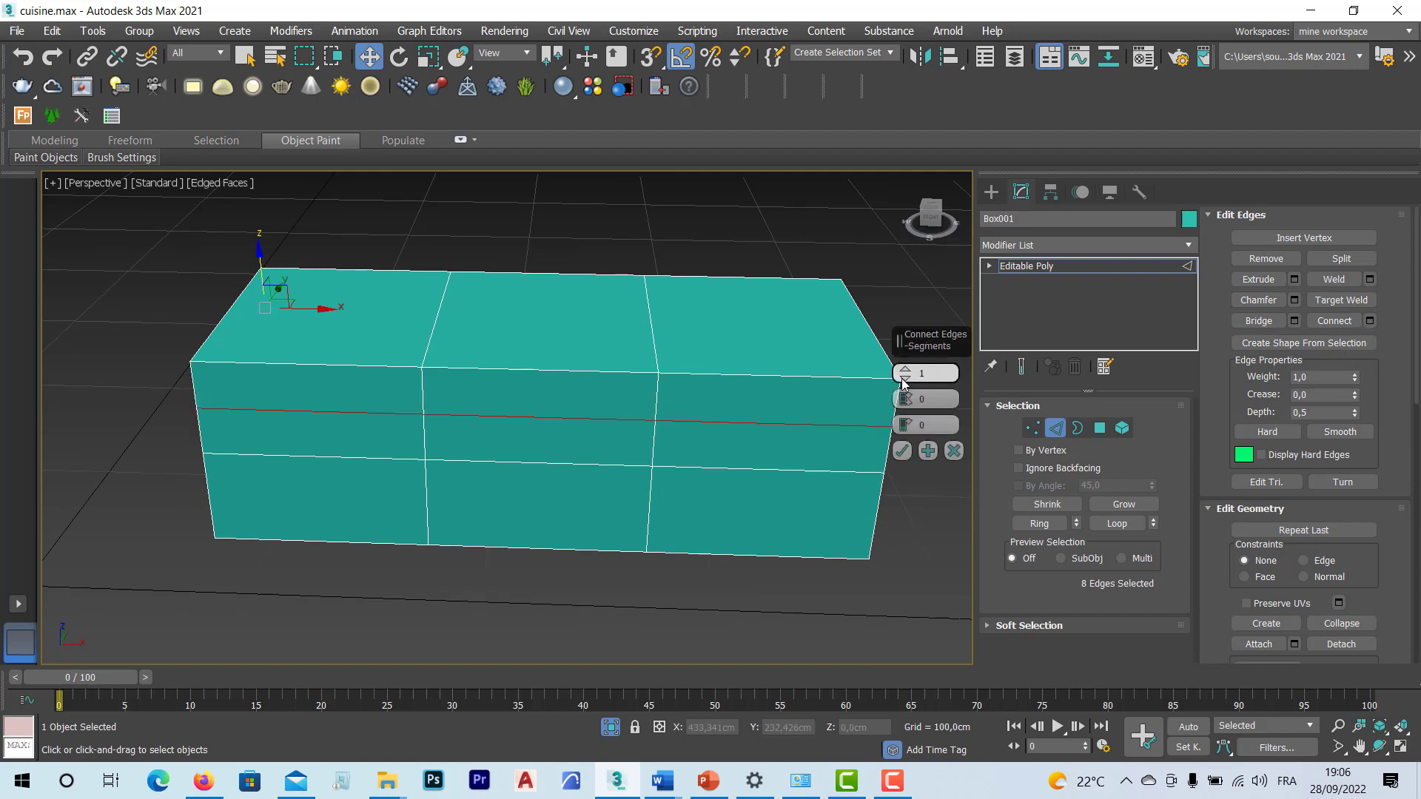
{"action": "left_click", "coordinate": [901, 451]}
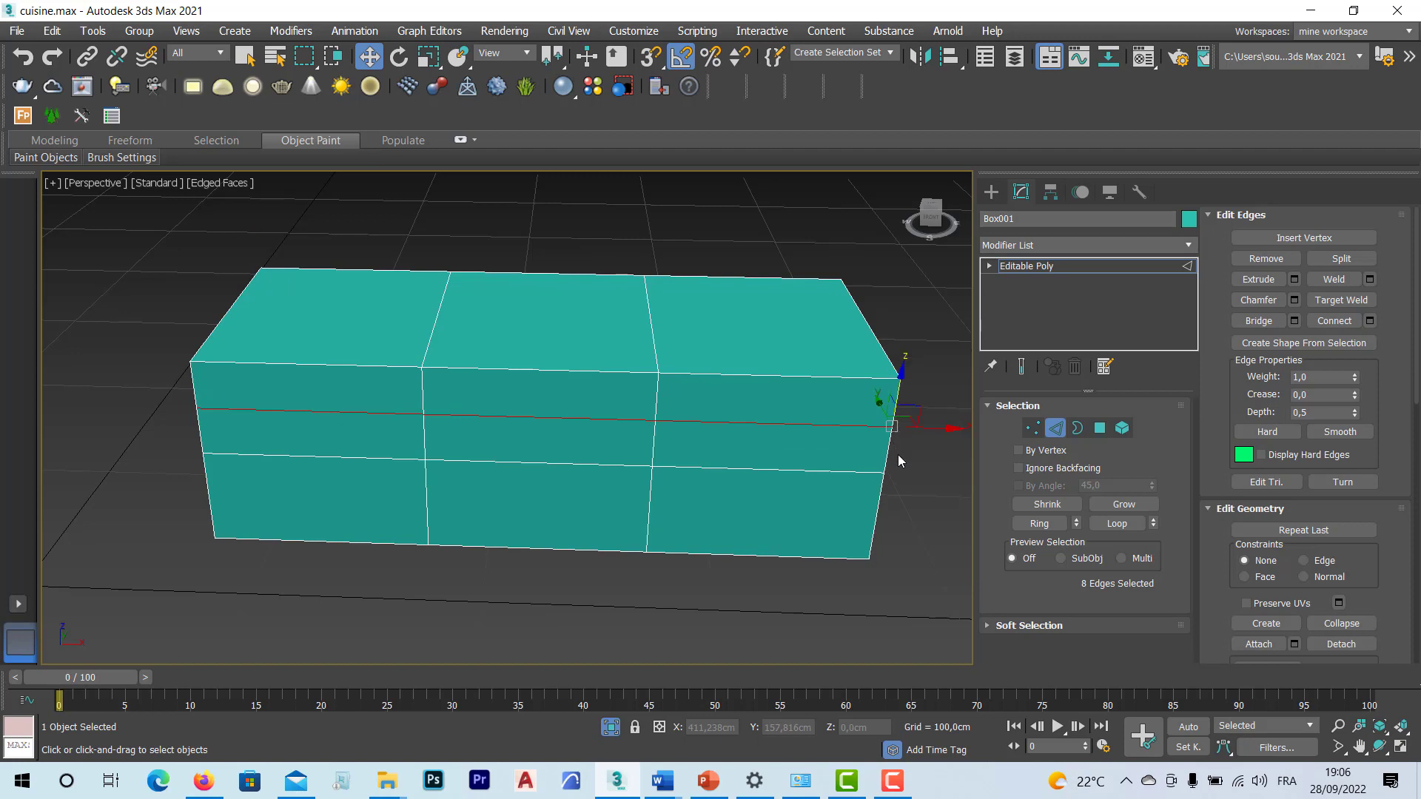
{"action": "left_click_drag", "start_coordinate": [544, 314], "coordinate": [545, 293]}
Step: Select the whole middle horizontal edge loop around the base and lower it to about 6.5 cm
{"action": "middle_click_drag", "start_coordinate": [638, 420], "coordinate": [627, 464], "text": "alt"}
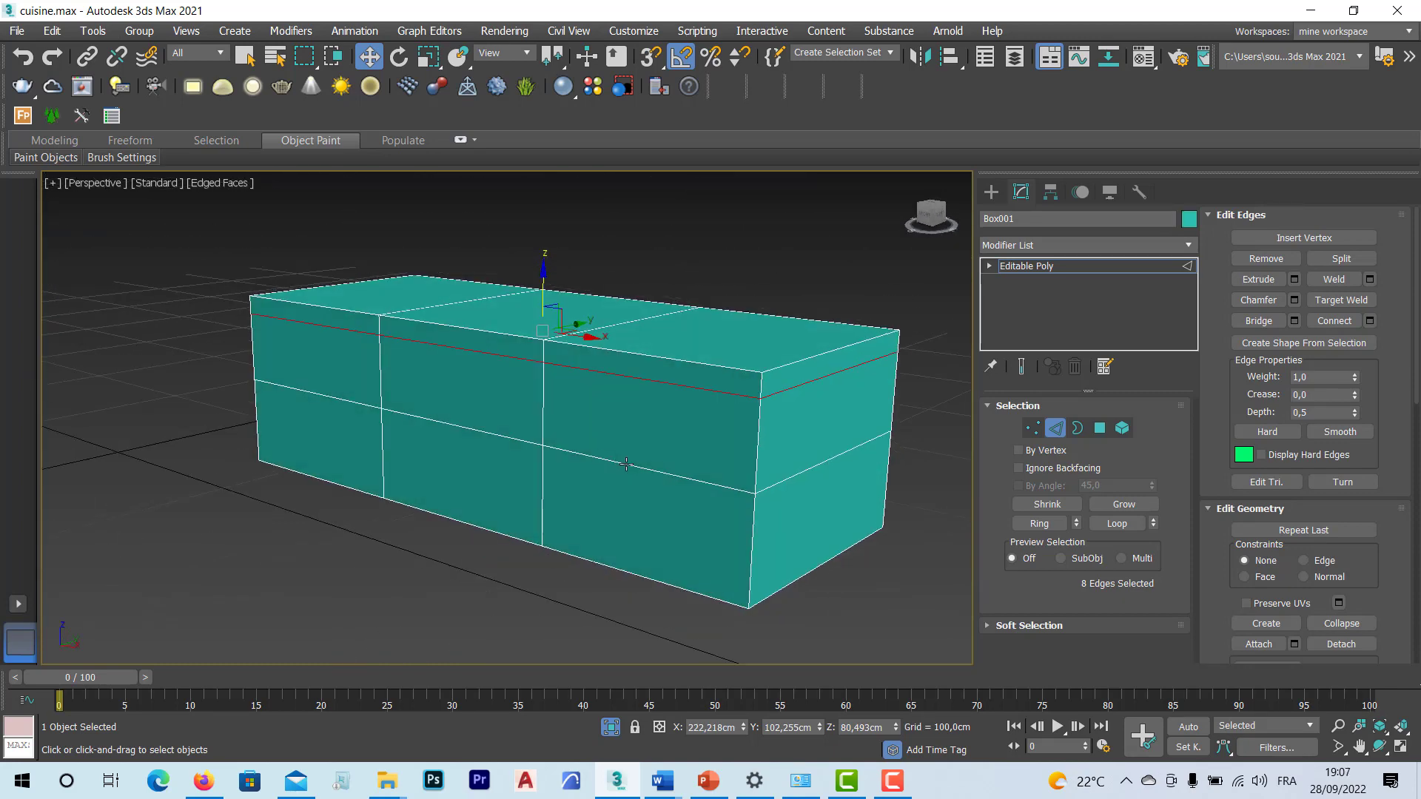
{"action": "left_click", "coordinate": [639, 470]}
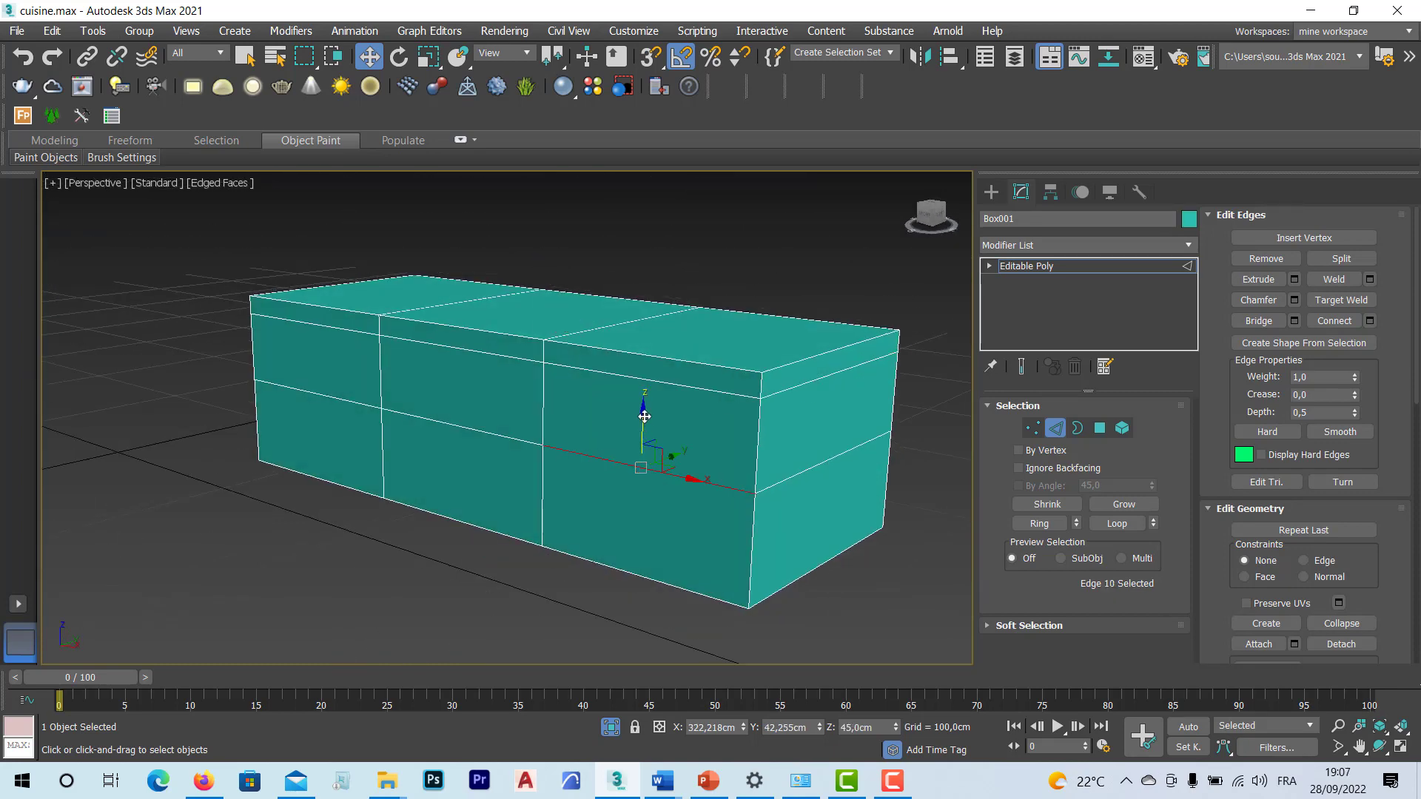
{"action": "left_click_drag", "start_coordinate": [645, 416], "coordinate": [648, 480]}
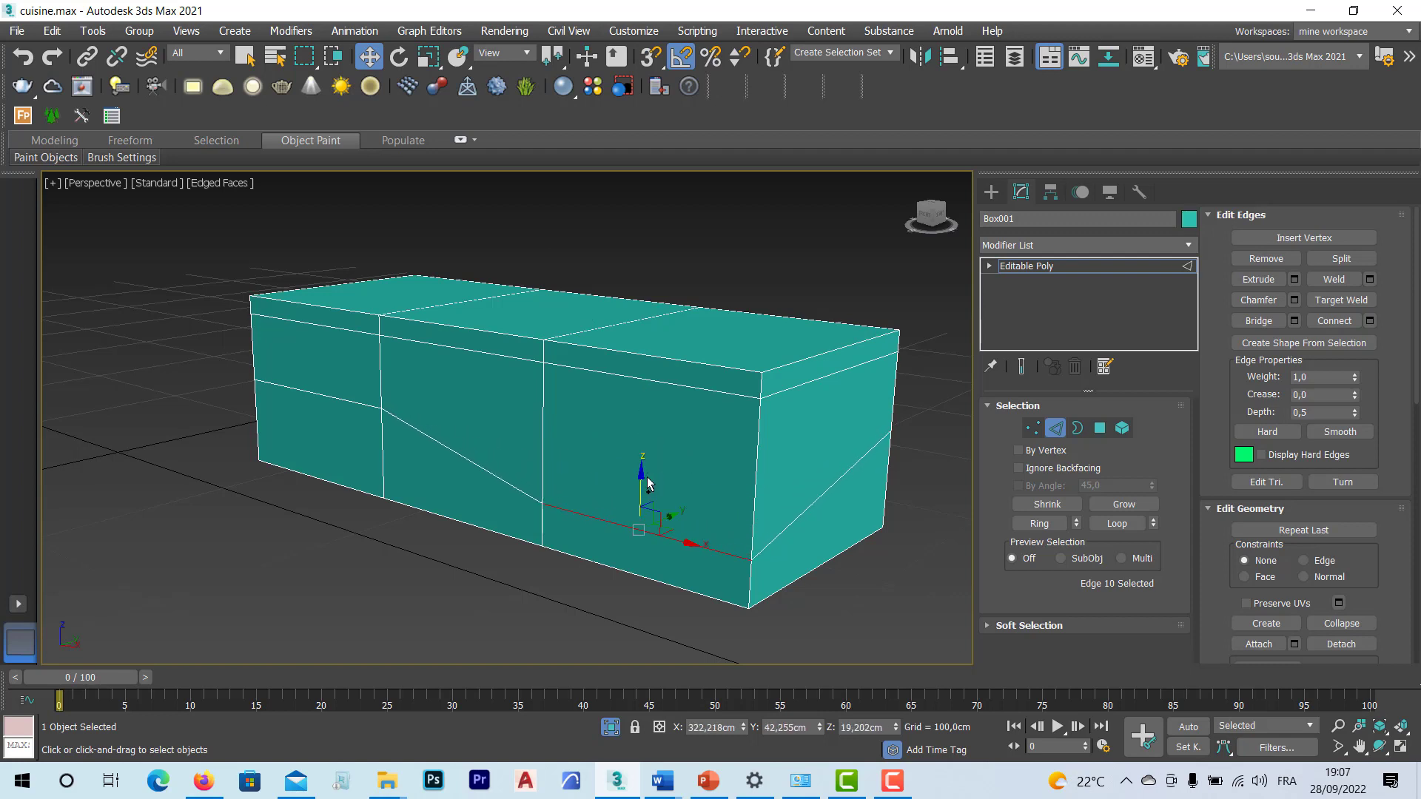
{"action": "key", "text": "ctrl+z"}
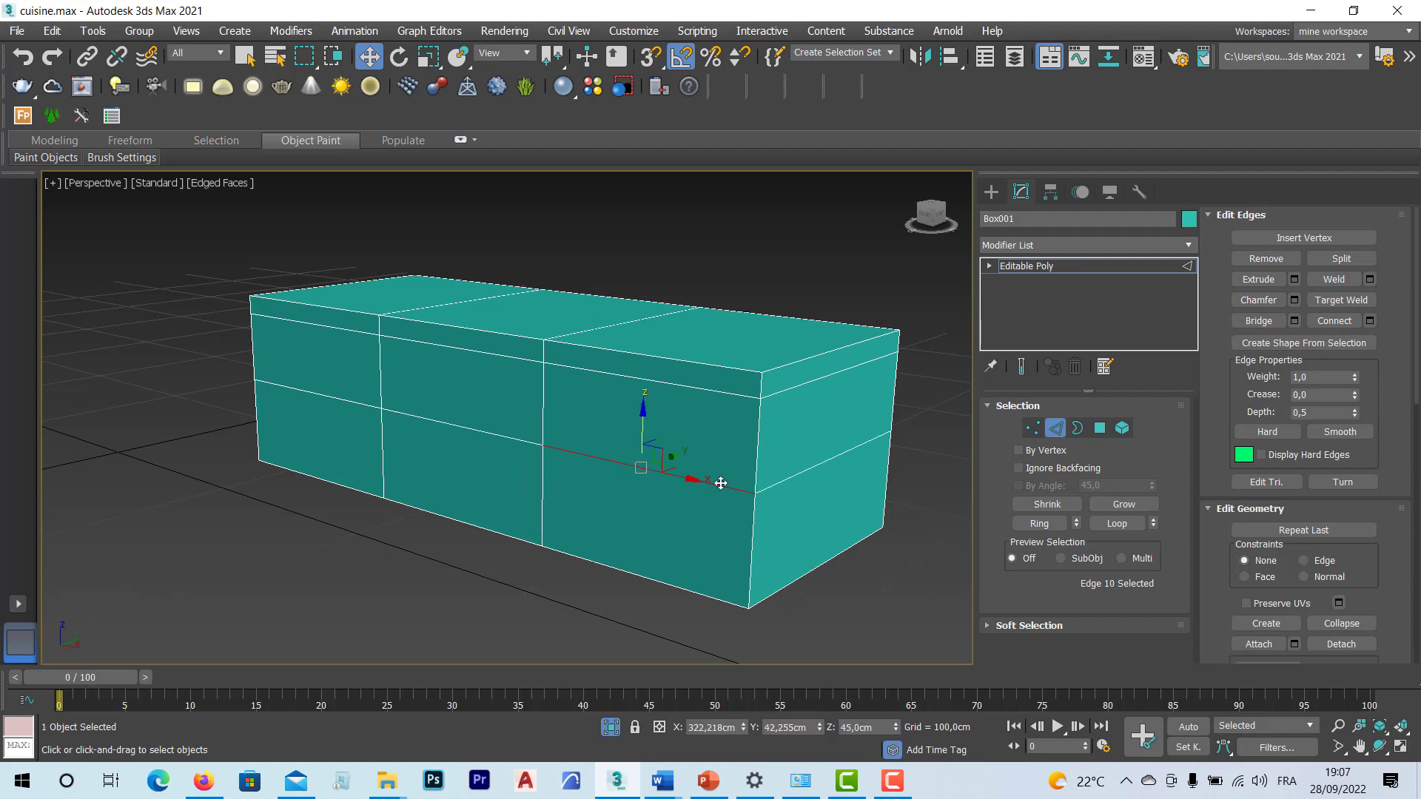
{"action": "left_click", "coordinate": [1117, 523]}
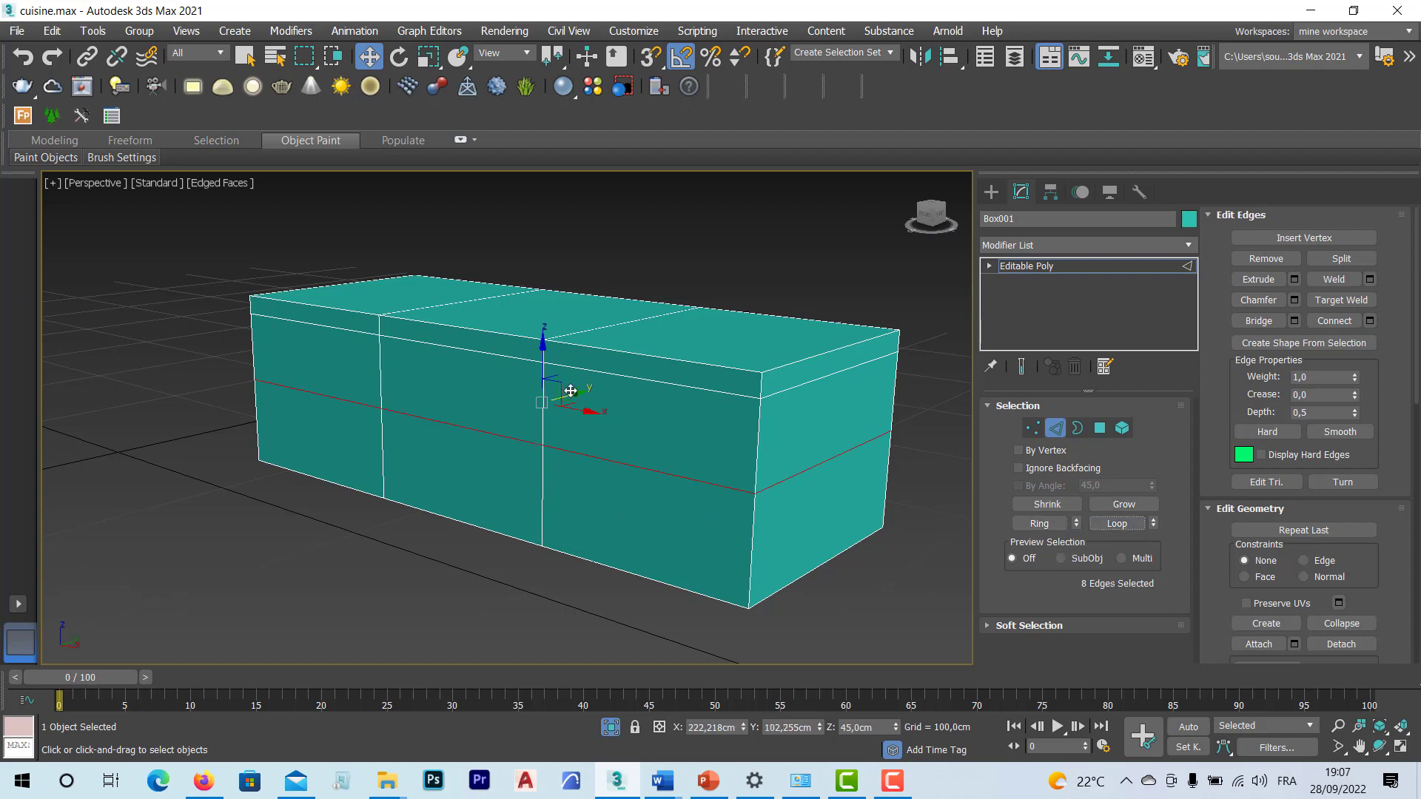
{"action": "left_click_drag", "start_coordinate": [541, 359], "coordinate": [552, 440]}
Step: Select the three large polygons between the upper and lower bands on the long front face
{"action": "middle_click_drag", "start_coordinate": [638, 544], "coordinate": [755, 546], "text": "alt"}
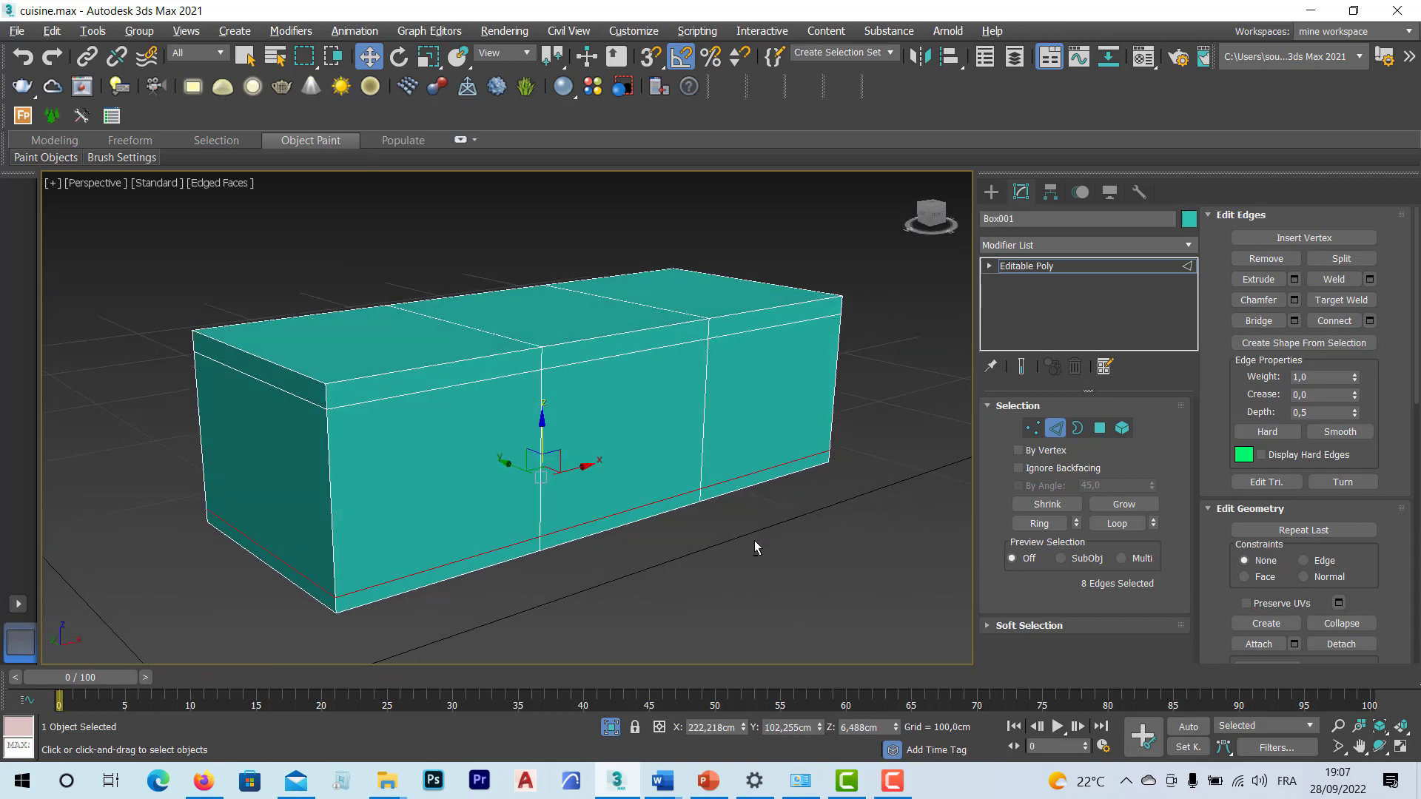
{"action": "left_click", "coordinate": [1100, 429]}
{"action": "left_click", "coordinate": [434, 486]}
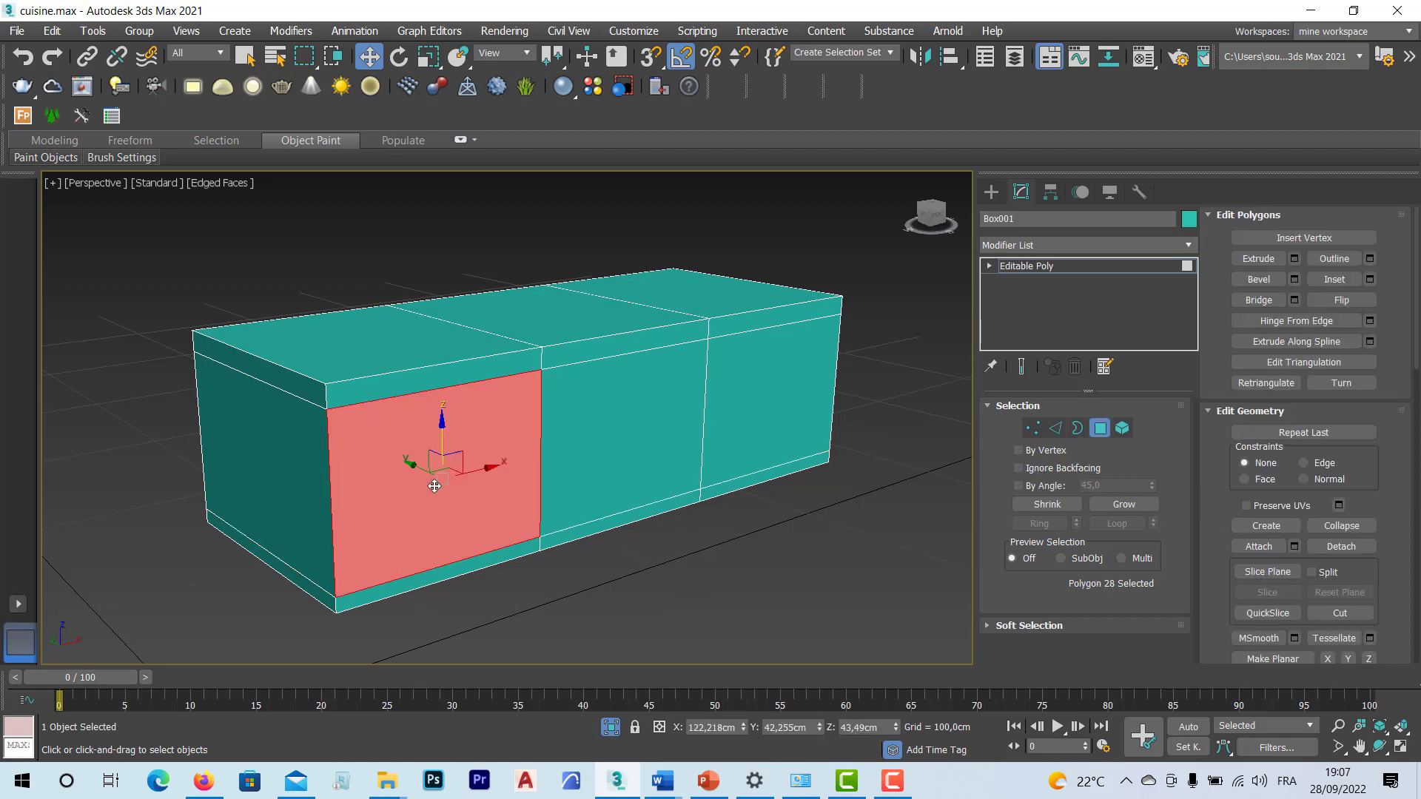
{"action": "left_click", "coordinate": [606, 460], "text": "ctrl"}
{"action": "left_click", "coordinate": [741, 446], "text": "ctrl"}
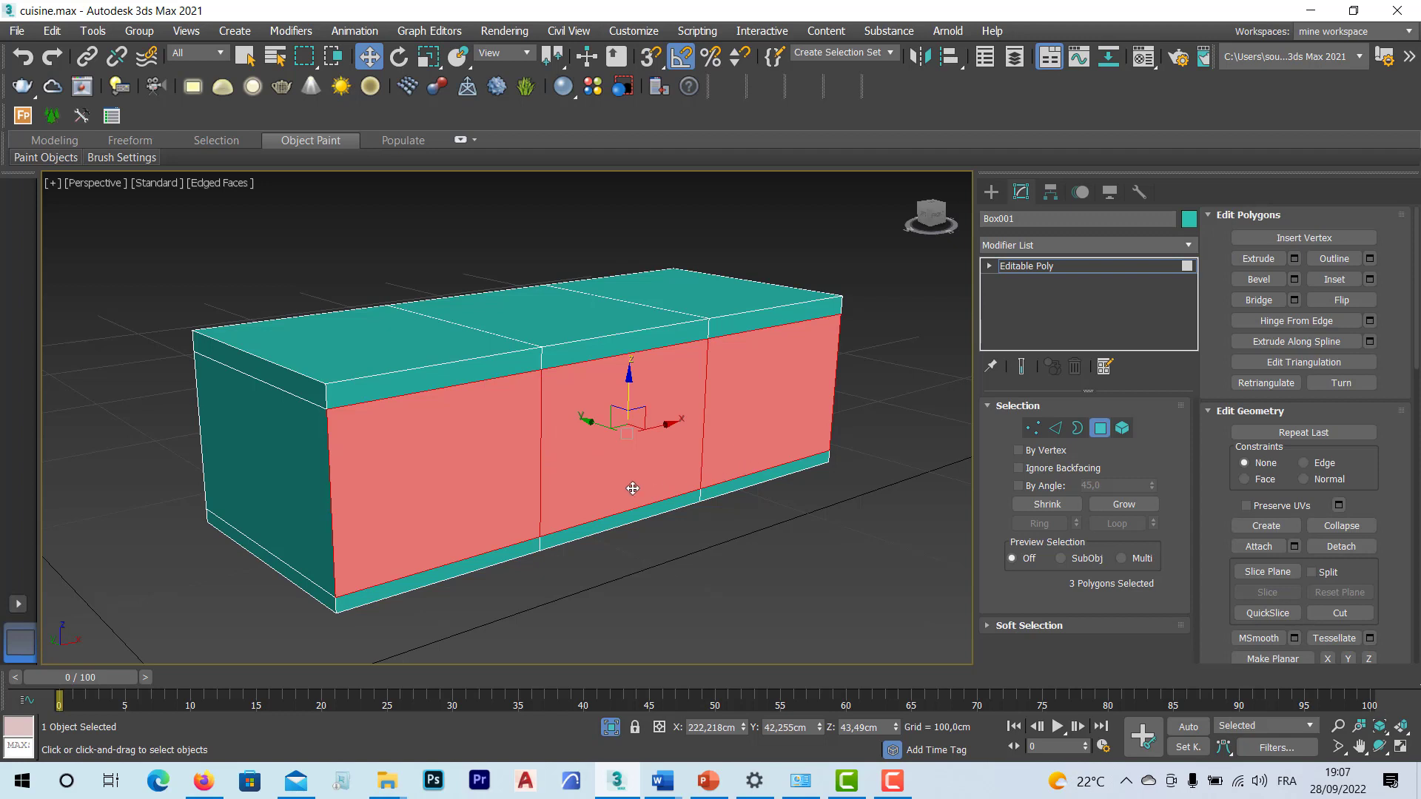
{"action": "left_click", "coordinate": [1295, 258]}
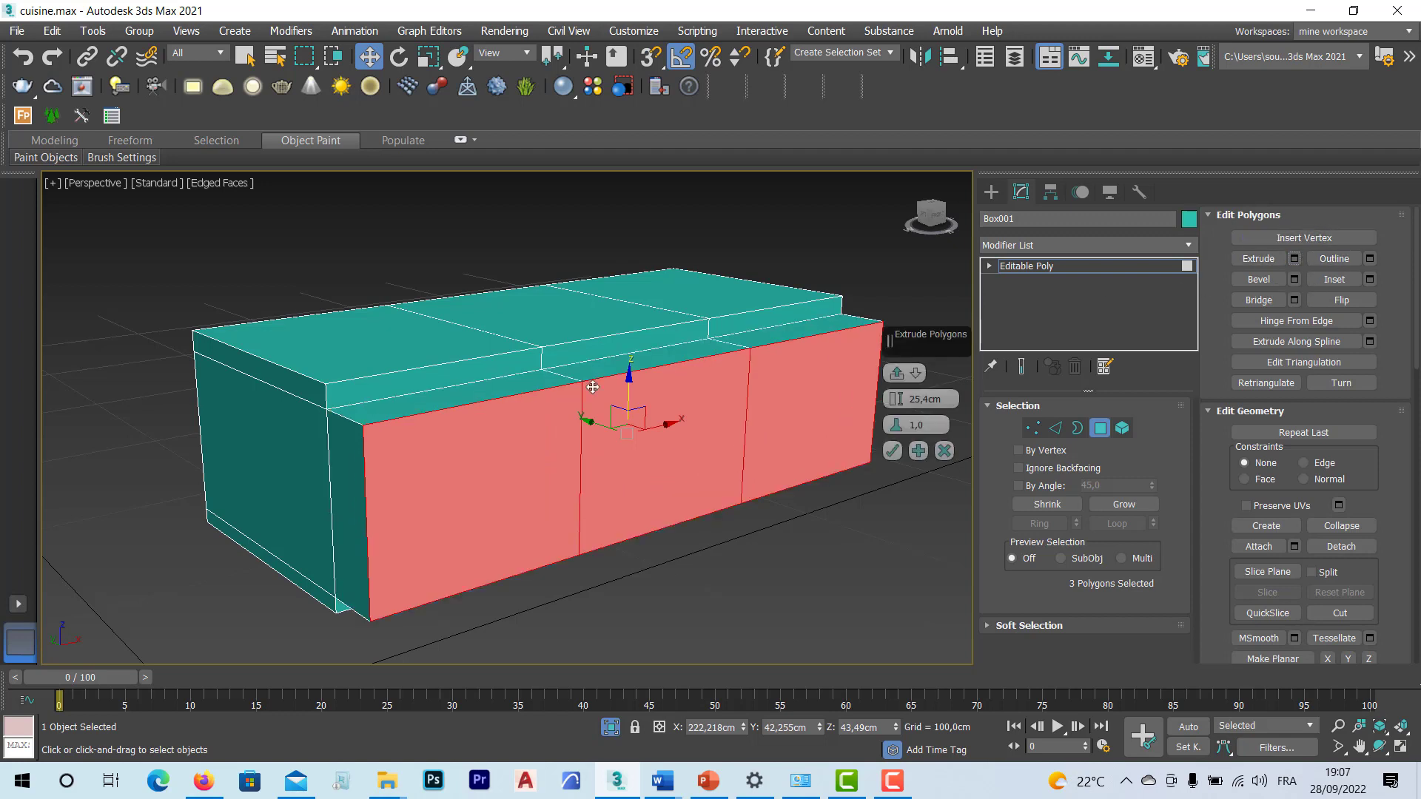
{"action": "middle_click_drag", "start_coordinate": [520, 444], "coordinate": [551, 459], "text": "alt"}
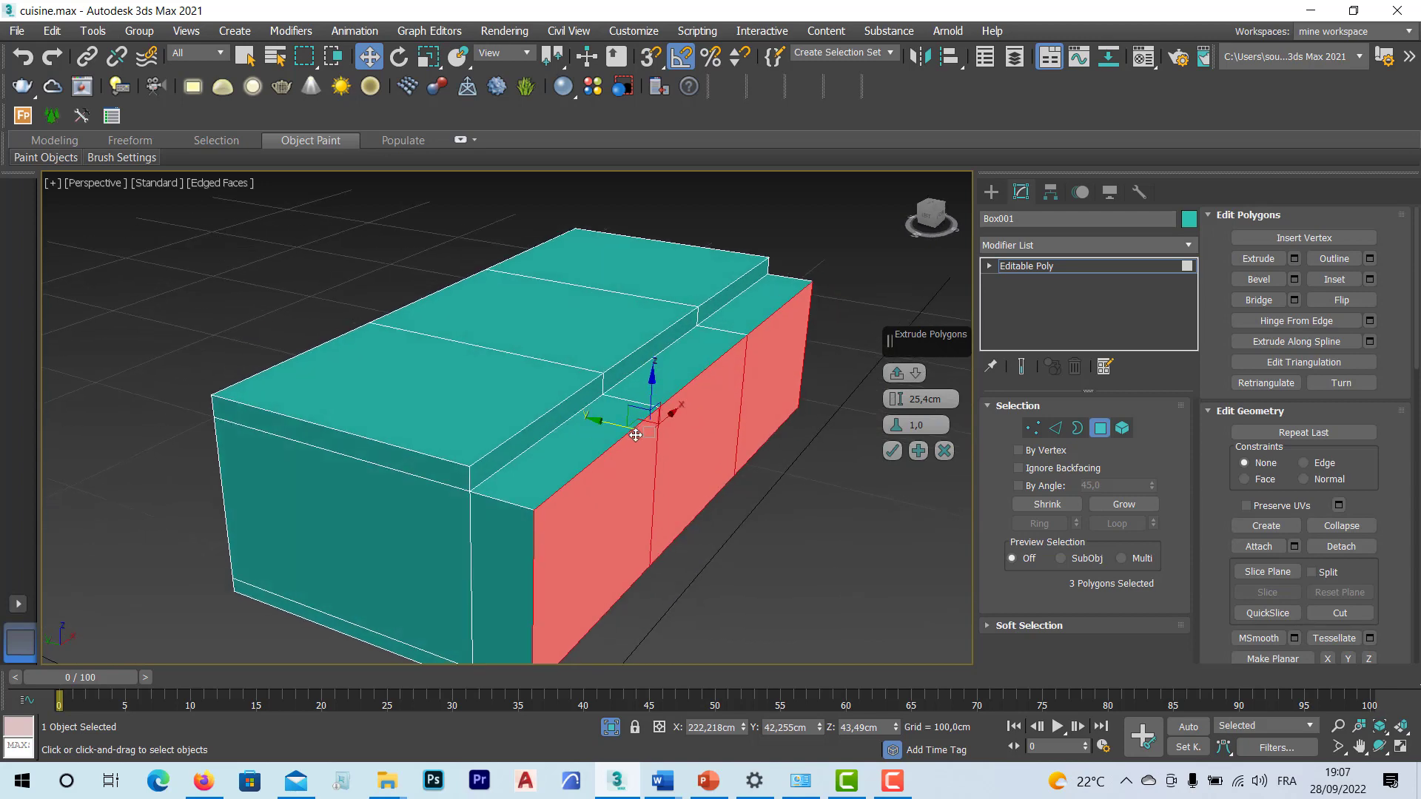
{"action": "left_click", "coordinate": [944, 451]}
{"action": "middle_click_drag", "start_coordinate": [747, 455], "coordinate": [646, 479], "text": "alt"}
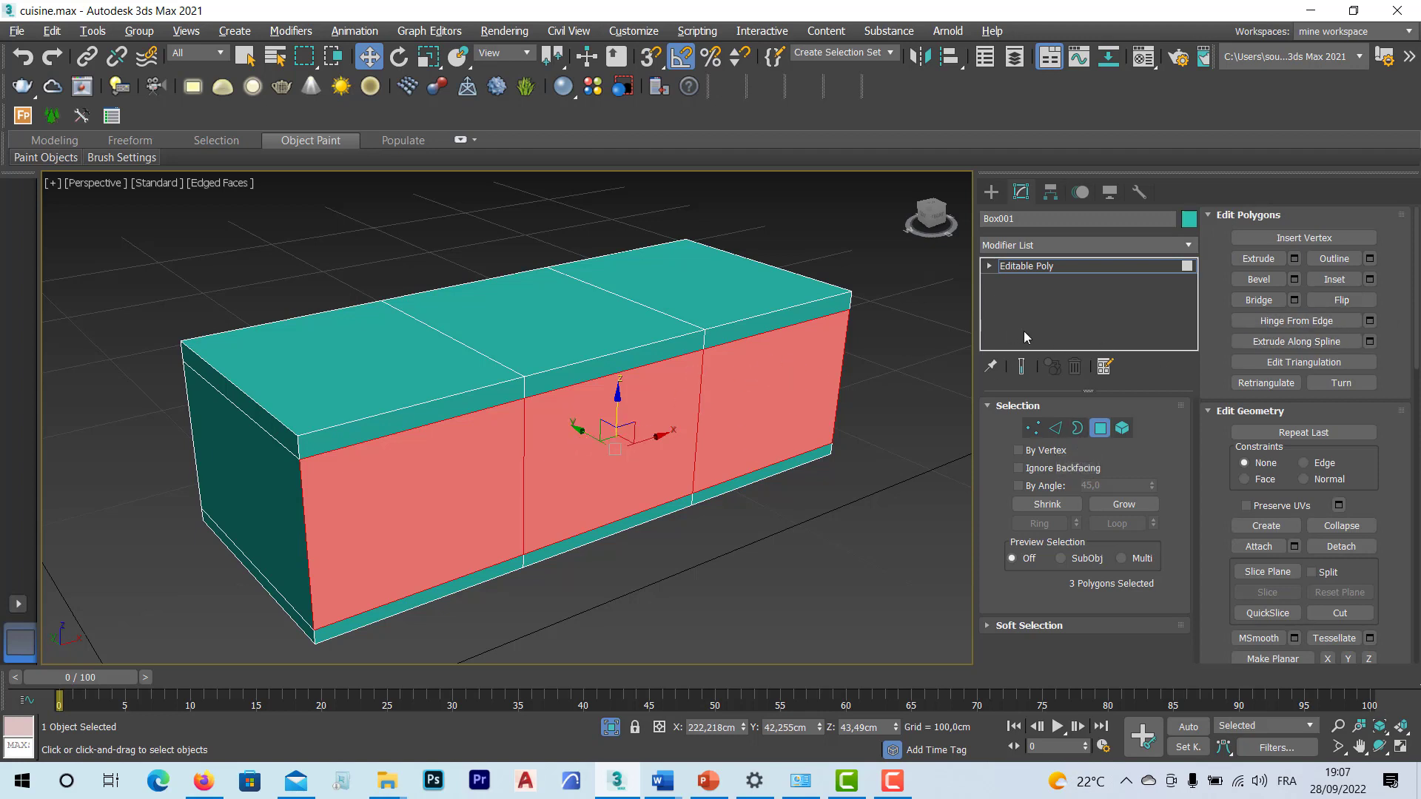
Step: Inset the three selected front polygons separately by 2.54 cm, using the By Polygon type
{"action": "left_click", "coordinate": [1371, 280]}
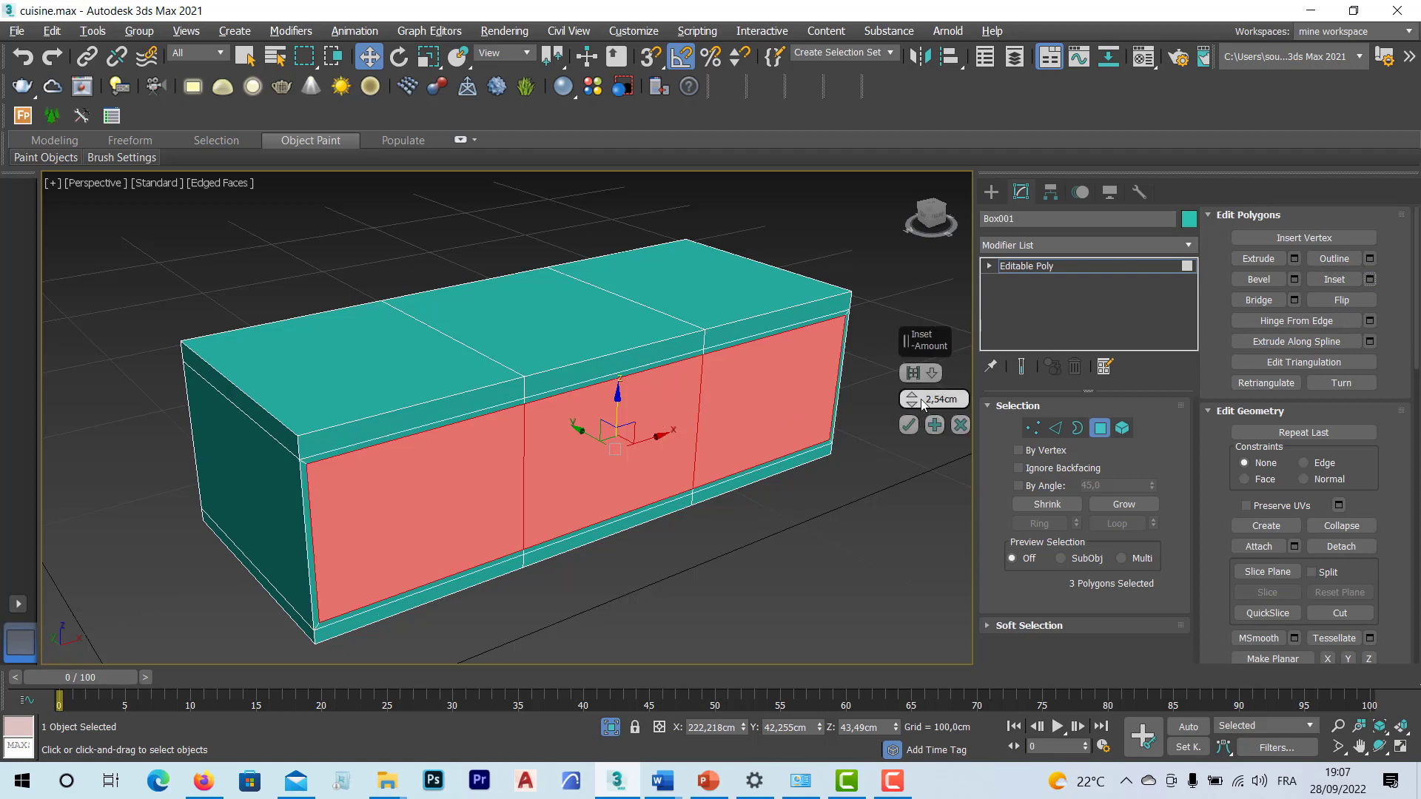
{"action": "mouse_move", "coordinate": [929, 375]}
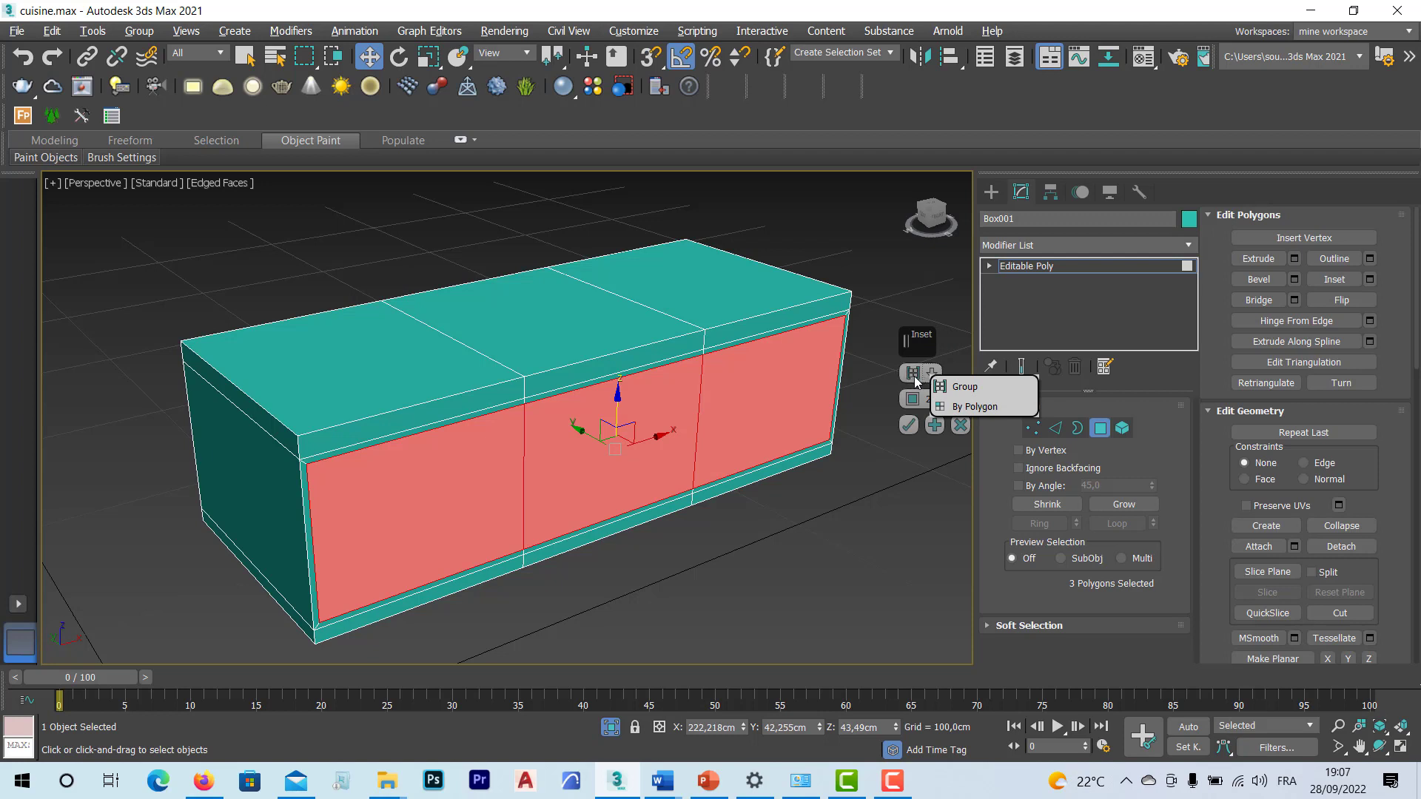
{"action": "left_click", "coordinate": [953, 386]}
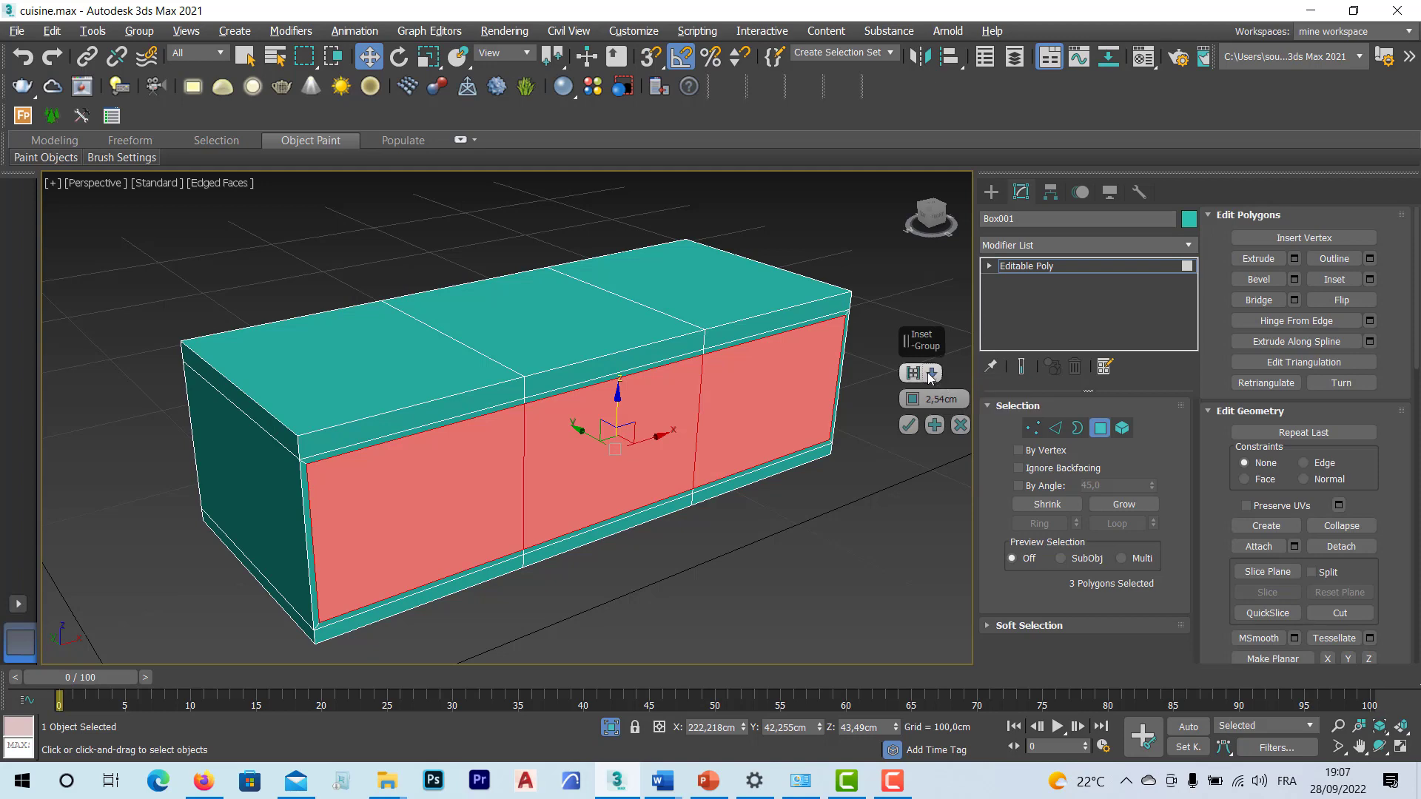
{"action": "mouse_move", "coordinate": [932, 376]}
{"action": "left_click", "coordinate": [962, 404]}
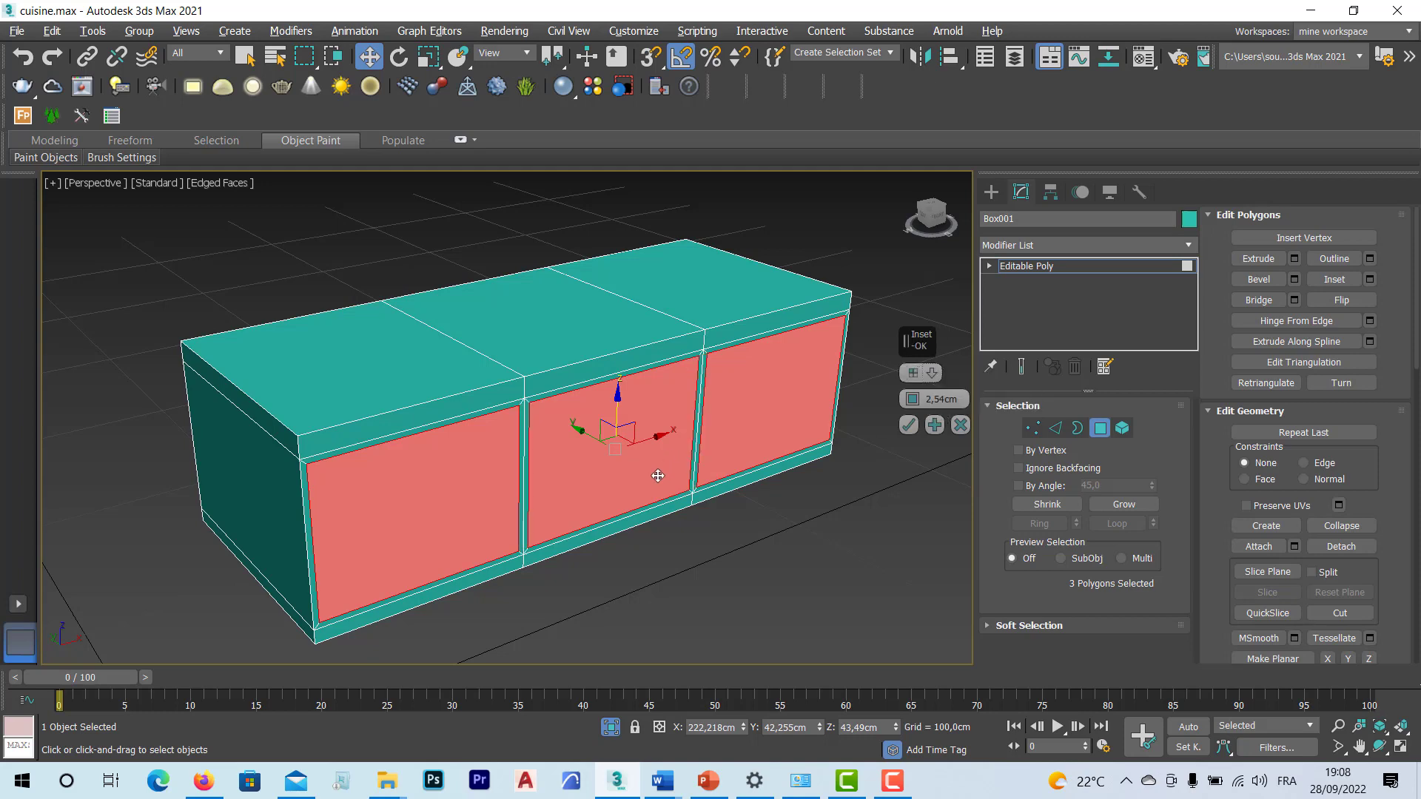
{"action": "mouse_move", "coordinate": [658, 476]}
{"action": "middle_mouse_down", "text": "alt"}
{"action": "mouse_move", "coordinate": [623, 467]}
{"action": "mouse_move", "coordinate": [644, 472]}
{"action": "middle_mouse_up", "text": "alt"}
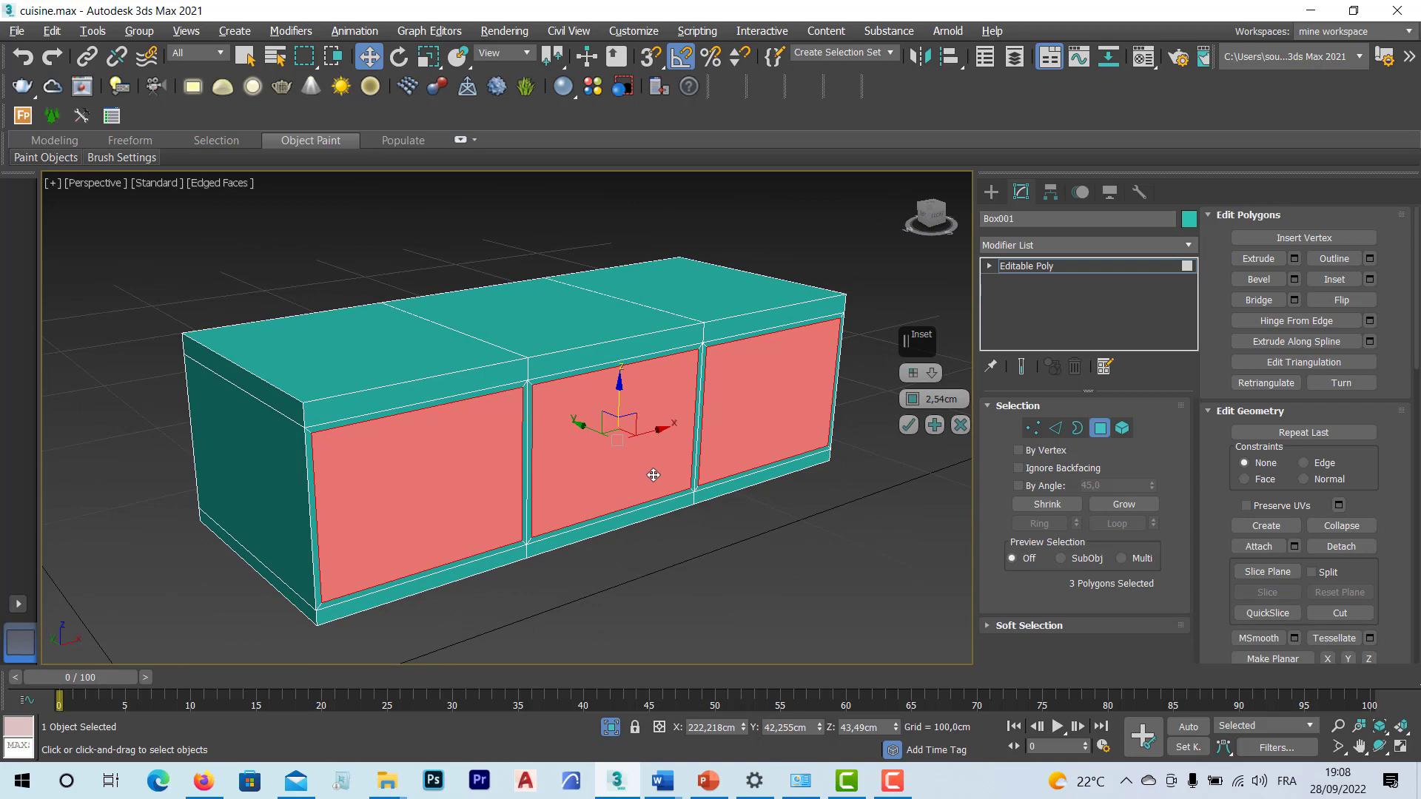
Step: Try extruding the inset front panels, cancel the extrusion and undo the inset
{"action": "left_click", "coordinate": [1294, 258]}
{"action": "middle_click_drag", "start_coordinate": [493, 512], "coordinate": [438, 498], "text": "alt"}
{"action": "left_click", "coordinate": [939, 450]}
{"action": "key", "text": "ctrl+z"}
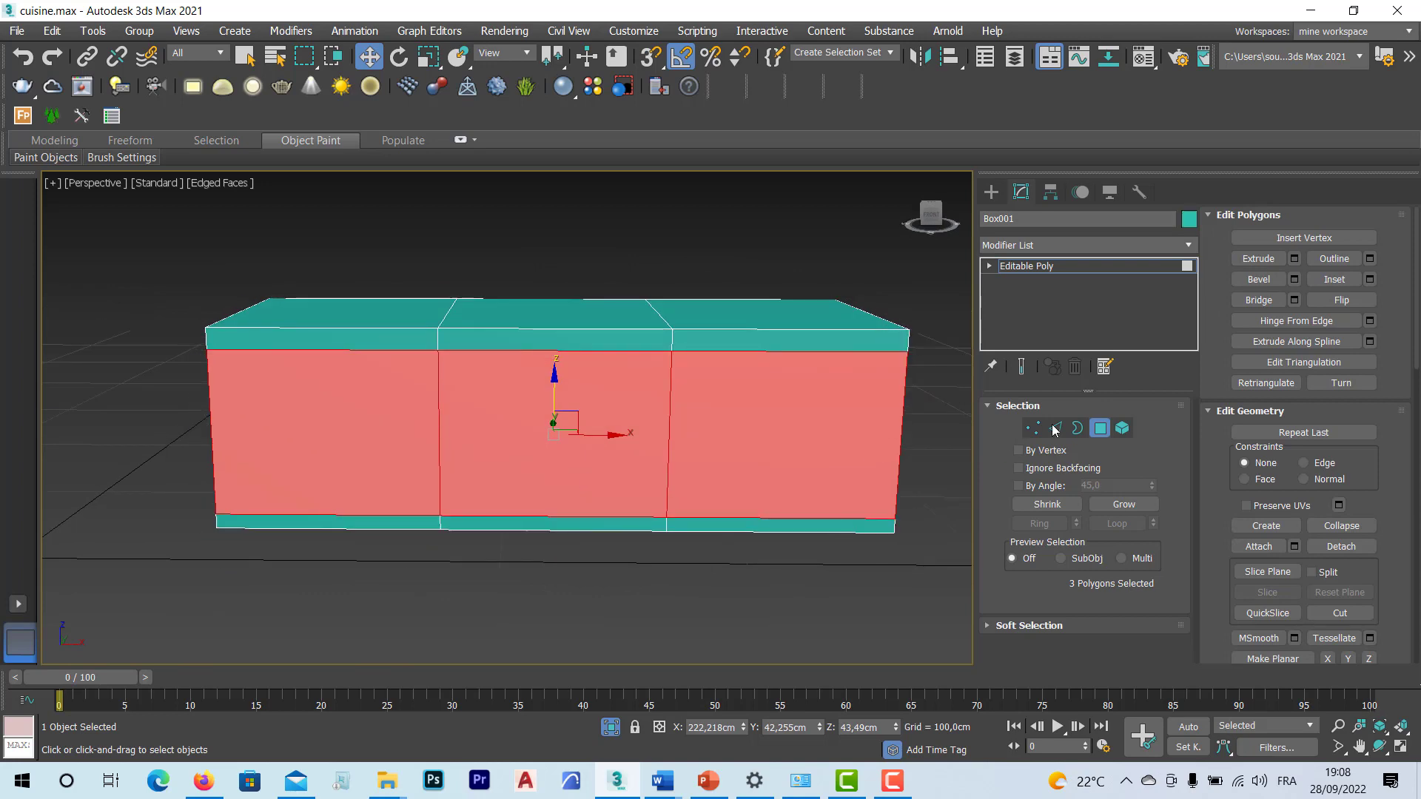
Step: Reapply the 2.54 cm By Polygon inset to the three front polygons and confirm it
{"action": "middle_click_drag", "start_coordinate": [616, 498], "coordinate": [701, 515], "text": "alt"}
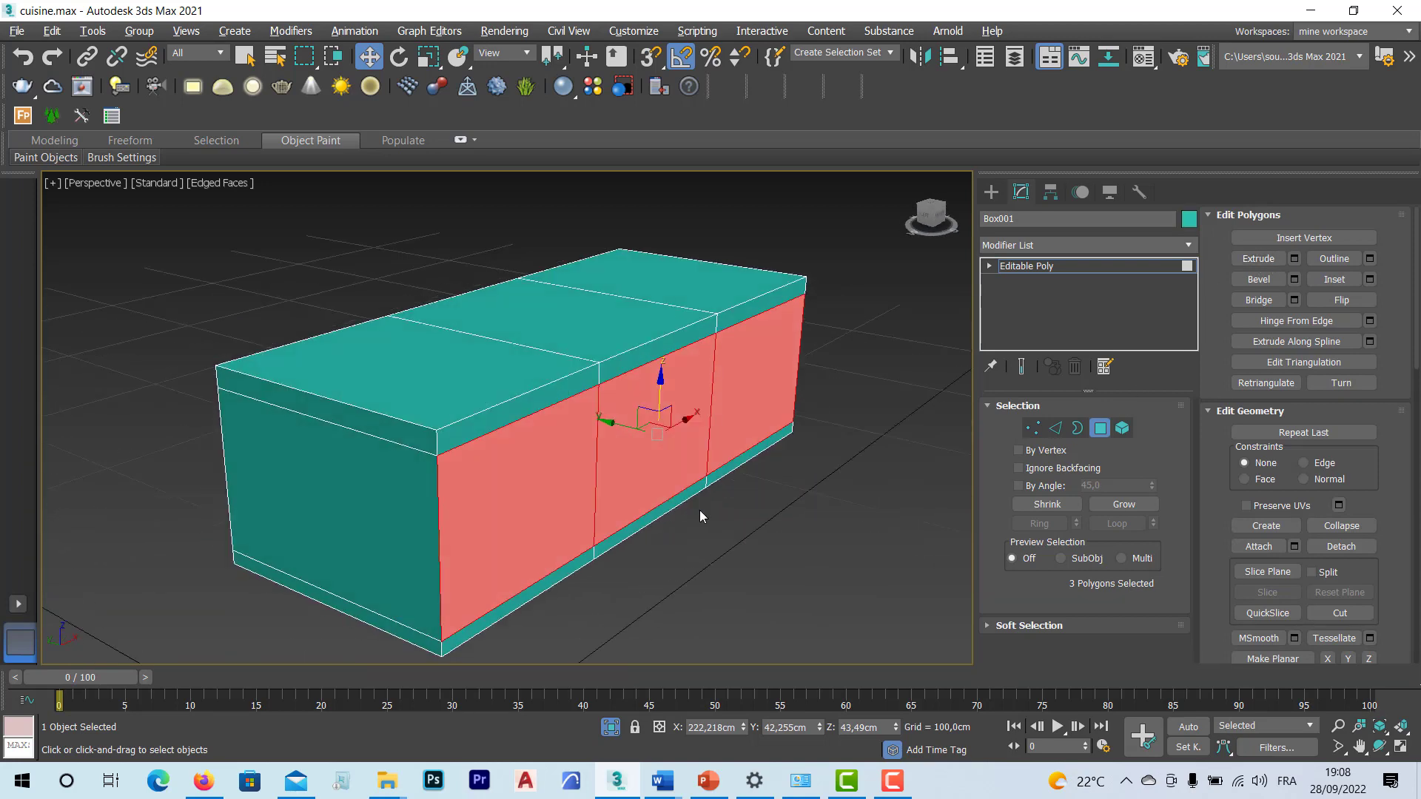
{"action": "left_click", "coordinate": [1369, 279]}
{"action": "middle_click_drag", "start_coordinate": [770, 474], "coordinate": [838, 470], "text": "alt"}
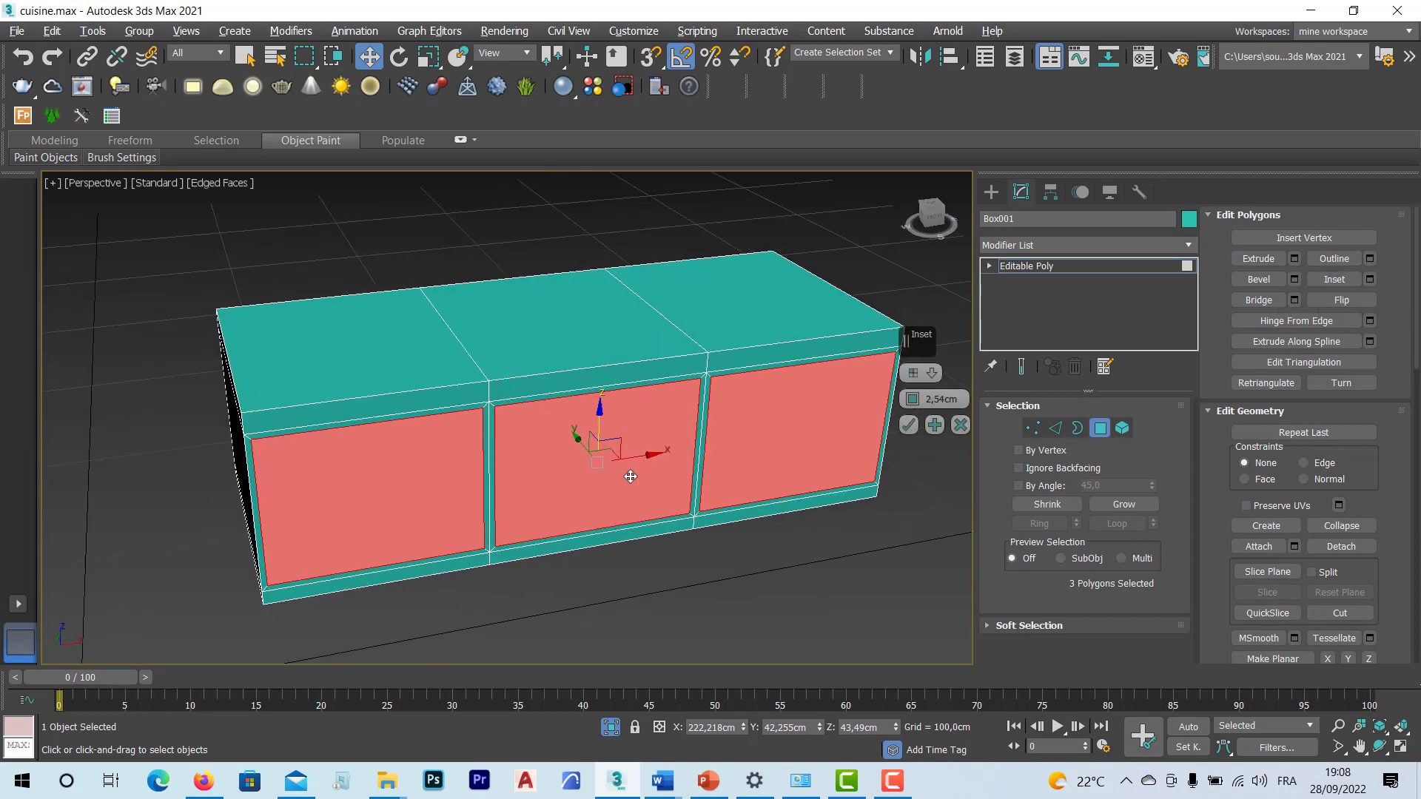
{"action": "left_click", "coordinate": [907, 426]}
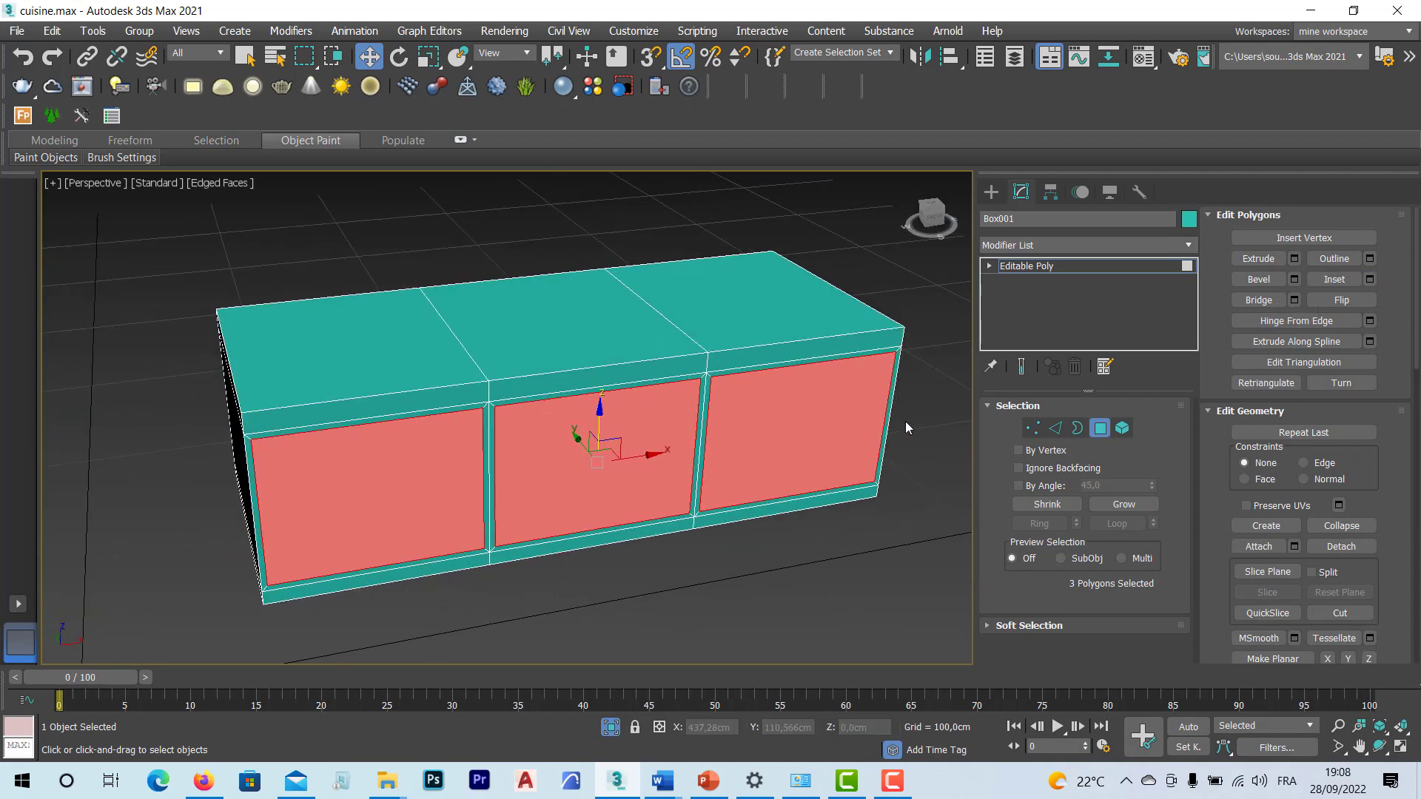
{"action": "left_click", "coordinate": [1294, 259]}
{"action": "middle_click_drag", "start_coordinate": [509, 534], "coordinate": [544, 522], "text": "alt"}
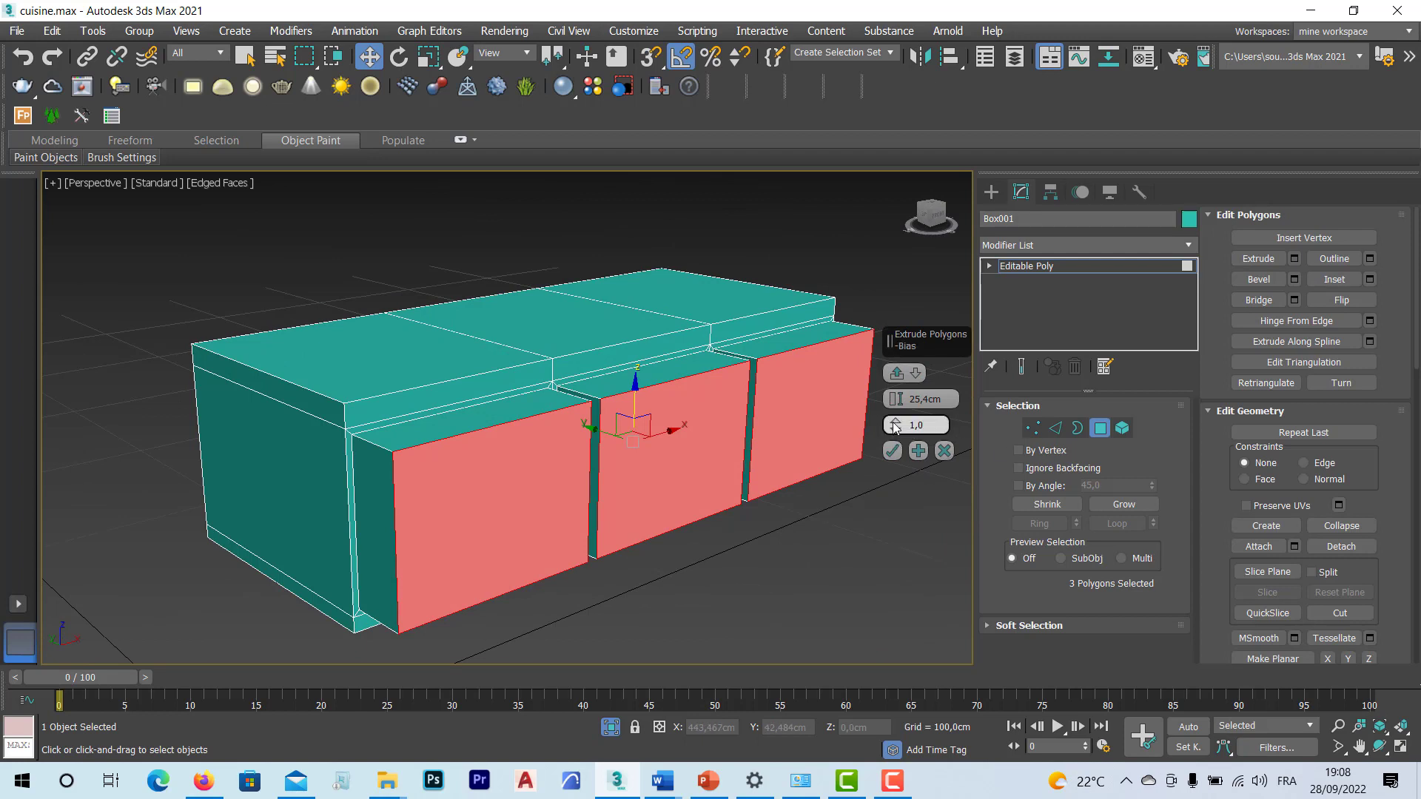
{"action": "left_click", "coordinate": [942, 452]}
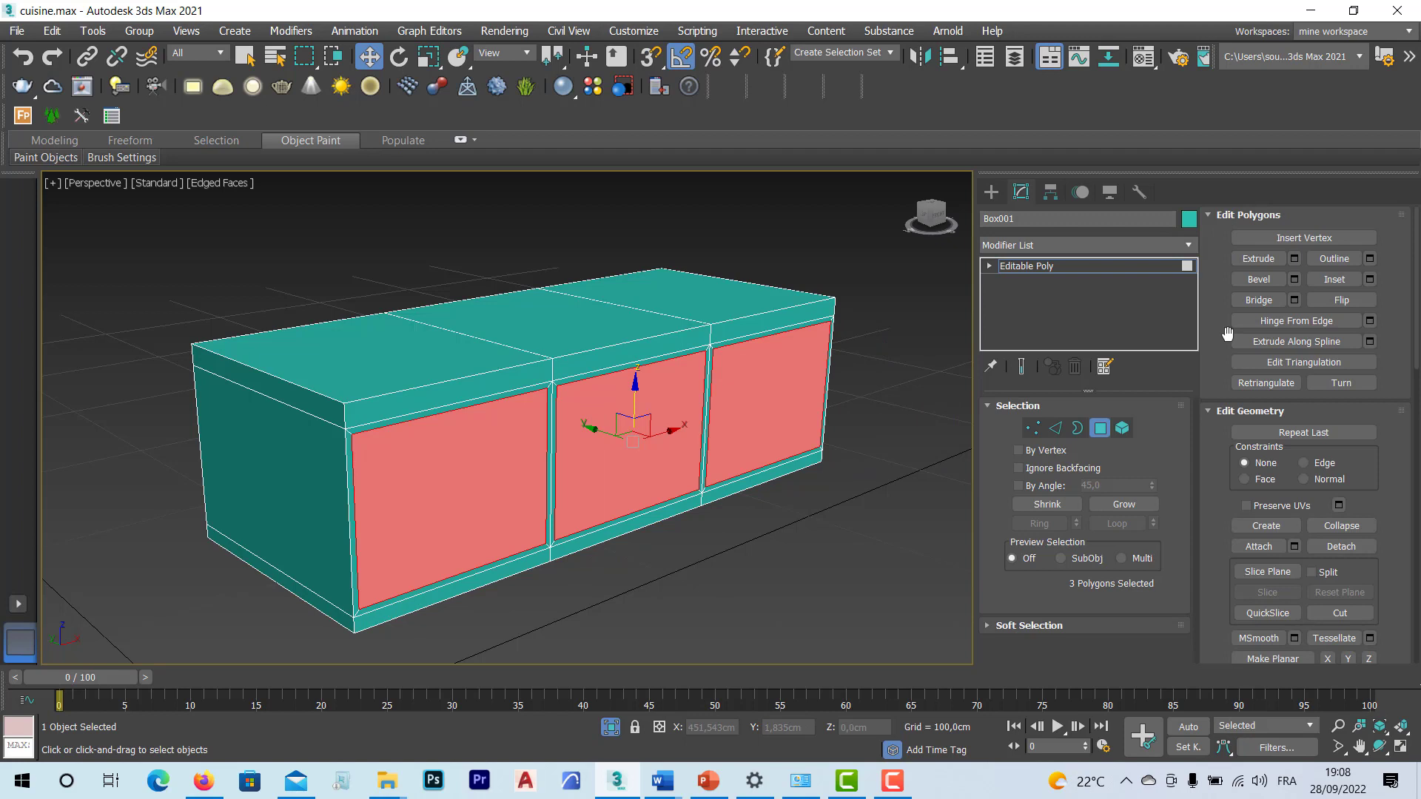
Step: Extrude the three inset front panels outward by 2.951 cm and leave polygon editing
{"action": "left_click", "coordinate": [1295, 259]}
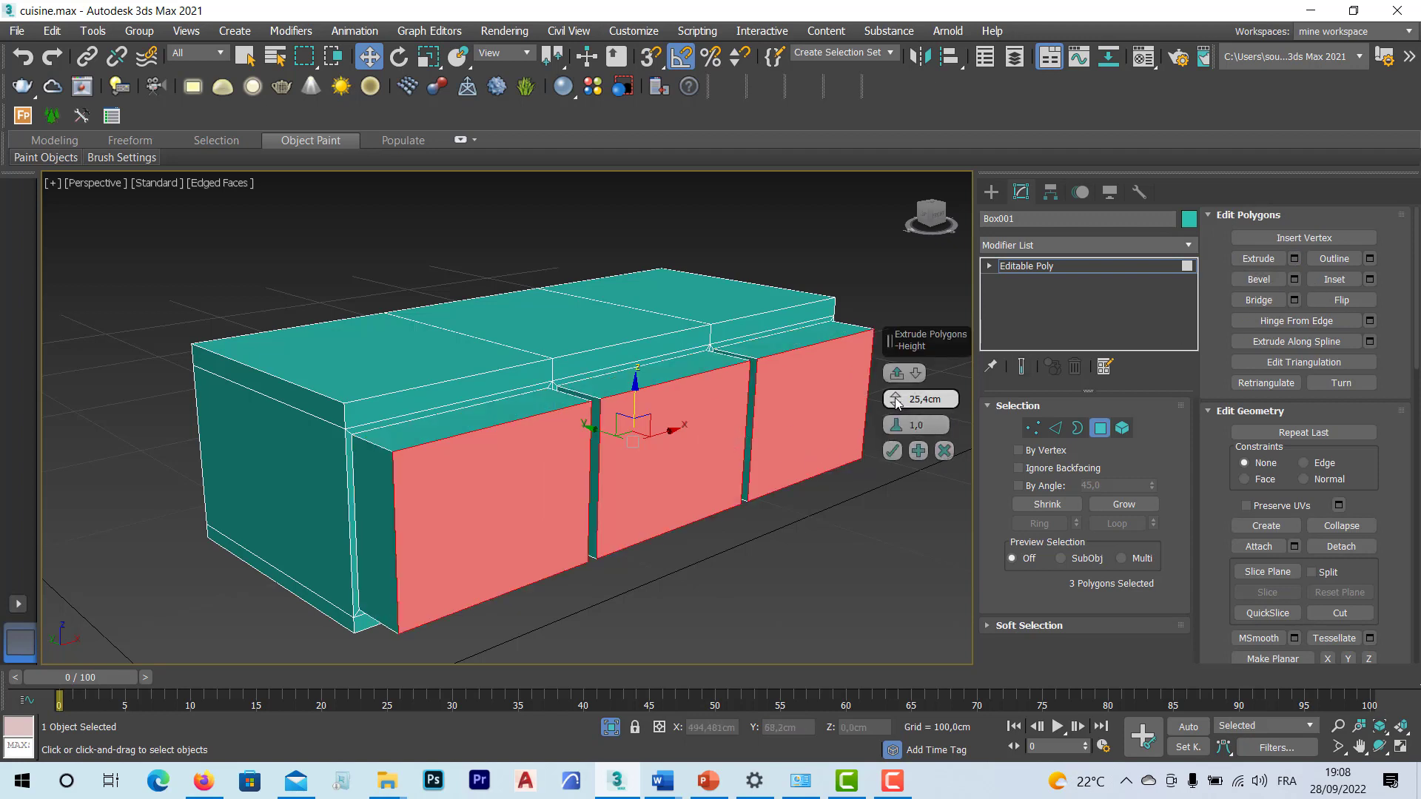
{"action": "left_click_drag", "start_coordinate": [897, 400], "coordinate": [901, 447]}
{"action": "middle_click_drag", "start_coordinate": [851, 455], "coordinate": [444, 488], "text": "alt"}
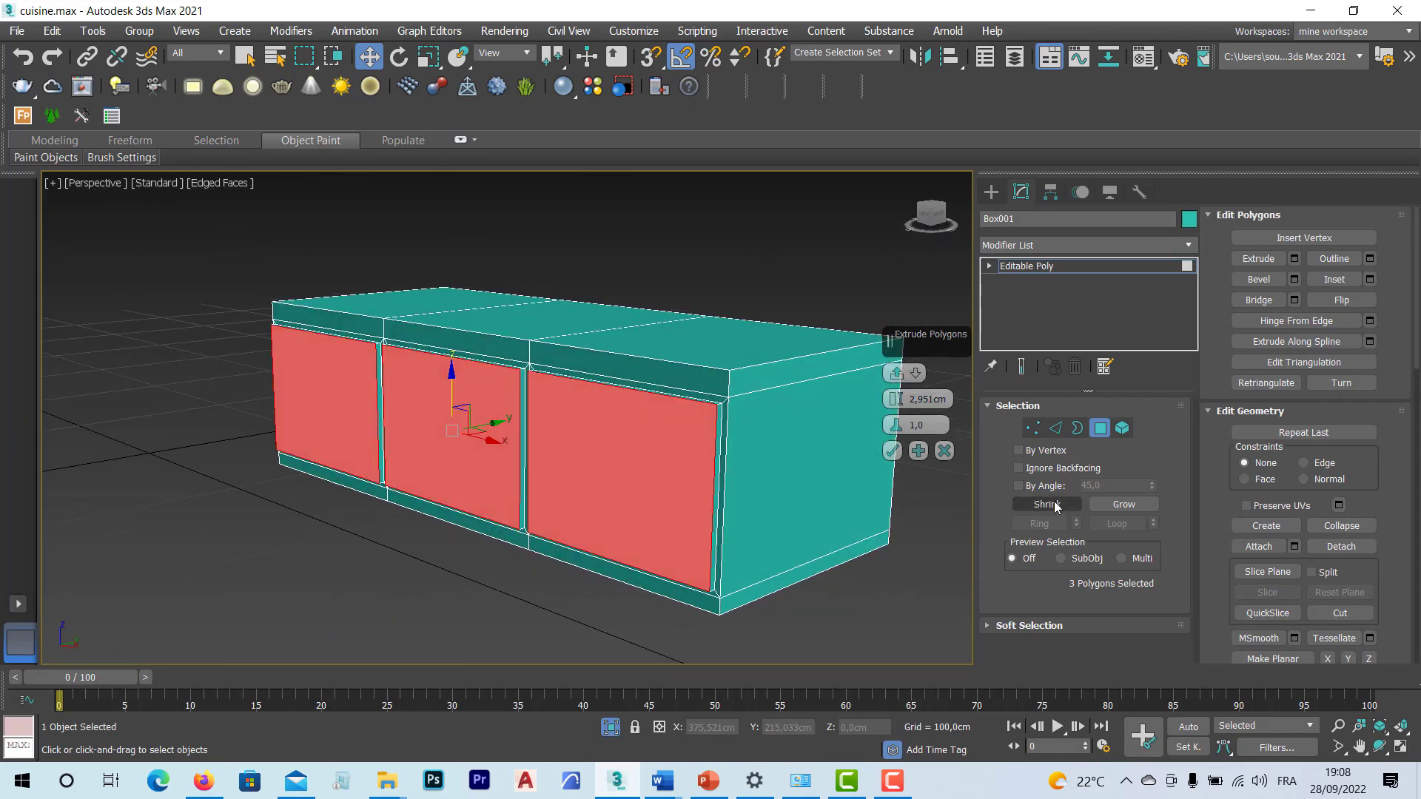
{"action": "left_click", "coordinate": [892, 452]}
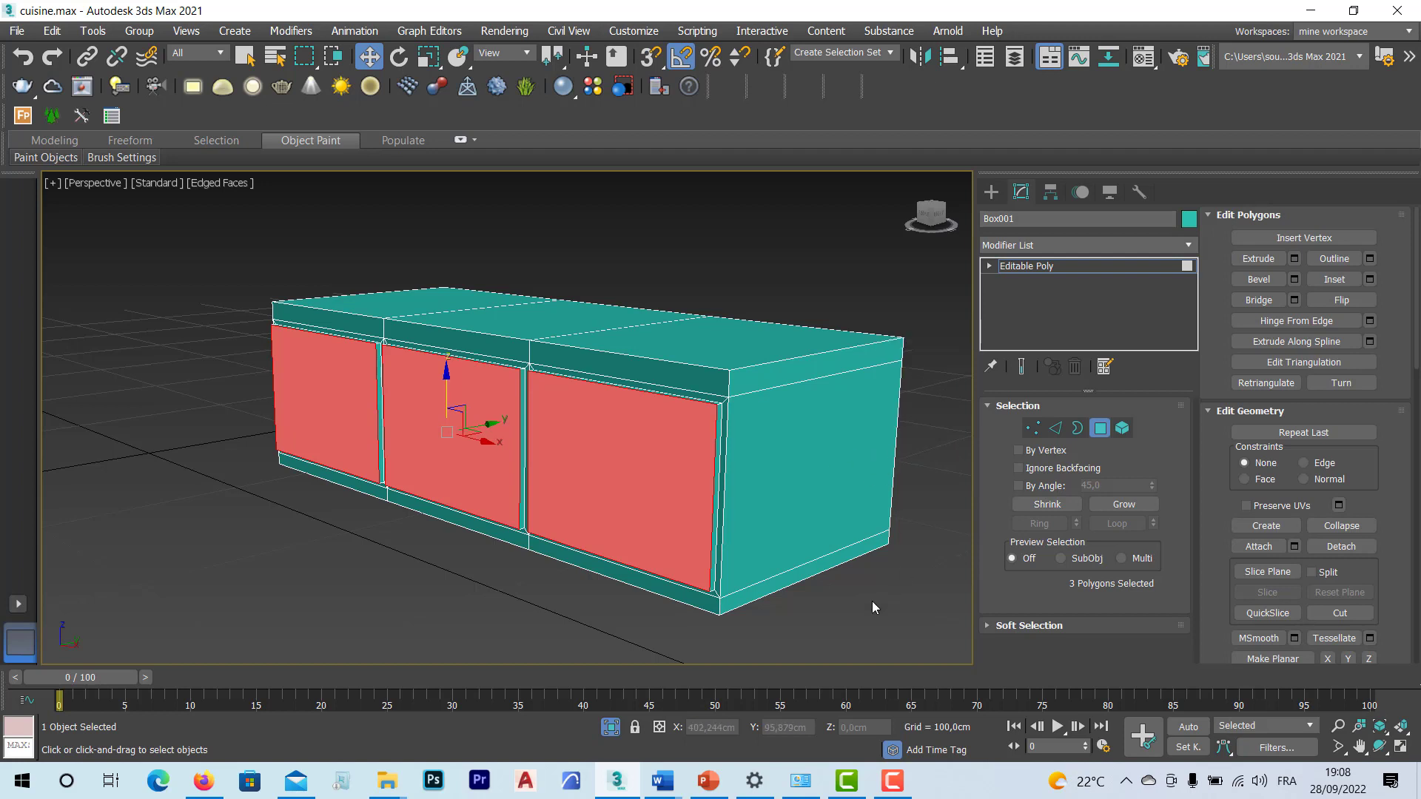
{"action": "left_click", "coordinate": [1100, 429]}
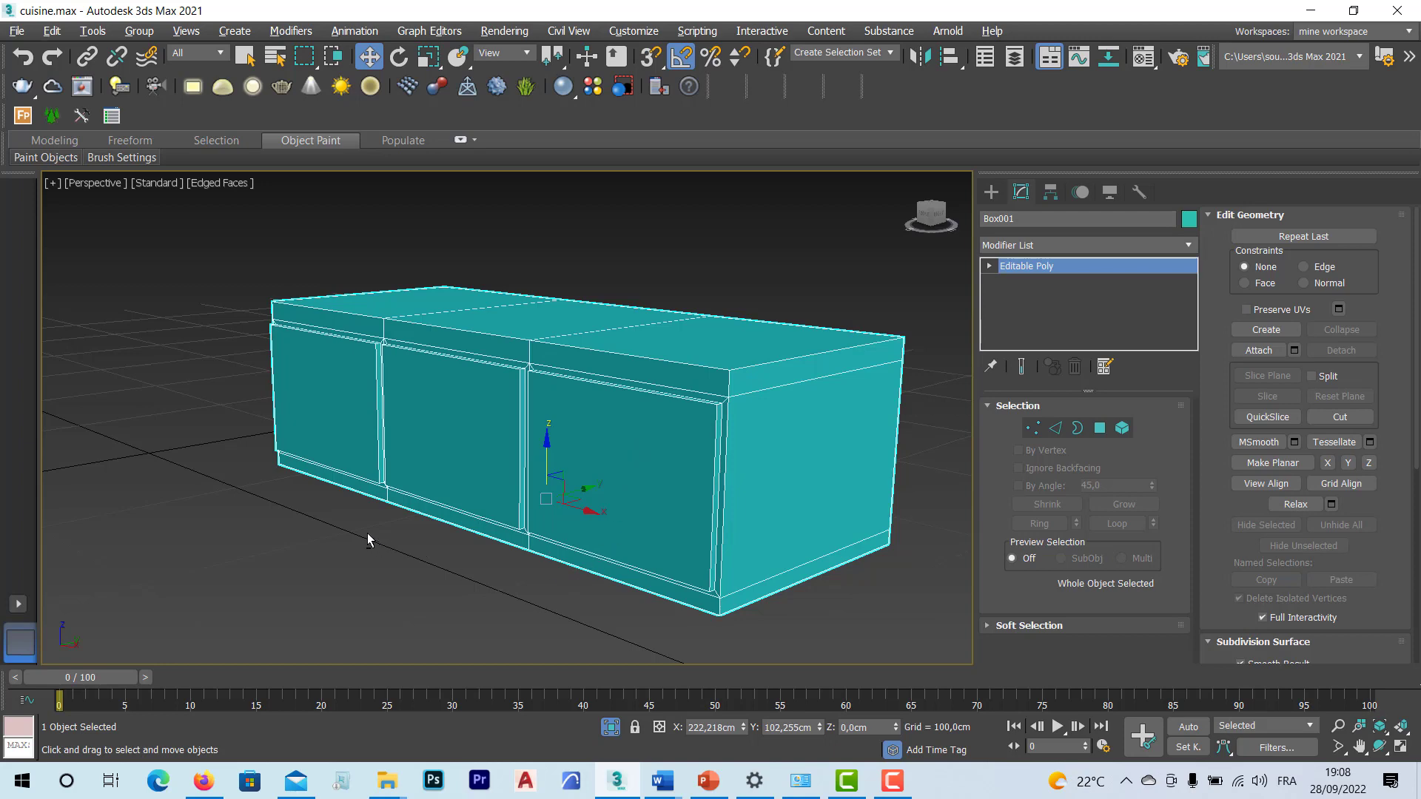
Step: Select the three large polygons on the opposite long face and inset them separately by 2.54 cm
{"action": "middle_click_drag", "start_coordinate": [367, 533], "coordinate": [723, 488], "text": "alt"}
{"action": "left_click", "coordinate": [1100, 427]}
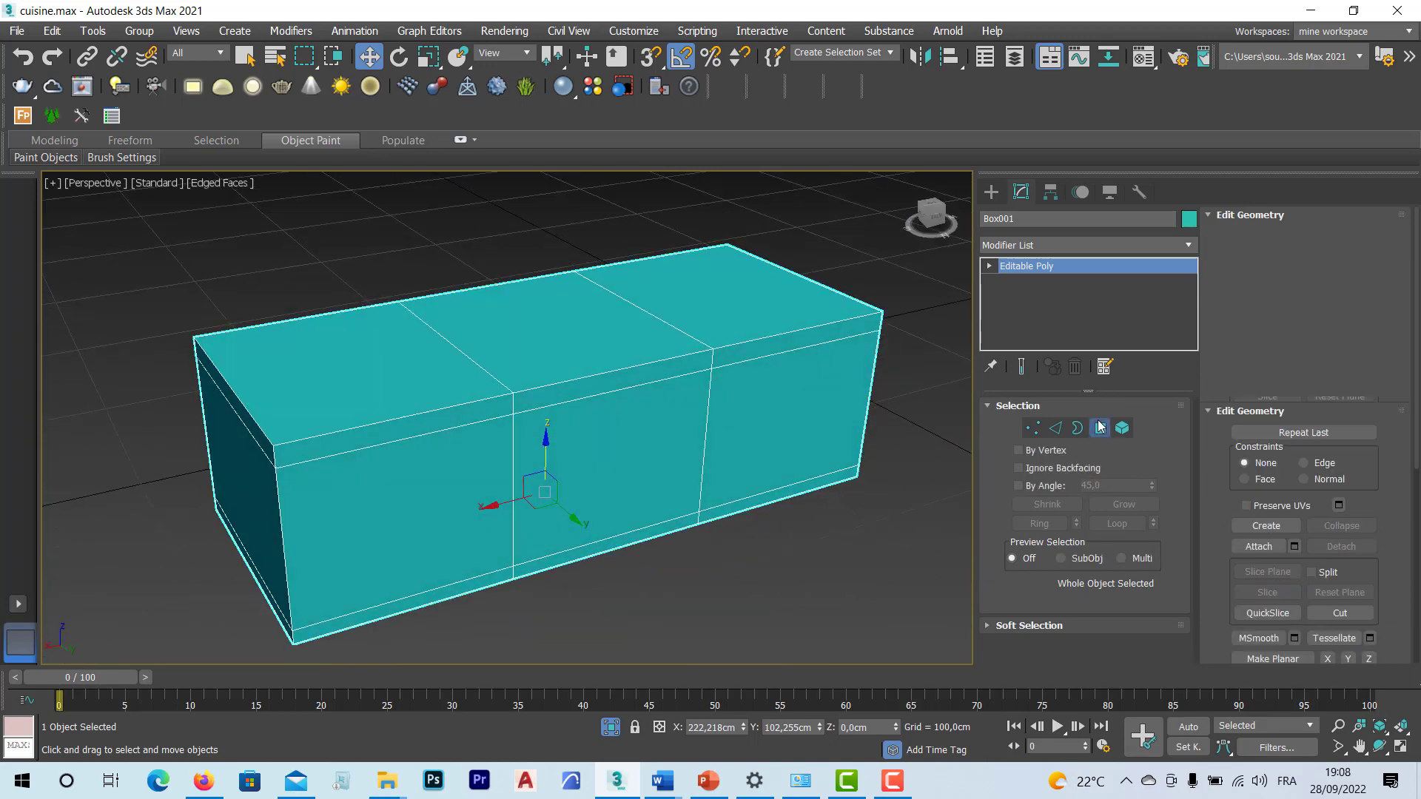
{"action": "left_click", "coordinate": [767, 438]}
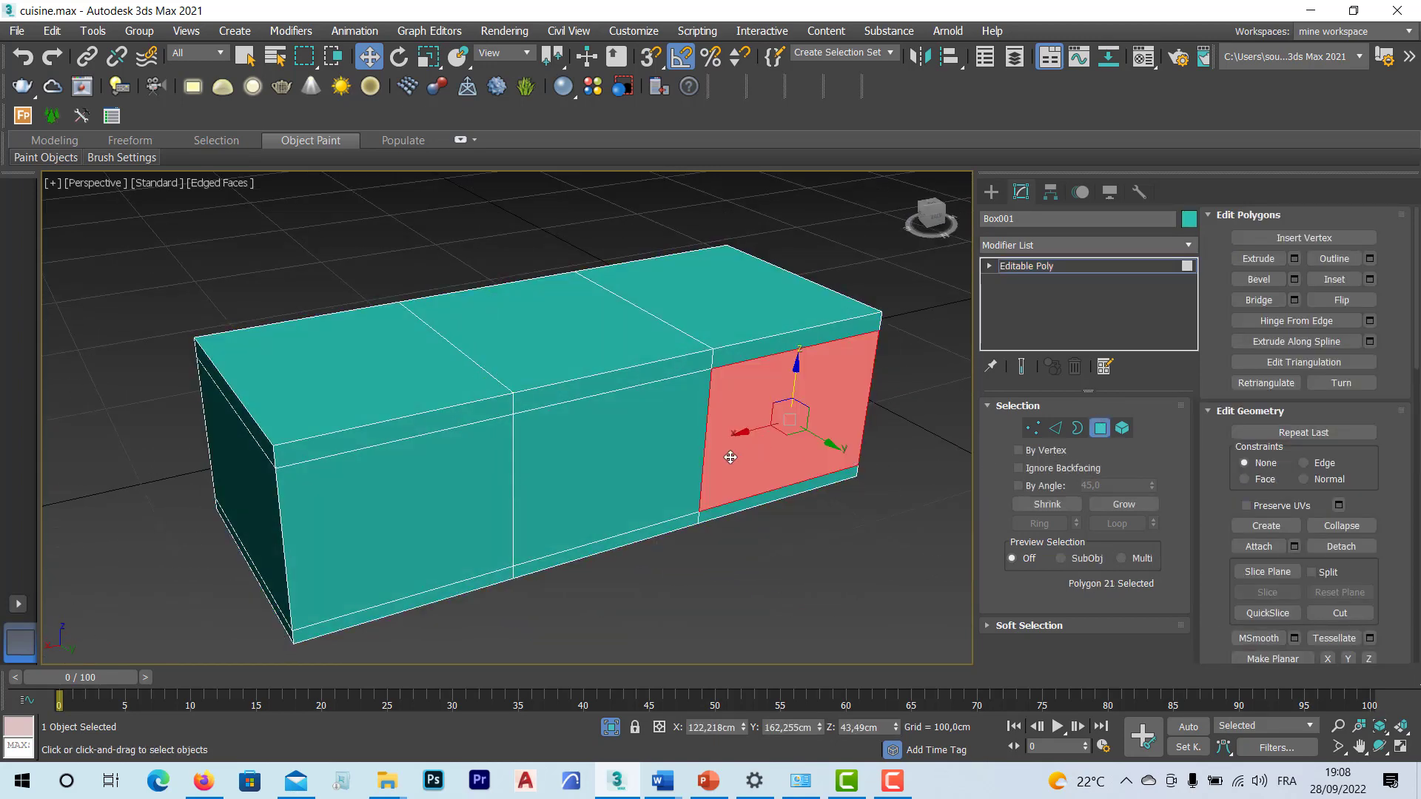
{"action": "left_click", "coordinate": [603, 472], "text": "ctrl"}
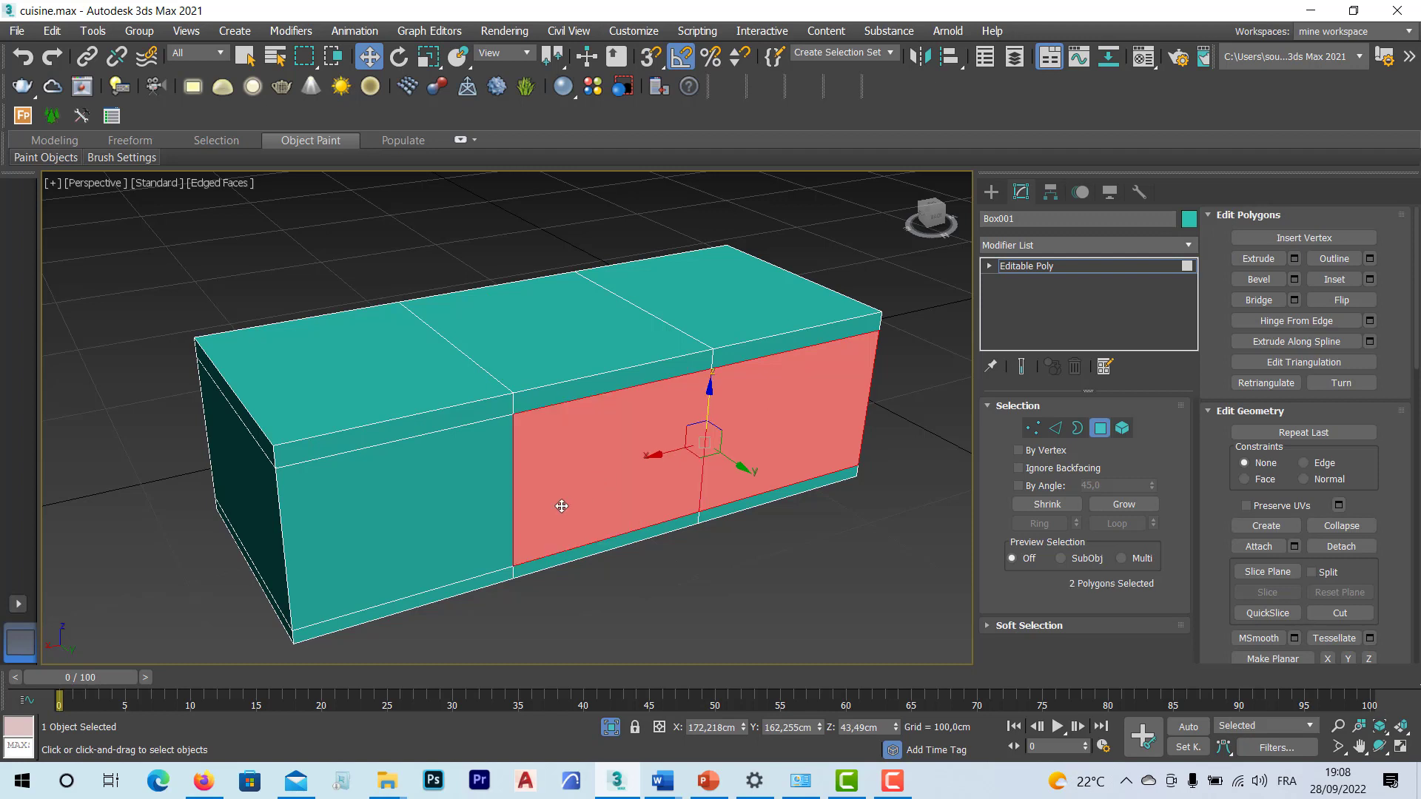
{"action": "left_click", "coordinate": [414, 518], "text": "ctrl"}
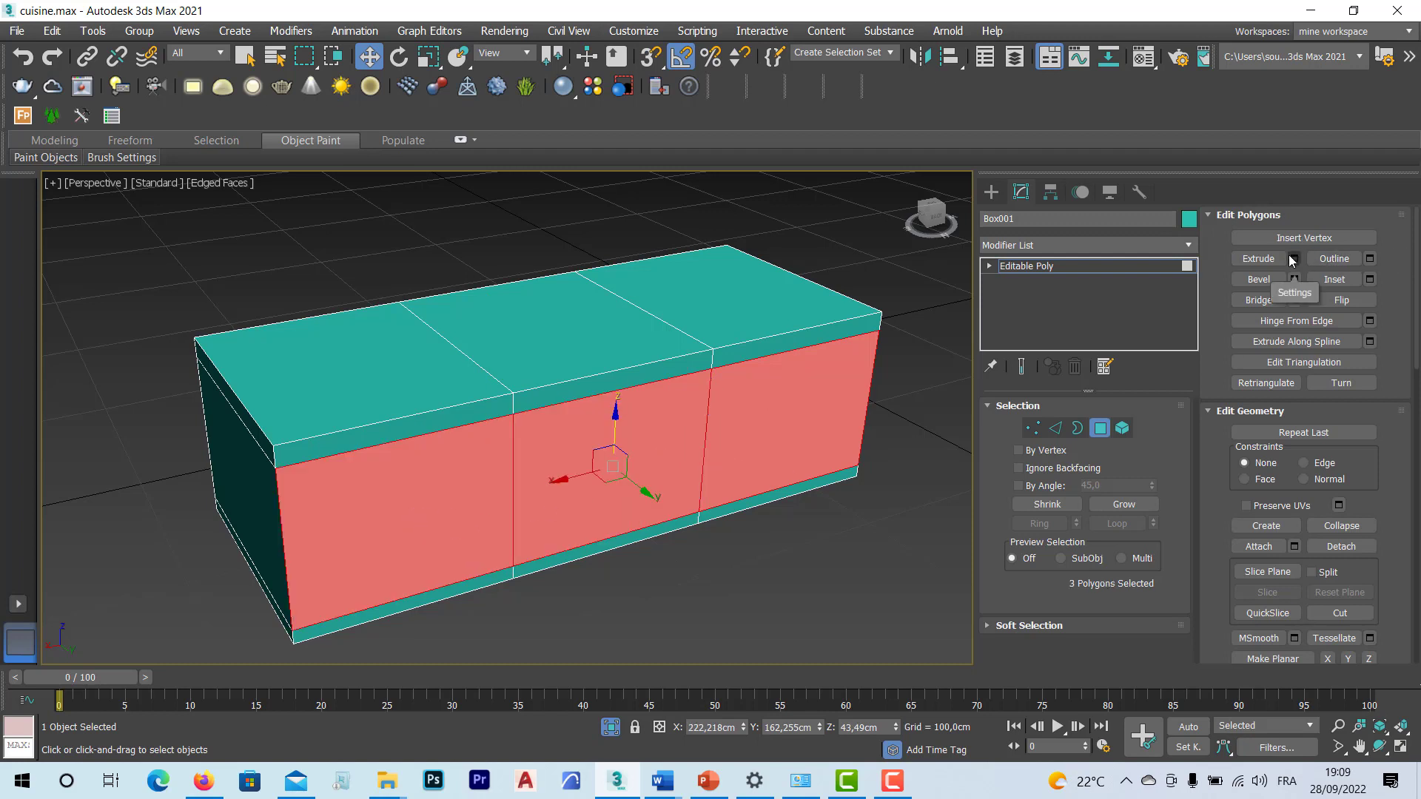
{"action": "left_click", "coordinate": [1370, 279]}
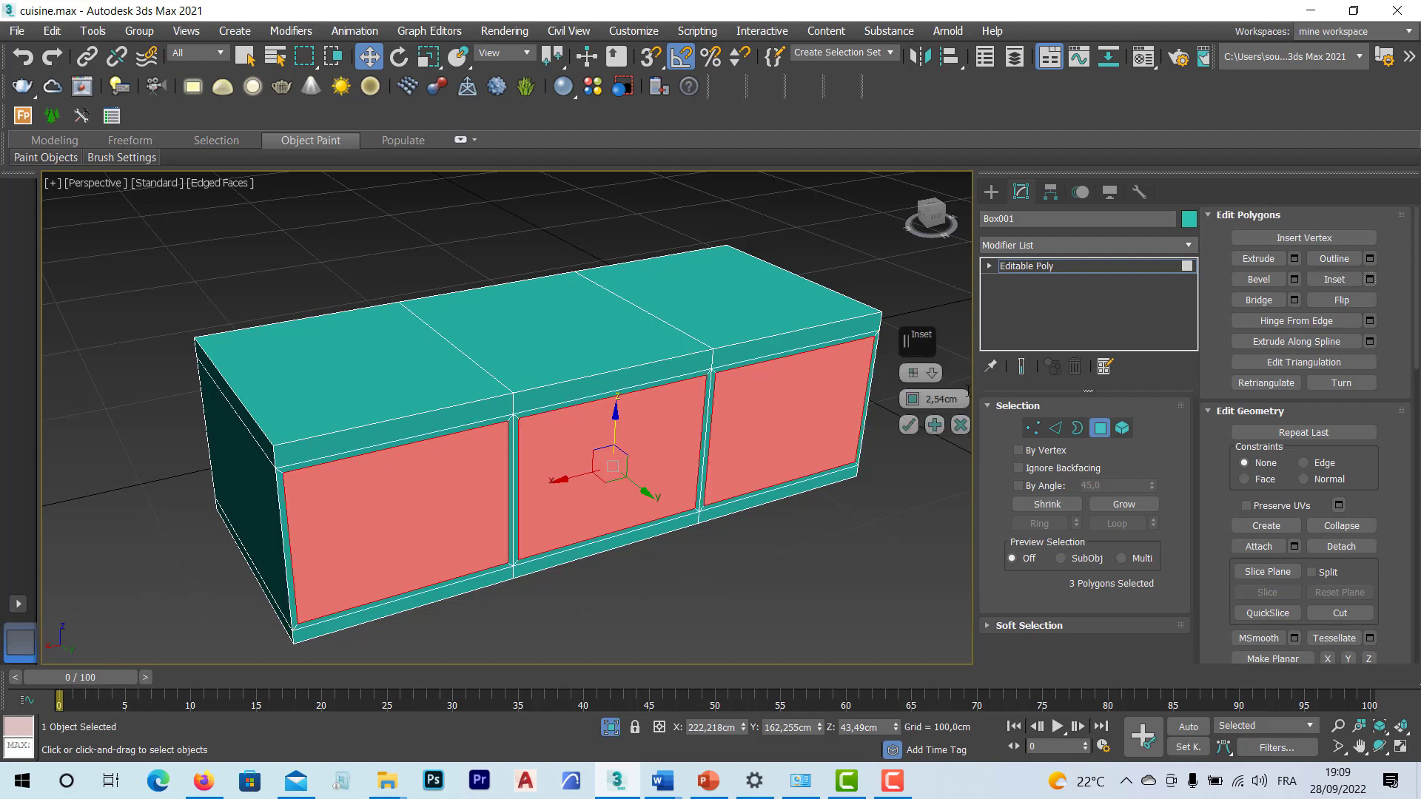
{"action": "left_click", "coordinate": [909, 425]}
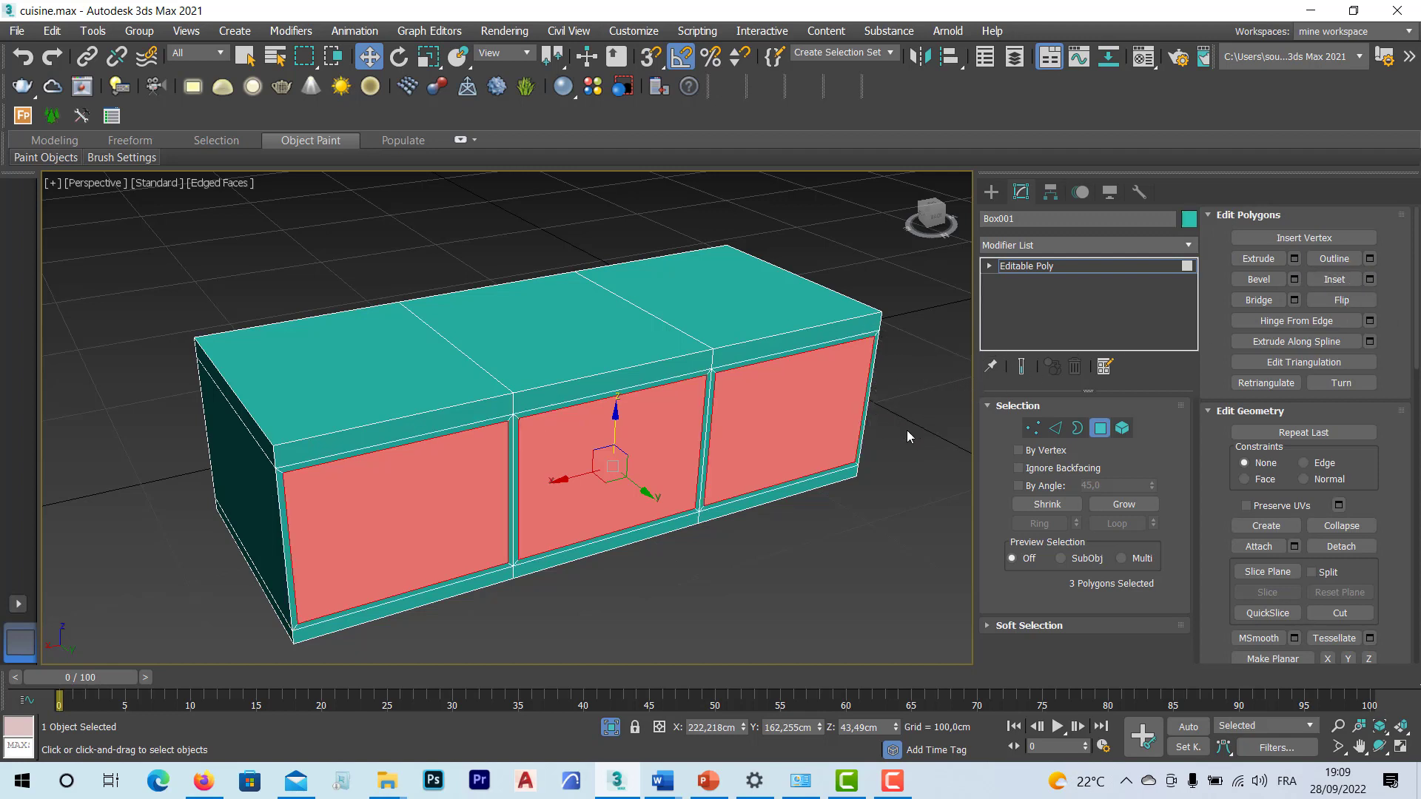
Step: Extrude the three inset panels on this long face by 2.951 cm, then deselect them and leave polygon editing
{"action": "left_click", "coordinate": [1294, 259]}
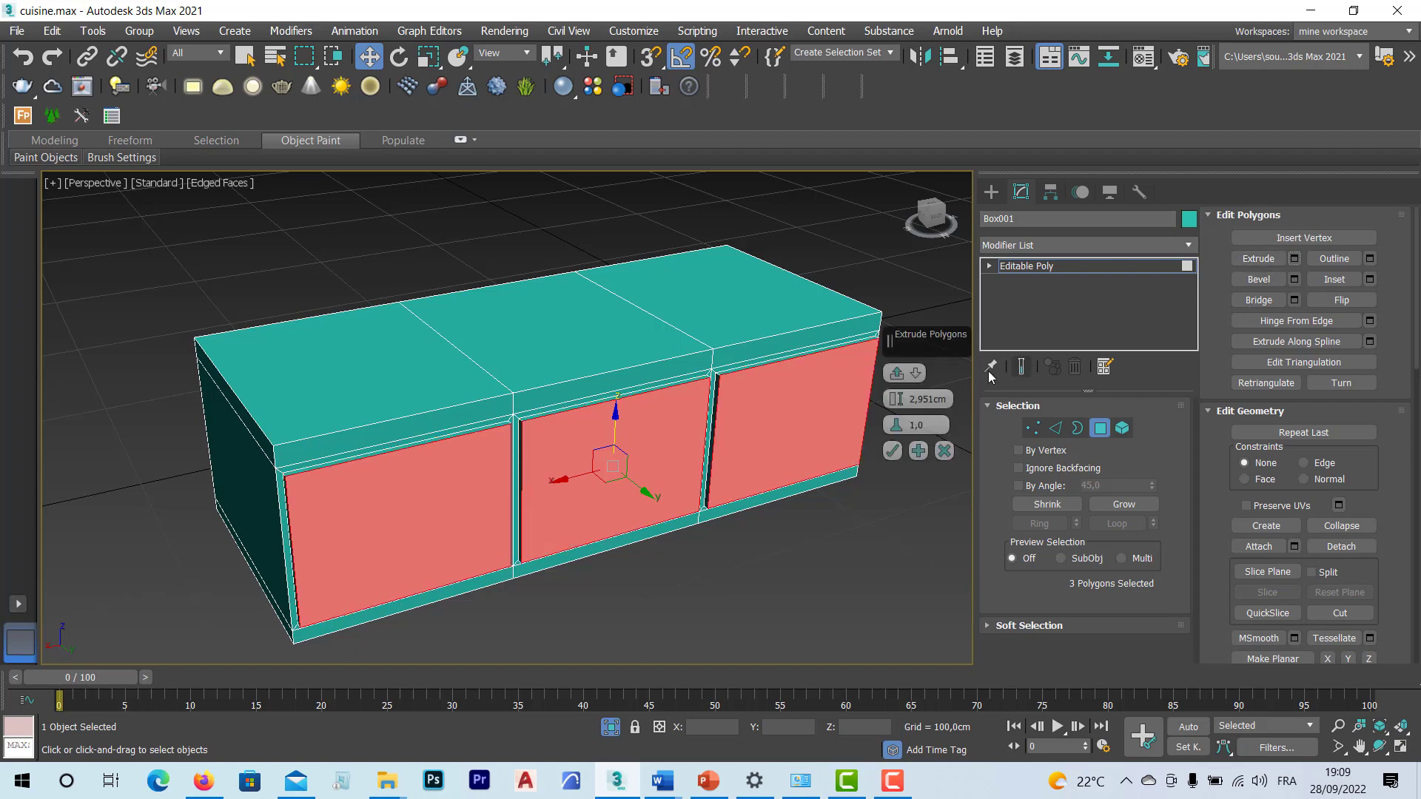
{"action": "left_click", "coordinate": [892, 451]}
{"action": "left_click", "coordinate": [823, 558]}
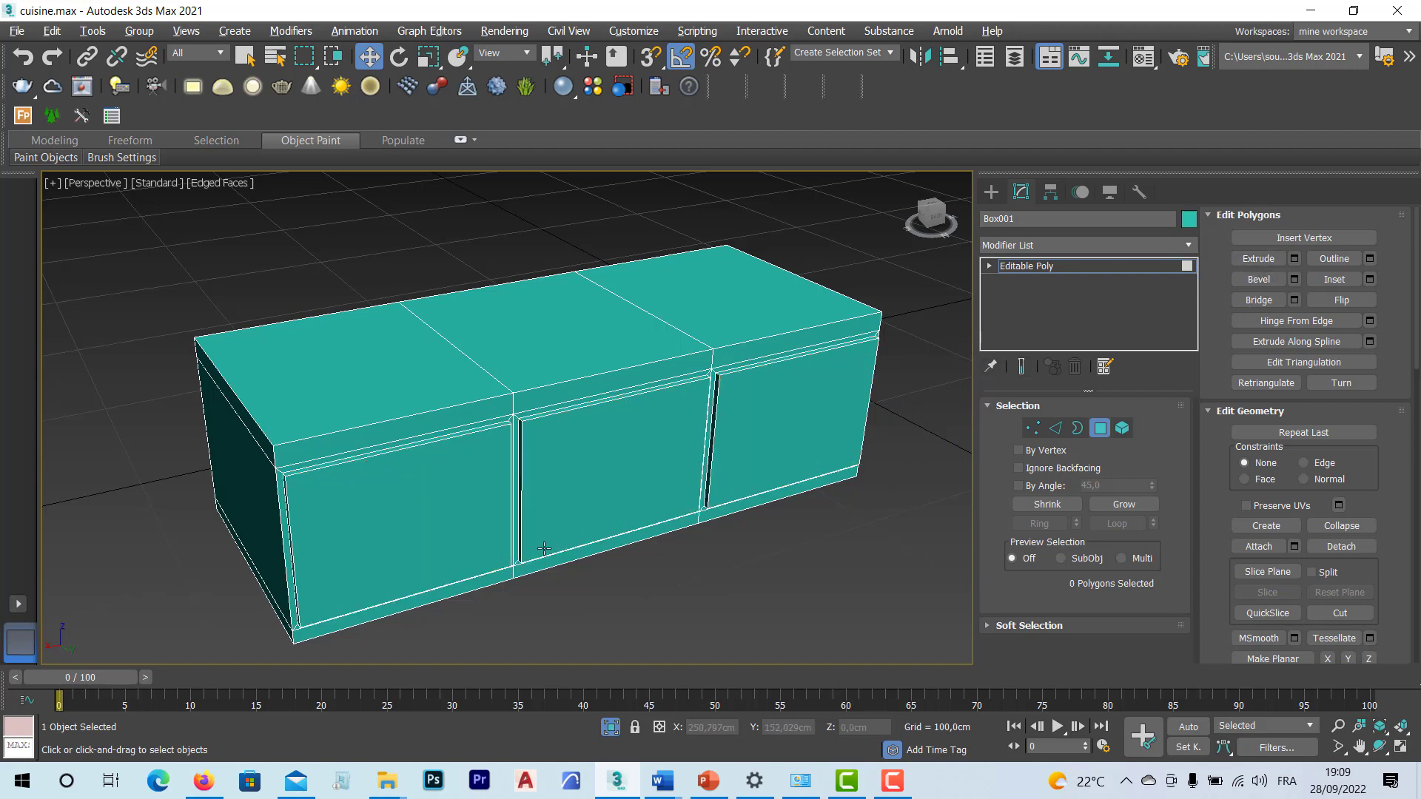
{"action": "middle_click_drag", "start_coordinate": [545, 549], "coordinate": [574, 469], "text": "alt"}
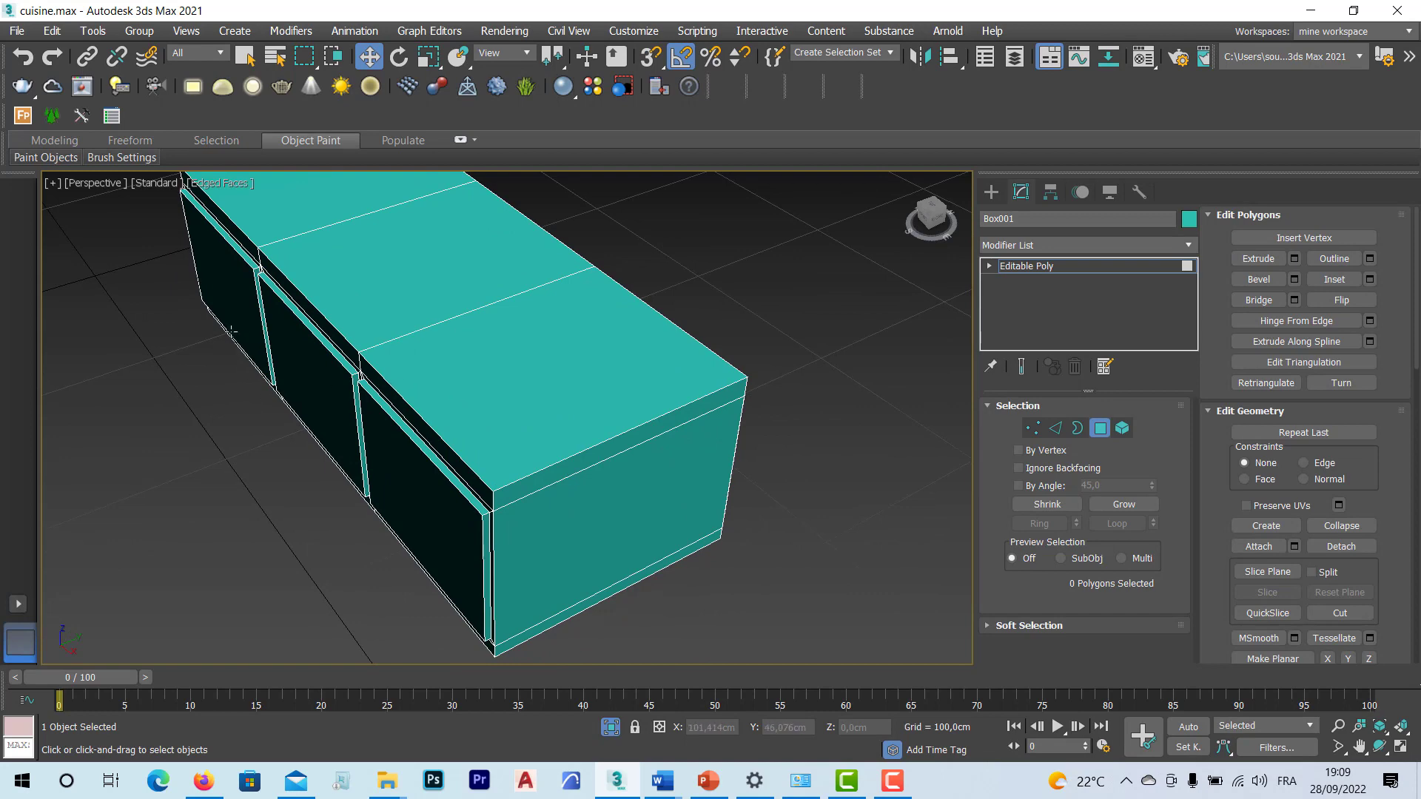
{"action": "middle_click_drag", "start_coordinate": [593, 452], "coordinate": [339, 434], "text": "alt"}
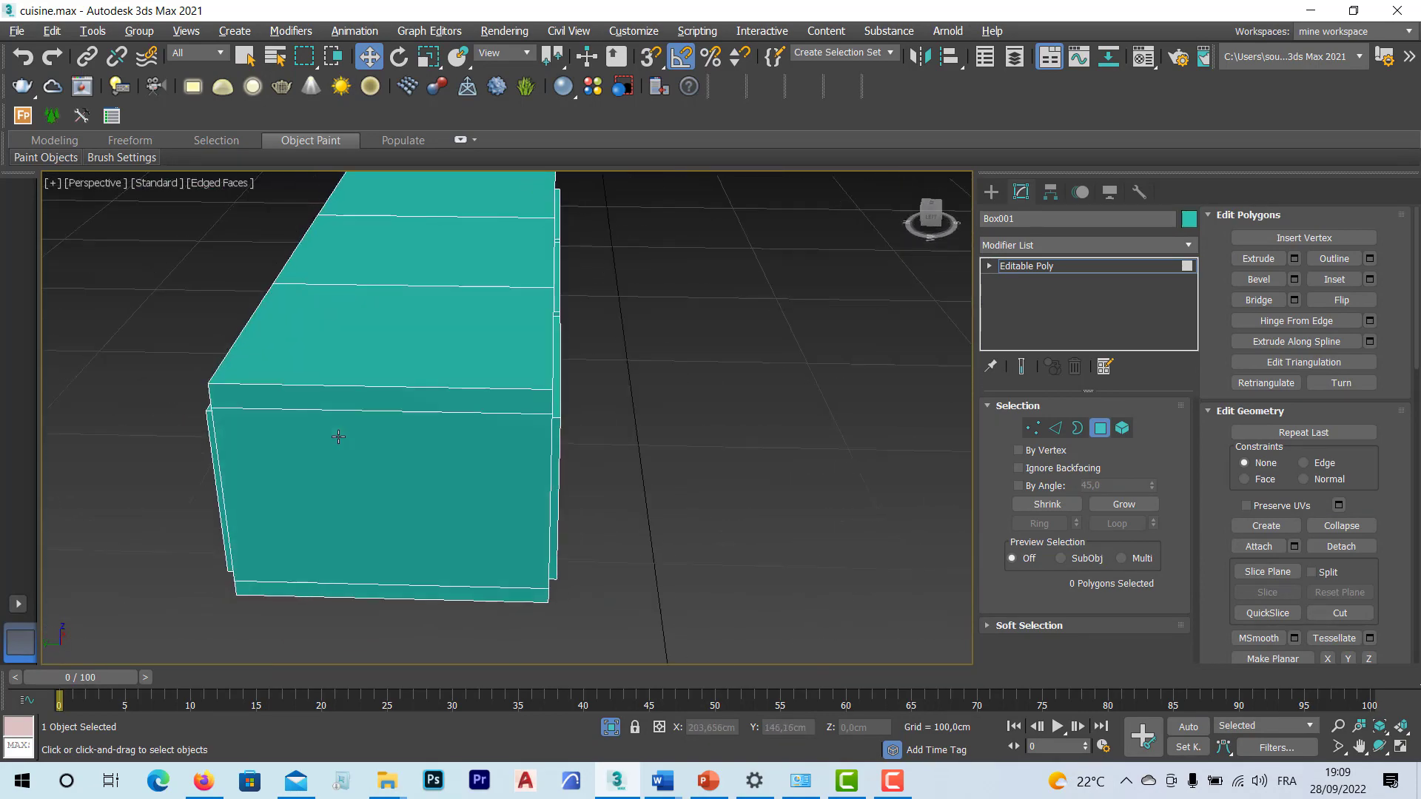
{"action": "left_click", "coordinate": [1099, 430]}
Step: End the isolation of the island base to show the whole kitchen, and inspect the panelled front beneath the countertop
{"action": "middle_click_drag", "start_coordinate": [815, 455], "coordinate": [687, 539], "text": "alt"}
{"action": "left_click", "coordinate": [610, 727]}
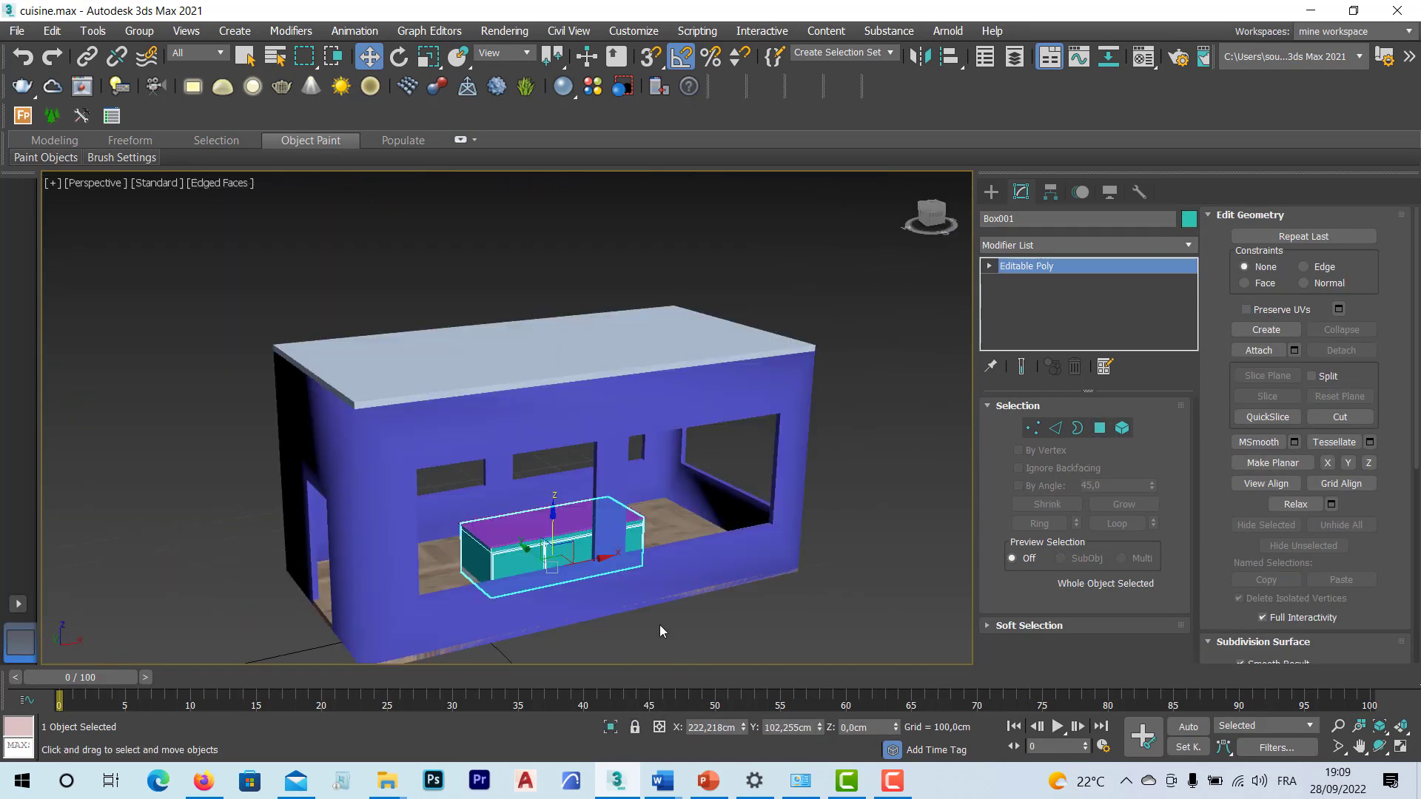
{"action": "scroll", "coordinate": [540, 535], "scroll_direction": "up", "scroll_amount": 5}
{"action": "scroll", "coordinate": [540, 536], "scroll_direction": "down", "scroll_amount": 3}
{"action": "middle_click_drag", "start_coordinate": [580, 586], "coordinate": [554, 474], "text": "alt"}
{"action": "scroll", "coordinate": [554, 474], "scroll_direction": "up", "scroll_amount": 2}
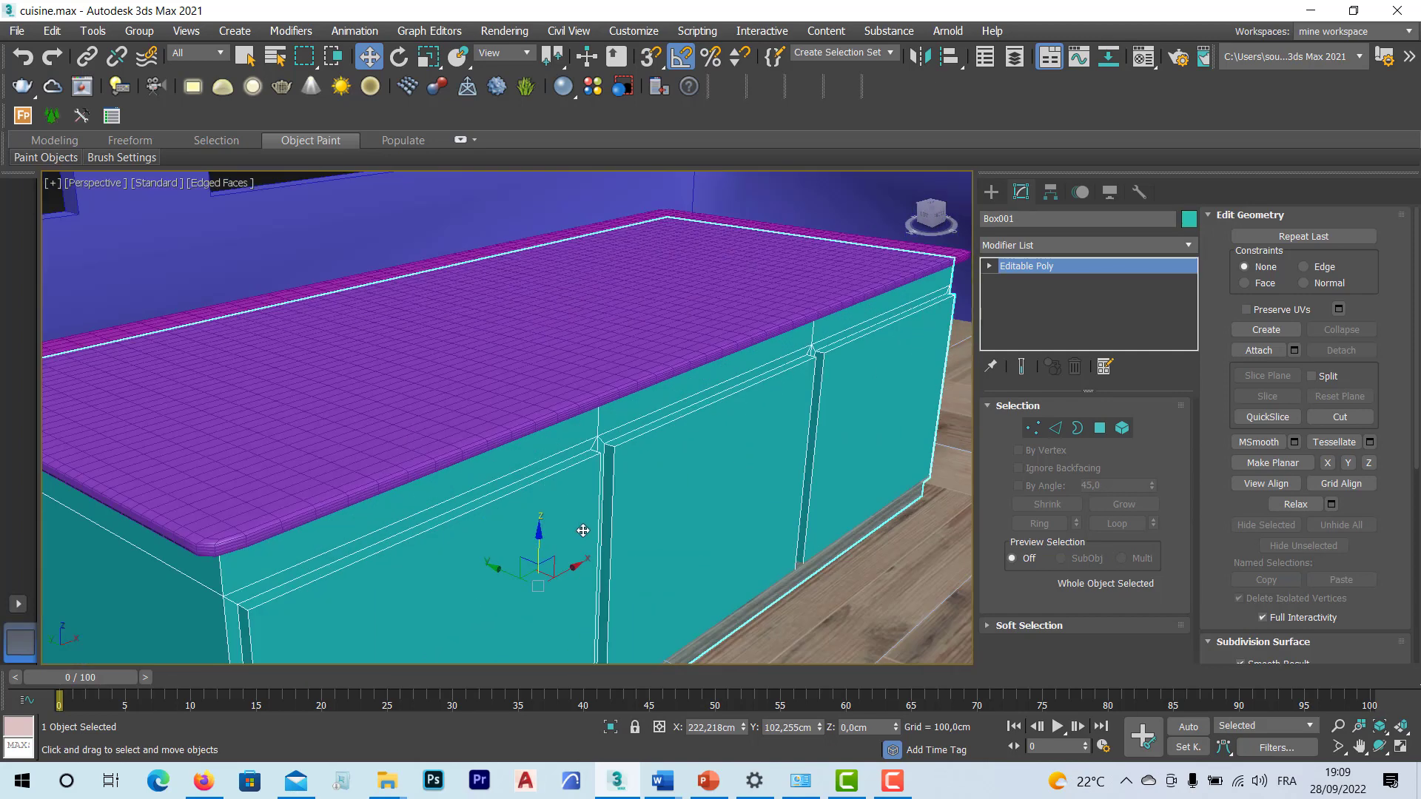
{"action": "scroll", "coordinate": [585, 504], "scroll_direction": "up", "scroll_amount": 3}
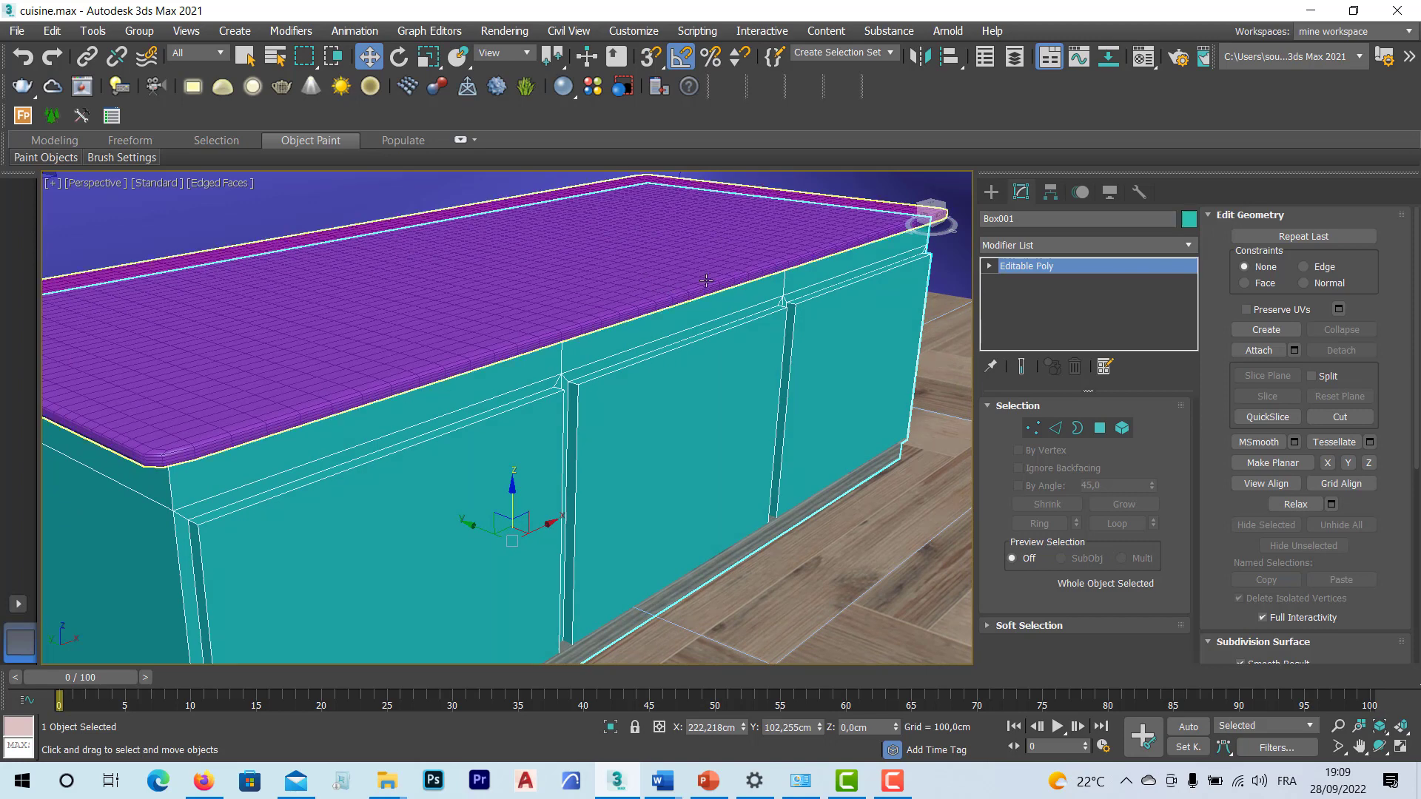
{"action": "left_click", "coordinate": [593, 90]}
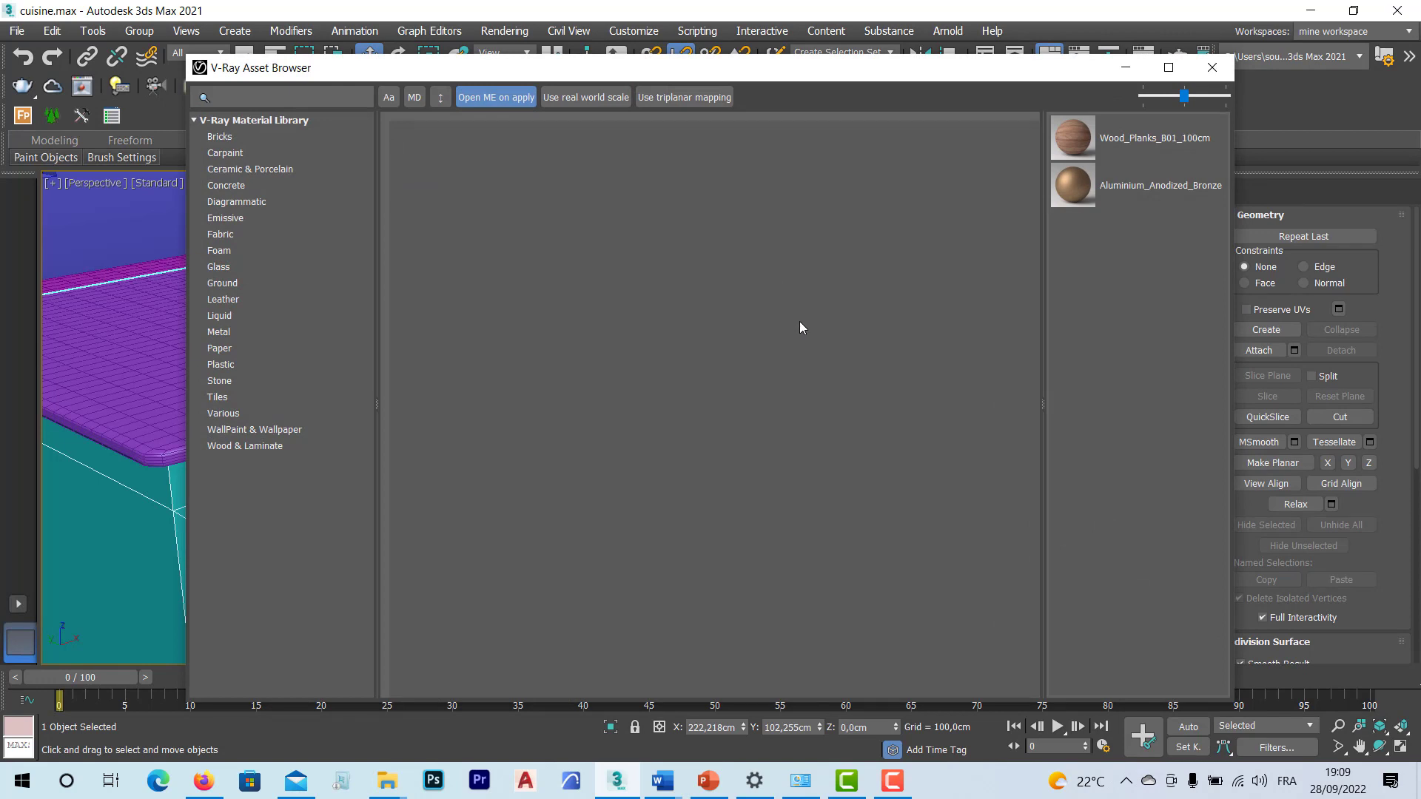
{"action": "left_click", "coordinate": [213, 446]}
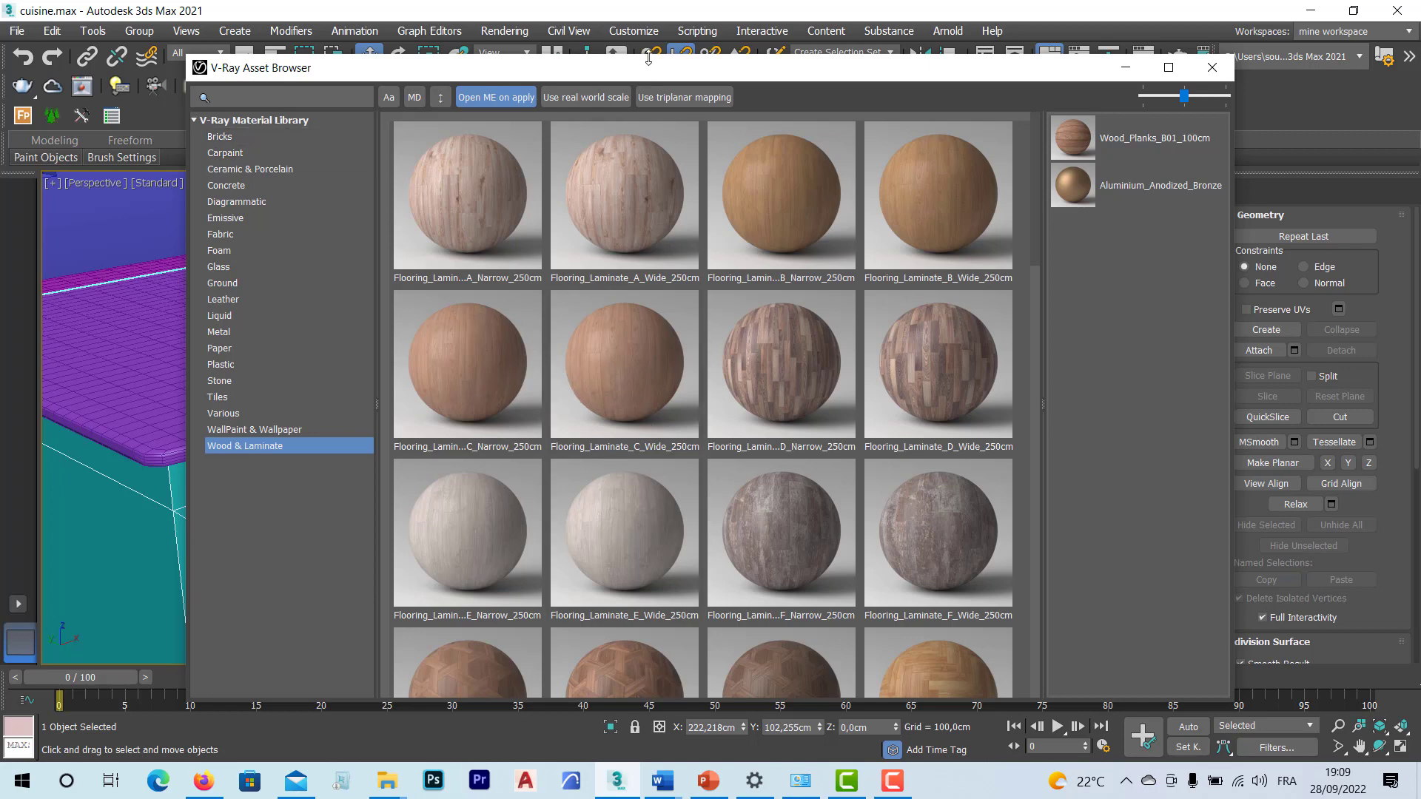
{"action": "left_click_drag", "start_coordinate": [645, 70], "coordinate": [449, 191]}
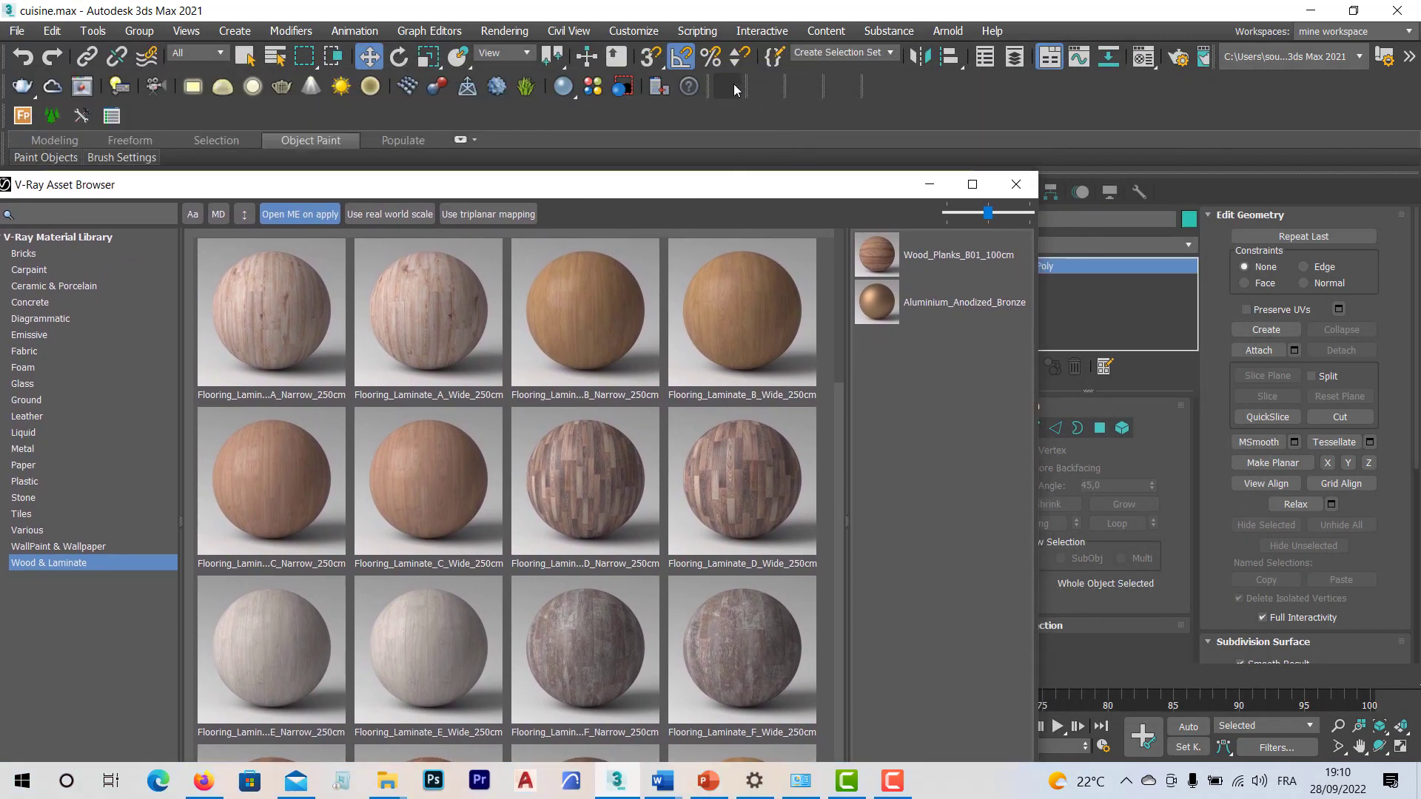
{"action": "key", "text": "m"}
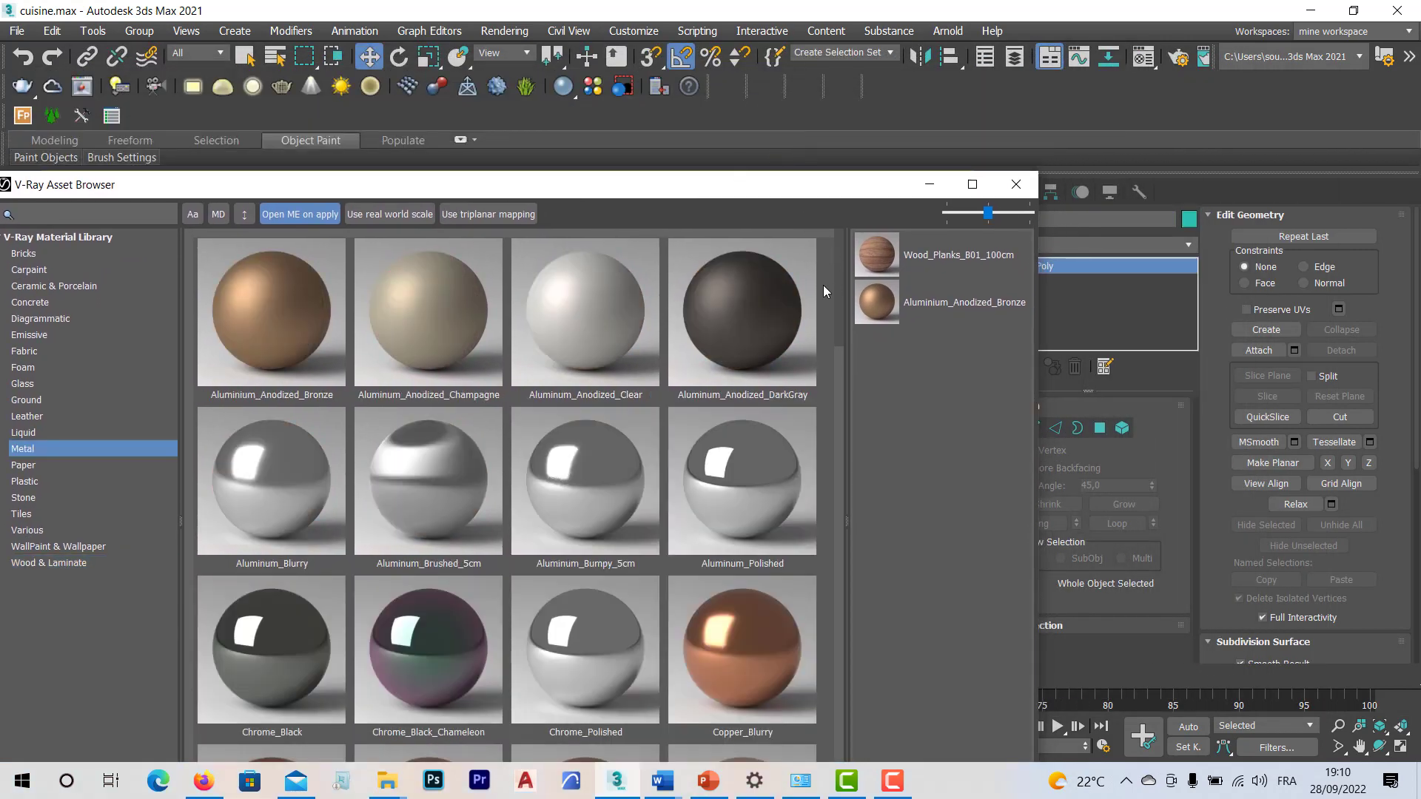
{"action": "left_click", "coordinate": [1021, 185]}
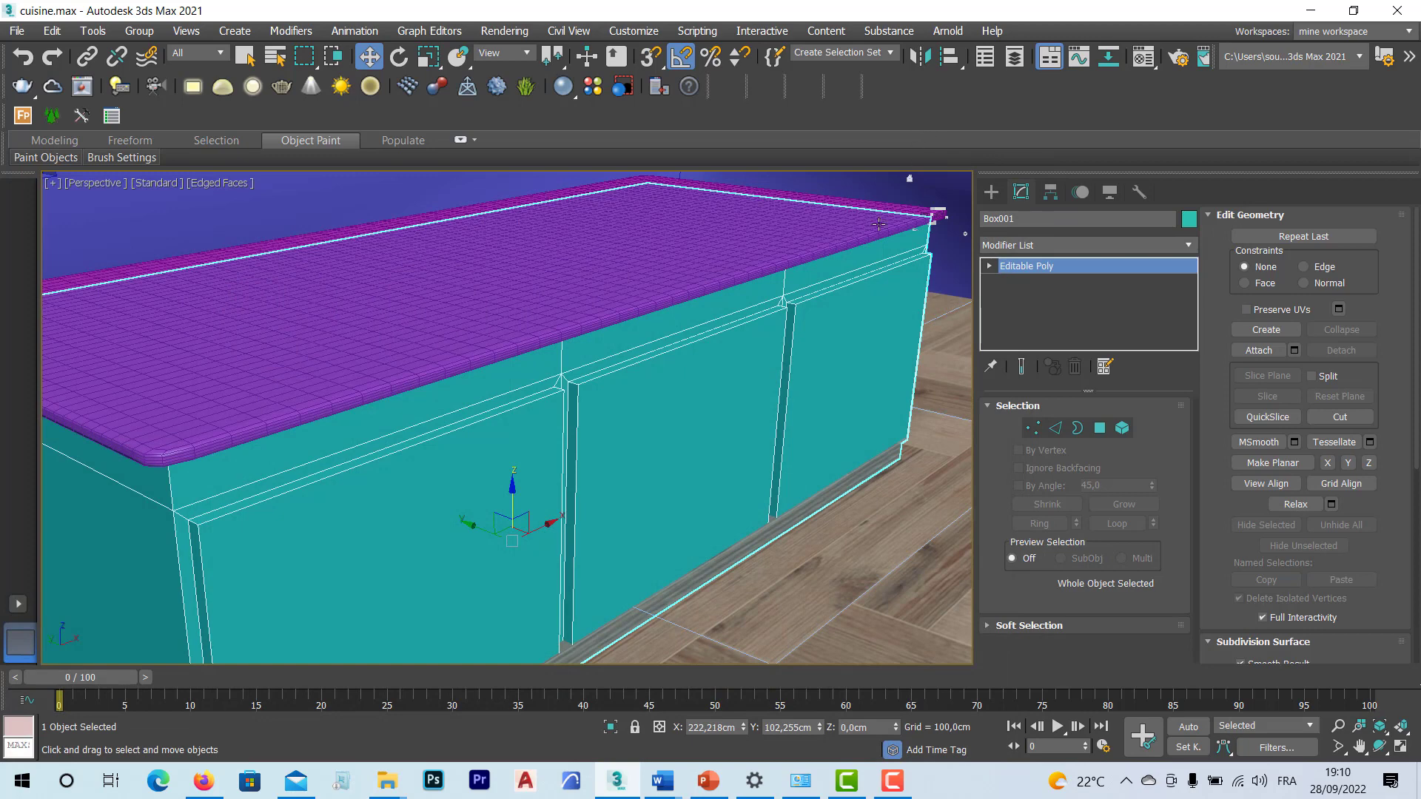
Step: Select the floor plane in place of the island base and make the Material #2 sample slot active in the Material Editor
{"action": "left_click", "coordinate": [869, 507]}
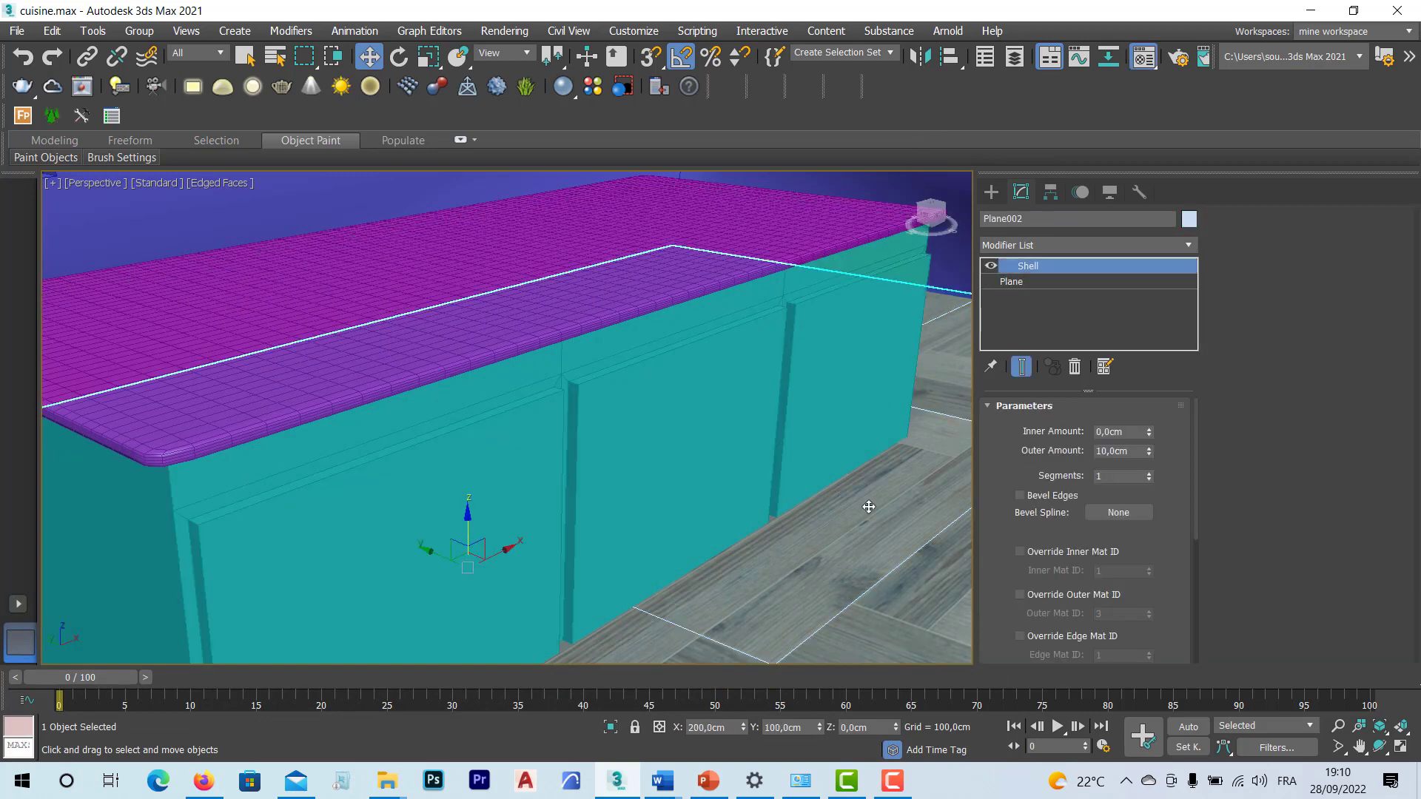
{"action": "key", "text": "m"}
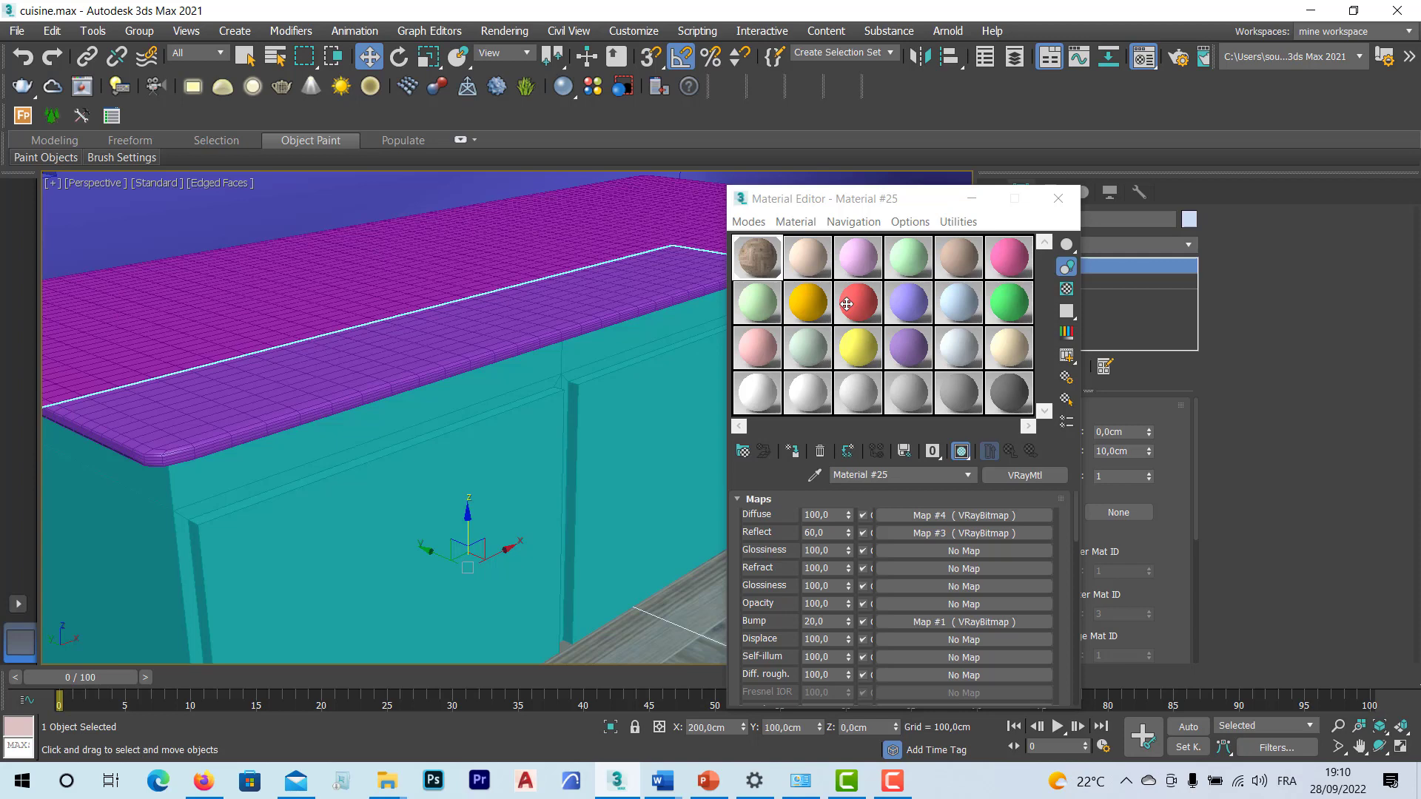
{"action": "left_click", "coordinate": [804, 272]}
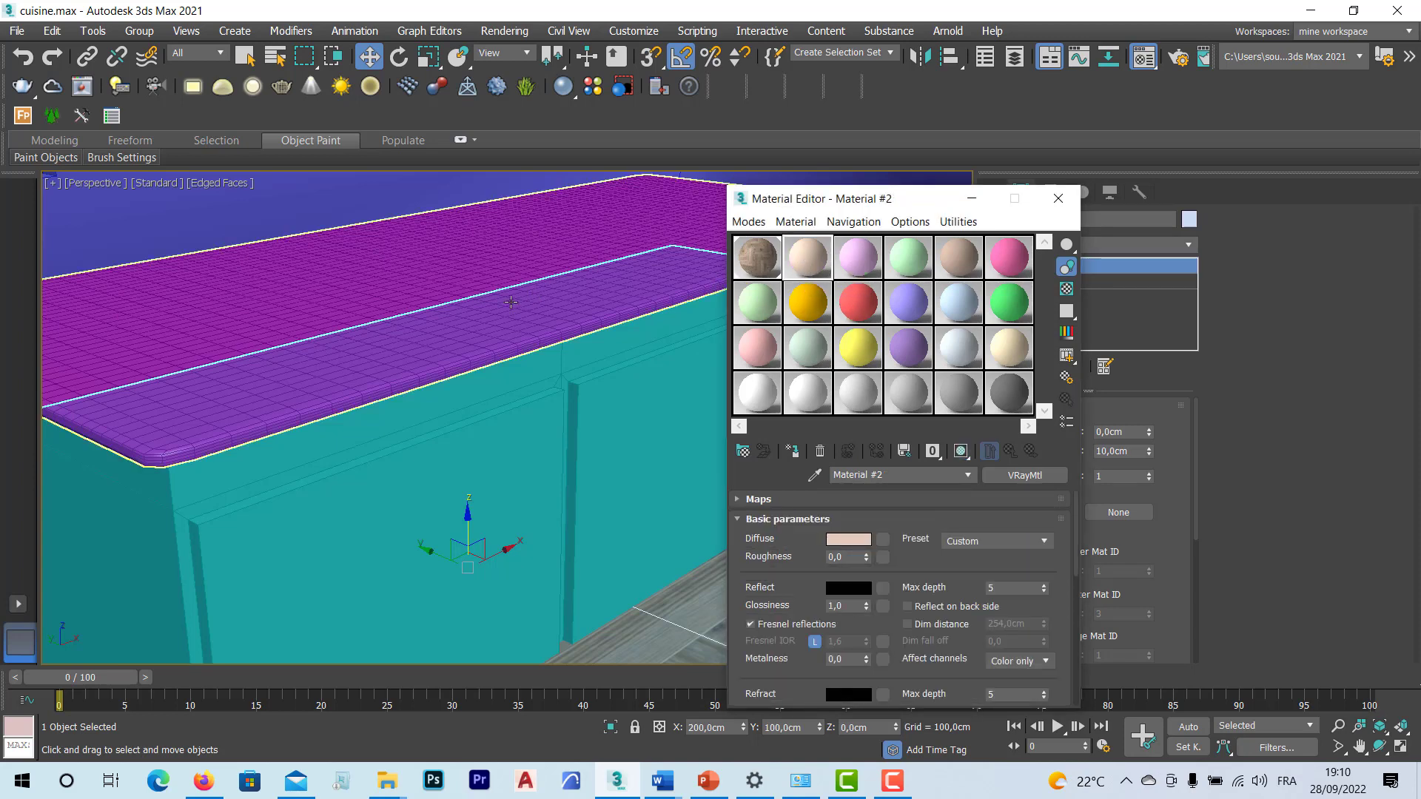
{"action": "middle_click_drag", "start_coordinate": [511, 302], "coordinate": [326, 366]}
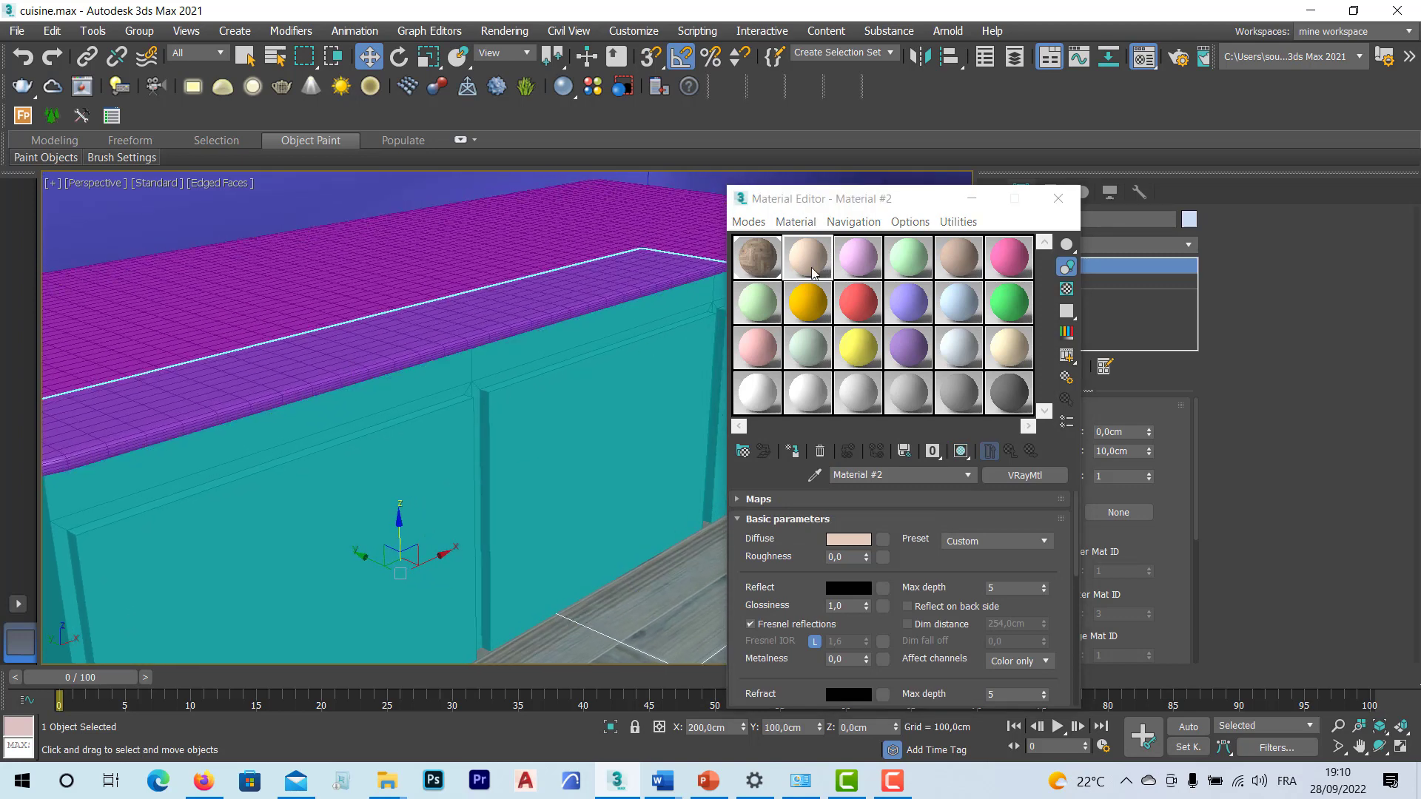
Step: Open the V-Ray Asset Browser, arrange it alongside the Material Editor, and keep the Material #2 sample slot active
{"action": "left_click", "coordinate": [593, 87]}
{"action": "left_click_drag", "start_coordinate": [588, 170], "coordinate": [879, 365]}
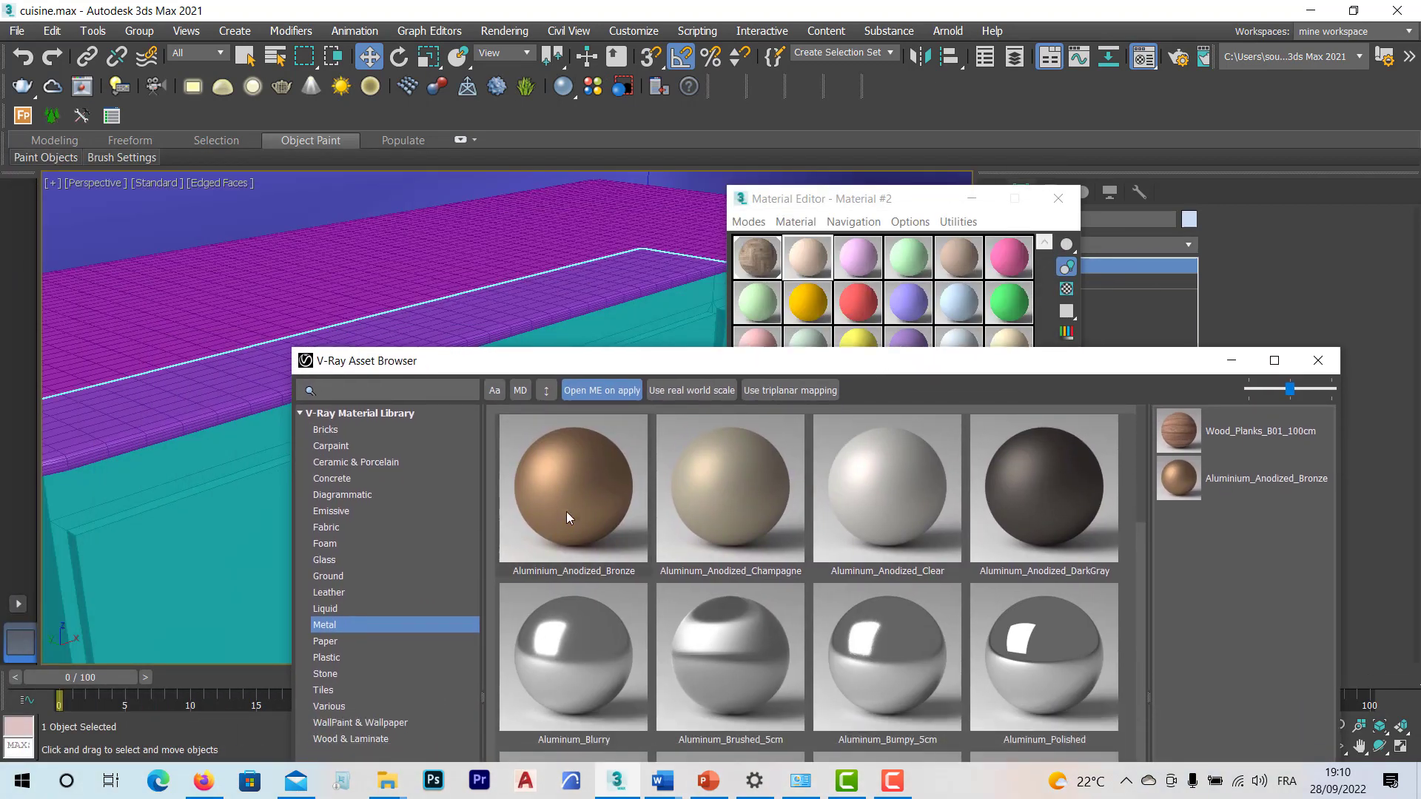
{"action": "left_click_drag", "start_coordinate": [620, 370], "coordinate": [584, 183]}
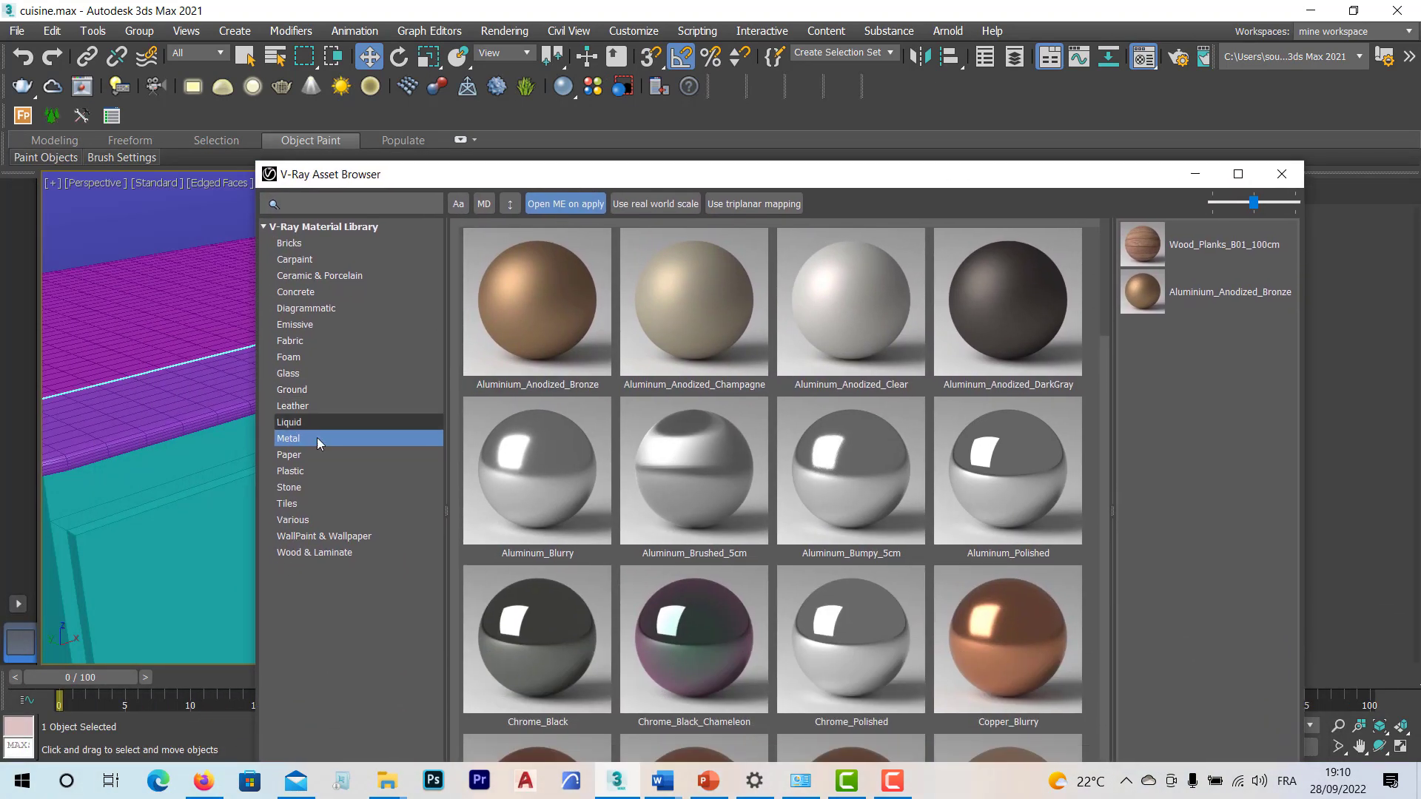
{"action": "left_click_drag", "start_coordinate": [689, 178], "coordinate": [684, 516]}
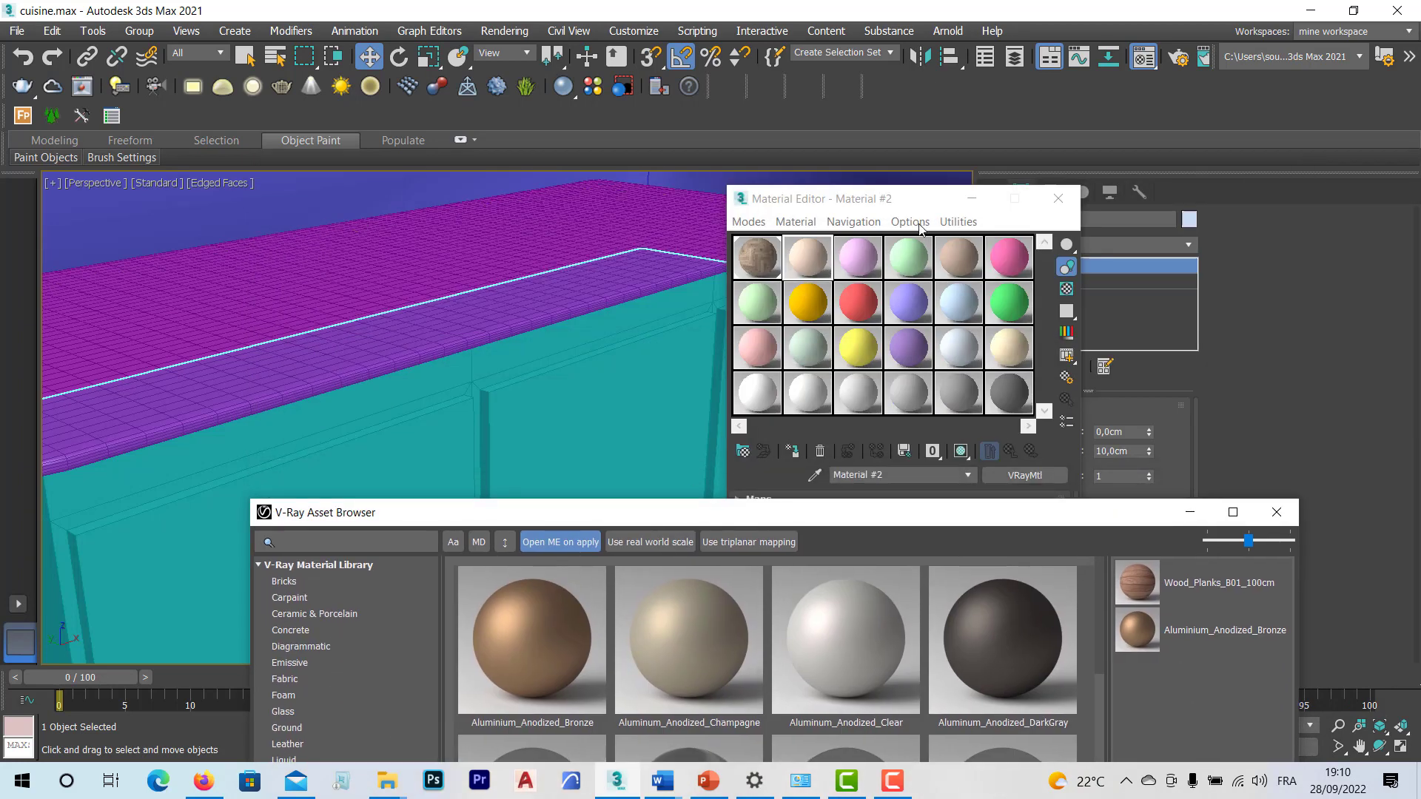
{"action": "left_click_drag", "start_coordinate": [831, 521], "coordinate": [816, 416]}
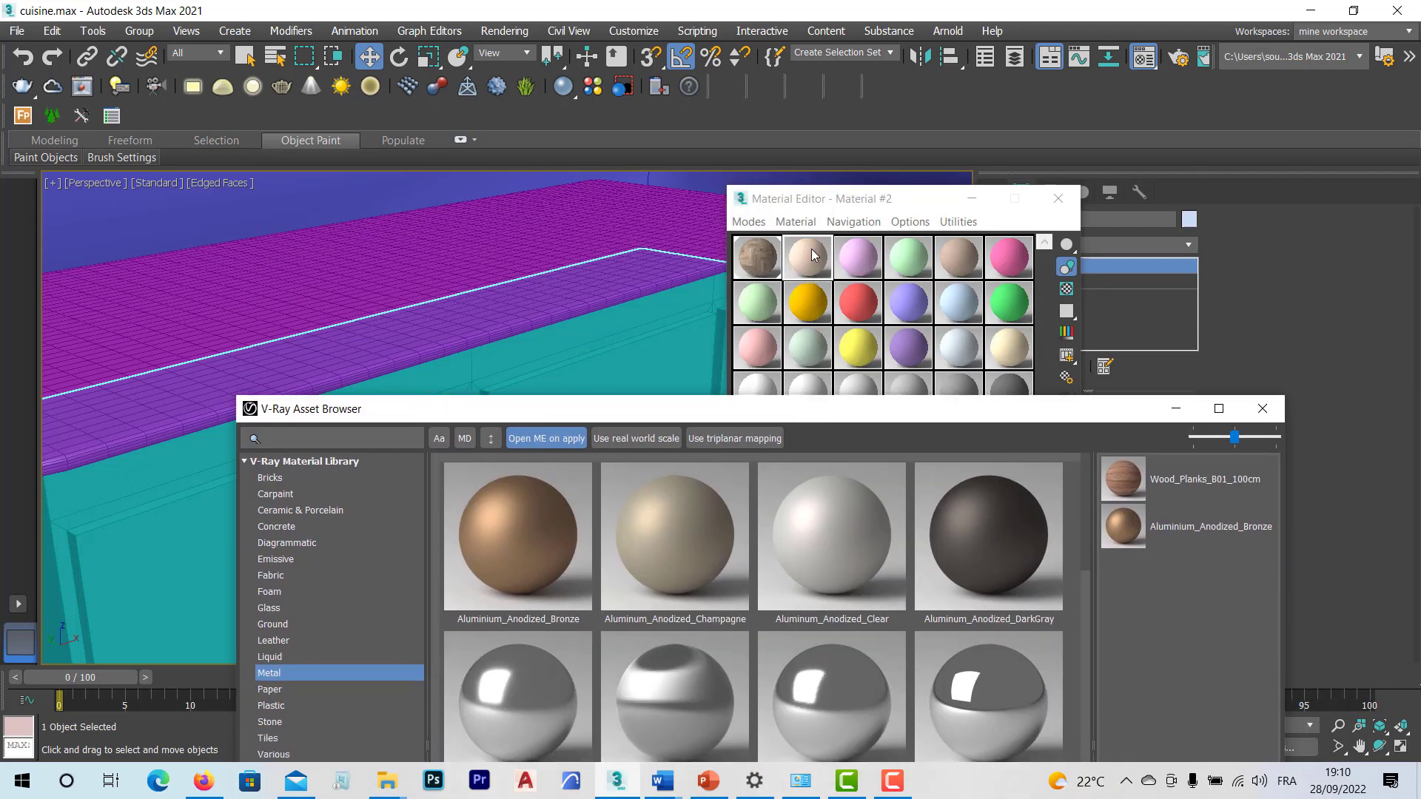
{"action": "left_click", "coordinate": [811, 254]}
Step: Add Veneer_D02_120cm from the Wood & Laminate category to the scene, loading it into the active sample slot
{"action": "left_click_drag", "start_coordinate": [663, 419], "coordinate": [646, 165]}
{"action": "left_click", "coordinate": [292, 531]}
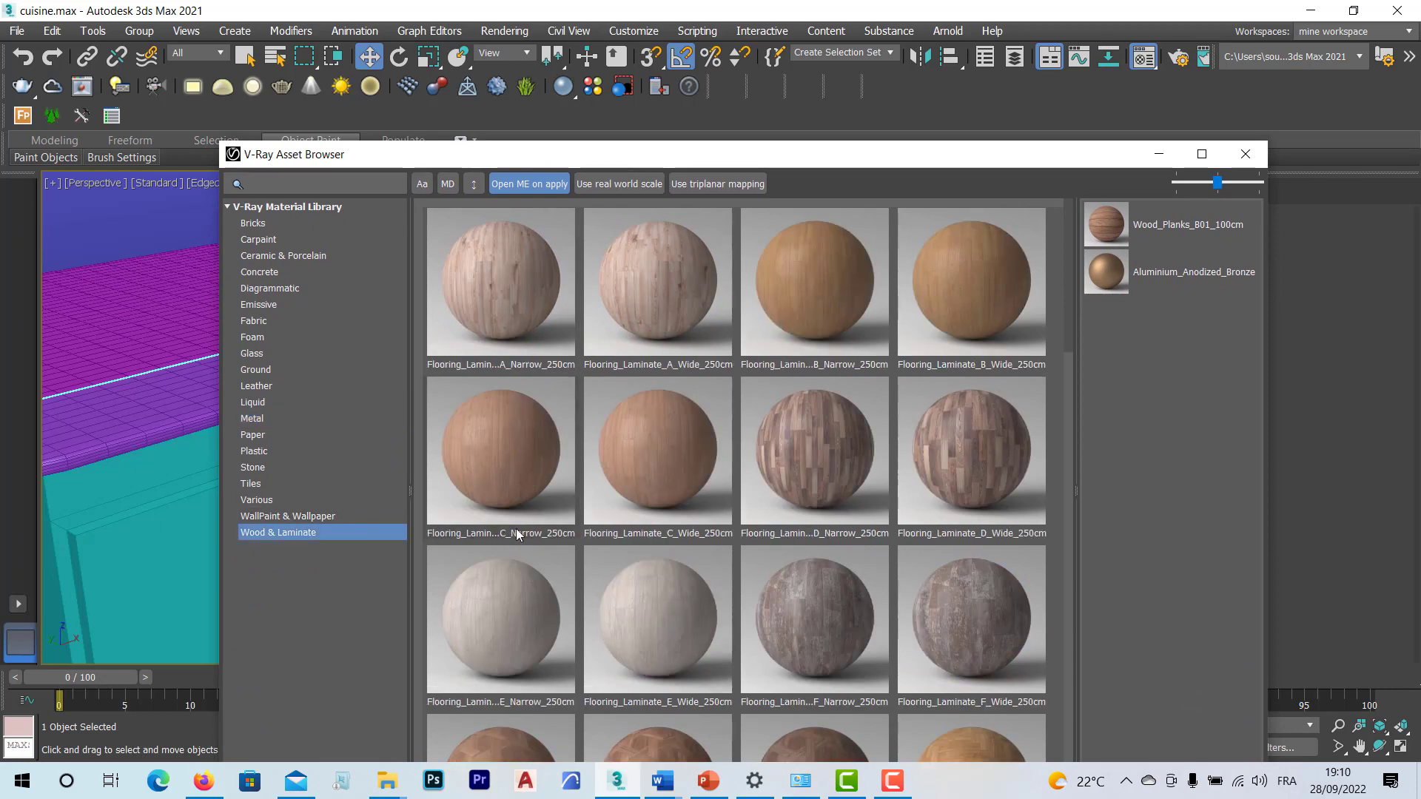
{"action": "scroll", "coordinate": [641, 521], "scroll_direction": "down", "scroll_amount": 10}
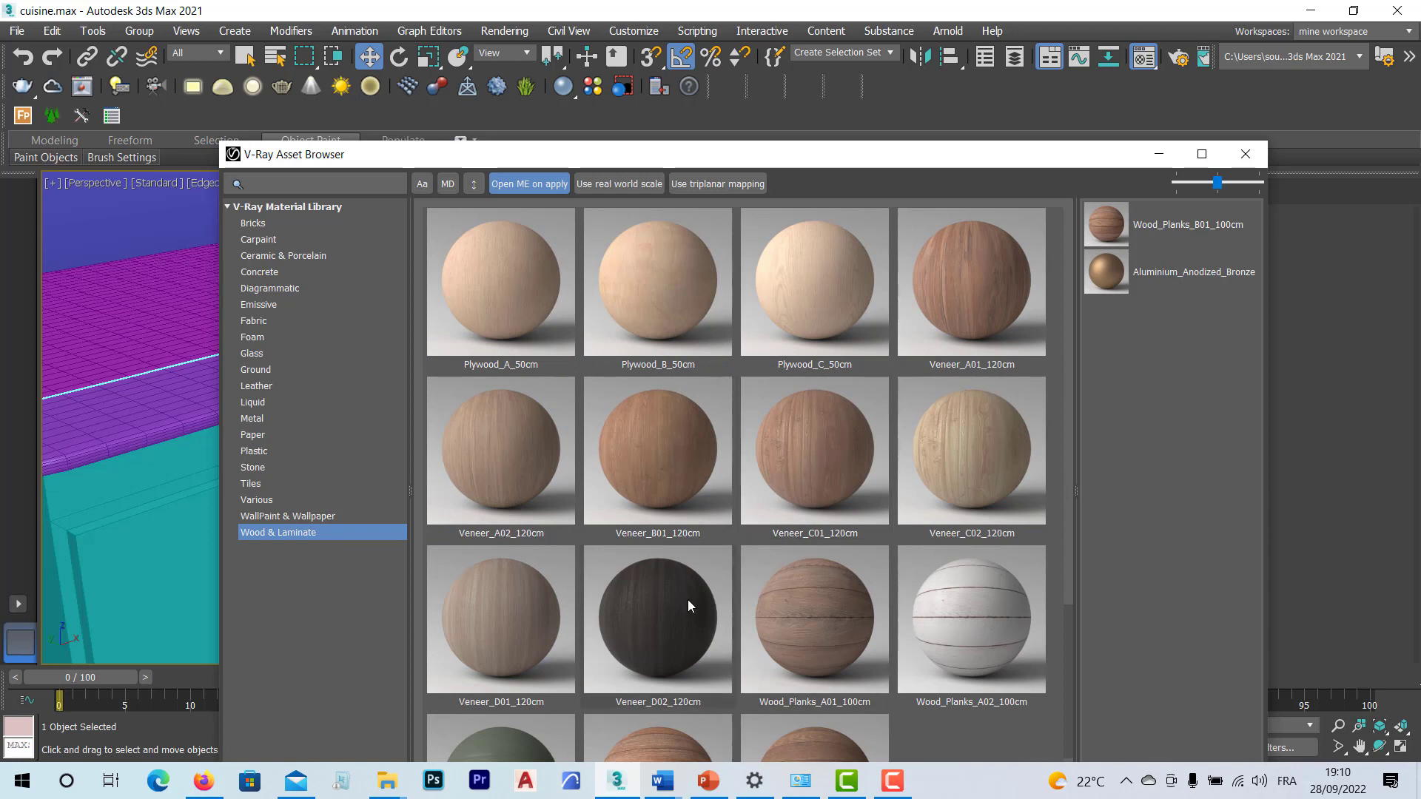
{"action": "right_click", "coordinate": [658, 627]}
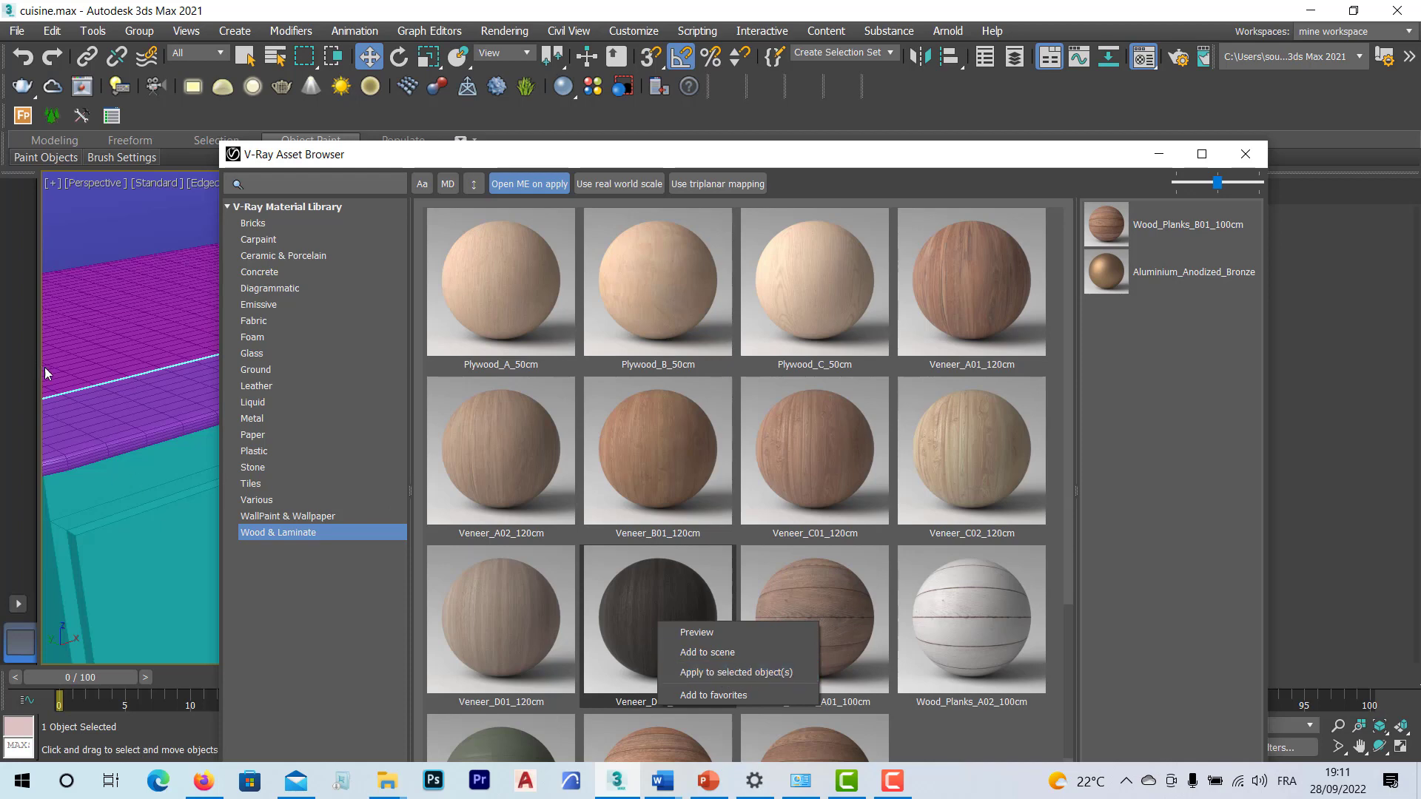
{"action": "left_click", "coordinate": [696, 654]}
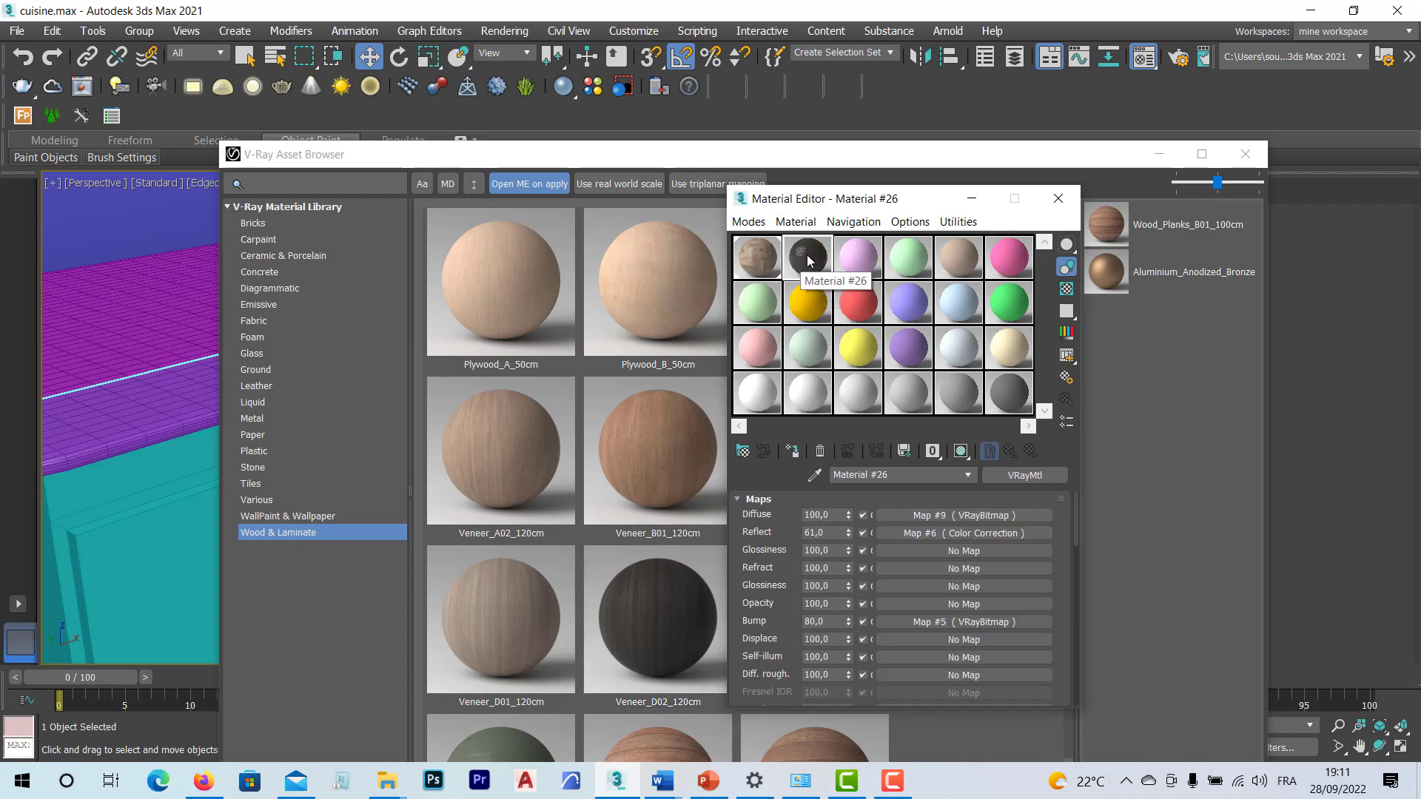
Step: Make the Material #3 sample slot active and compare the veneer and wood plank materials in the Wood & Laminate category
{"action": "left_click", "coordinate": [861, 260]}
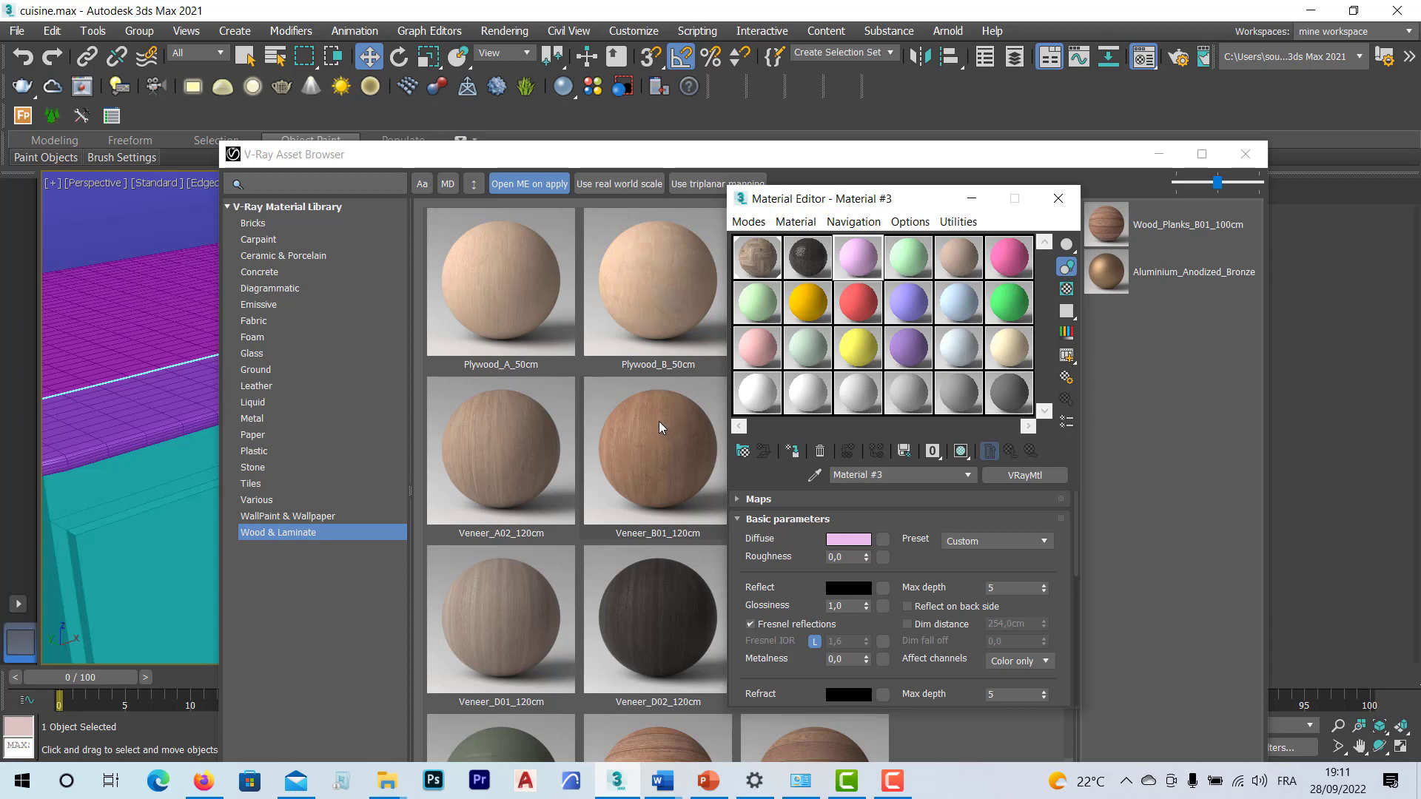
{"action": "left_click", "coordinate": [654, 444]}
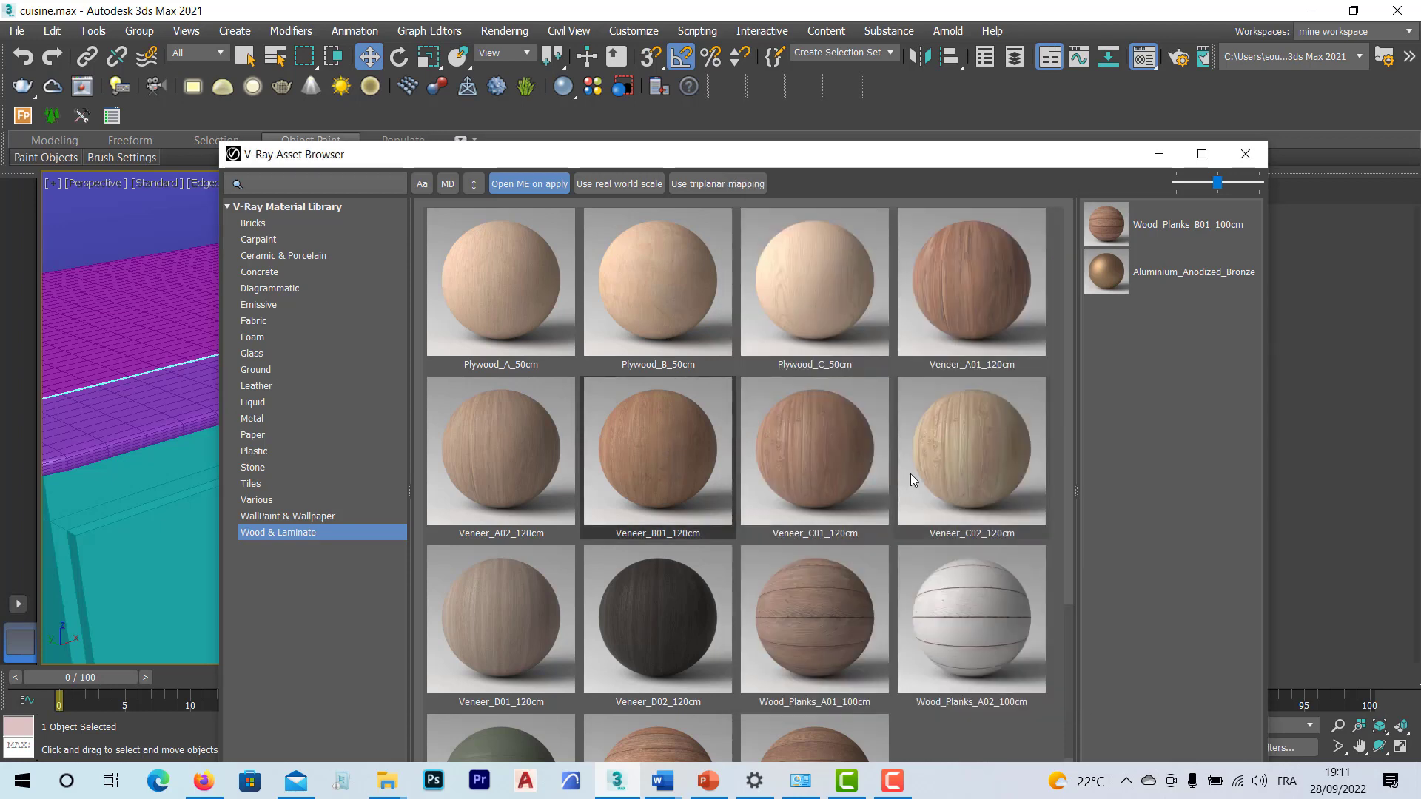
{"action": "left_click", "coordinate": [977, 464]}
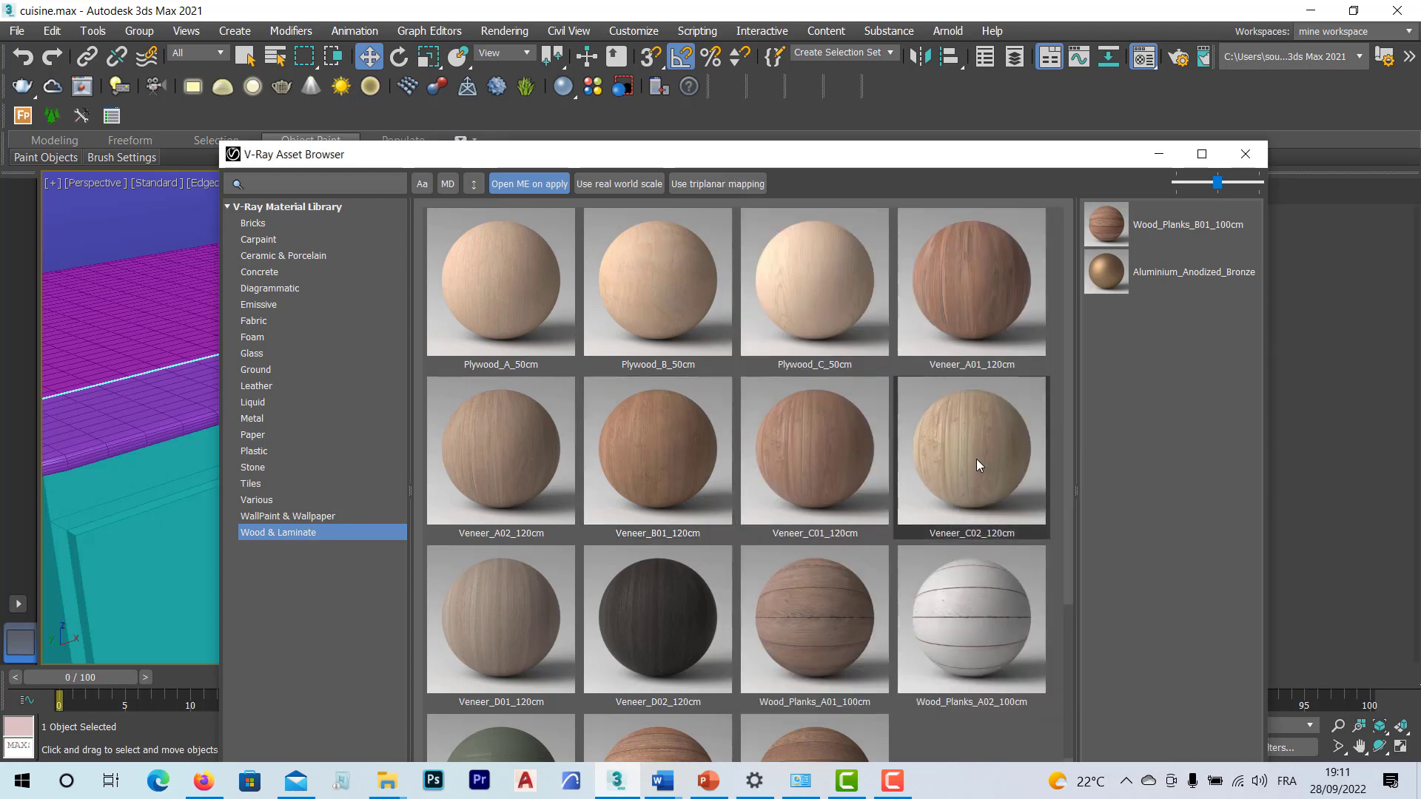
{"action": "scroll", "coordinate": [796, 597], "scroll_direction": "down", "scroll_amount": 1}
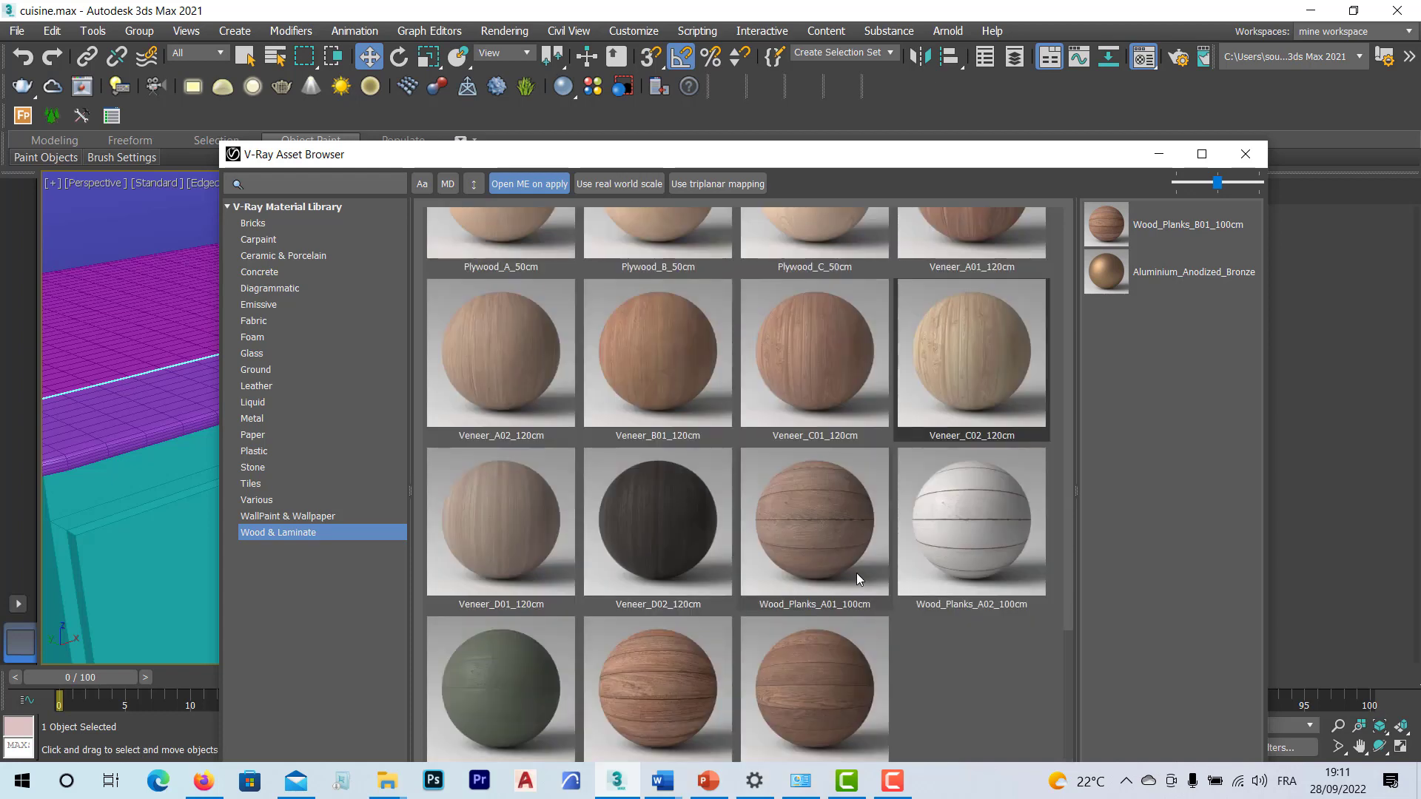
{"action": "left_click", "coordinate": [970, 524]}
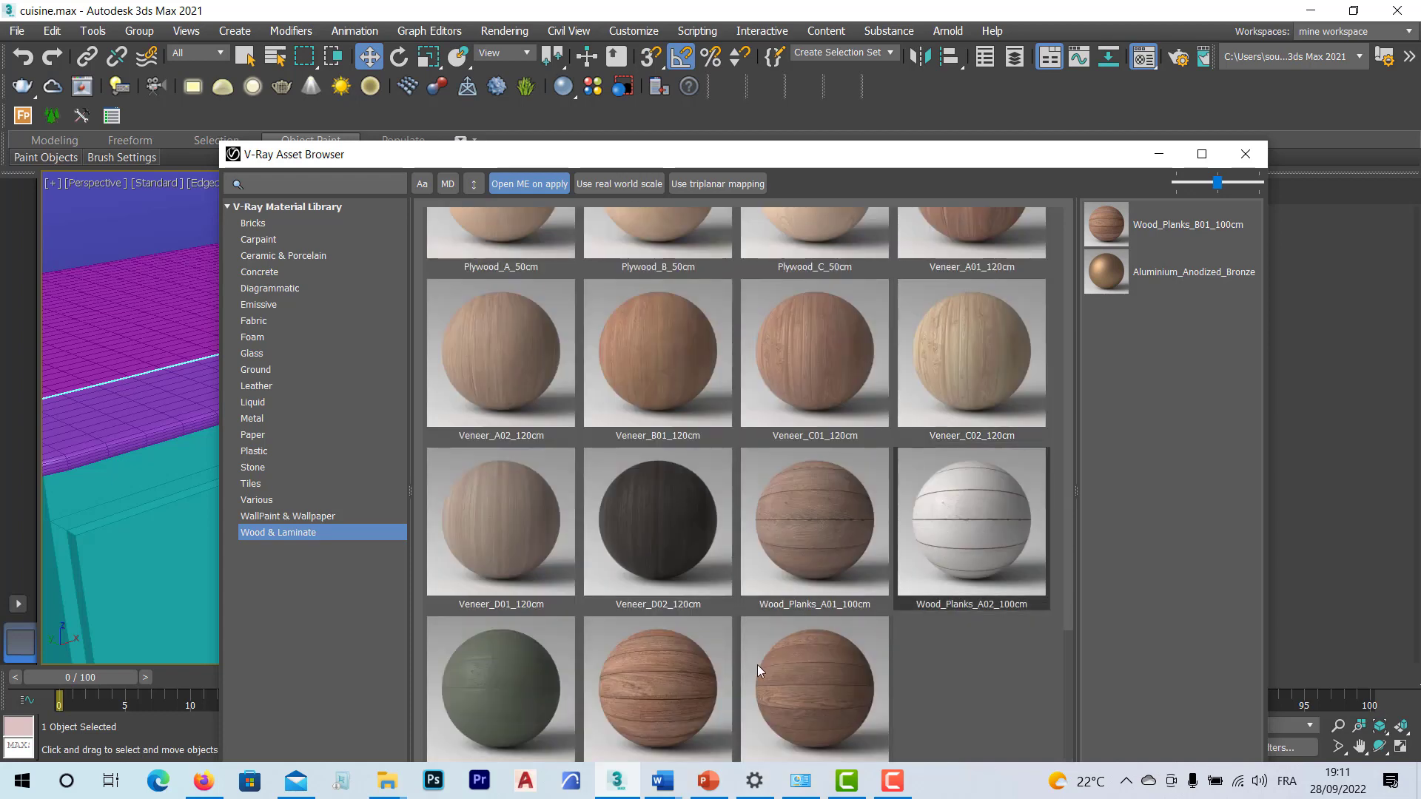
{"action": "left_click", "coordinate": [799, 513]}
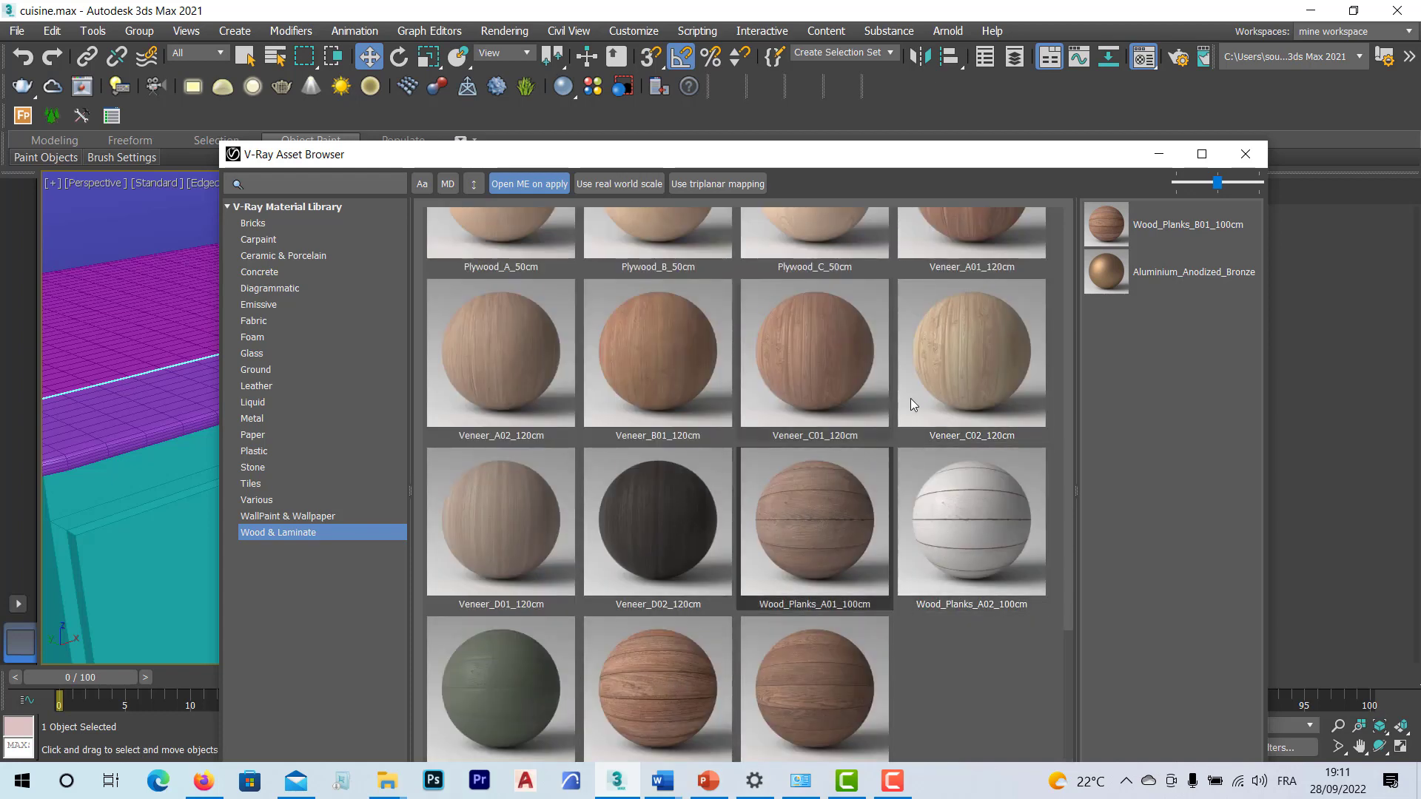
Step: Add the light veneer Veneer_C02_120cm to the scene, loading it into the Material #3 sample slot
{"action": "left_click", "coordinate": [949, 366]}
{"action": "right_click", "coordinate": [942, 363]}
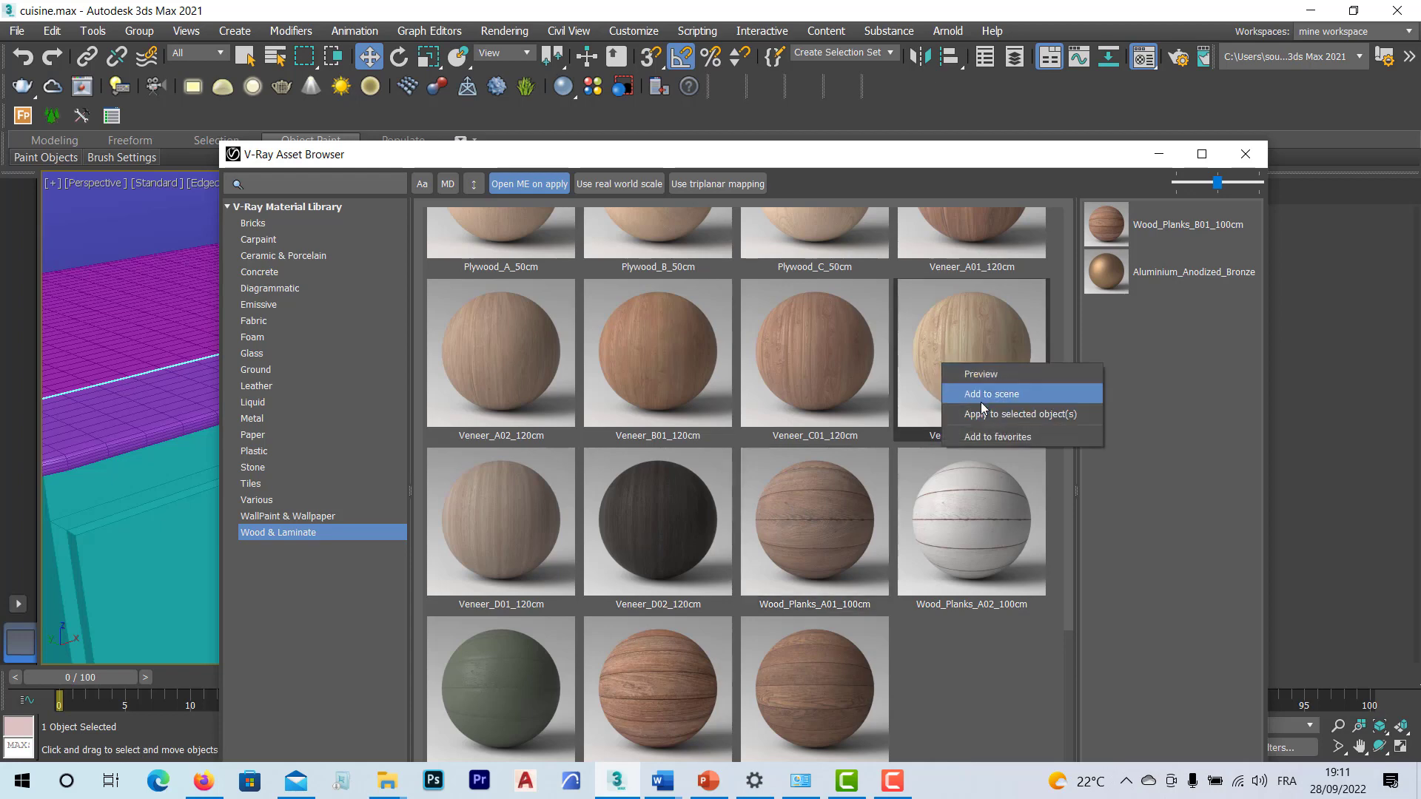
{"action": "left_click", "coordinate": [920, 234]}
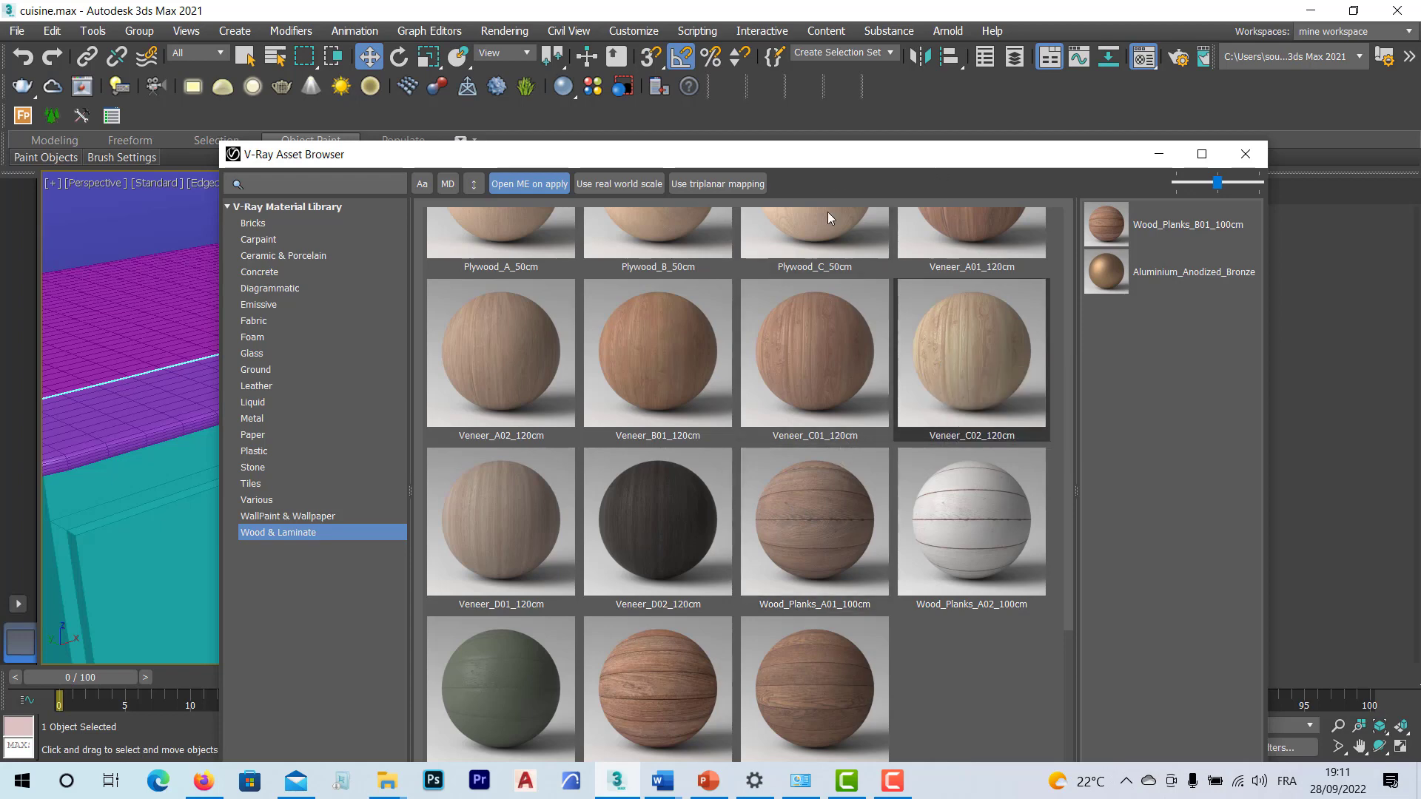
{"action": "left_click_drag", "start_coordinate": [776, 183], "coordinate": [619, 455]}
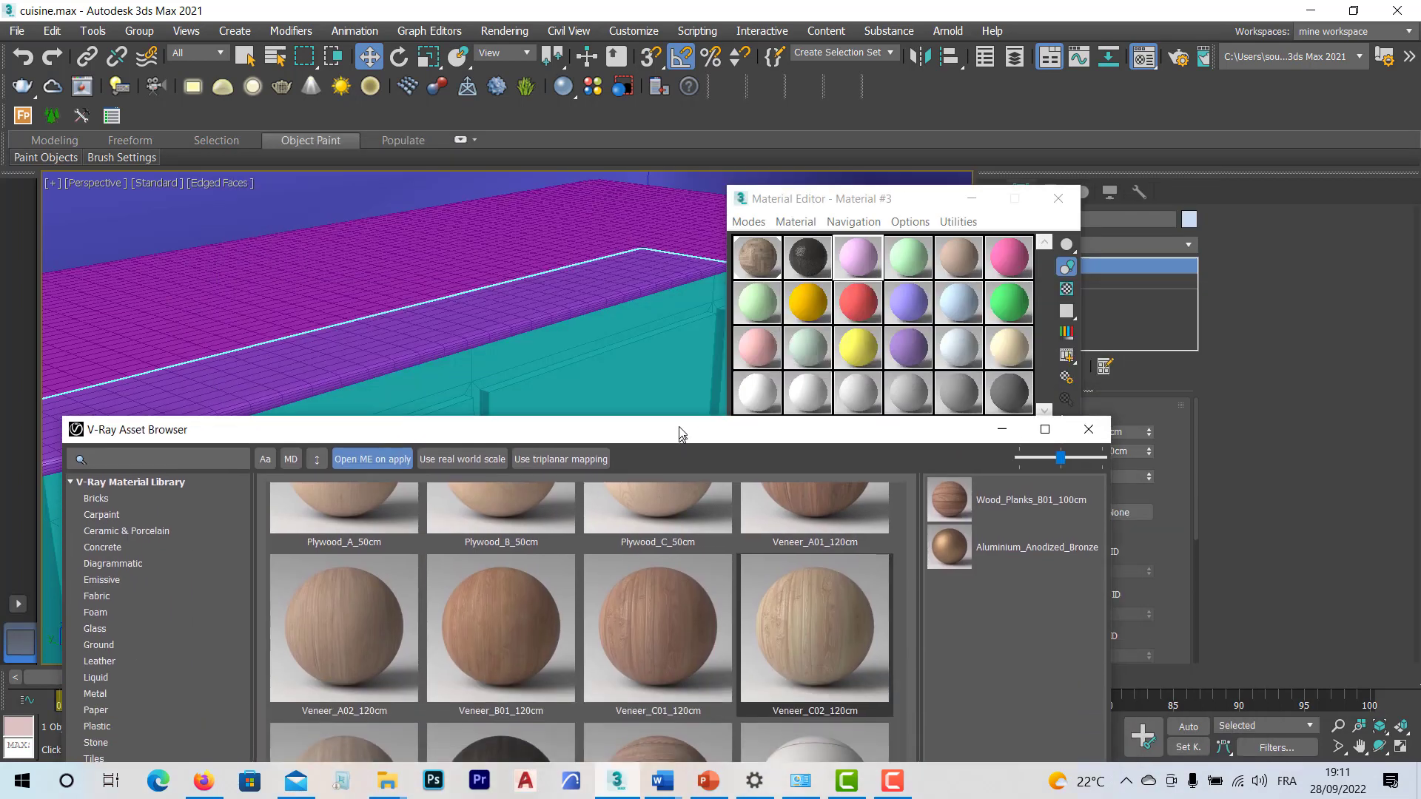
{"action": "left_click", "coordinate": [627, 437]}
{"action": "right_click", "coordinate": [798, 638]}
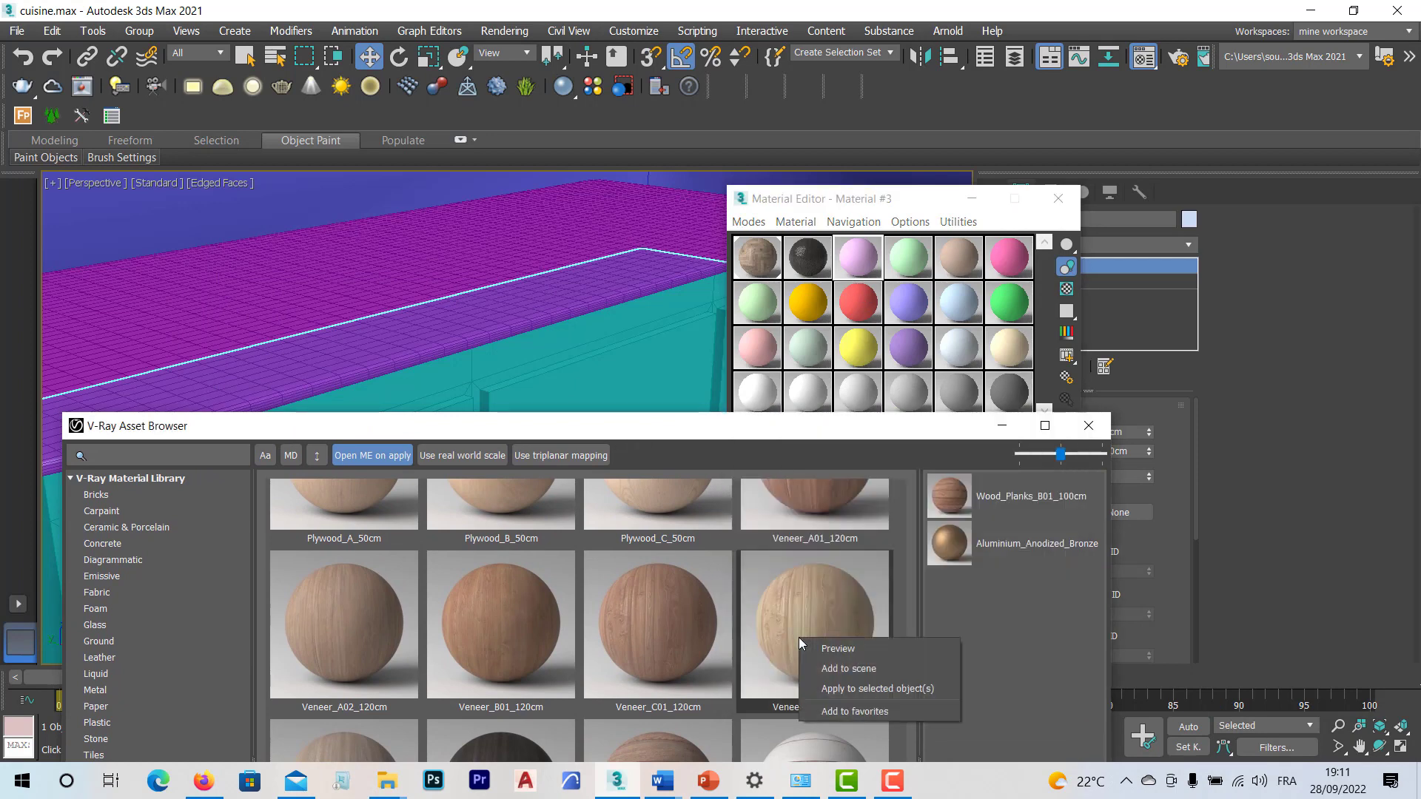
{"action": "left_click", "coordinate": [831, 669]}
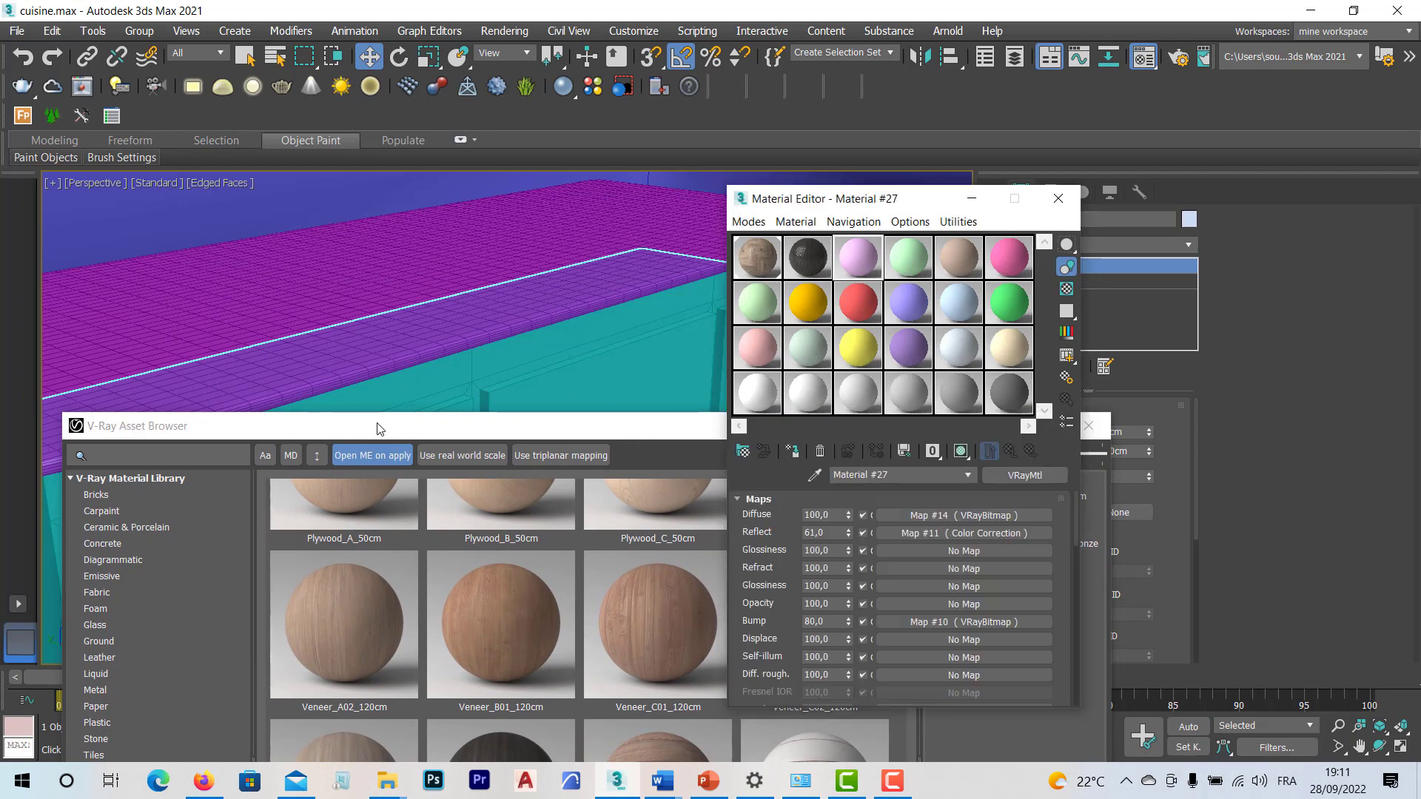
{"action": "left_click_drag", "start_coordinate": [377, 427], "coordinate": [418, 408]}
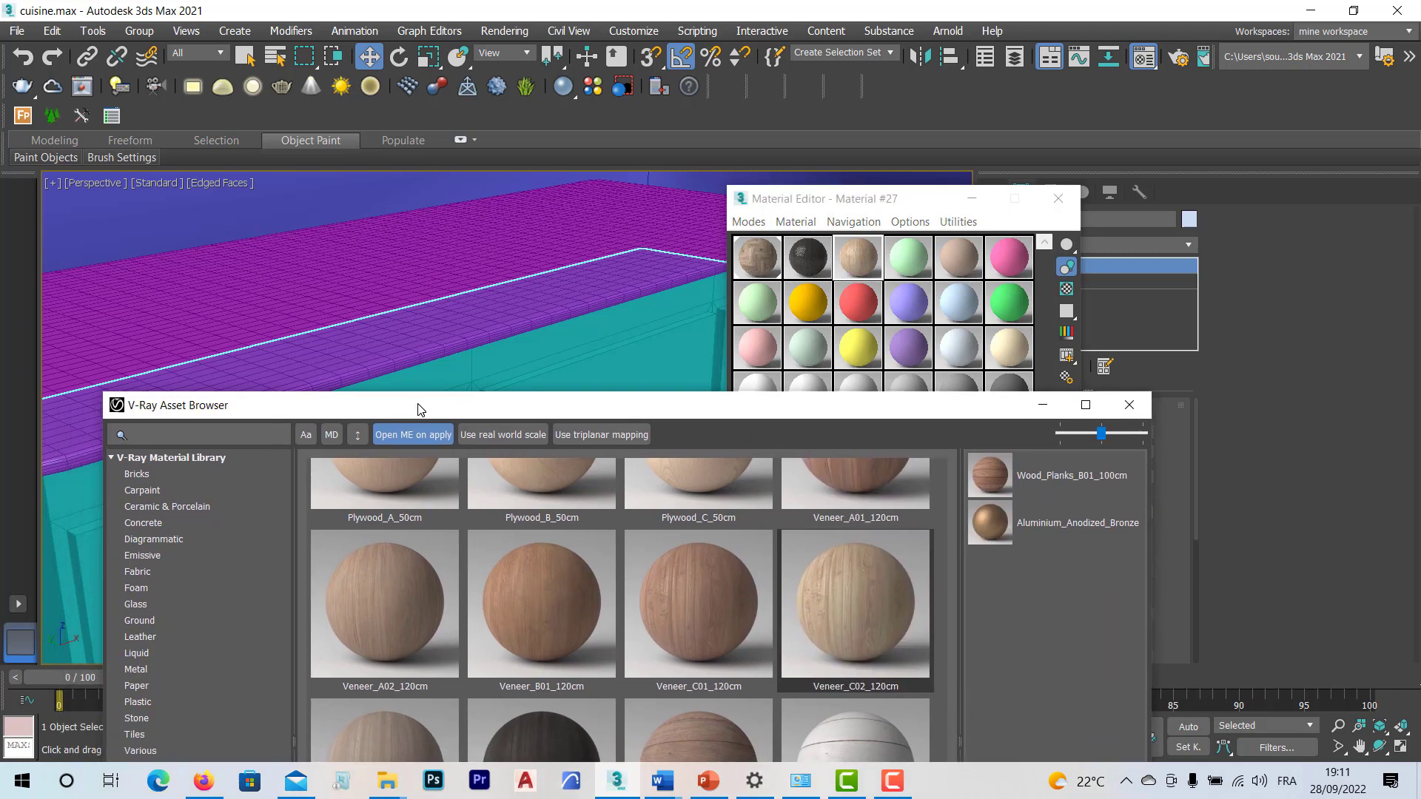
Step: Examine the library's Fabric, Foam, Glass, Ground, Leather, Liquid, Metal and Paper categories for suitable materials
{"action": "left_click_drag", "start_coordinate": [779, 413], "coordinate": [917, 184]}
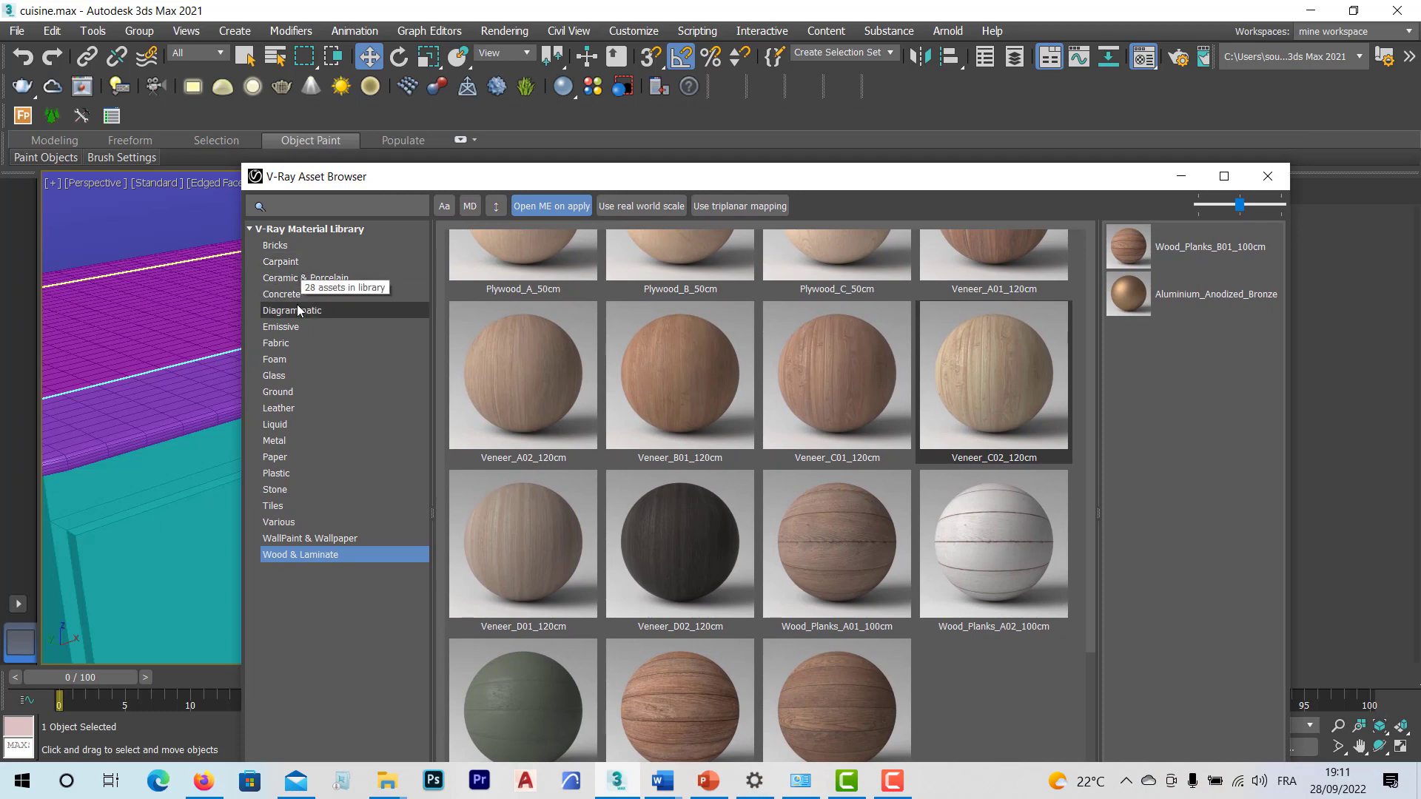
{"action": "left_click", "coordinate": [292, 343]}
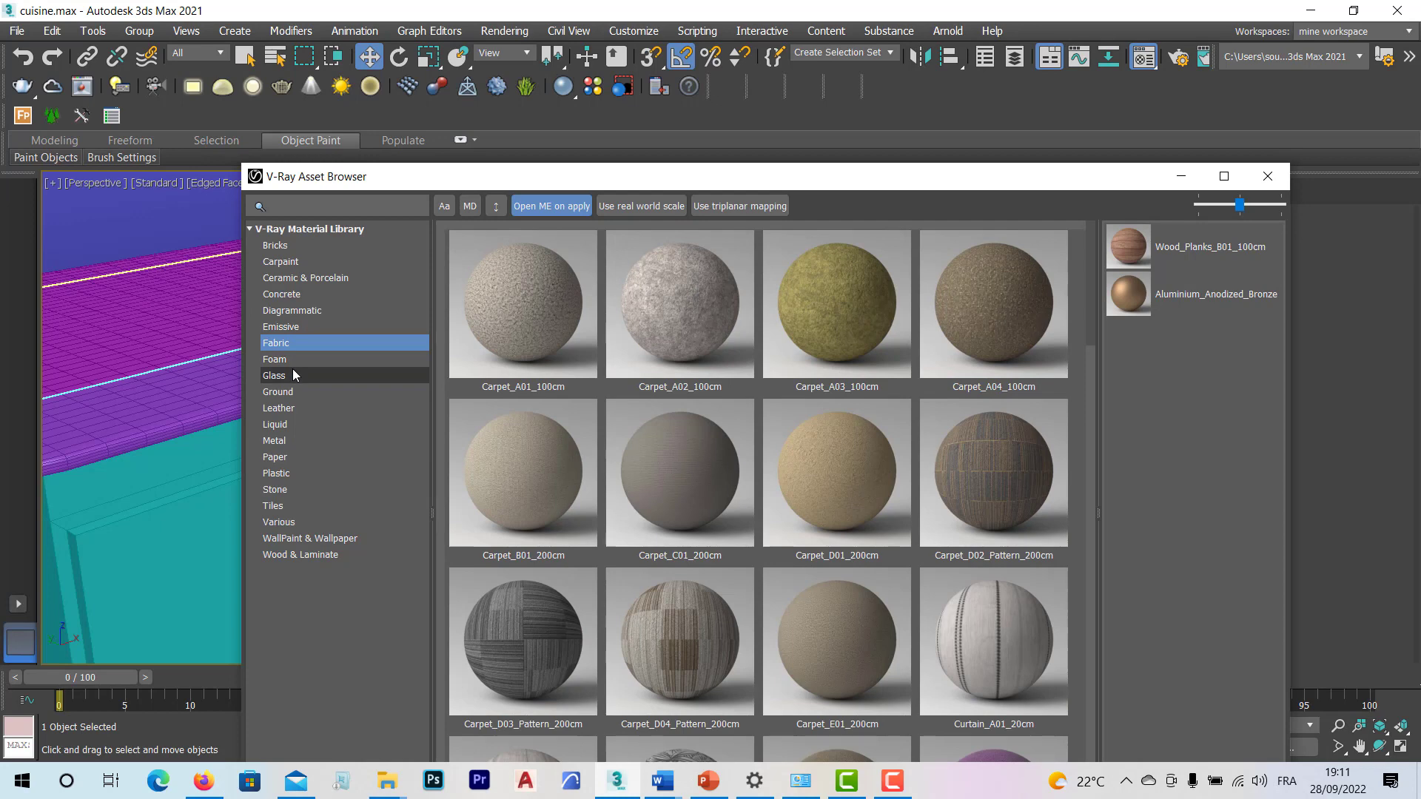
{"action": "left_click", "coordinate": [292, 361]}
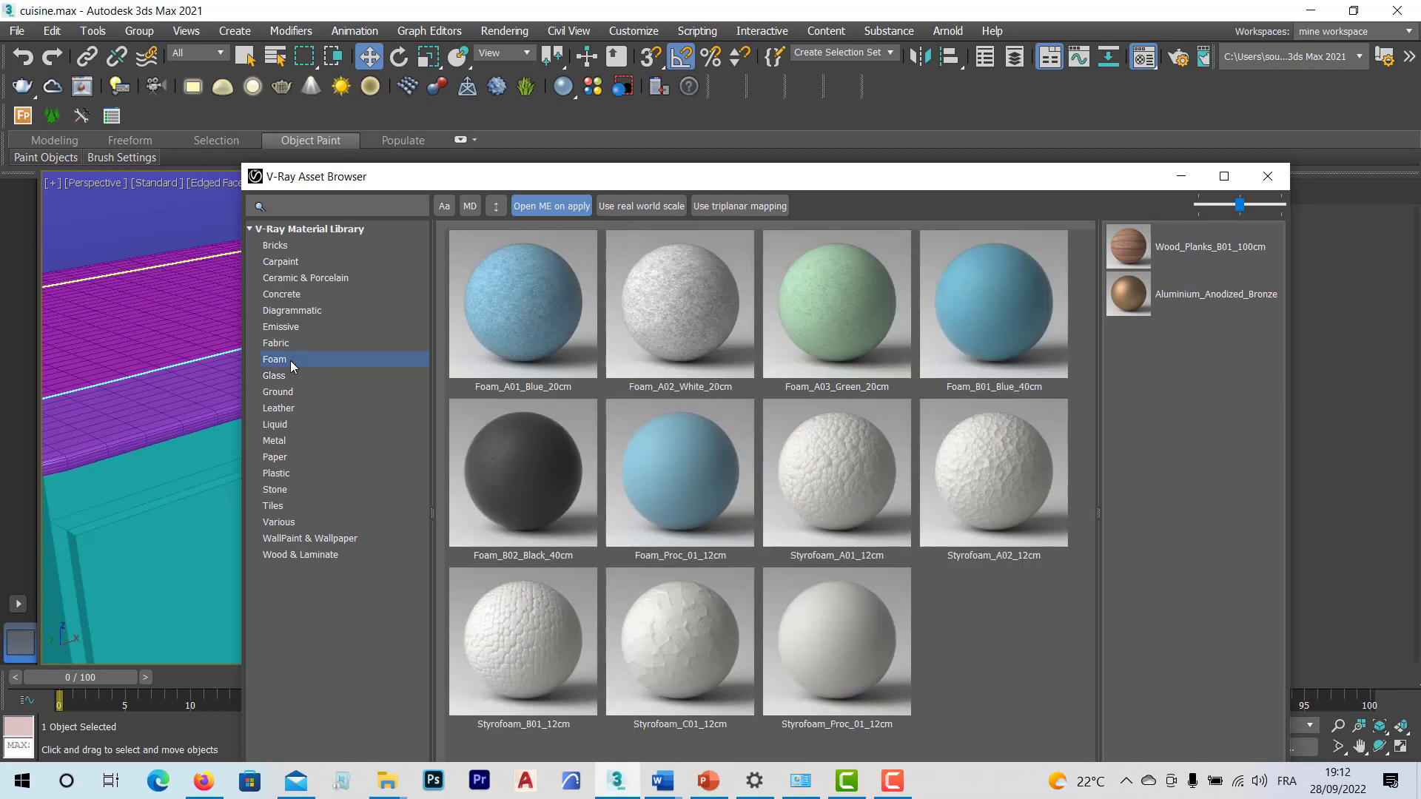
{"action": "left_click", "coordinate": [275, 376]}
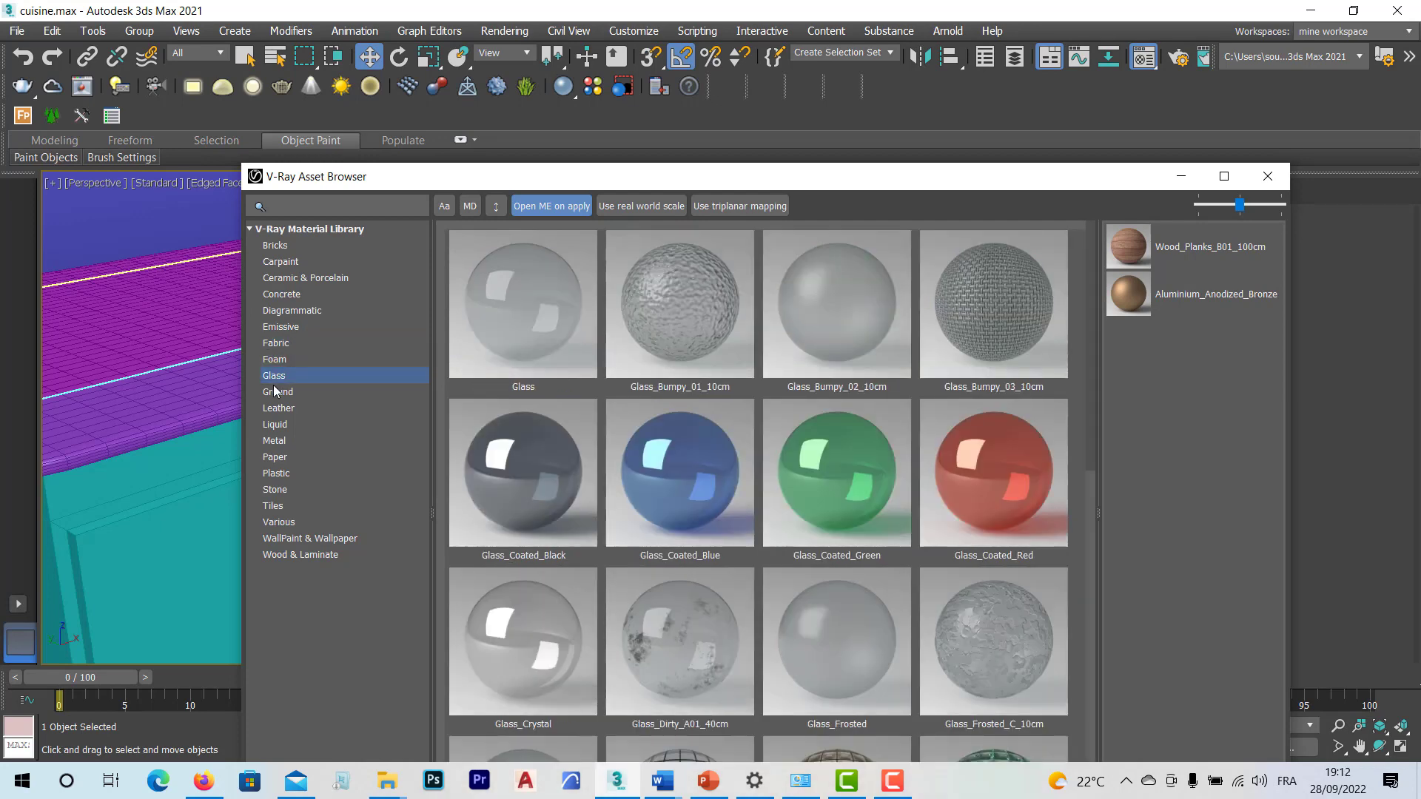
{"action": "left_click", "coordinate": [276, 397]}
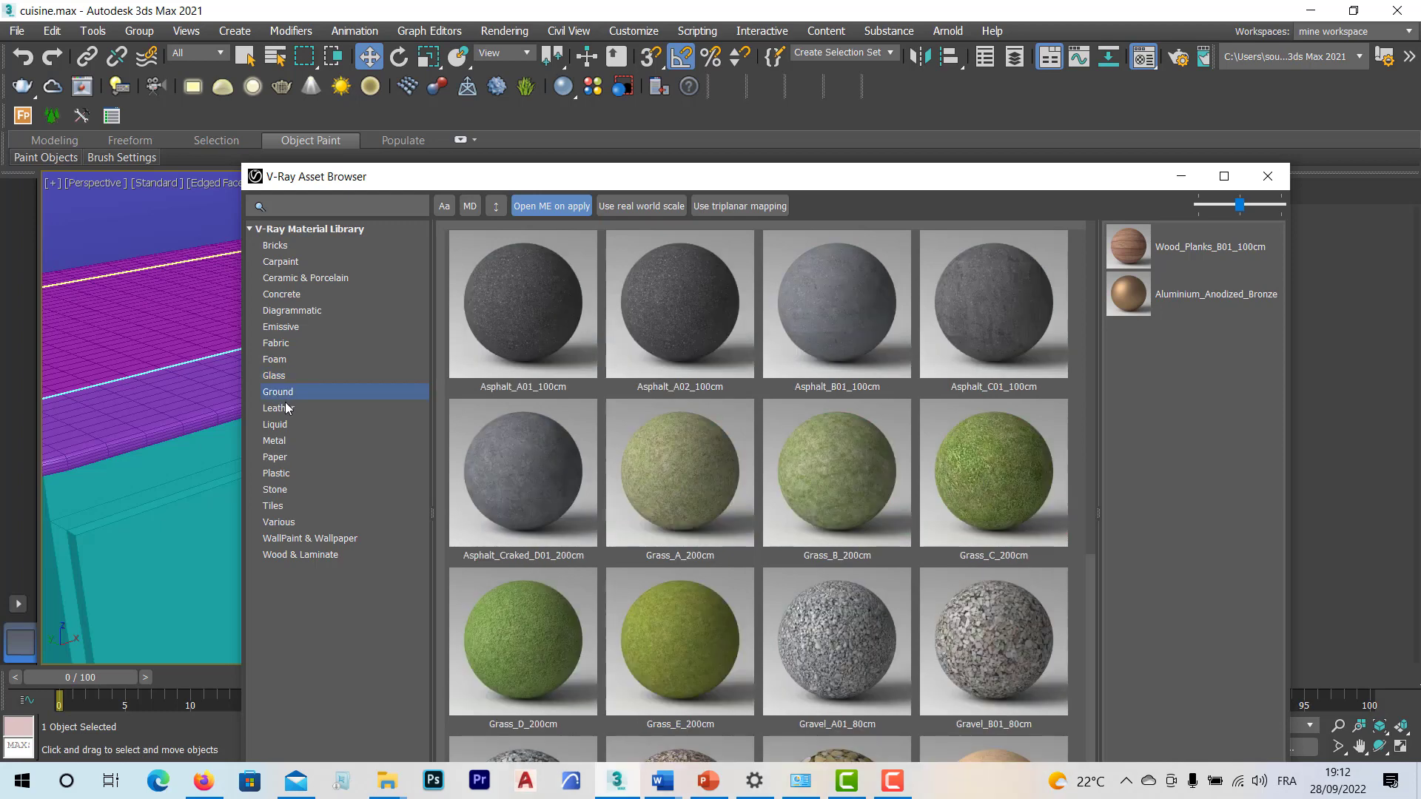
{"action": "scroll", "coordinate": [743, 478], "scroll_direction": "down", "scroll_amount": 5}
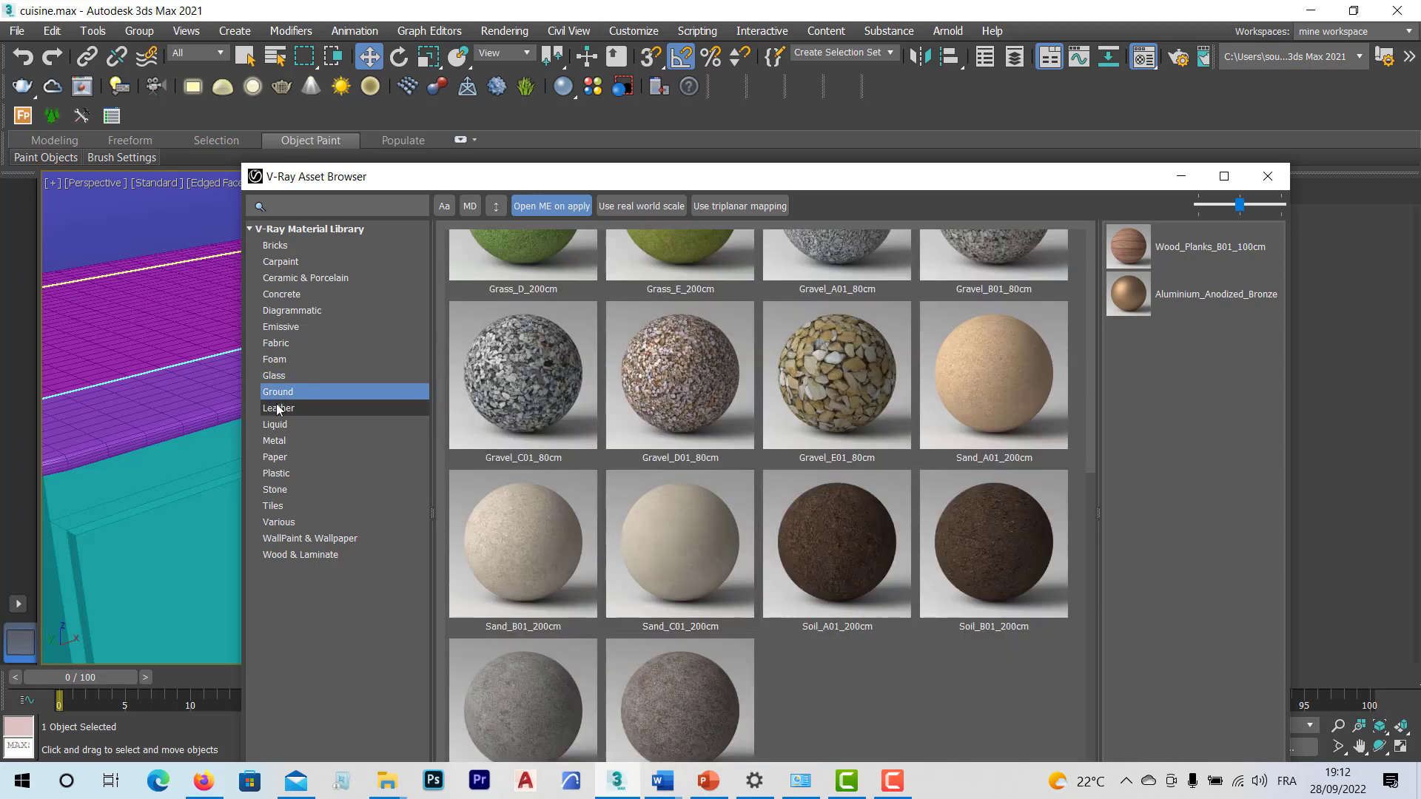
{"action": "left_click", "coordinate": [340, 408]}
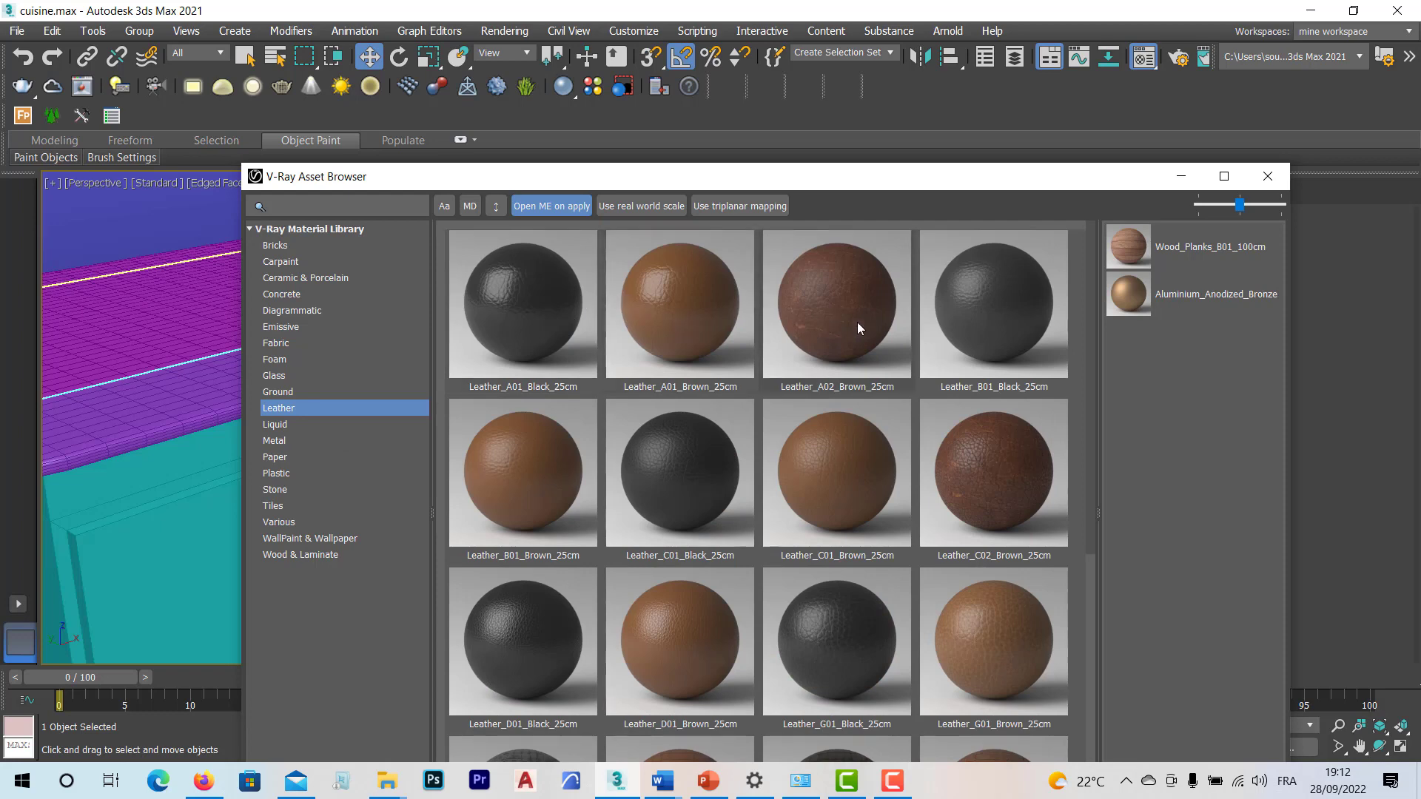
{"action": "left_click", "coordinate": [272, 425]}
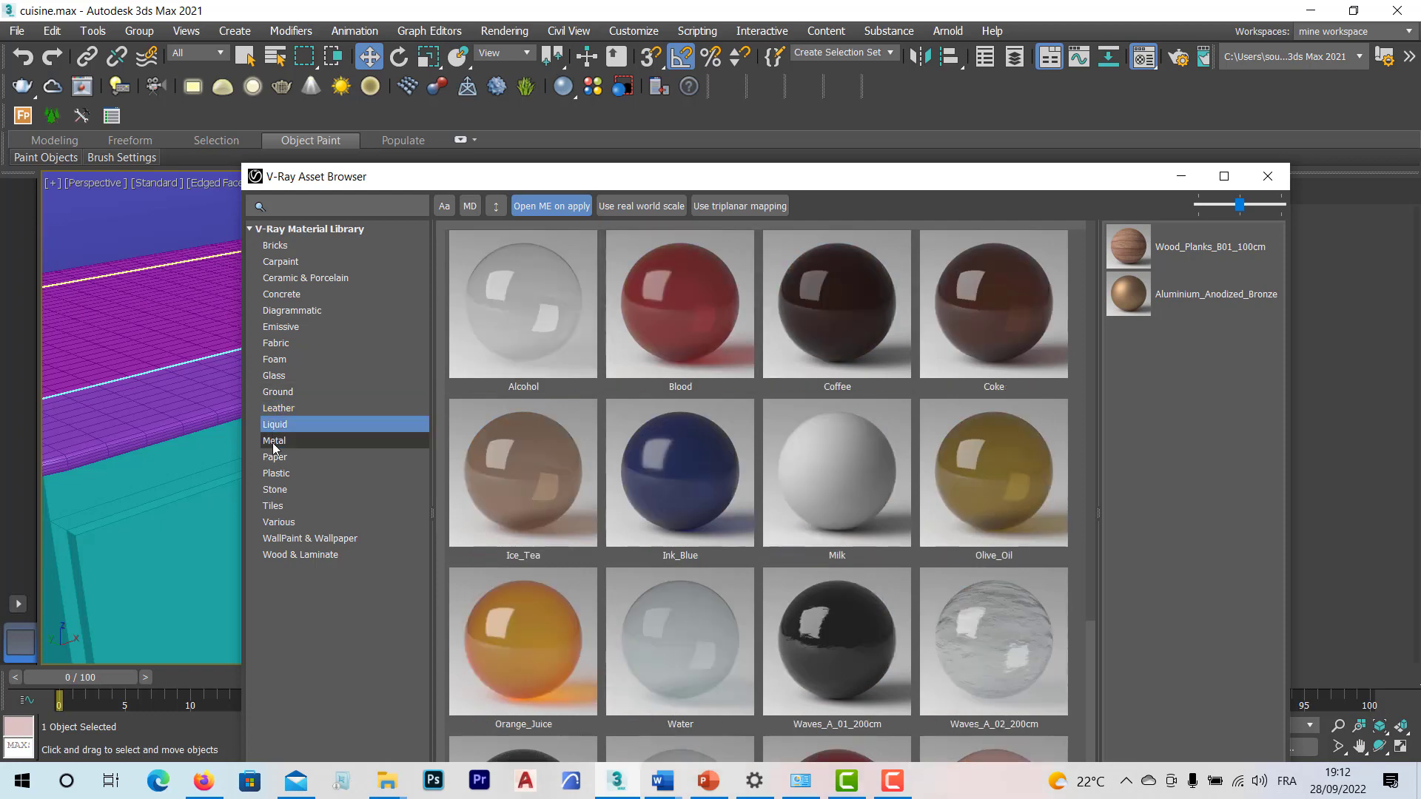
{"action": "left_click", "coordinate": [274, 441]}
{"action": "scroll", "coordinate": [710, 451], "scroll_direction": "down", "scroll_amount": 5}
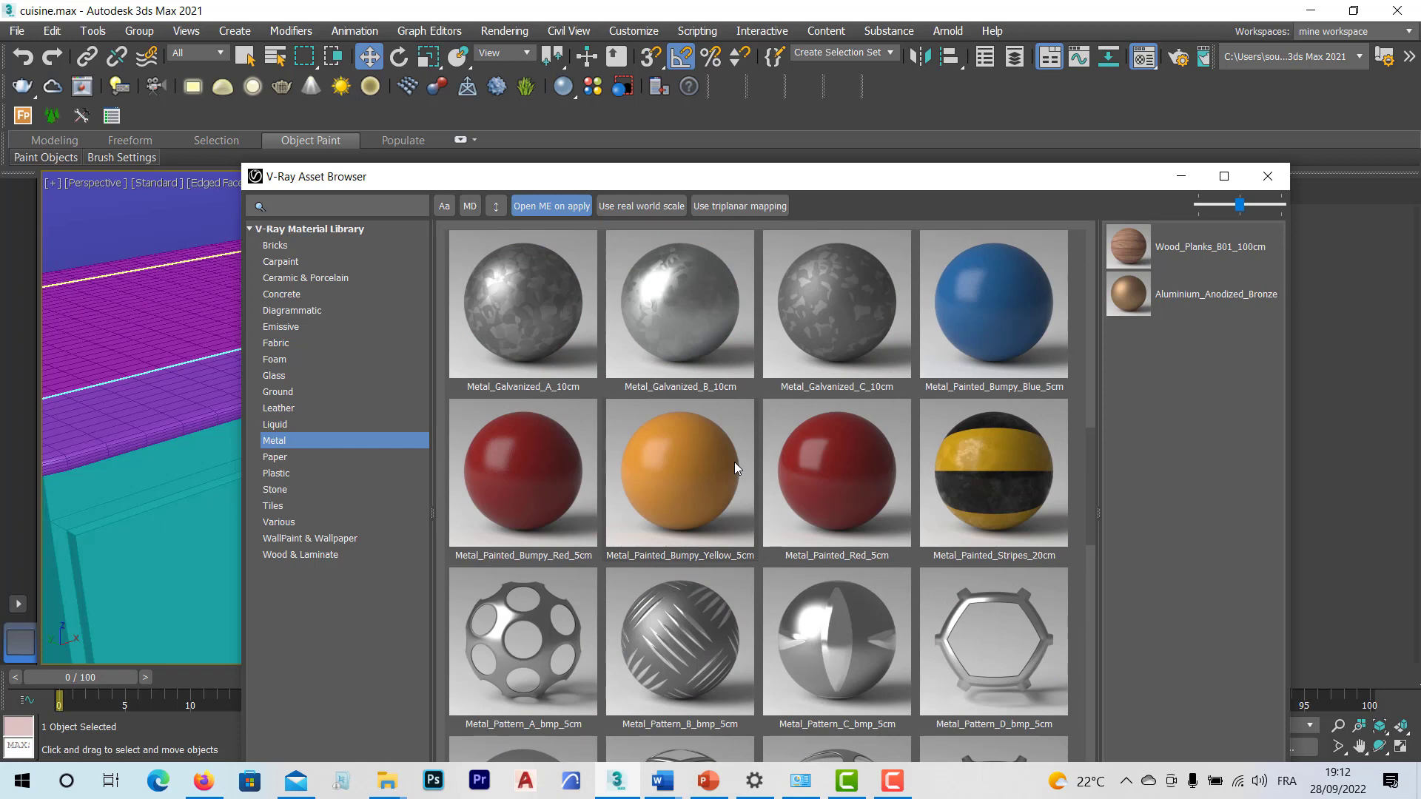
{"action": "scroll", "coordinate": [734, 463], "scroll_direction": "down", "scroll_amount": 5}
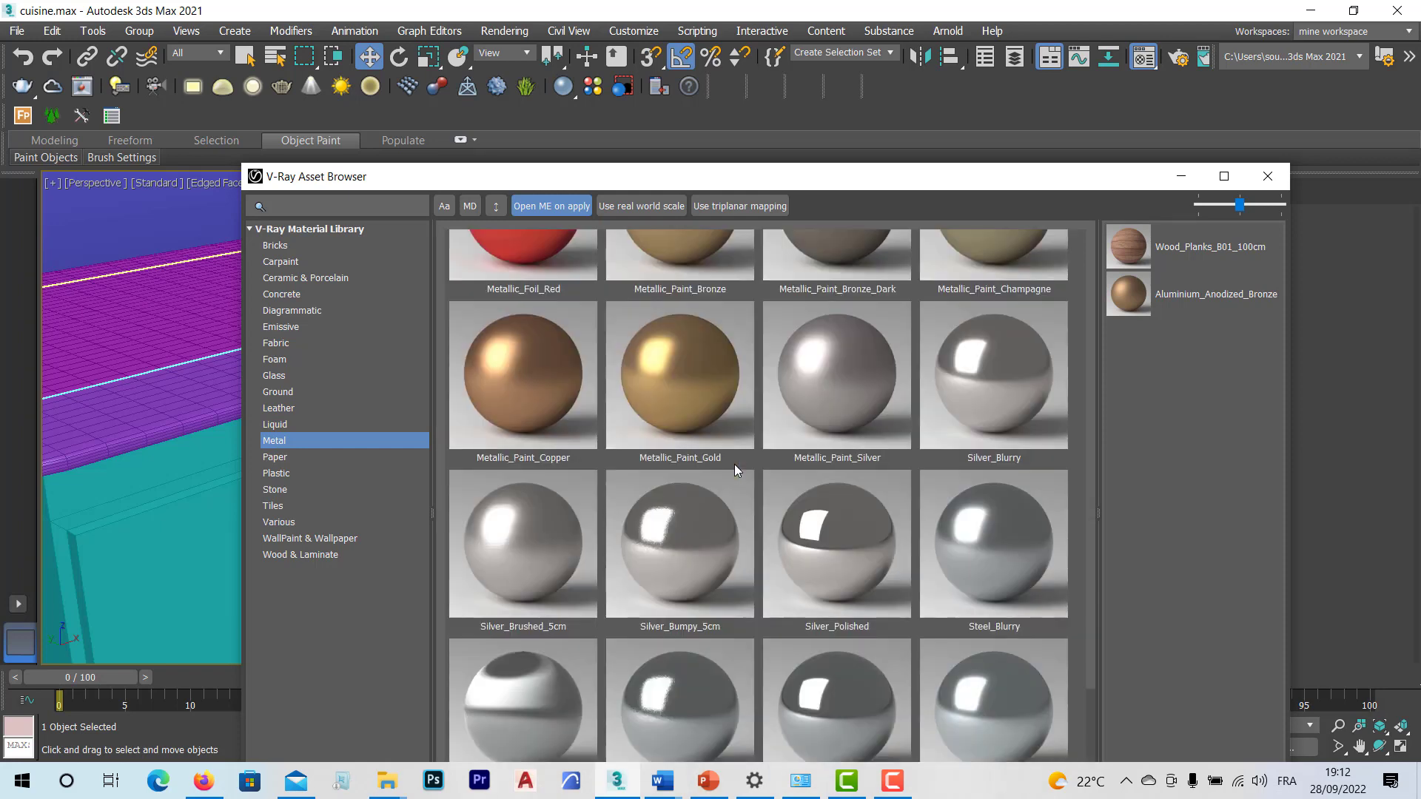
{"action": "left_click", "coordinate": [289, 457]}
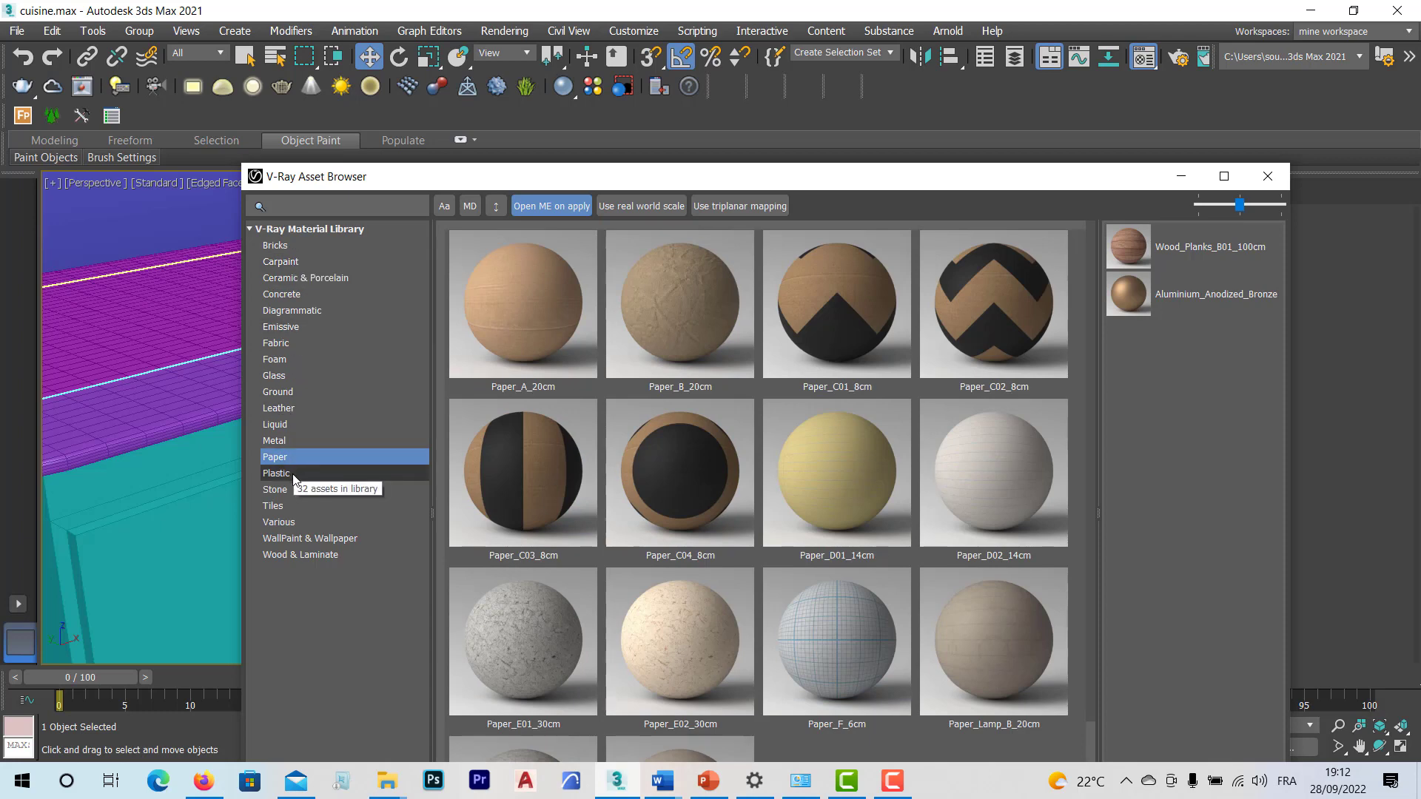
Step: Show the library's Stone category and make the Material #4 sample slot active for a countertop material
{"action": "left_click", "coordinate": [275, 490]}
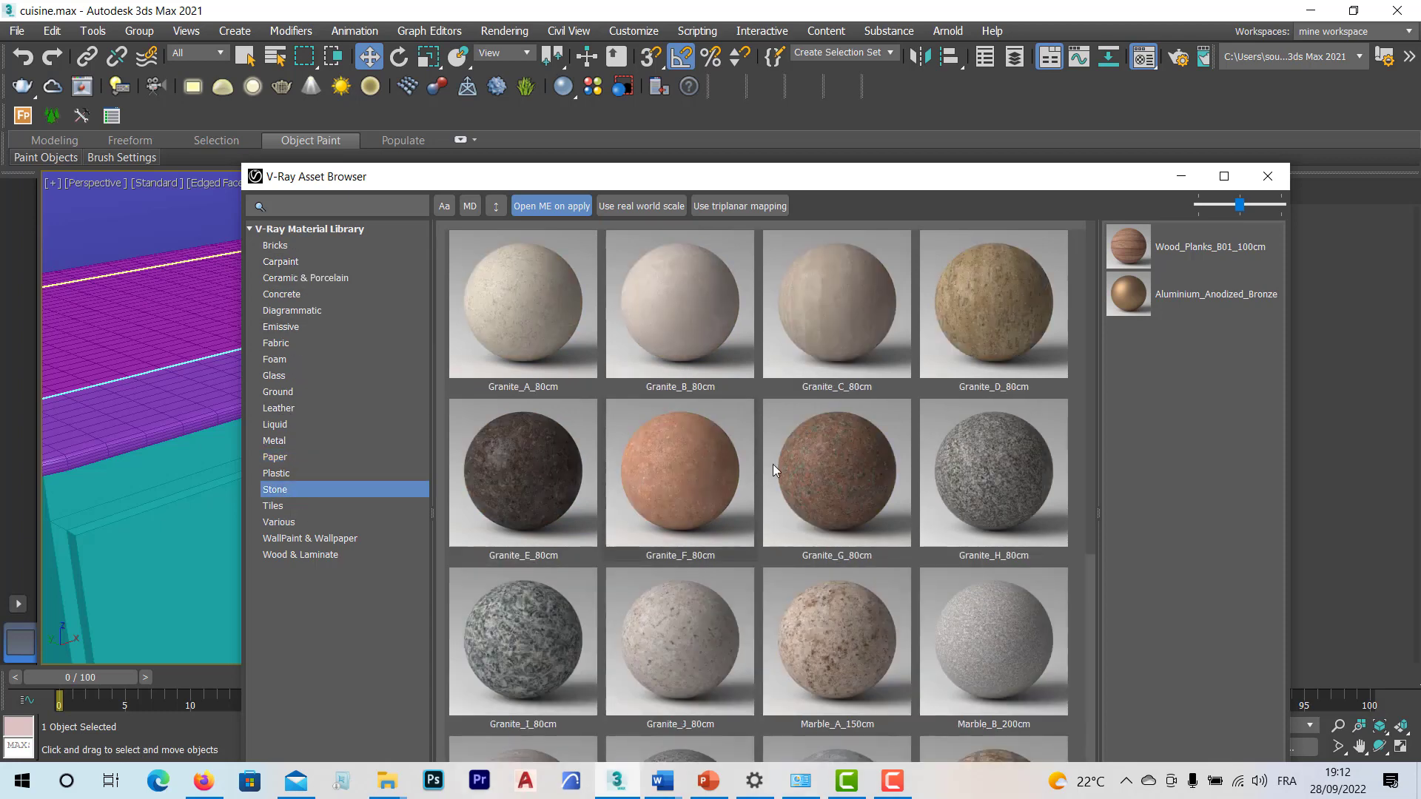
{"action": "left_click_drag", "start_coordinate": [820, 190], "coordinate": [659, 352]}
{"action": "left_click", "coordinate": [908, 257]}
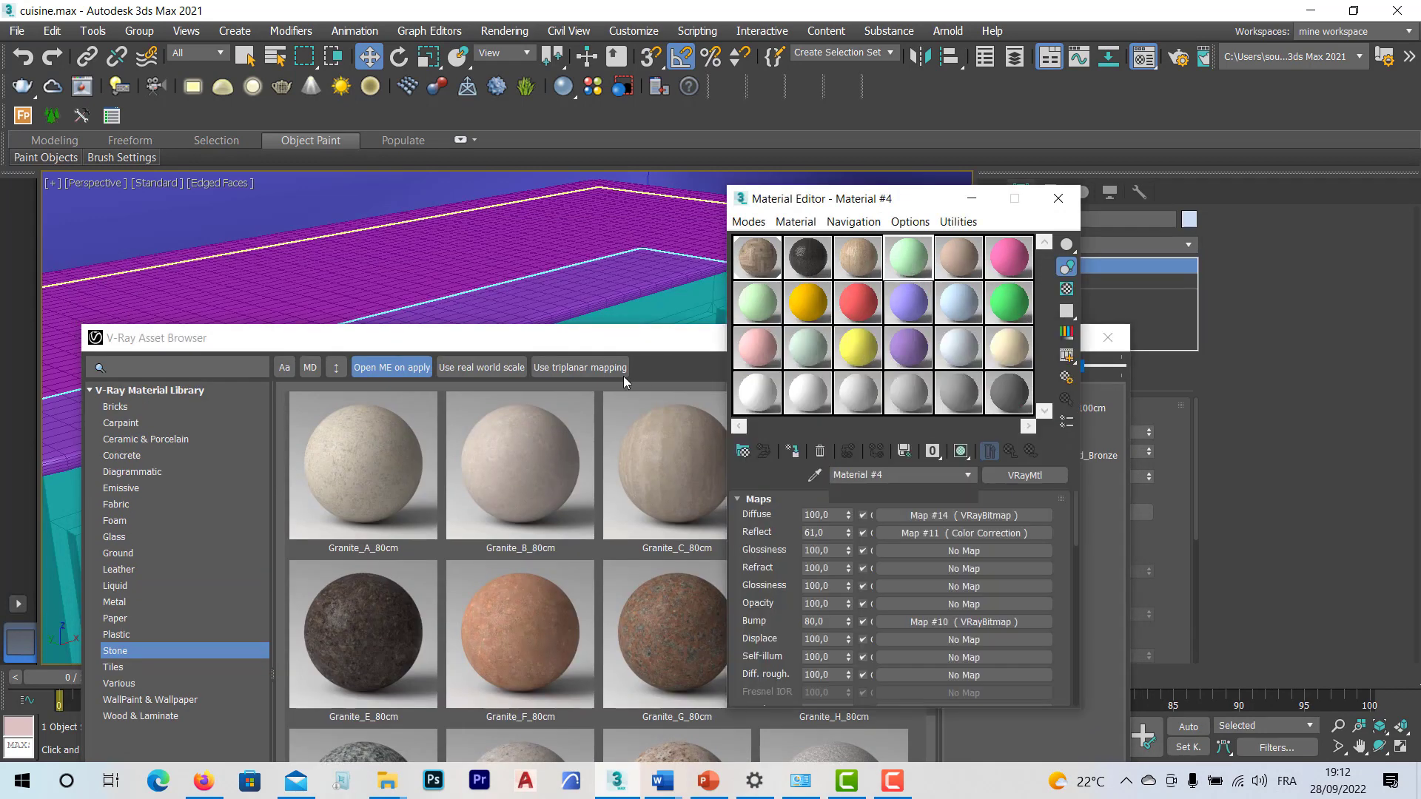
{"action": "left_click_drag", "start_coordinate": [625, 348], "coordinate": [583, 89]}
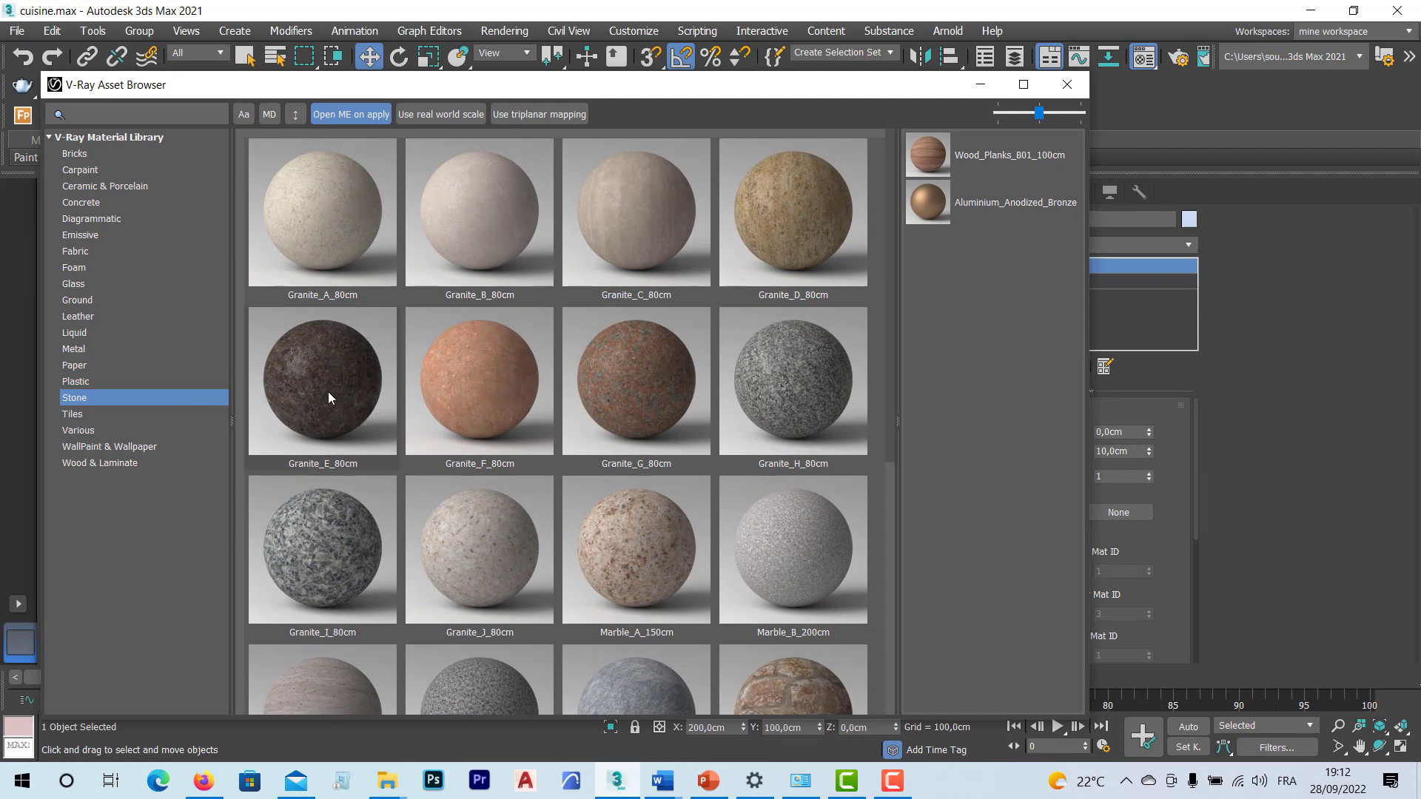
Step: Compare the granite and marble materials, add Marble_A_150cm to the scene in the active sample slot, and close the asset browser
{"action": "left_click", "coordinate": [326, 392]}
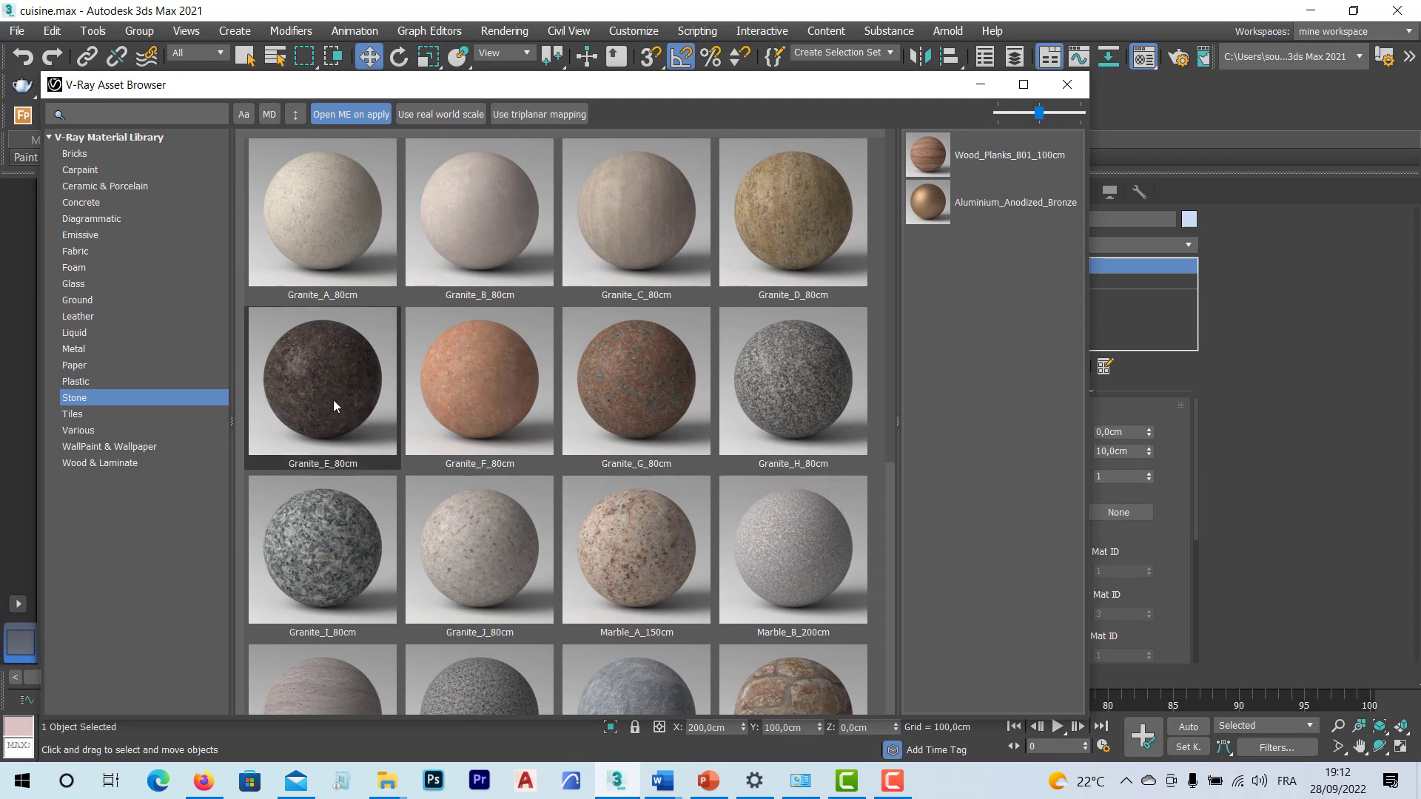
{"action": "mouse_move", "coordinate": [333, 406]}
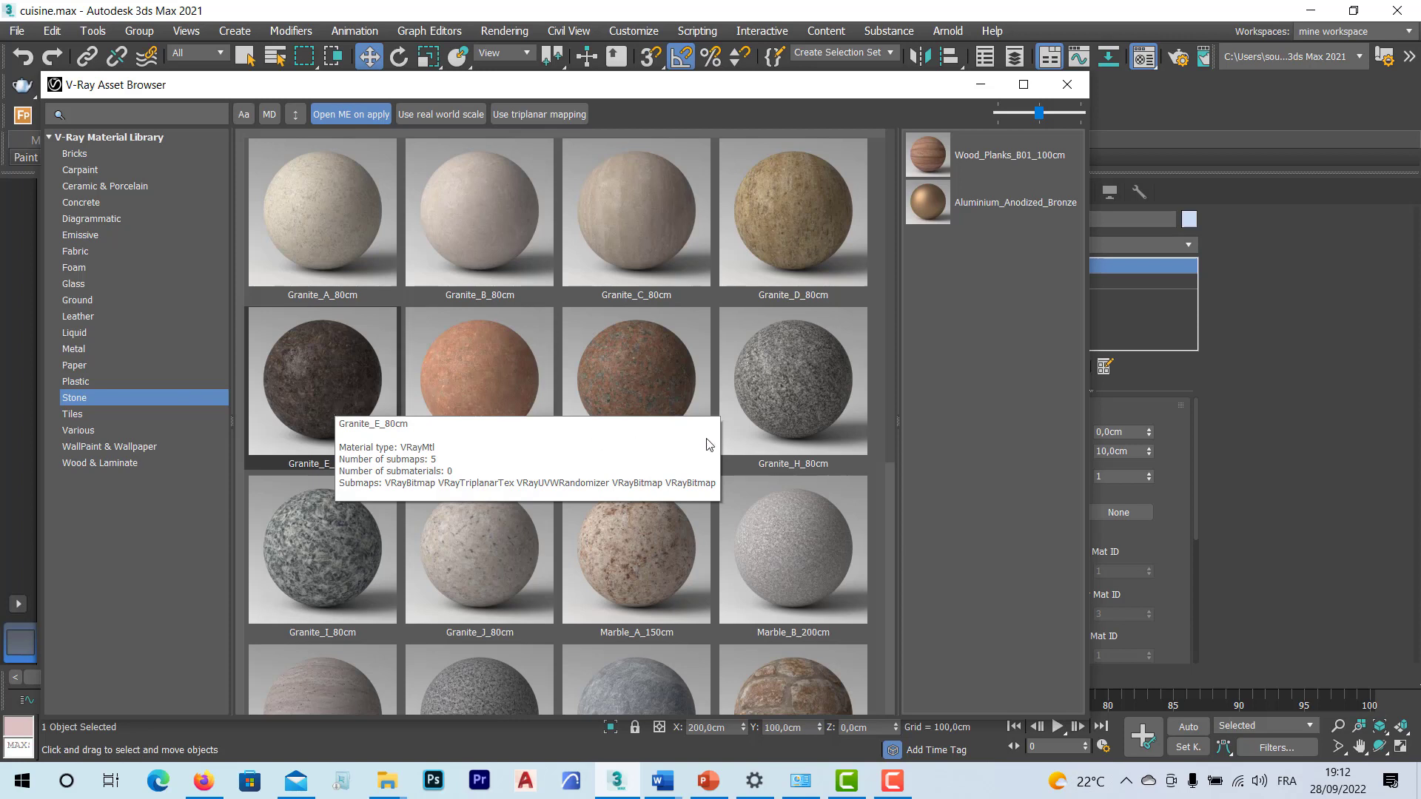
{"action": "scroll", "coordinate": [791, 514], "scroll_direction": "down", "scroll_amount": 5}
{"action": "scroll", "coordinate": [789, 340], "scroll_direction": "up", "scroll_amount": 5}
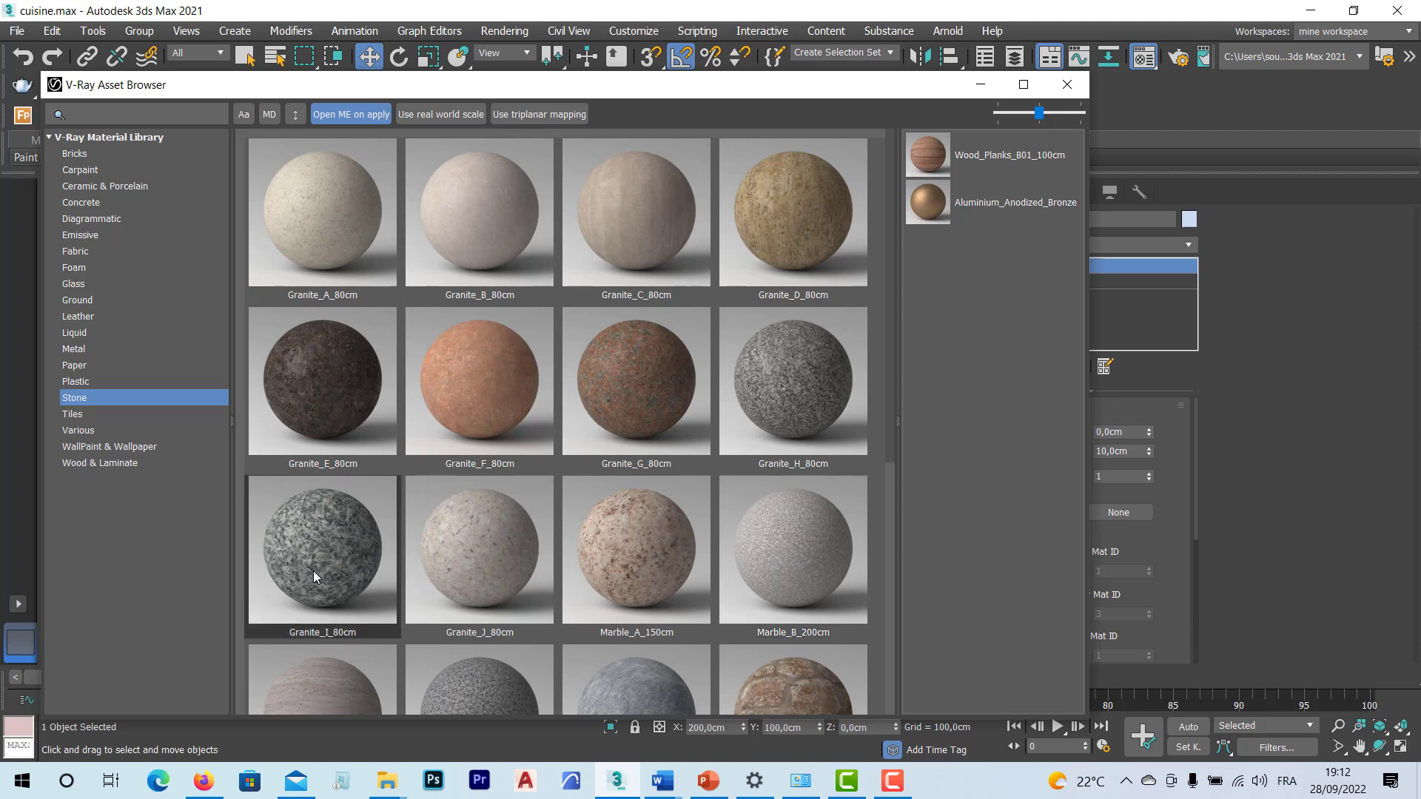
{"action": "right_click", "coordinate": [630, 565]}
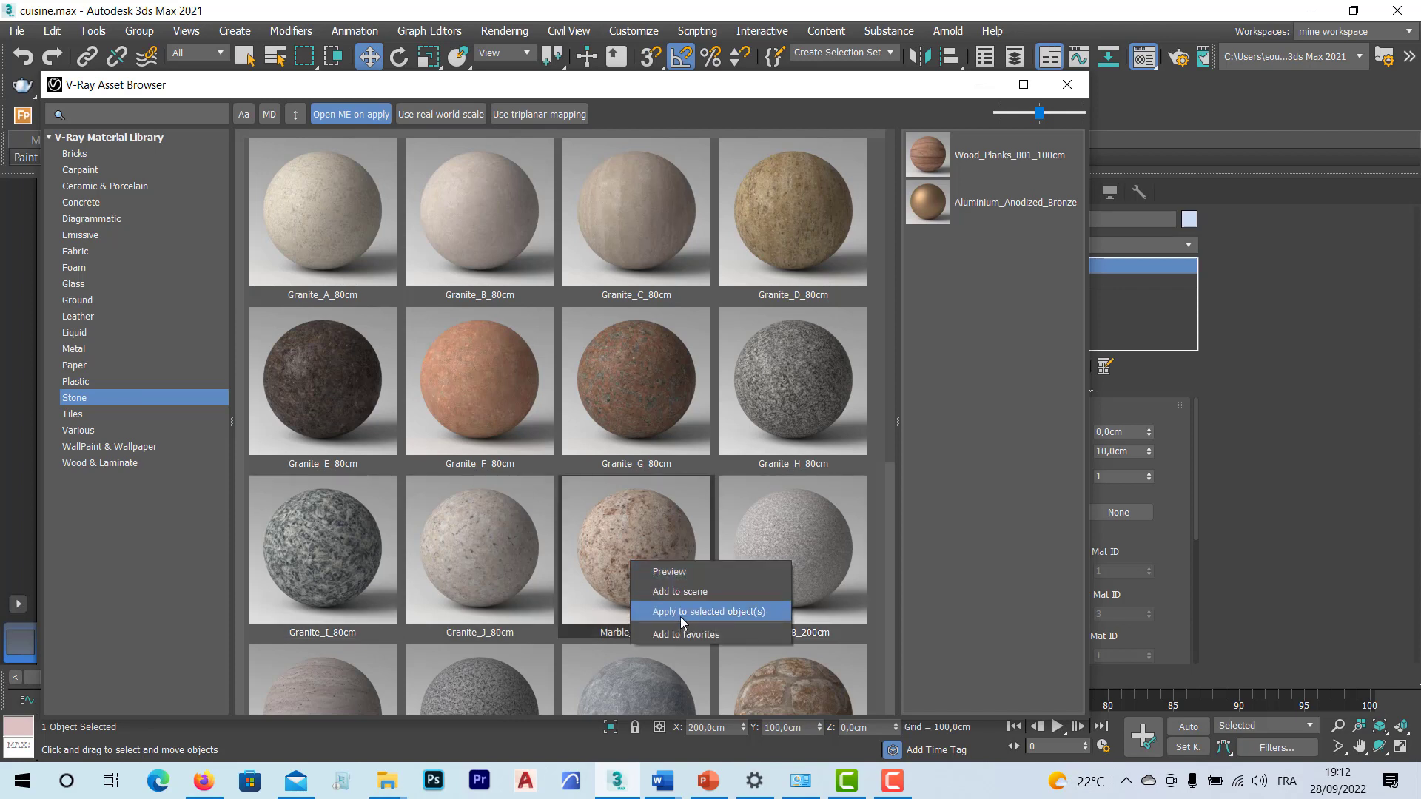
{"action": "left_click", "coordinate": [681, 592]}
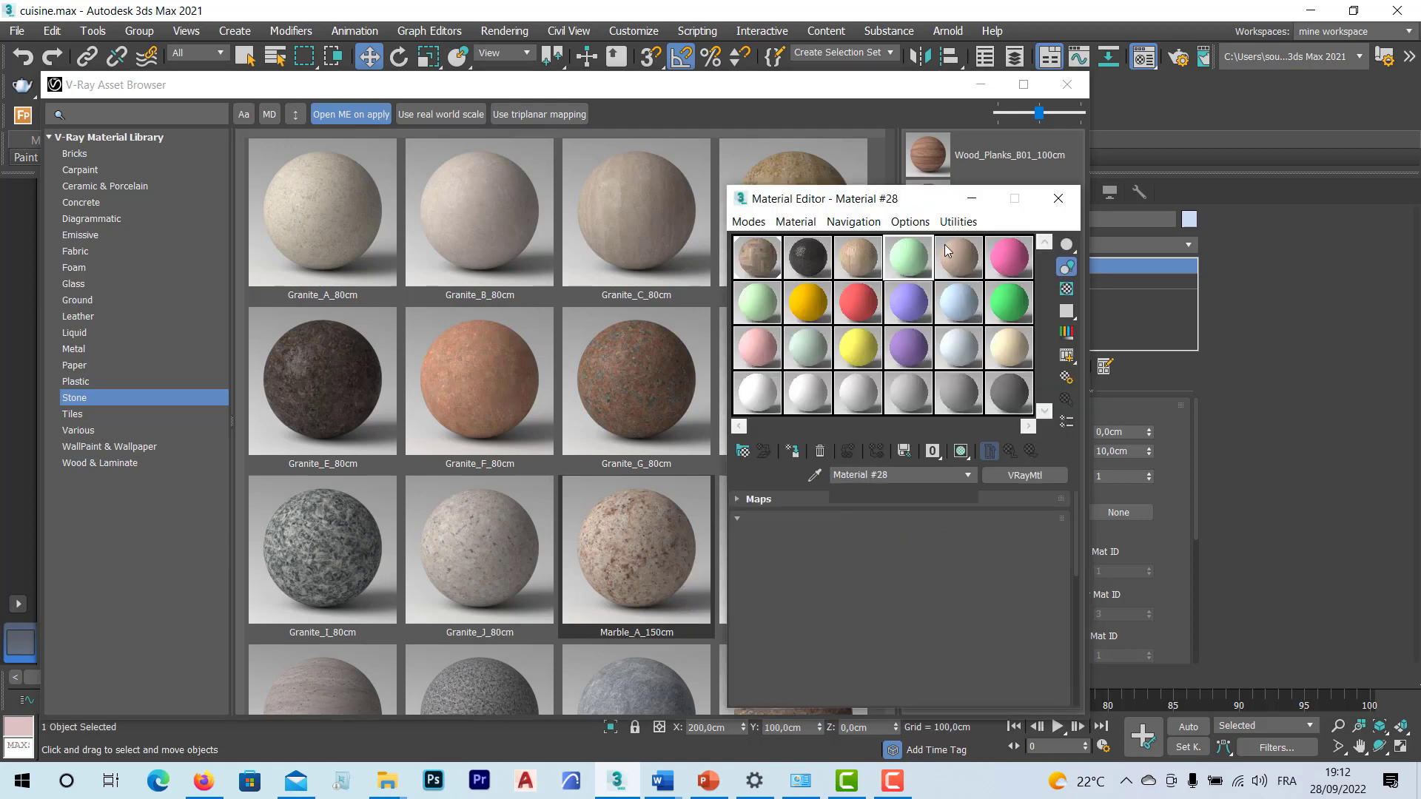
{"action": "left_click", "coordinate": [1065, 86]}
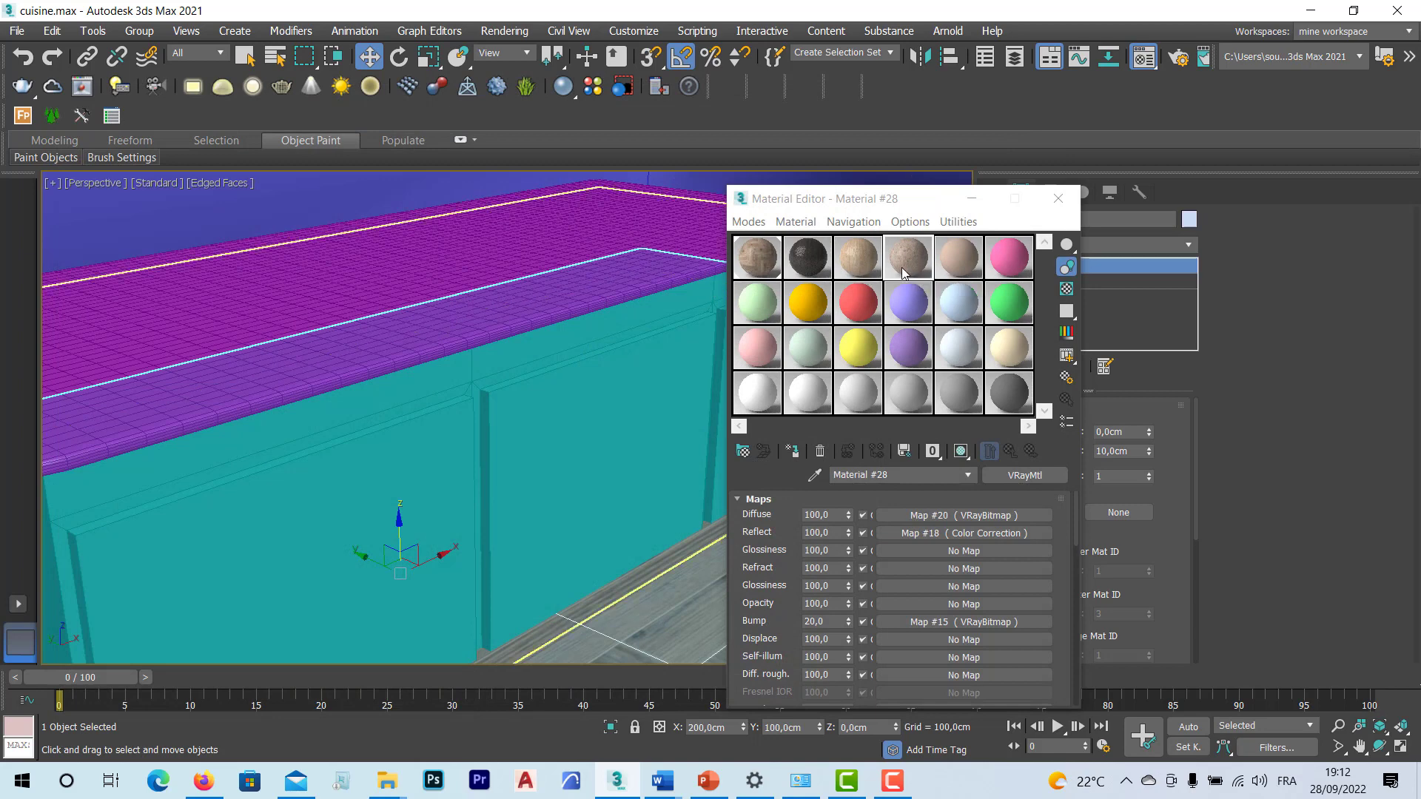
Step: Assign the marble material to the island's countertop and show its texture in the viewport
{"action": "left_click", "coordinate": [510, 289]}
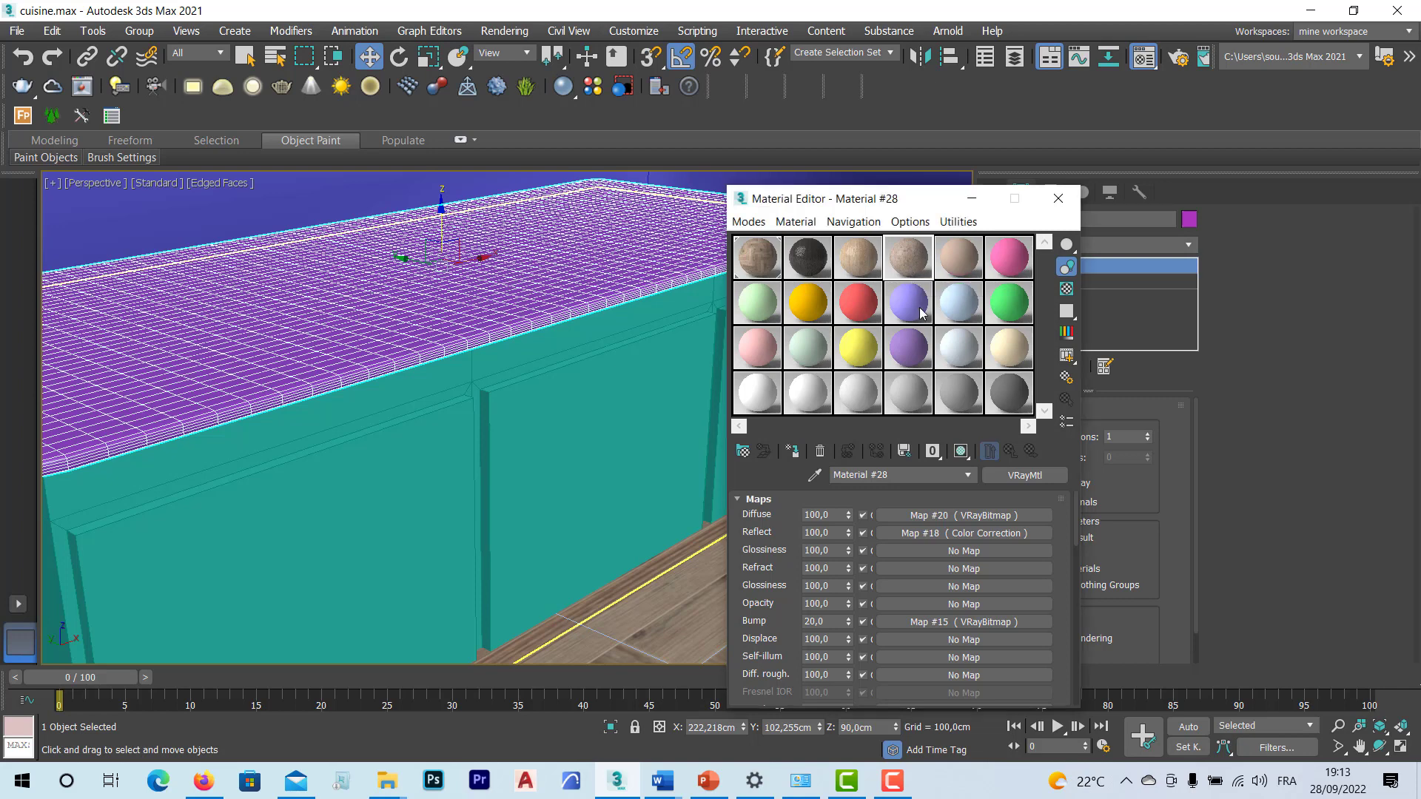
{"action": "left_click", "coordinate": [793, 452]}
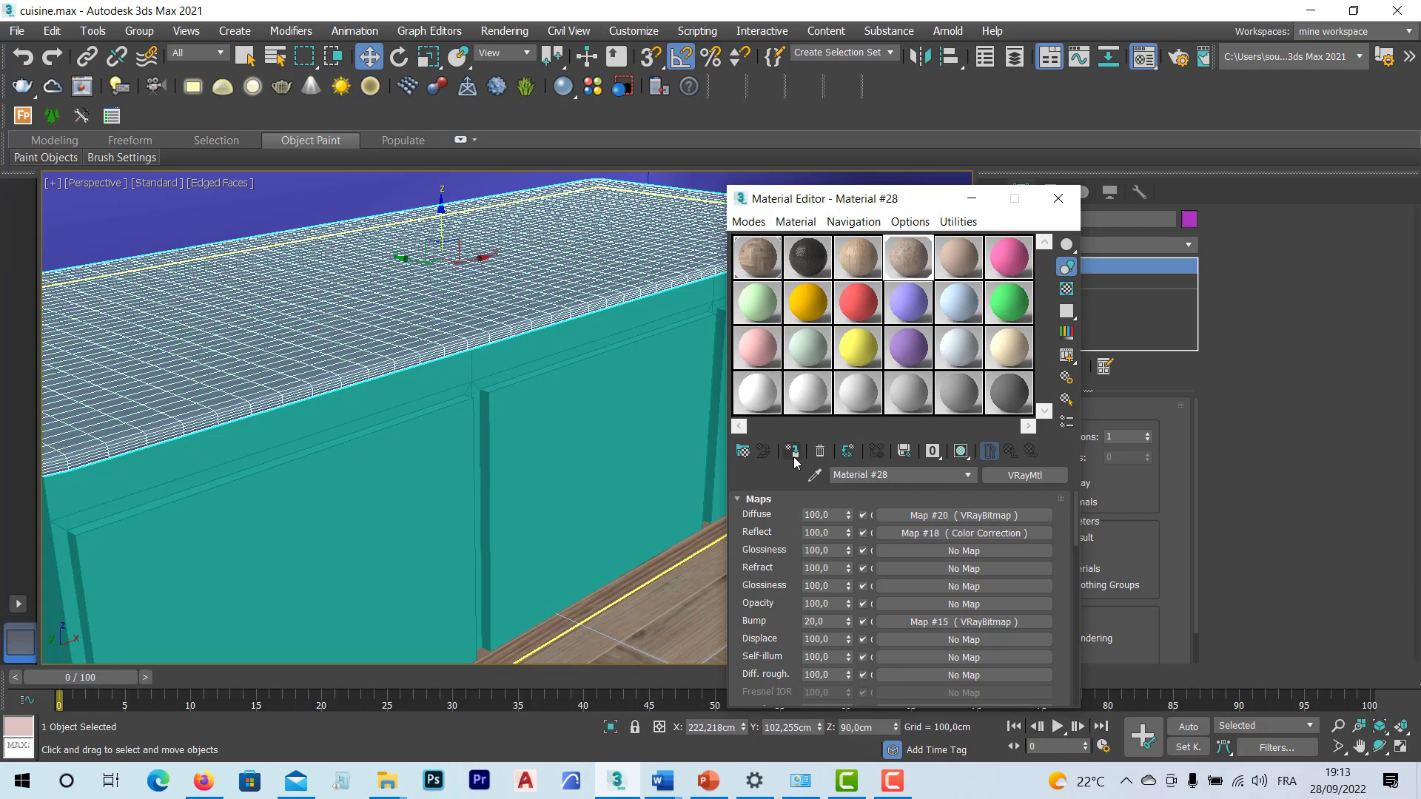
{"action": "left_click", "coordinate": [961, 453]}
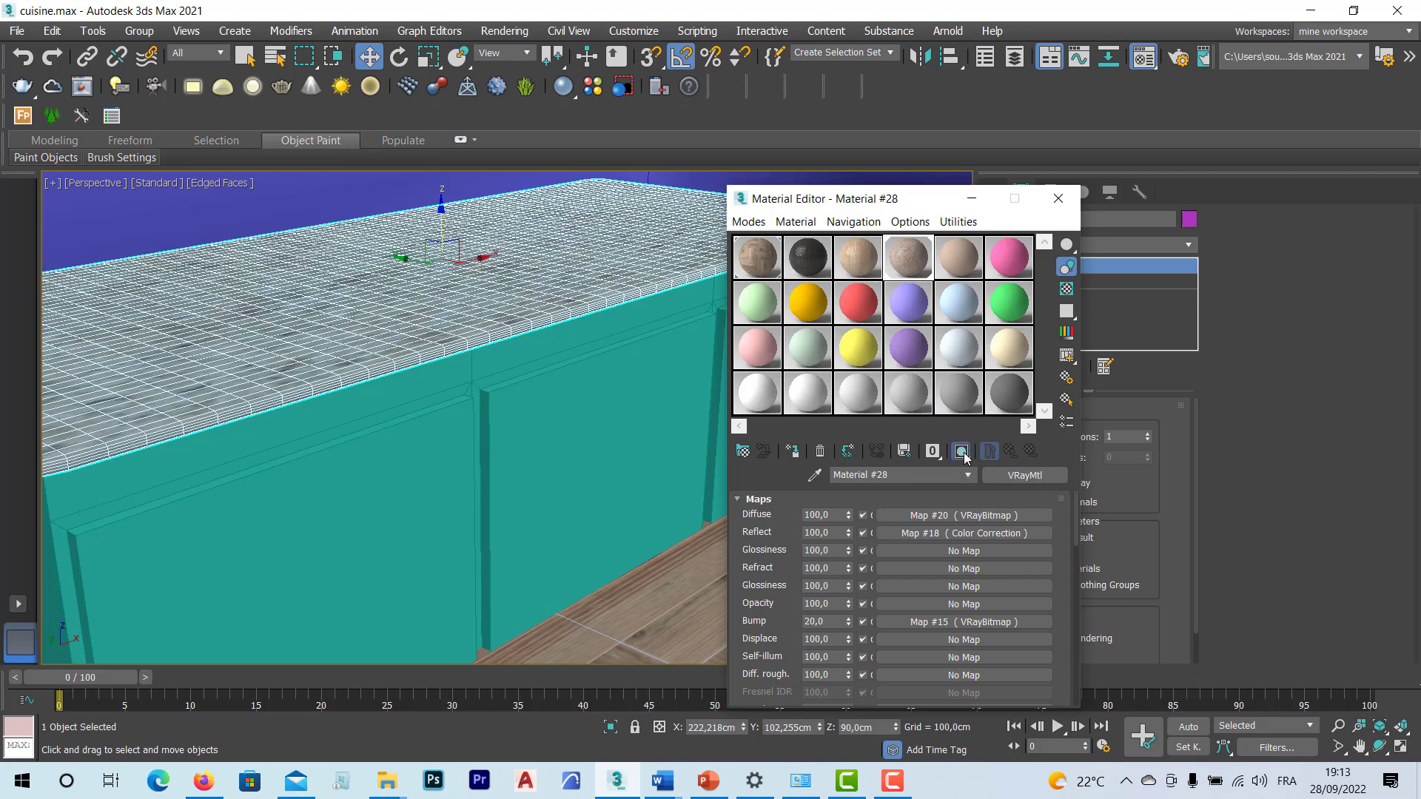
Step: Isolate the island's cabinet base so that only it is displayed in the viewport
{"action": "left_click", "coordinate": [445, 472]}
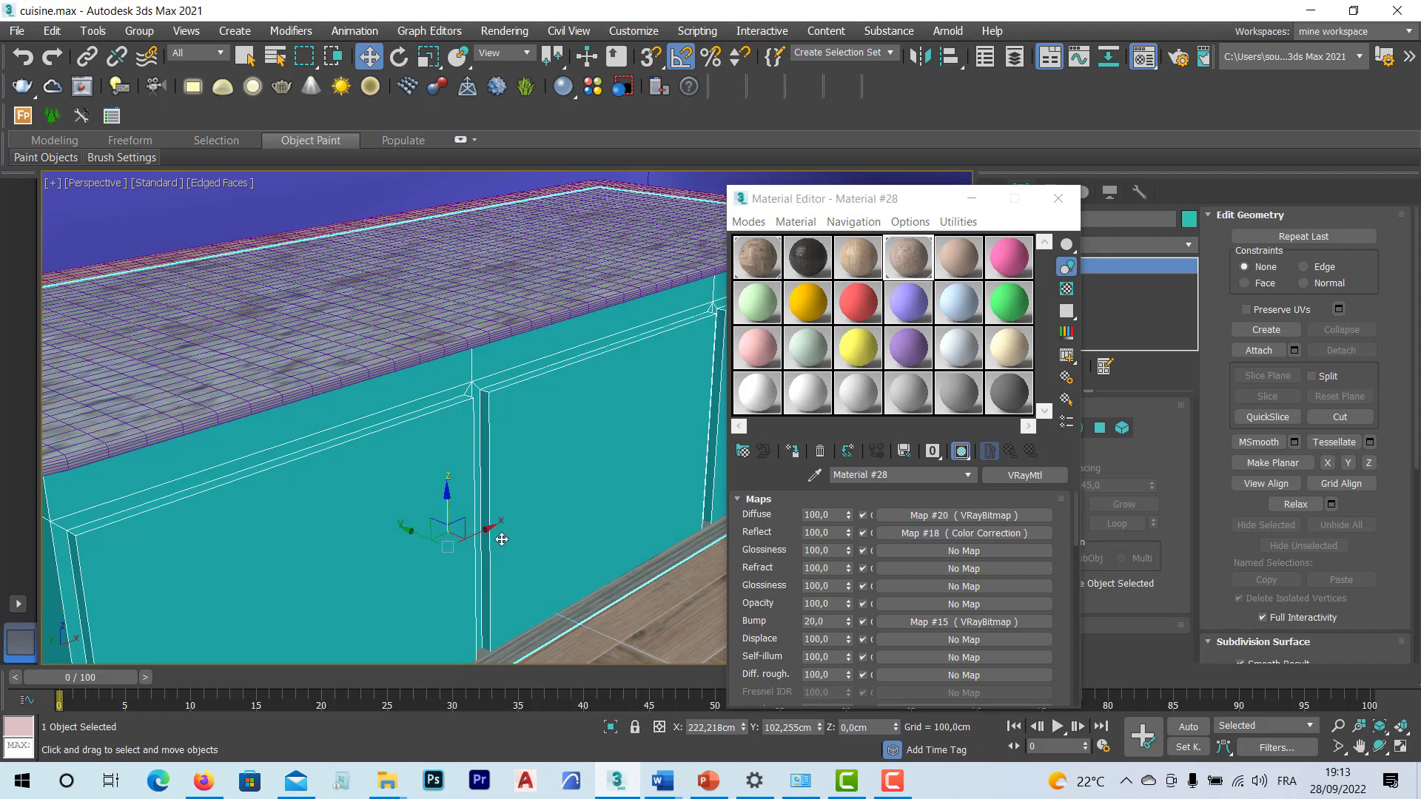
{"action": "left_click", "coordinate": [609, 728]}
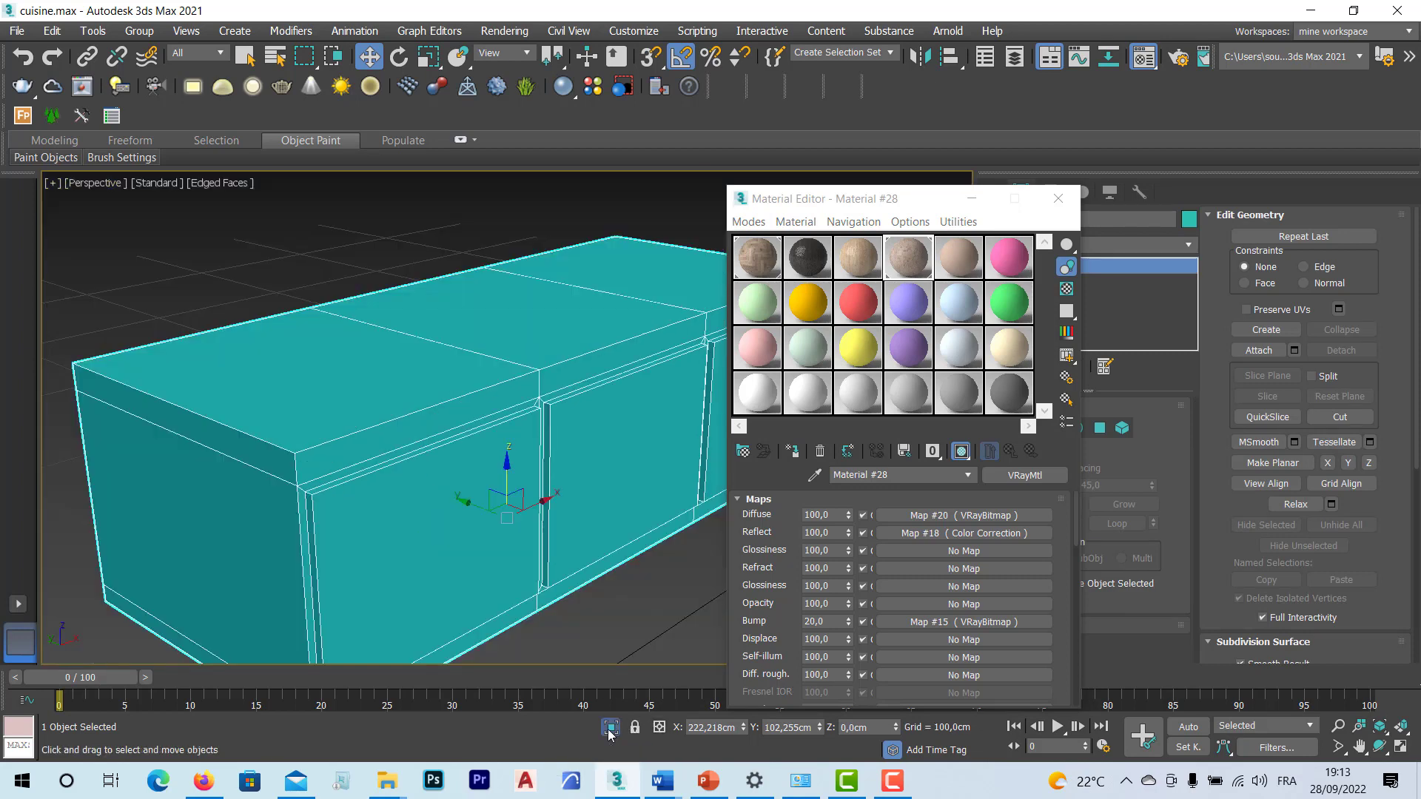
{"action": "left_click", "coordinate": [609, 728]}
{"action": "left_click", "coordinate": [609, 728]}
{"action": "scroll", "coordinate": [541, 551], "scroll_direction": "down", "scroll_amount": 3}
{"action": "scroll", "coordinate": [414, 518], "scroll_direction": "down", "scroll_amount": 2}
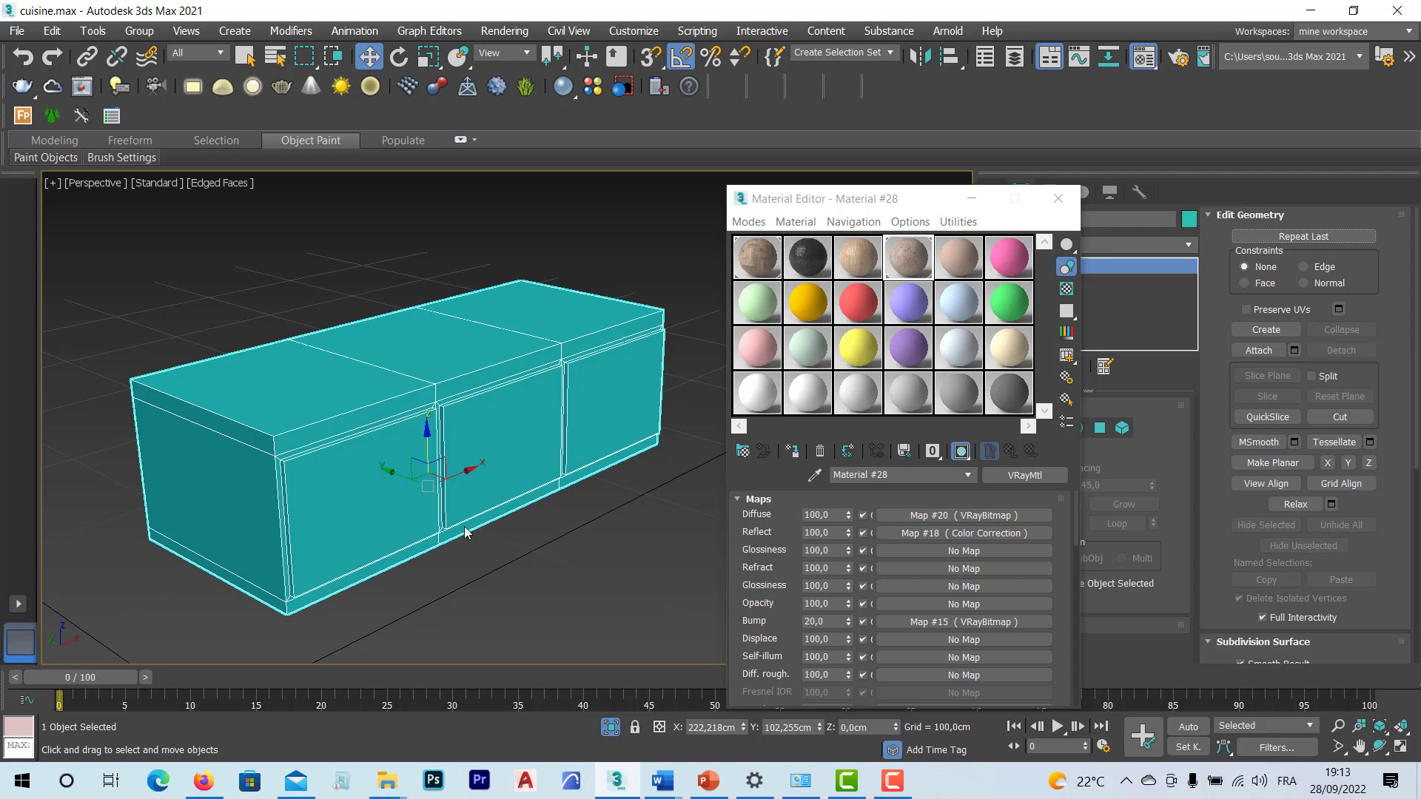
Step: Close the material editor and select the three raised panel polygons along one long side of the cabinet base
{"action": "left_click", "coordinate": [1049, 202]}
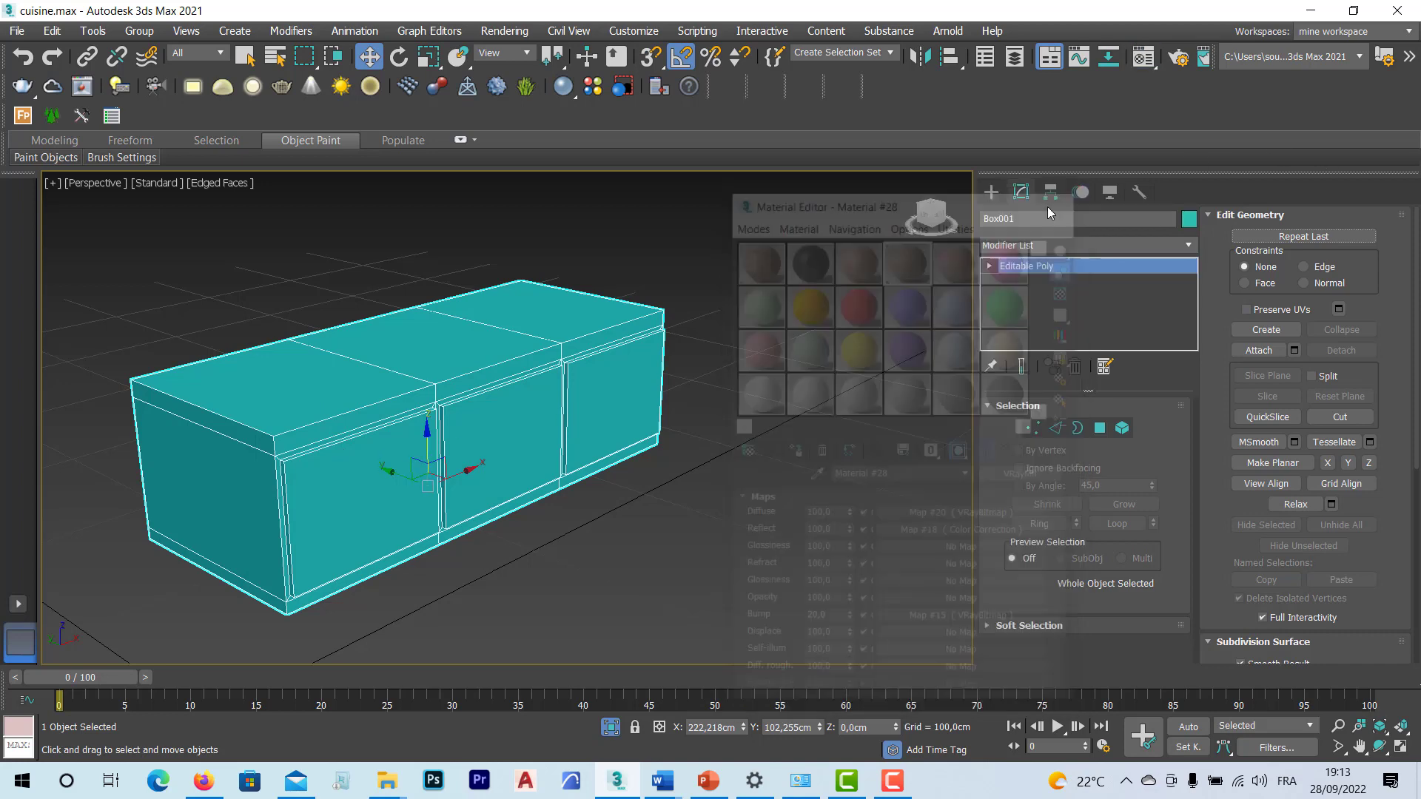
{"action": "left_click", "coordinate": [1099, 429]}
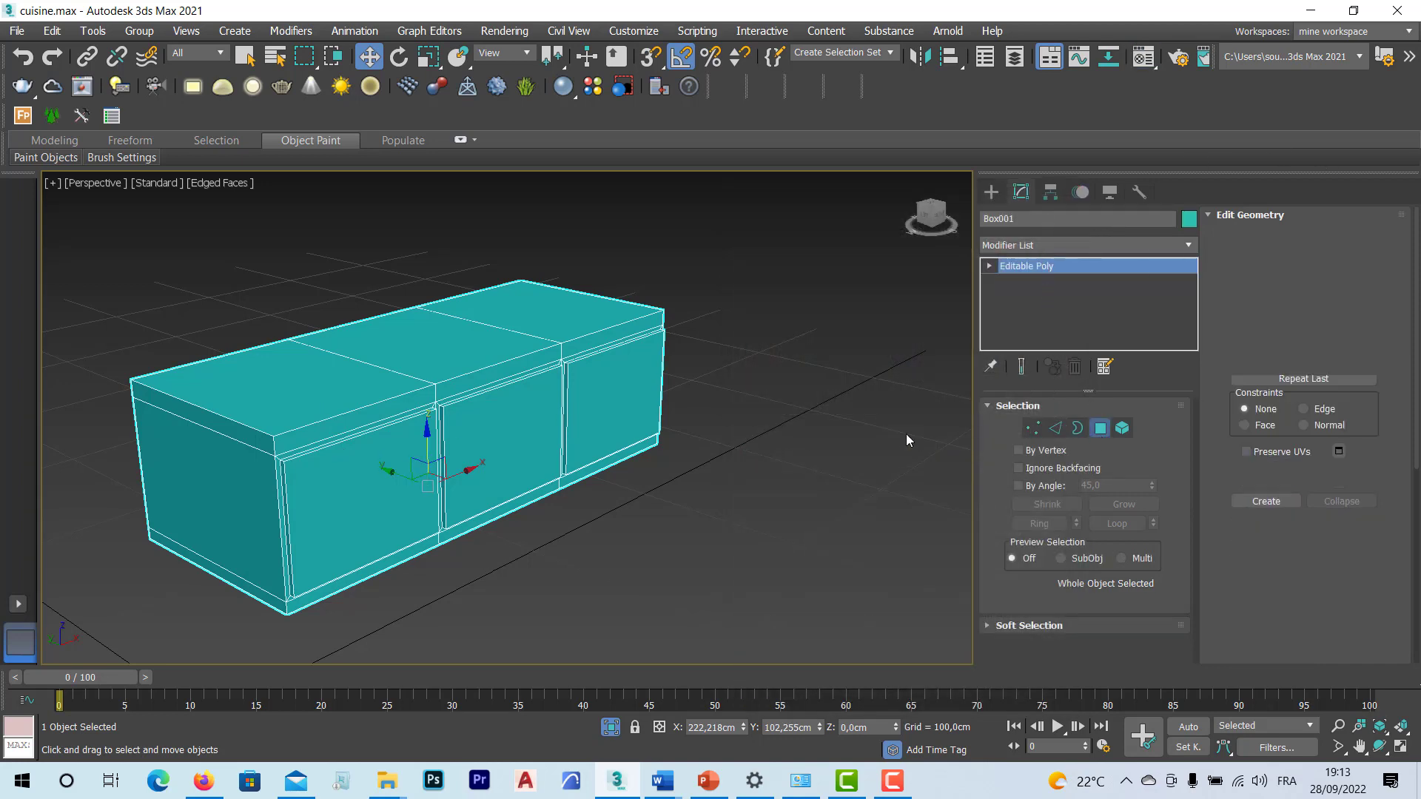
{"action": "scroll", "coordinate": [309, 486], "scroll_direction": "up", "scroll_amount": 5}
{"action": "scroll", "coordinate": [309, 486], "scroll_direction": "up", "scroll_amount": 2}
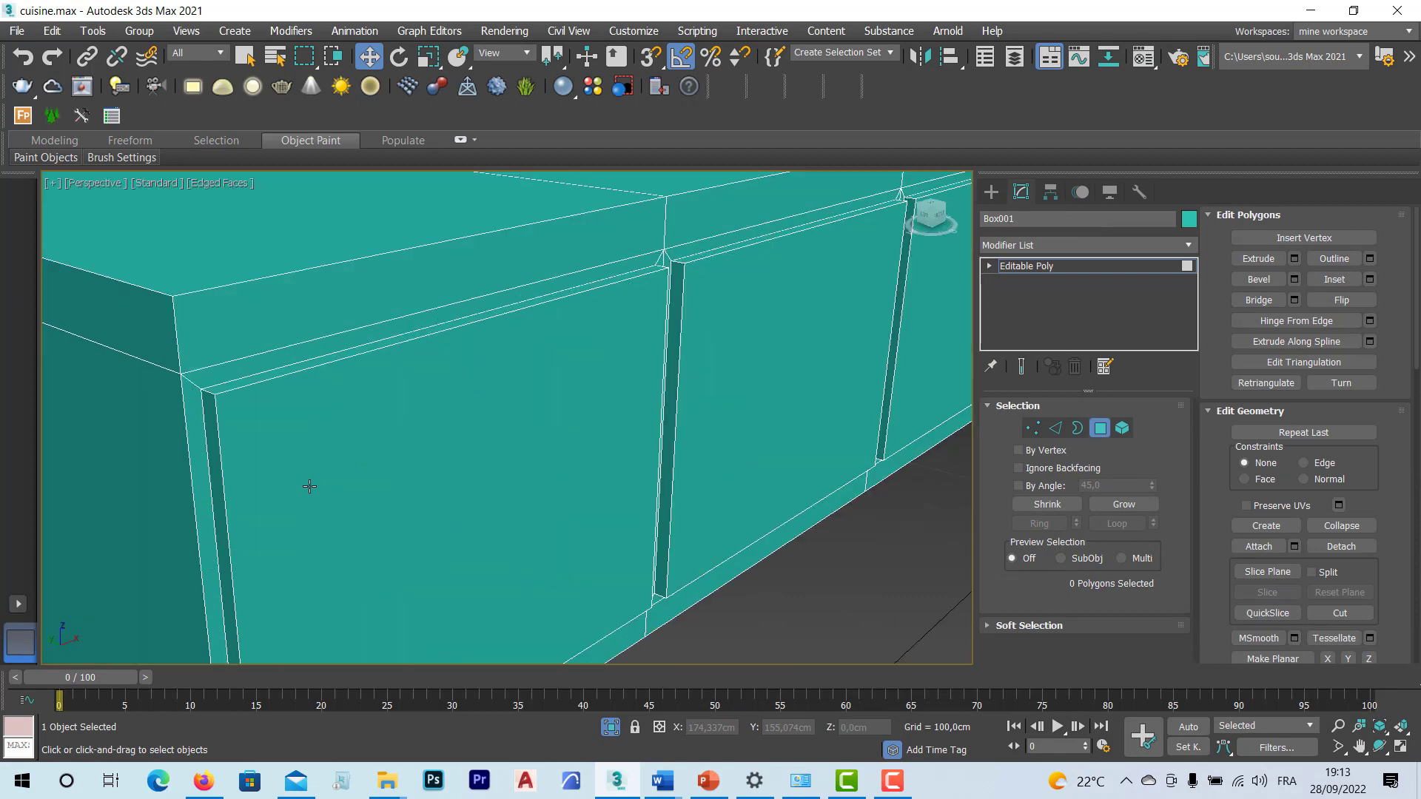
{"action": "left_click", "coordinate": [317, 434]}
{"action": "left_click", "coordinate": [773, 378], "text": "ctrl"}
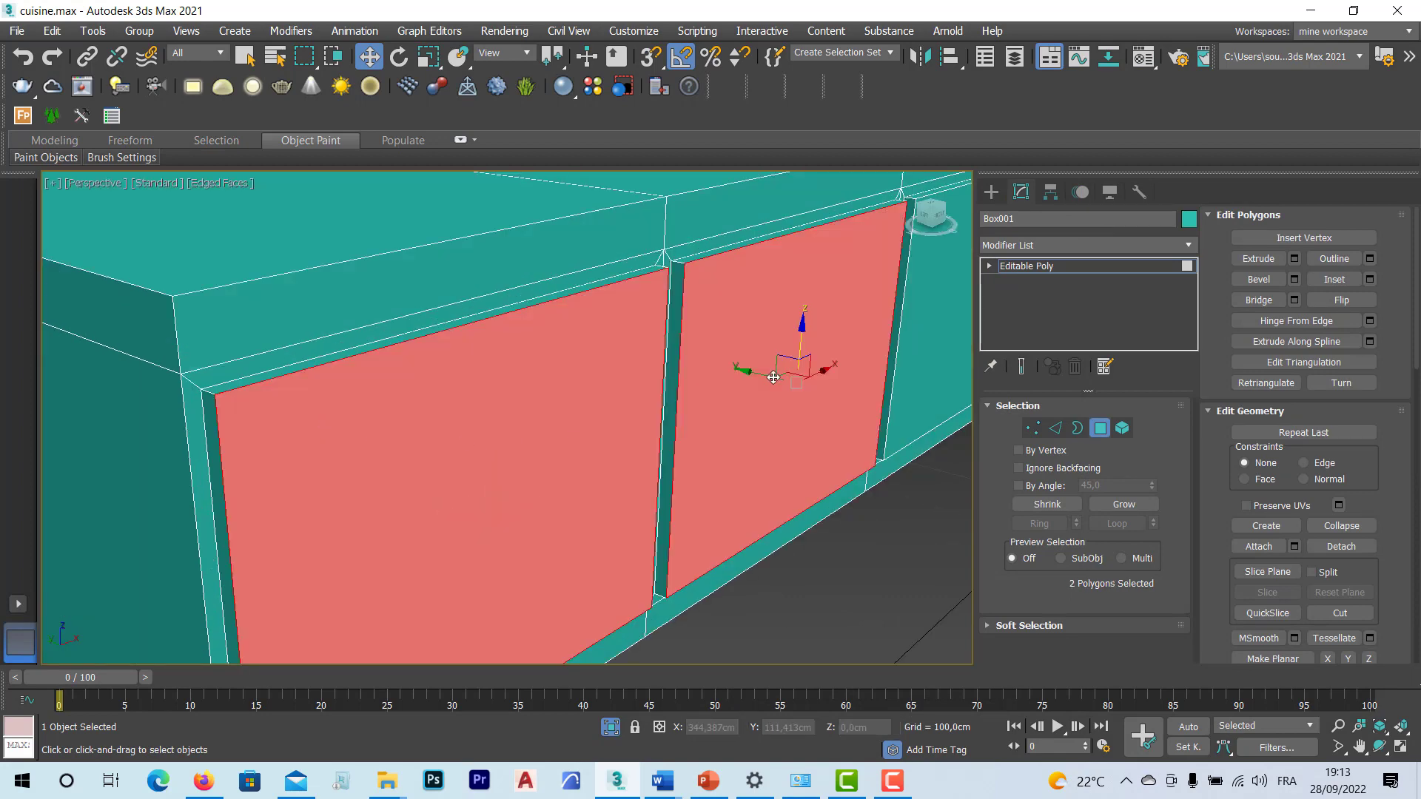
{"action": "left_click", "coordinate": [929, 346], "text": "ctrl"}
{"action": "scroll", "coordinate": [831, 395], "scroll_direction": "down", "scroll_amount": 8}
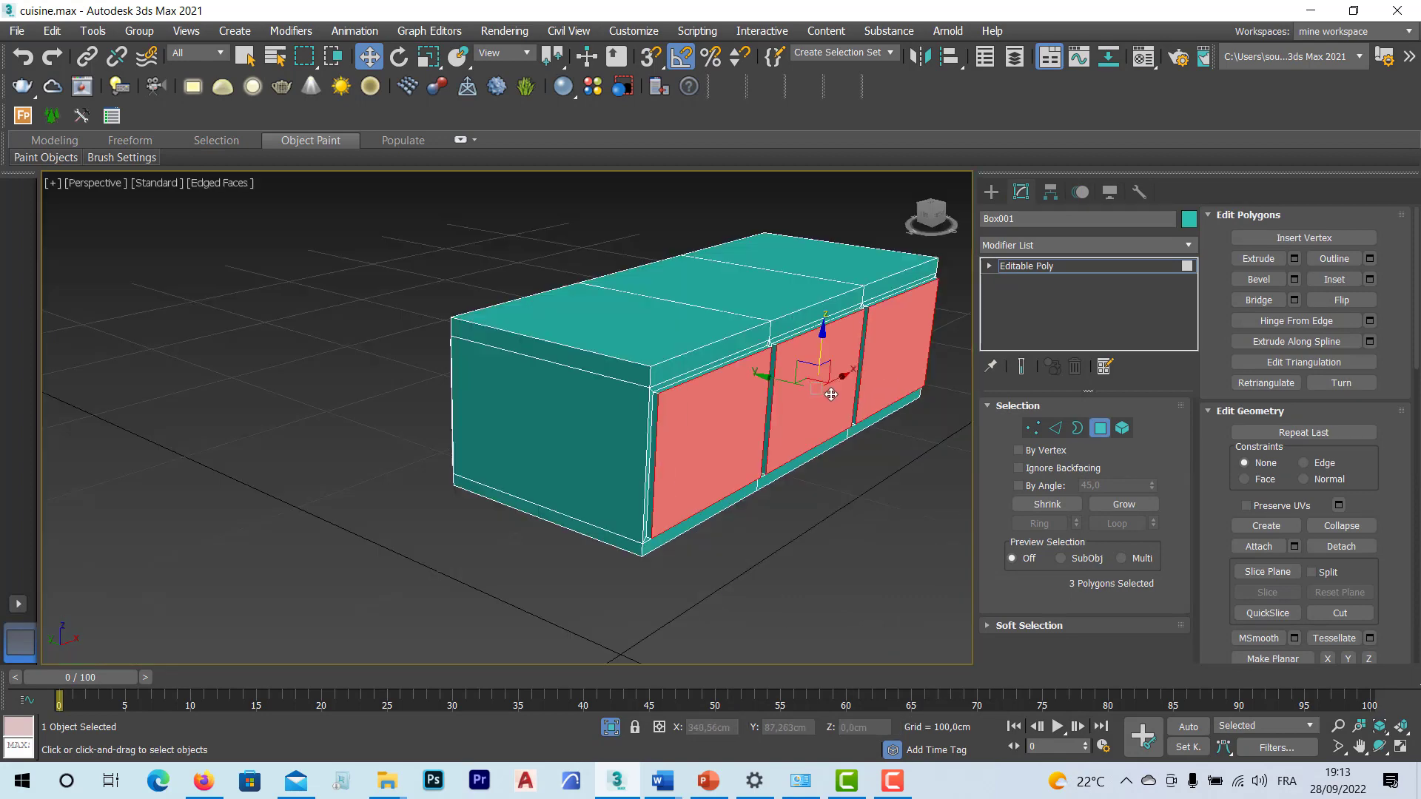
Step: Add the three panel polygons on the opposite long side to the selection and detach all six as a separate object
{"action": "middle_click_drag", "start_coordinate": [831, 395], "coordinate": [787, 434], "text": "alt"}
{"action": "left_click", "coordinate": [792, 440], "text": "ctrl"}
{"action": "left_click", "coordinate": [721, 416], "text": "ctrl"}
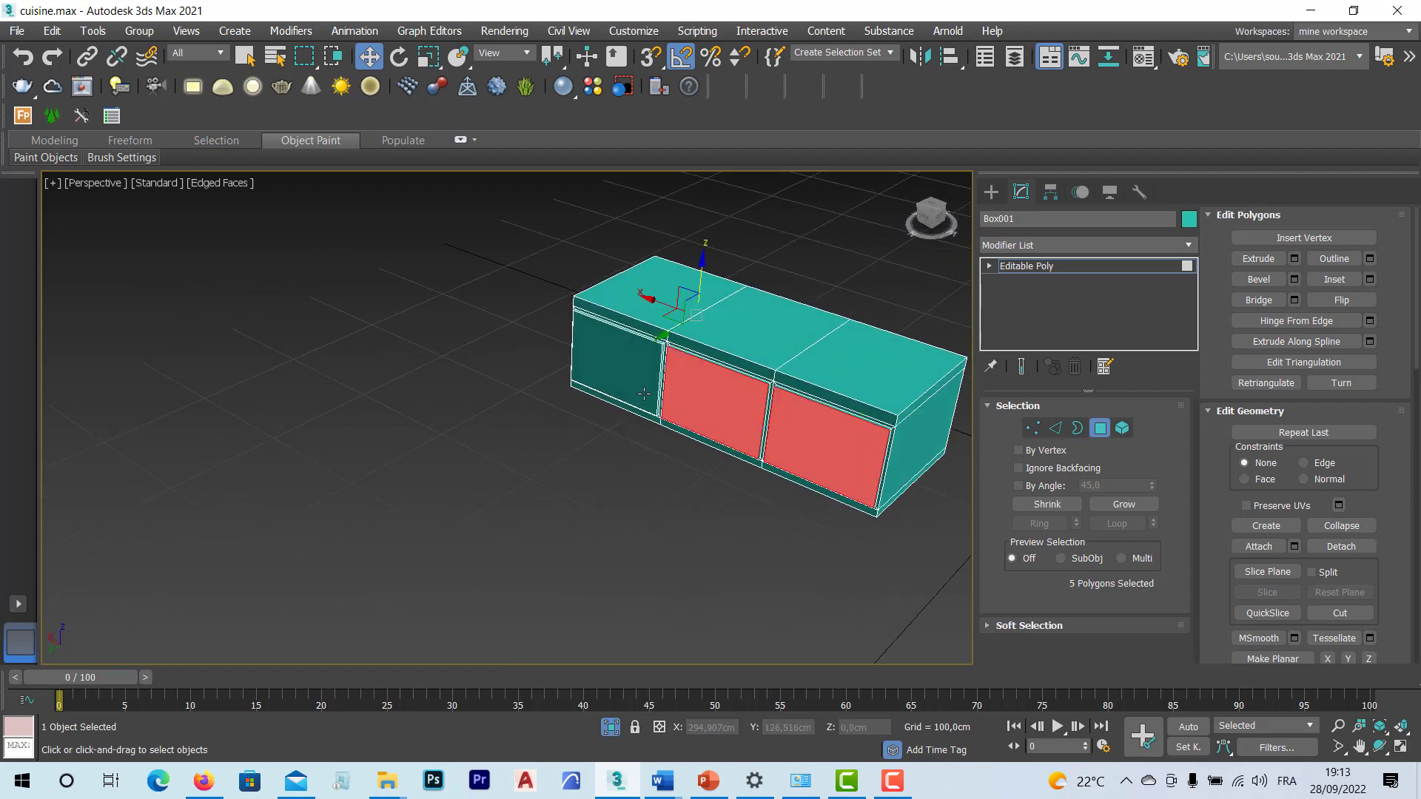
{"action": "left_click", "coordinate": [644, 393], "text": "ctrl"}
{"action": "mouse_move", "coordinate": [705, 394]}
{"action": "middle_mouse_down", "text": "alt"}
{"action": "mouse_move", "coordinate": [526, 457]}
{"action": "mouse_move", "coordinate": [516, 481]}
{"action": "mouse_move", "coordinate": [358, 475]}
{"action": "mouse_move", "coordinate": [333, 441]}
{"action": "mouse_move", "coordinate": [503, 462]}
{"action": "mouse_move", "coordinate": [435, 444]}
{"action": "mouse_move", "coordinate": [530, 415]}
{"action": "mouse_move", "coordinate": [508, 407]}
{"action": "mouse_move", "coordinate": [507, 421]}
{"action": "mouse_move", "coordinate": [607, 429]}
{"action": "mouse_move", "coordinate": [712, 386]}
{"action": "middle_mouse_up", "text": "alt"}
{"action": "scroll", "coordinate": [673, 403], "scroll_direction": "up", "scroll_amount": 3}
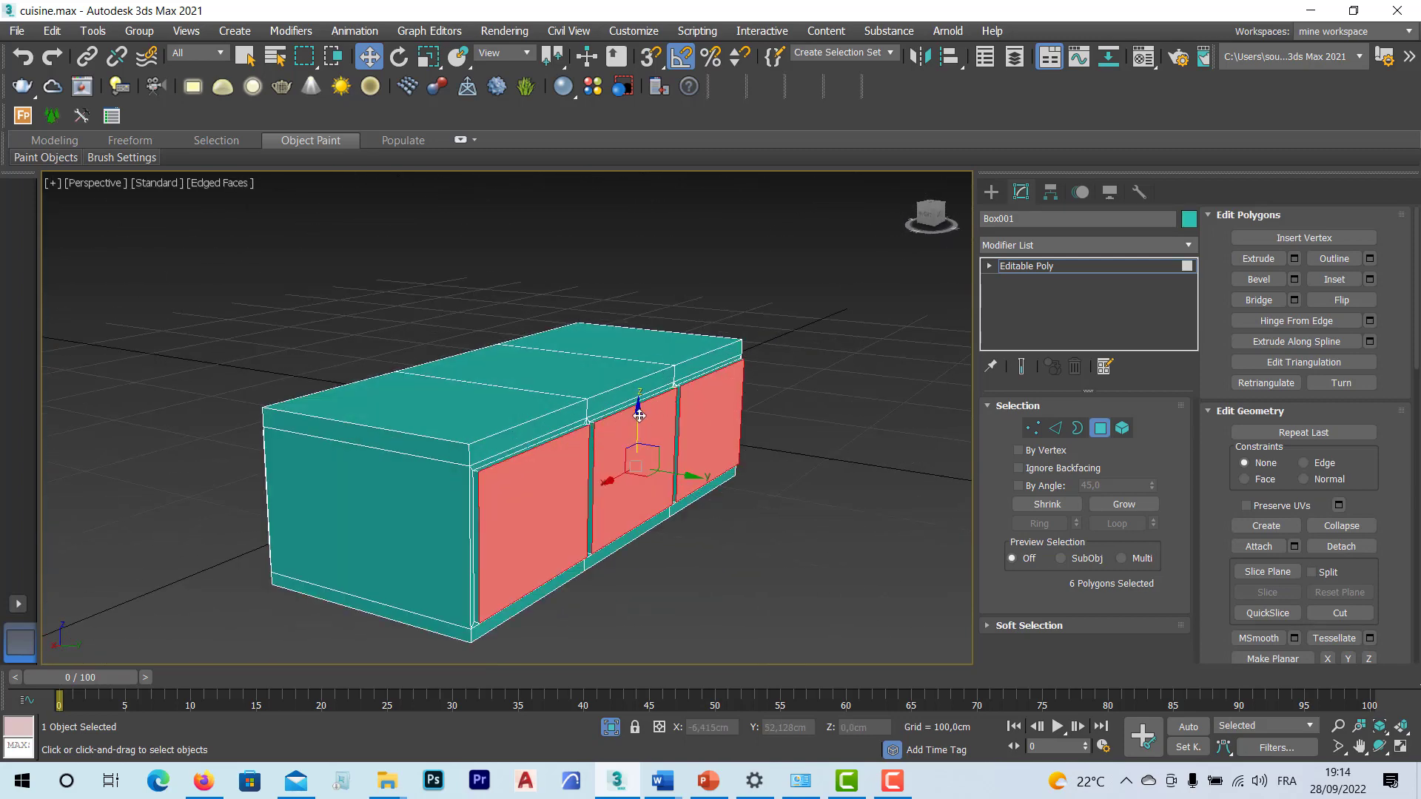
{"action": "left_click_drag", "start_coordinate": [639, 411], "coordinate": [607, 326]}
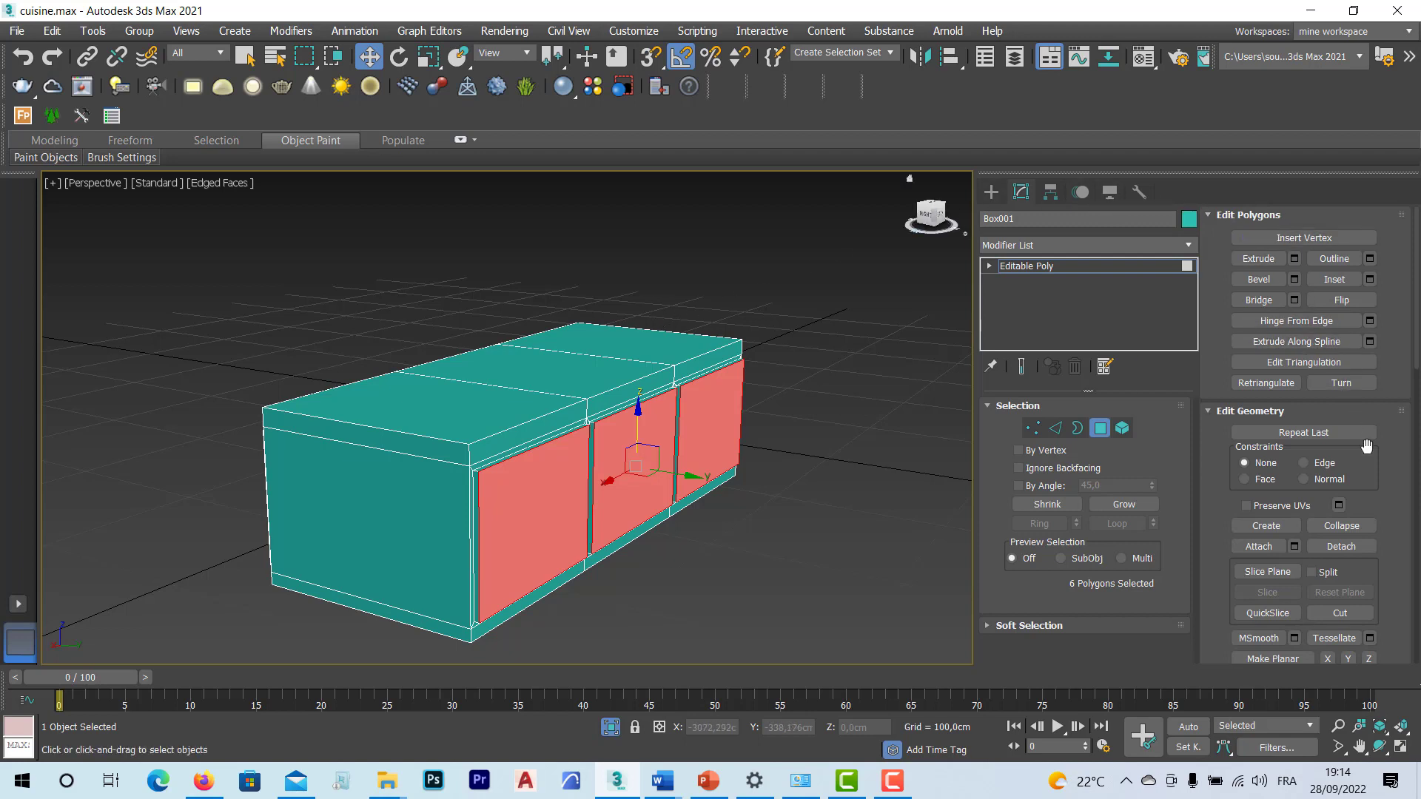
{"action": "left_click", "coordinate": [1341, 546]}
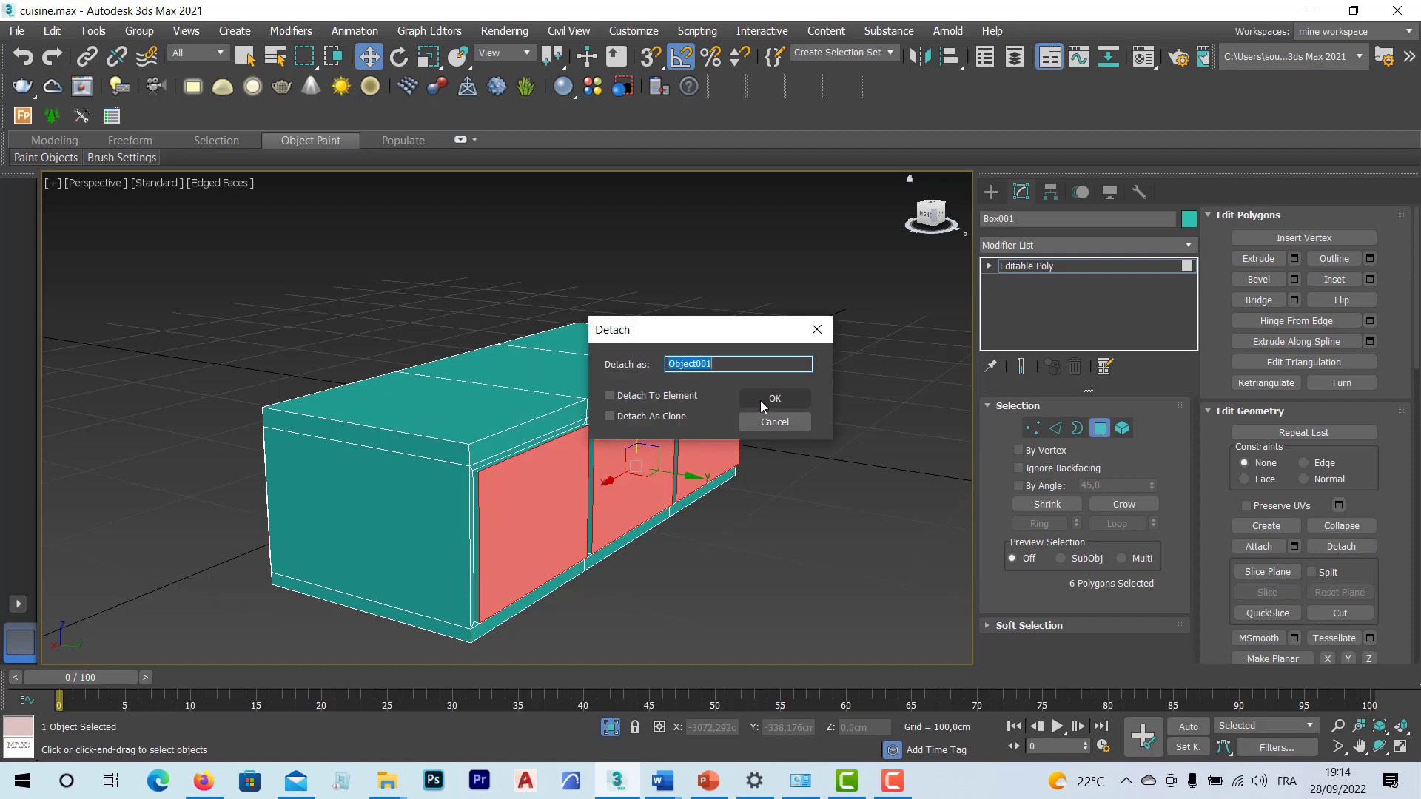
{"action": "left_click", "coordinate": [761, 402]}
{"action": "left_click", "coordinate": [1101, 428]}
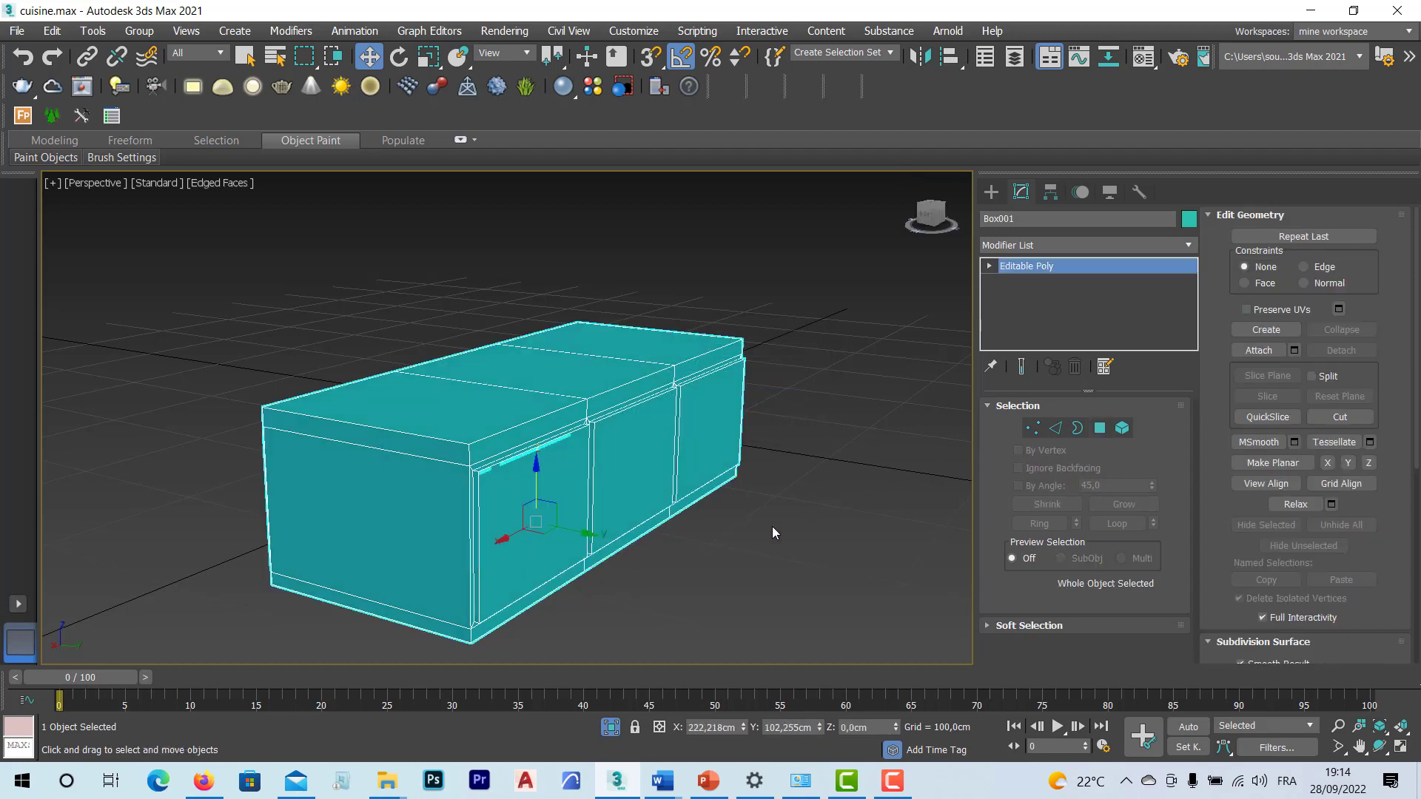
Step: Add a Shell modifier to the detached panels and set its outer amount to 3,65 cm
{"action": "left_click", "coordinate": [545, 523]}
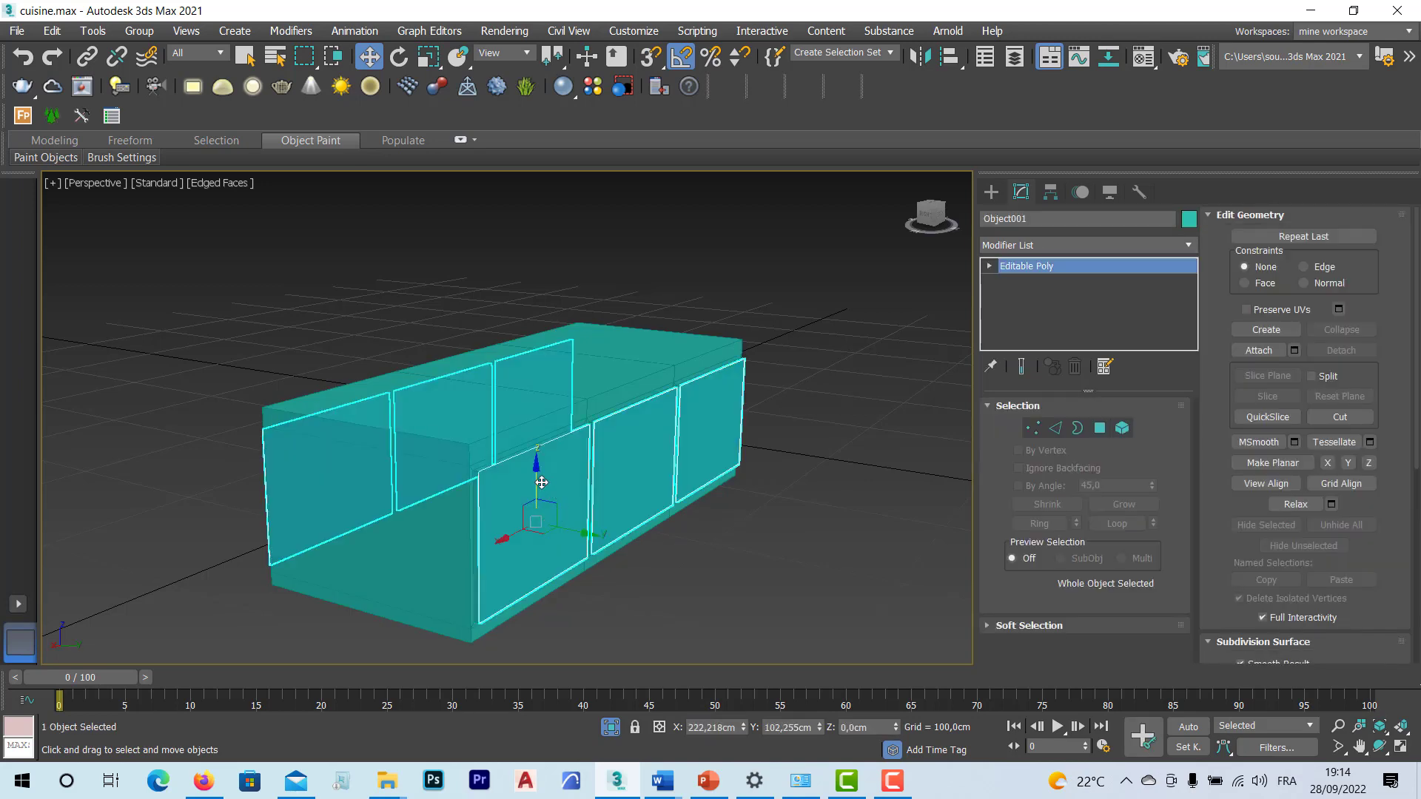
{"action": "left_click_drag", "start_coordinate": [536, 481], "coordinate": [532, 312]}
{"action": "right_click", "coordinate": [541, 320]}
{"action": "left_click", "coordinate": [1189, 245]}
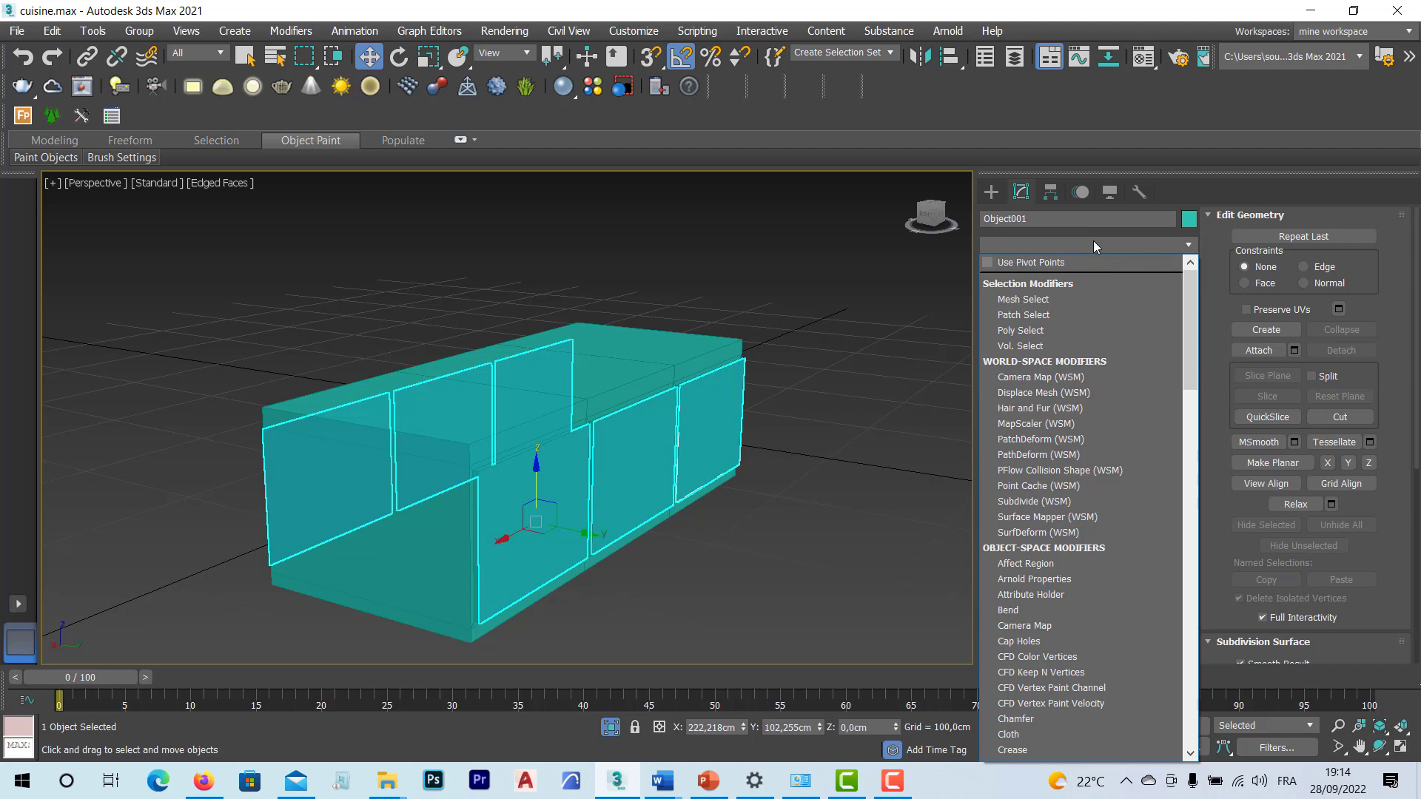
{"action": "type", "text": "sh"}
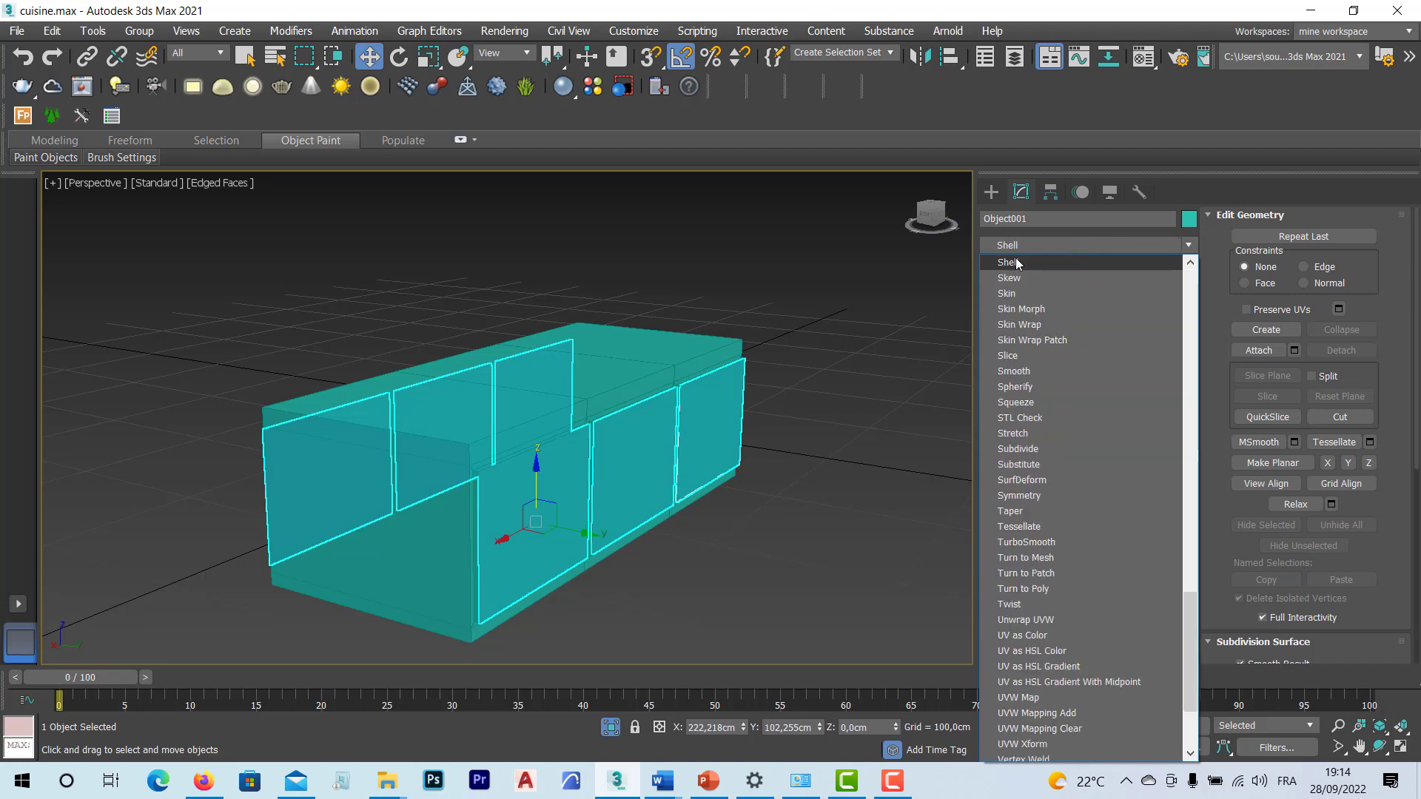
{"action": "left_click", "coordinate": [1016, 264]}
{"action": "scroll", "coordinate": [532, 502], "scroll_direction": "up", "scroll_amount": 5}
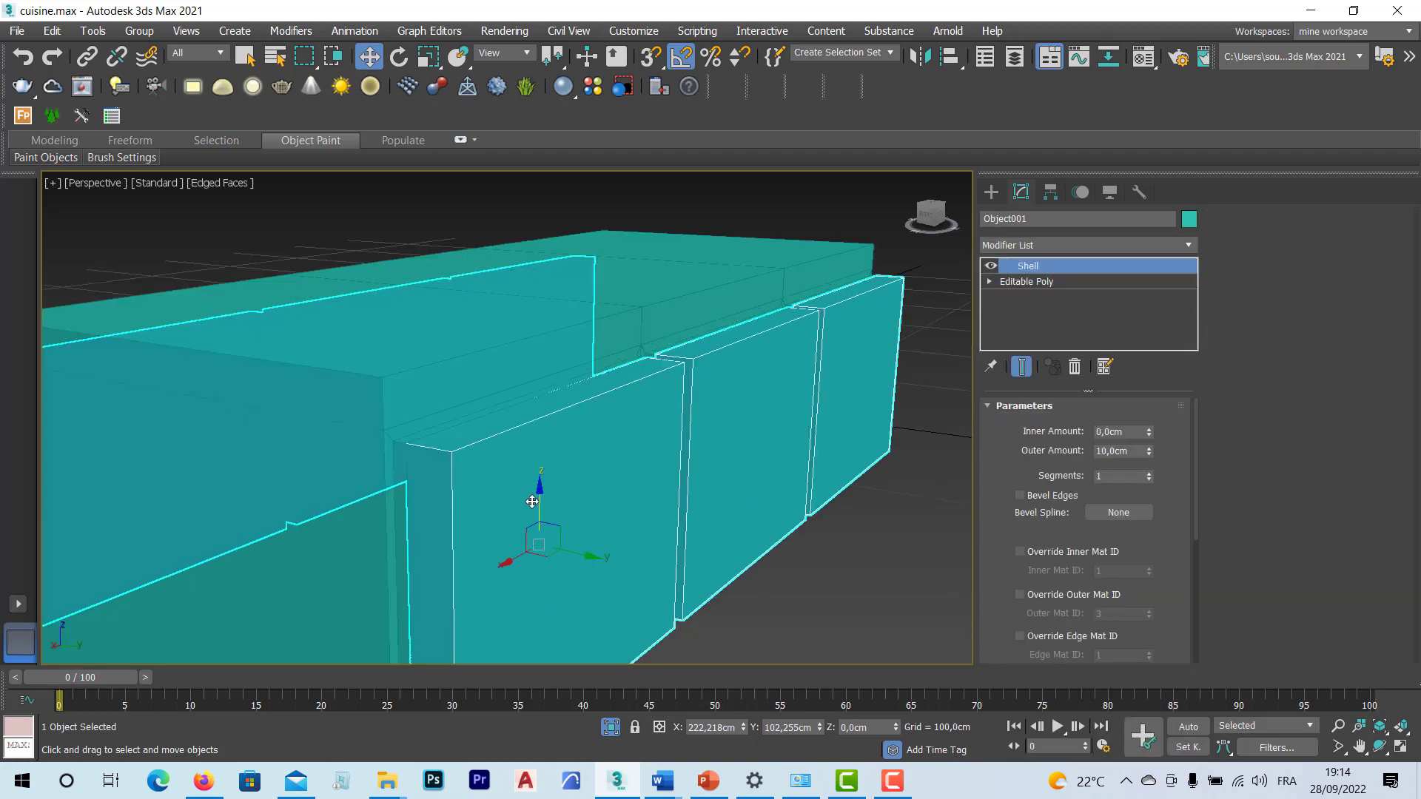
{"action": "middle_click_drag", "start_coordinate": [531, 517], "coordinate": [560, 514], "text": "alt"}
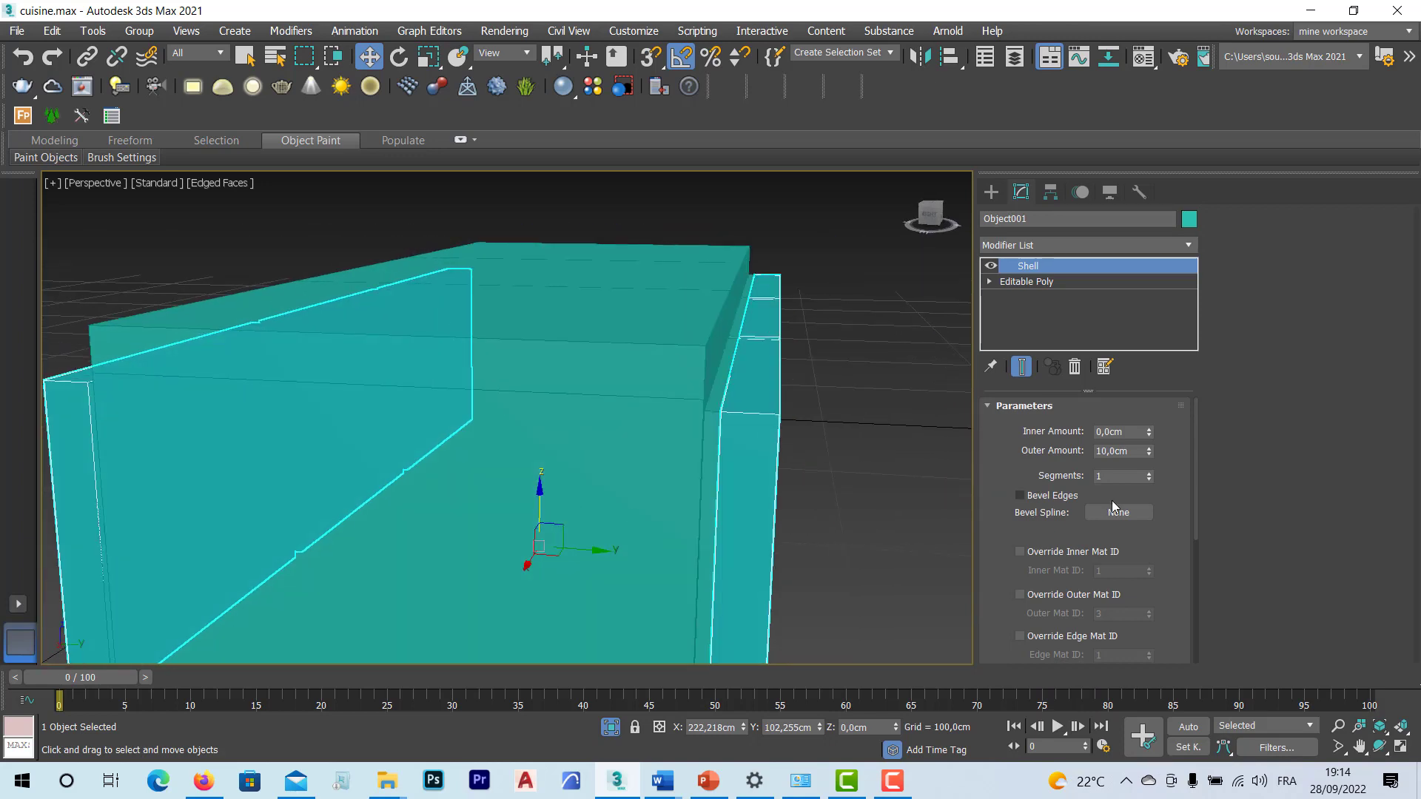
{"action": "left_click_drag", "start_coordinate": [1148, 452], "coordinate": [1158, 634]}
{"action": "middle_click_drag", "start_coordinate": [925, 606], "coordinate": [807, 581], "text": "alt"}
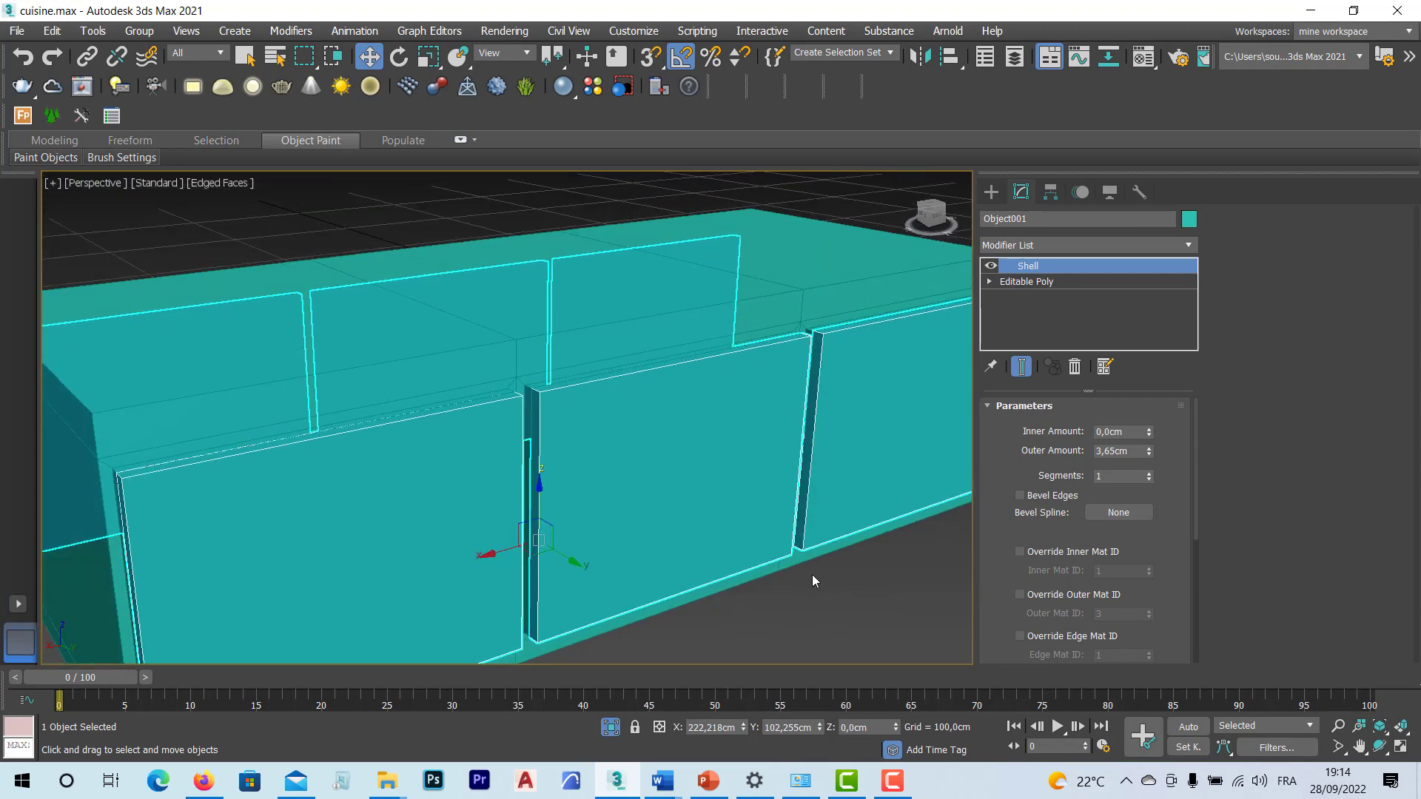
Step: Assign the dark wood veneer Material #26 to the shelled panels and show its texture in the viewport
{"action": "key", "text": "m"}
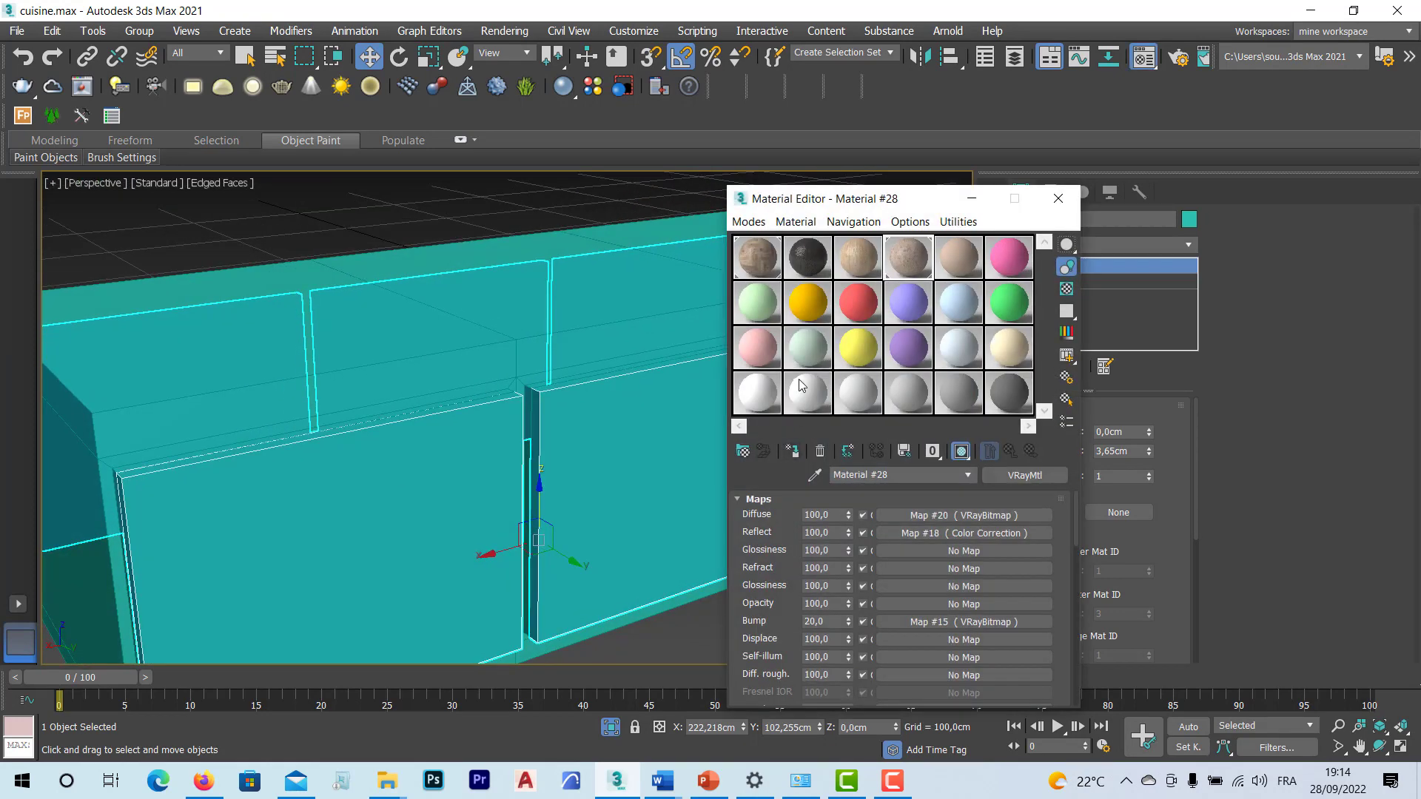
{"action": "left_click", "coordinate": [810, 258]}
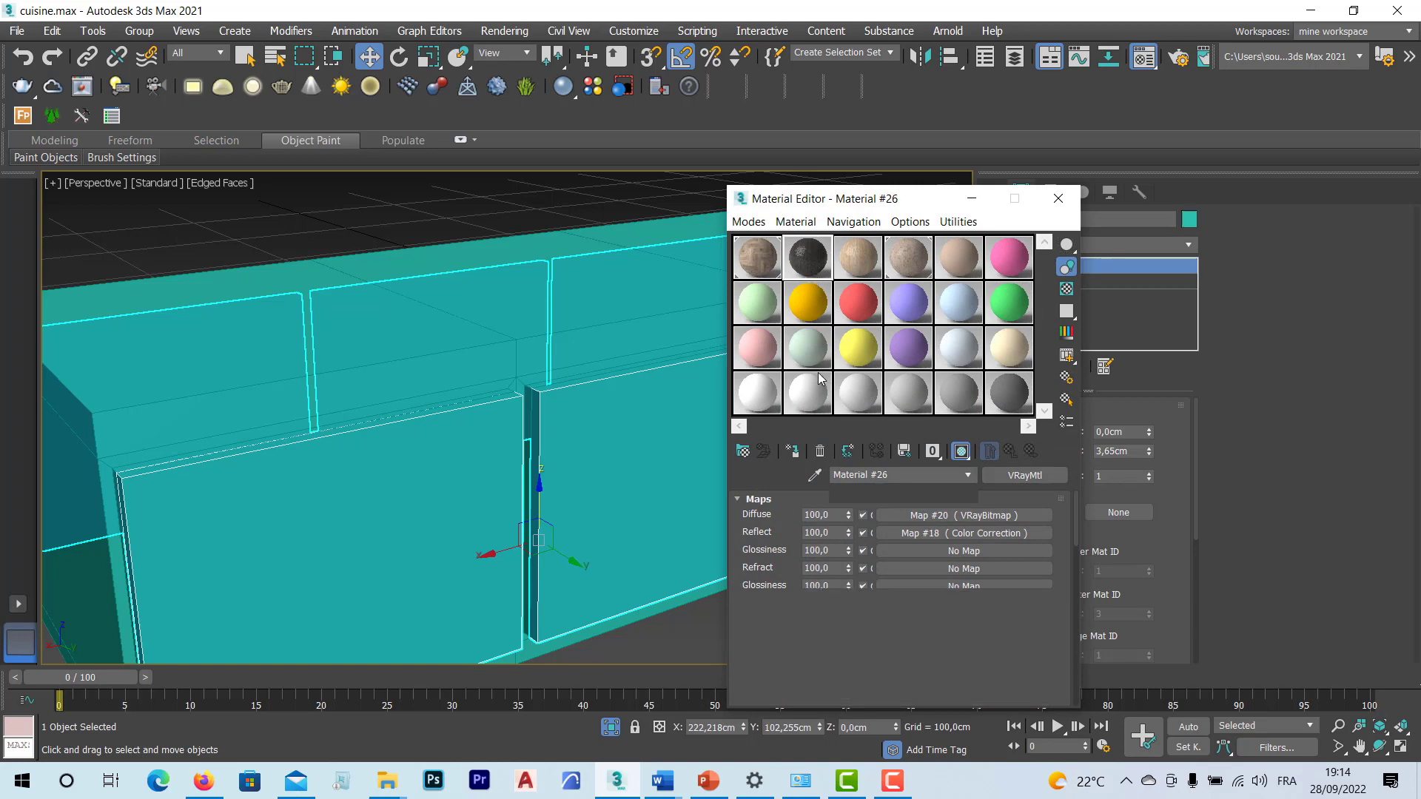
{"action": "left_click", "coordinate": [795, 457]}
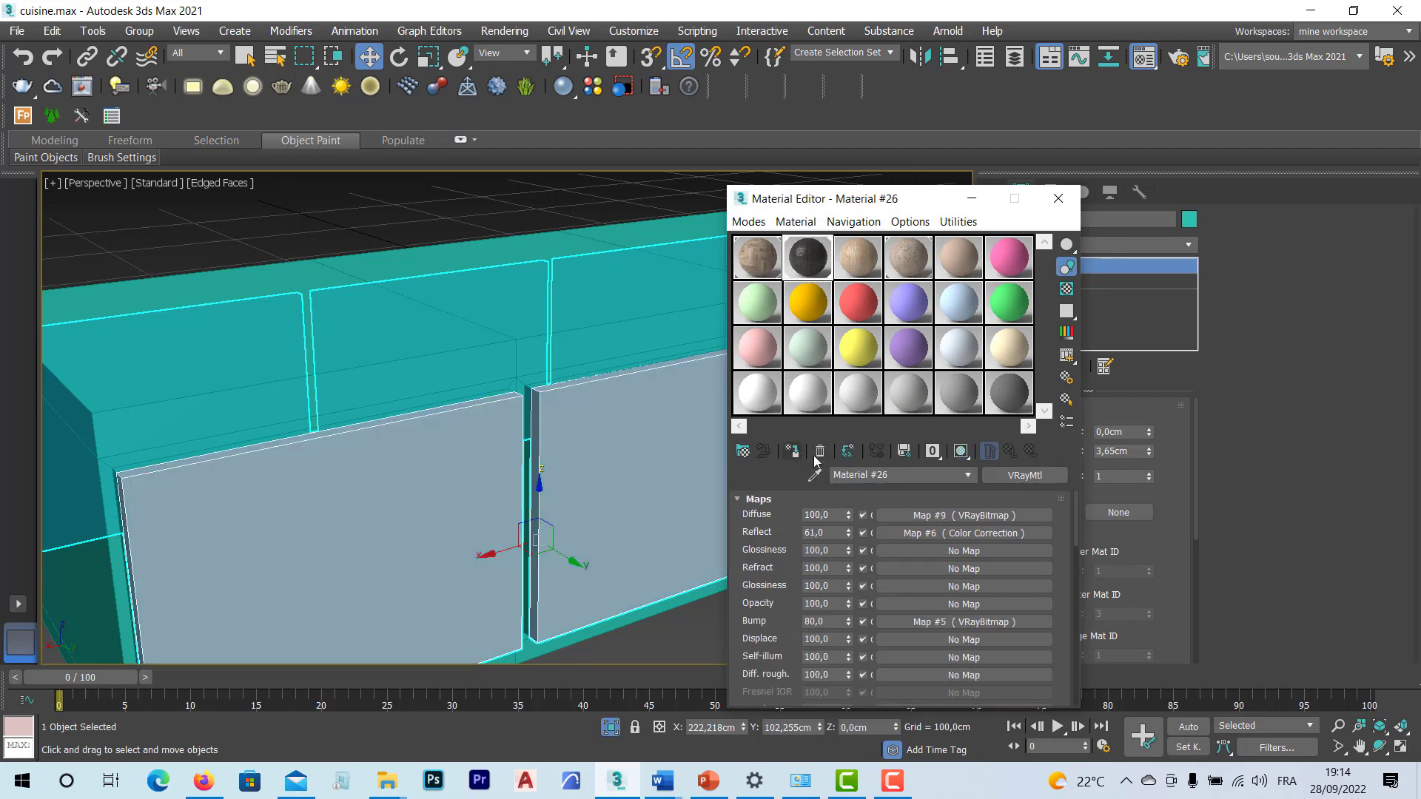
{"action": "left_click", "coordinate": [960, 452]}
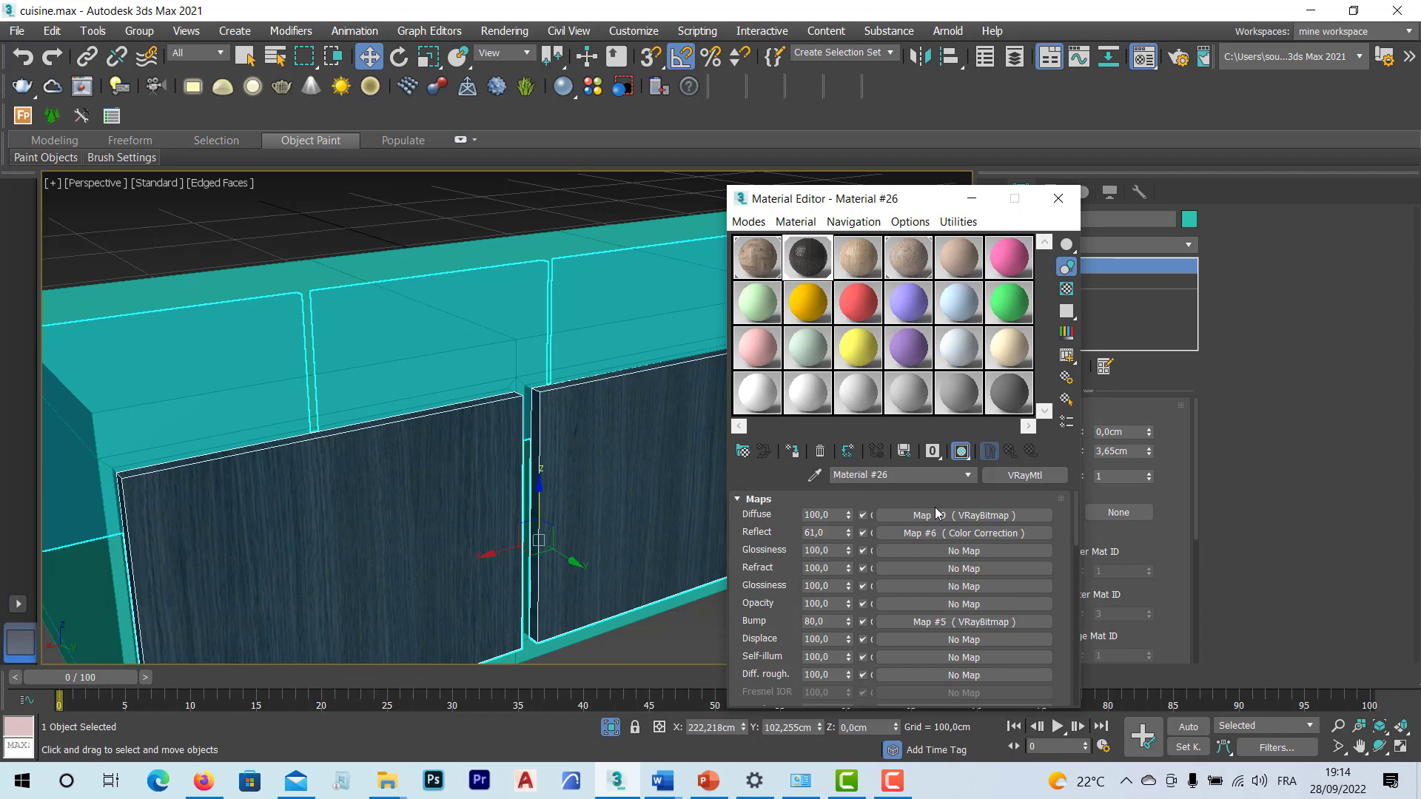
Step: Assign the light wood veneer Material #27 to the cabinet base, show its texture in the viewport, and close the material editor
{"action": "left_click", "coordinate": [628, 333]}
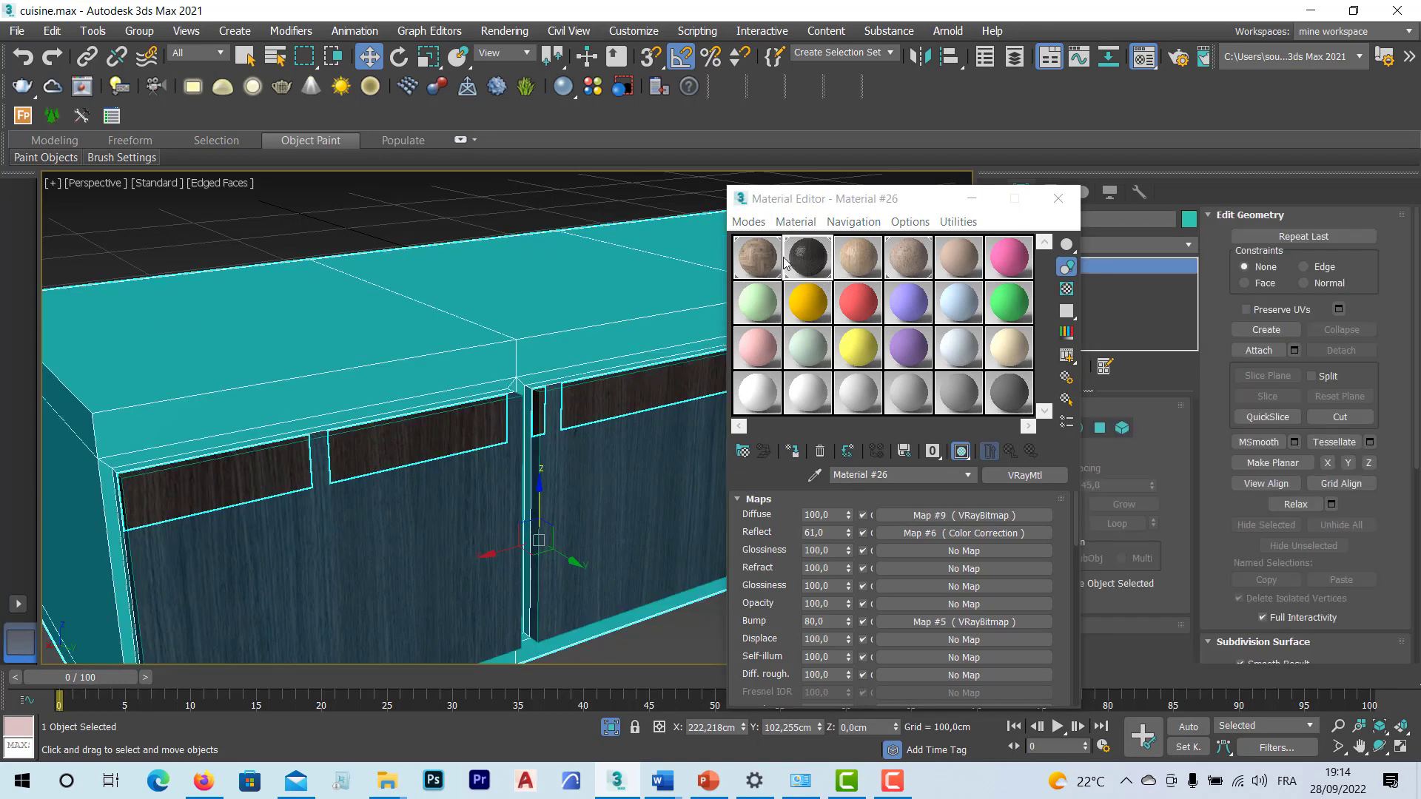
{"action": "left_click", "coordinate": [857, 265]}
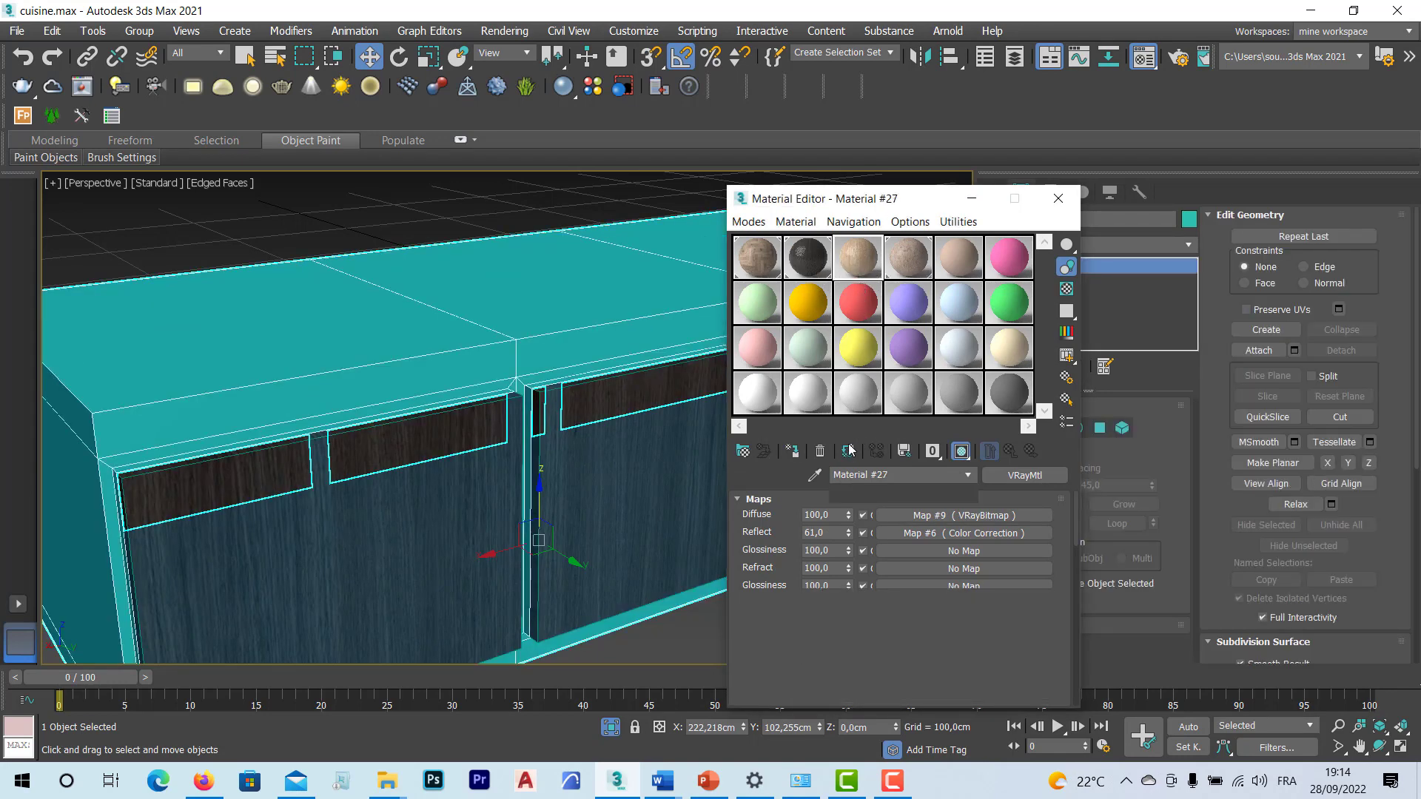
{"action": "left_click", "coordinate": [794, 452]}
{"action": "left_click", "coordinate": [793, 453]}
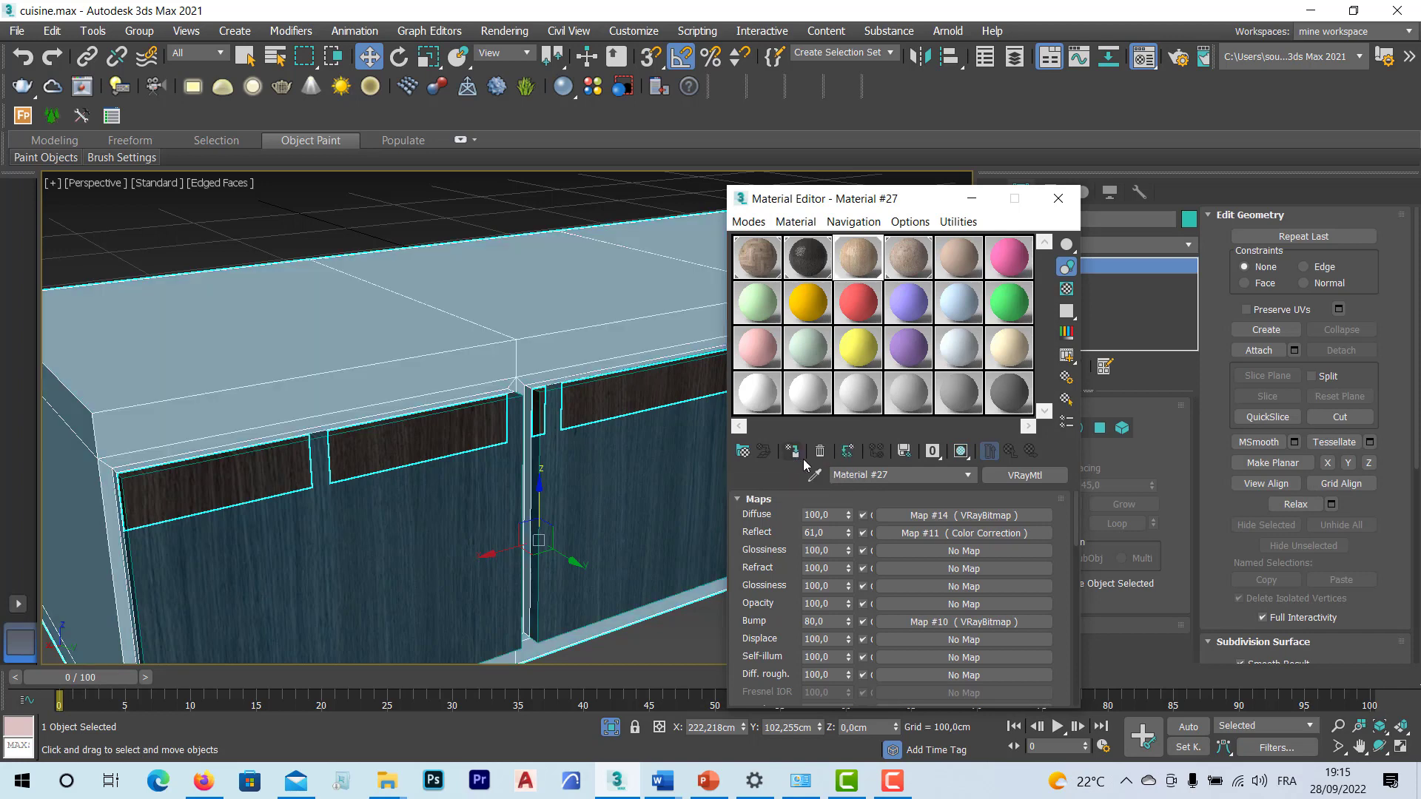
{"action": "left_click", "coordinate": [960, 451]}
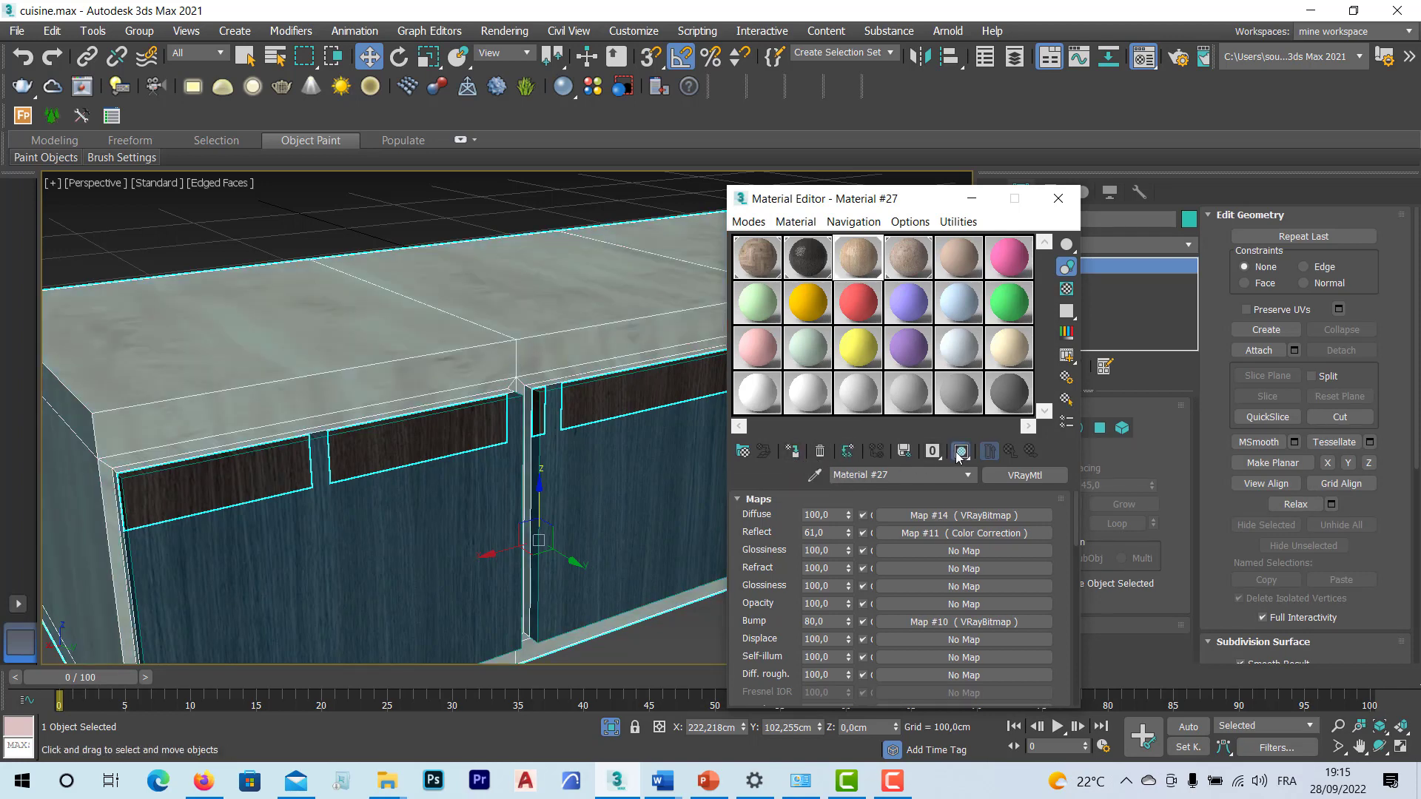
{"action": "left_click", "coordinate": [1058, 200]}
{"action": "left_click", "coordinate": [875, 597]}
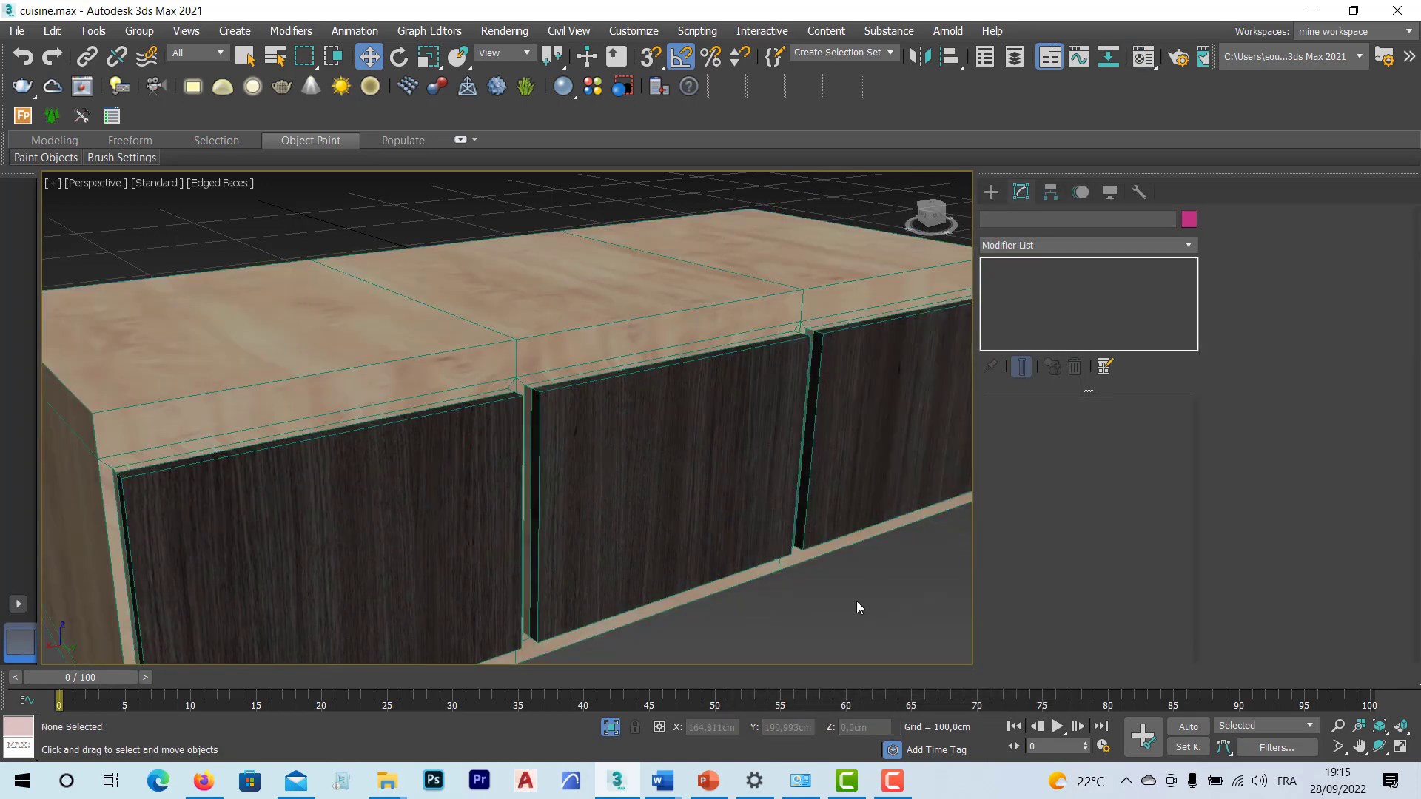
Step: Select the cabinet base and add a UVW Map modifier to it
{"action": "mouse_move", "coordinate": [624, 479]}
{"action": "middle_mouse_down"}
{"action": "mouse_move", "coordinate": [635, 453]}
{"action": "mouse_move", "coordinate": [621, 482]}
{"action": "middle_mouse_up"}
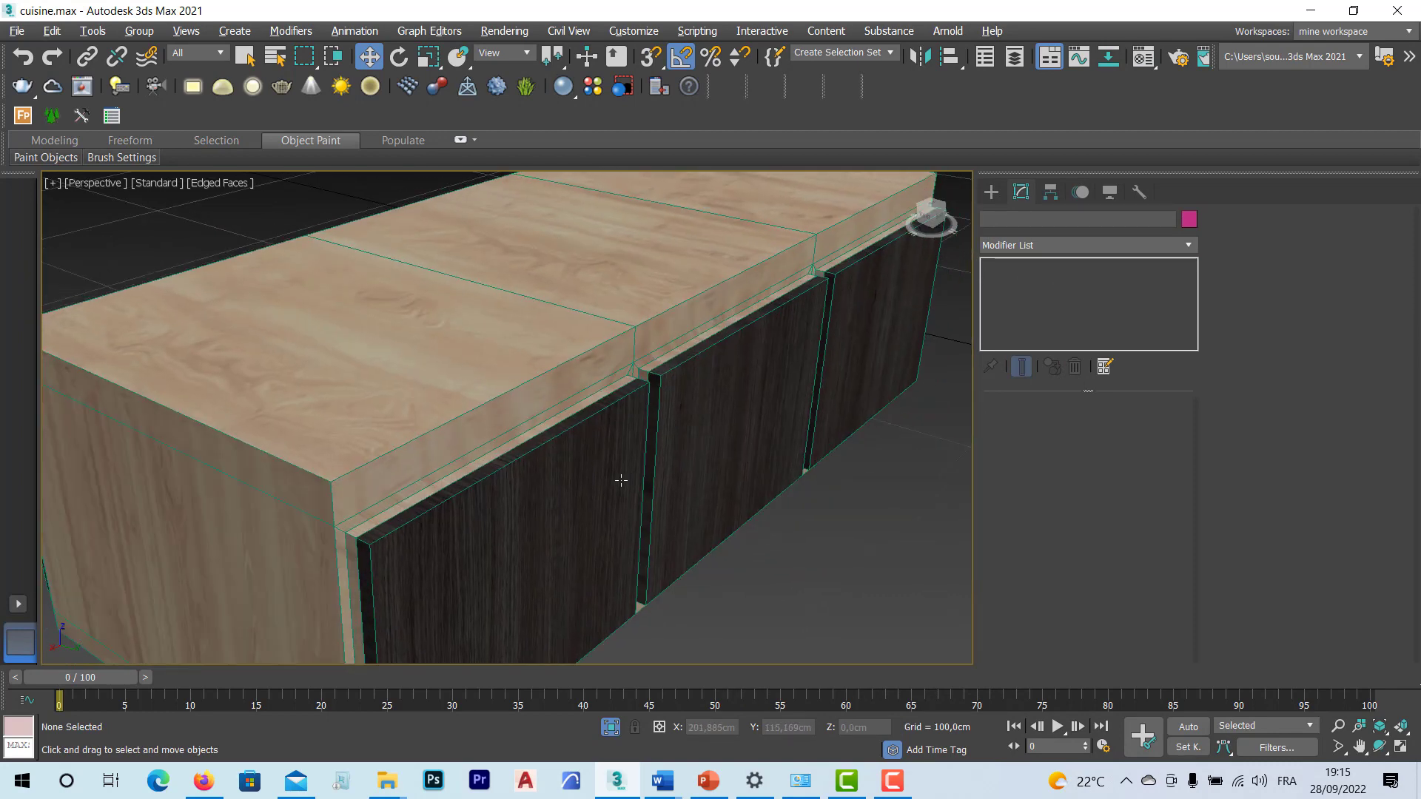
{"action": "scroll", "coordinate": [621, 481], "scroll_direction": "down", "scroll_amount": 5}
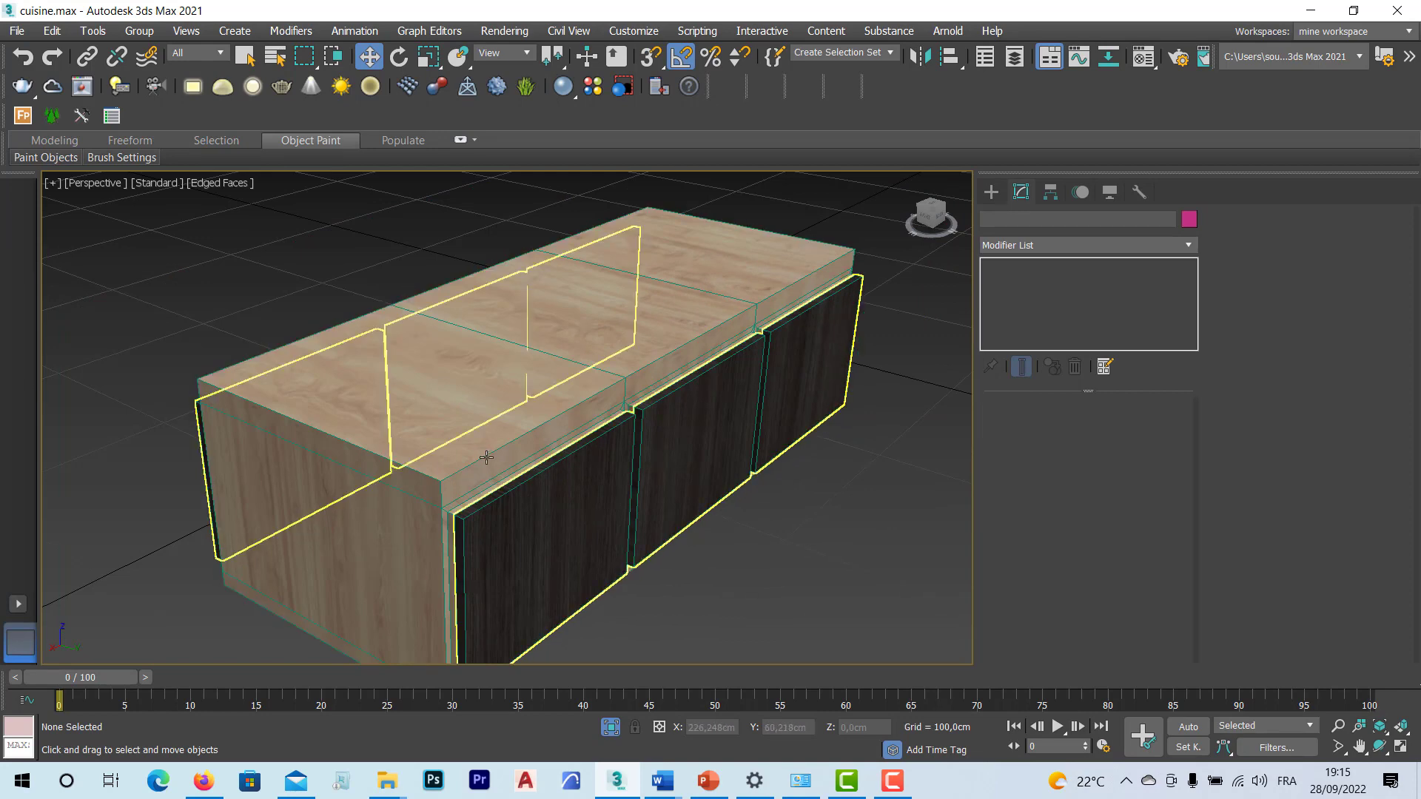
{"action": "mouse_move", "coordinate": [532, 513]}
{"action": "middle_mouse_down", "text": "alt"}
{"action": "mouse_move", "coordinate": [458, 503]}
{"action": "mouse_move", "coordinate": [524, 510]}
{"action": "middle_mouse_up", "text": "alt"}
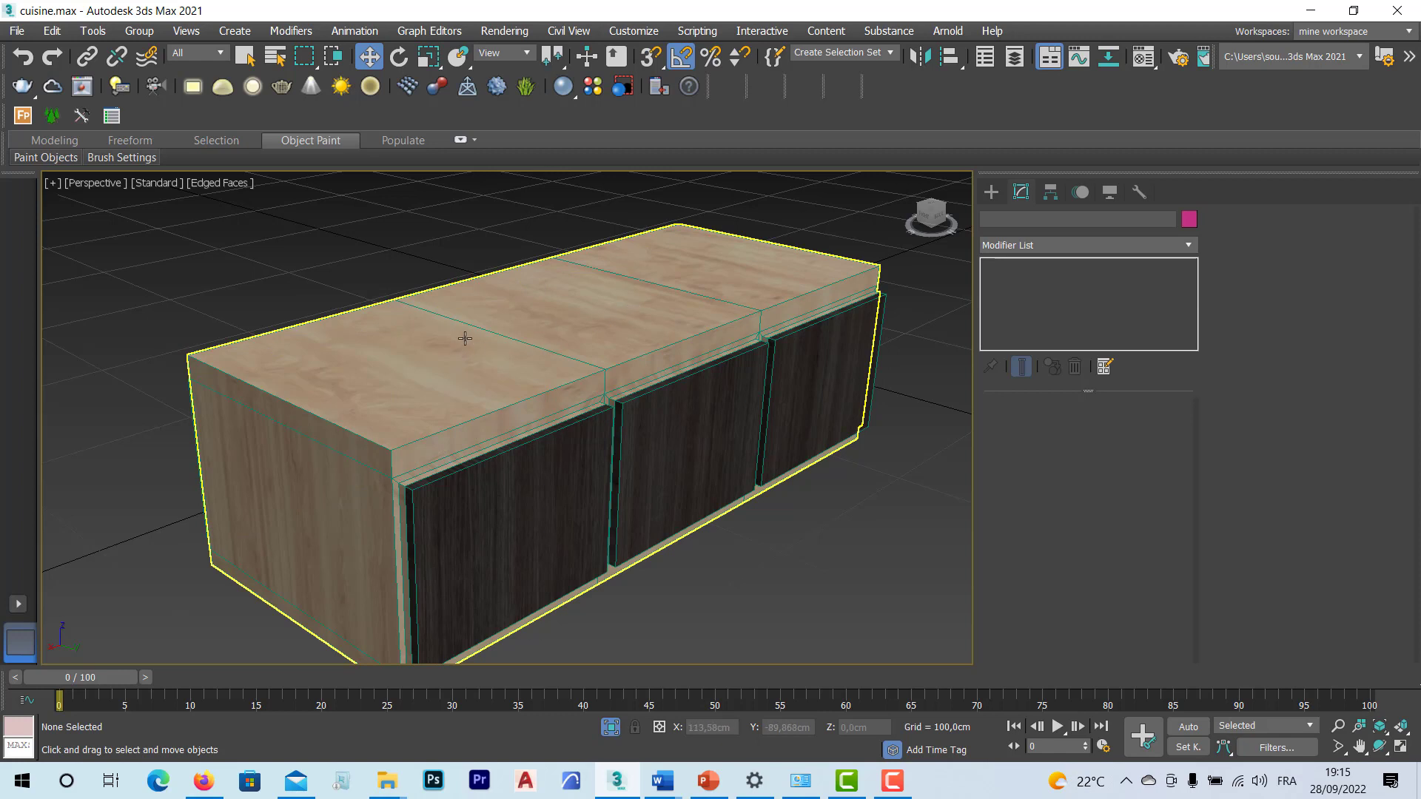
{"action": "left_click", "coordinate": [467, 354]}
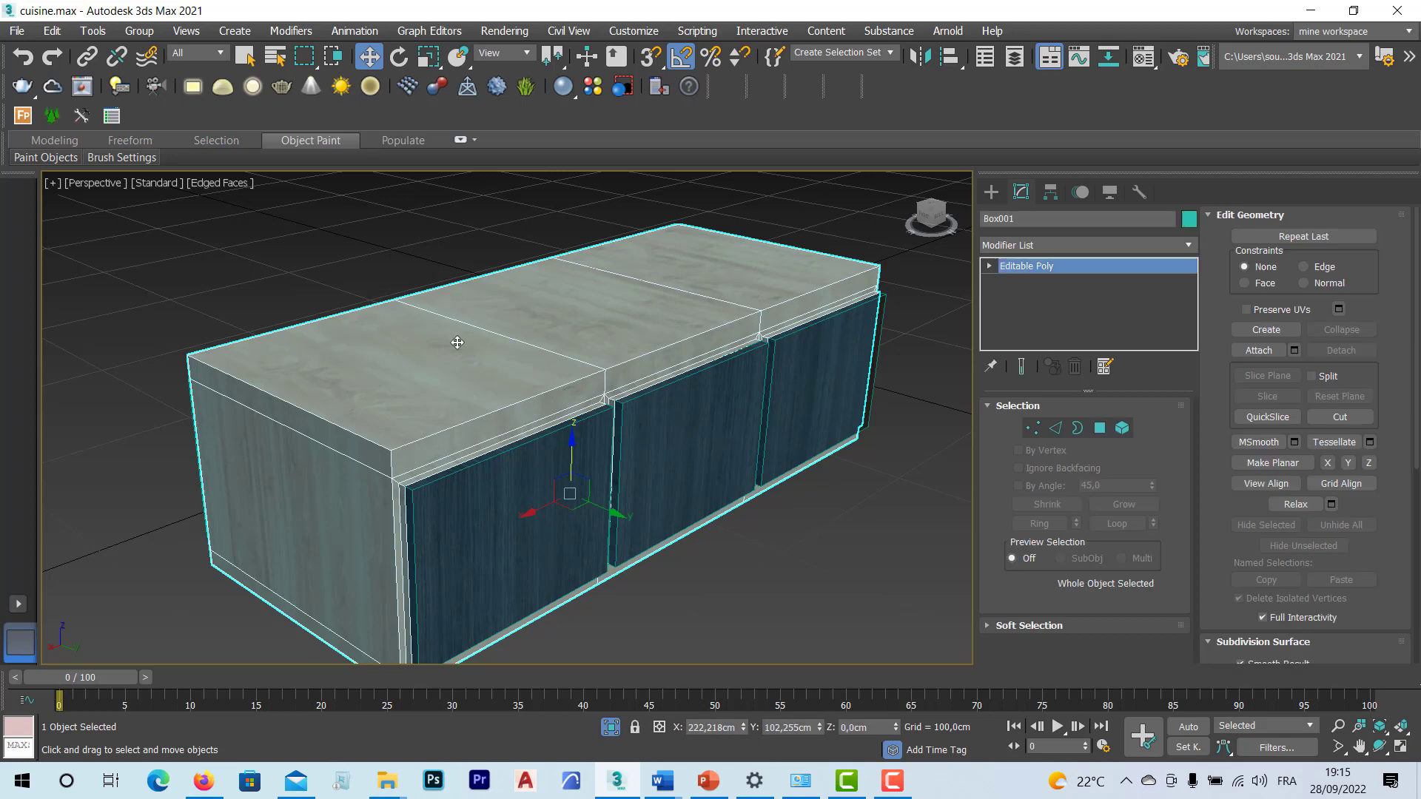
{"action": "left_click", "coordinate": [1187, 245]}
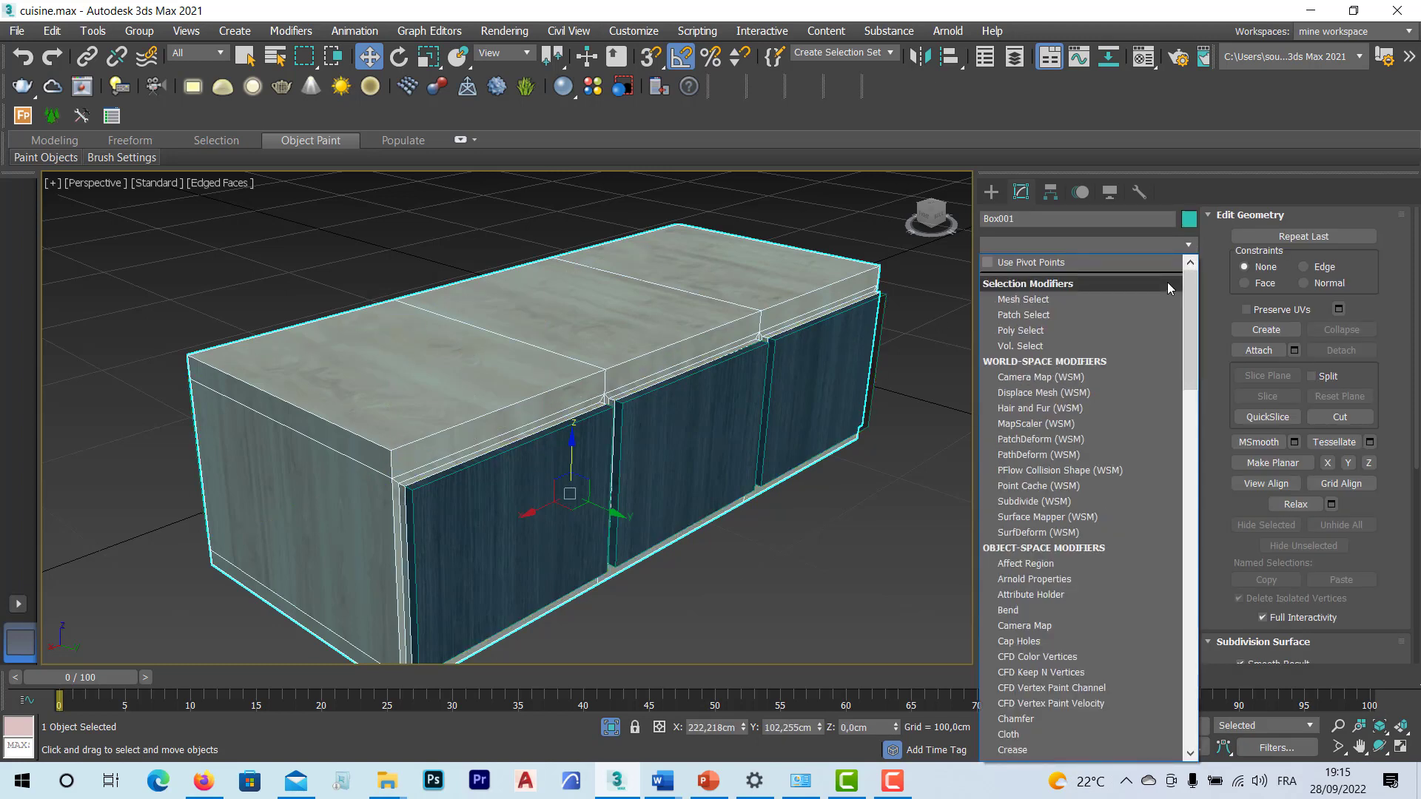
{"action": "type", "text": "uv"}
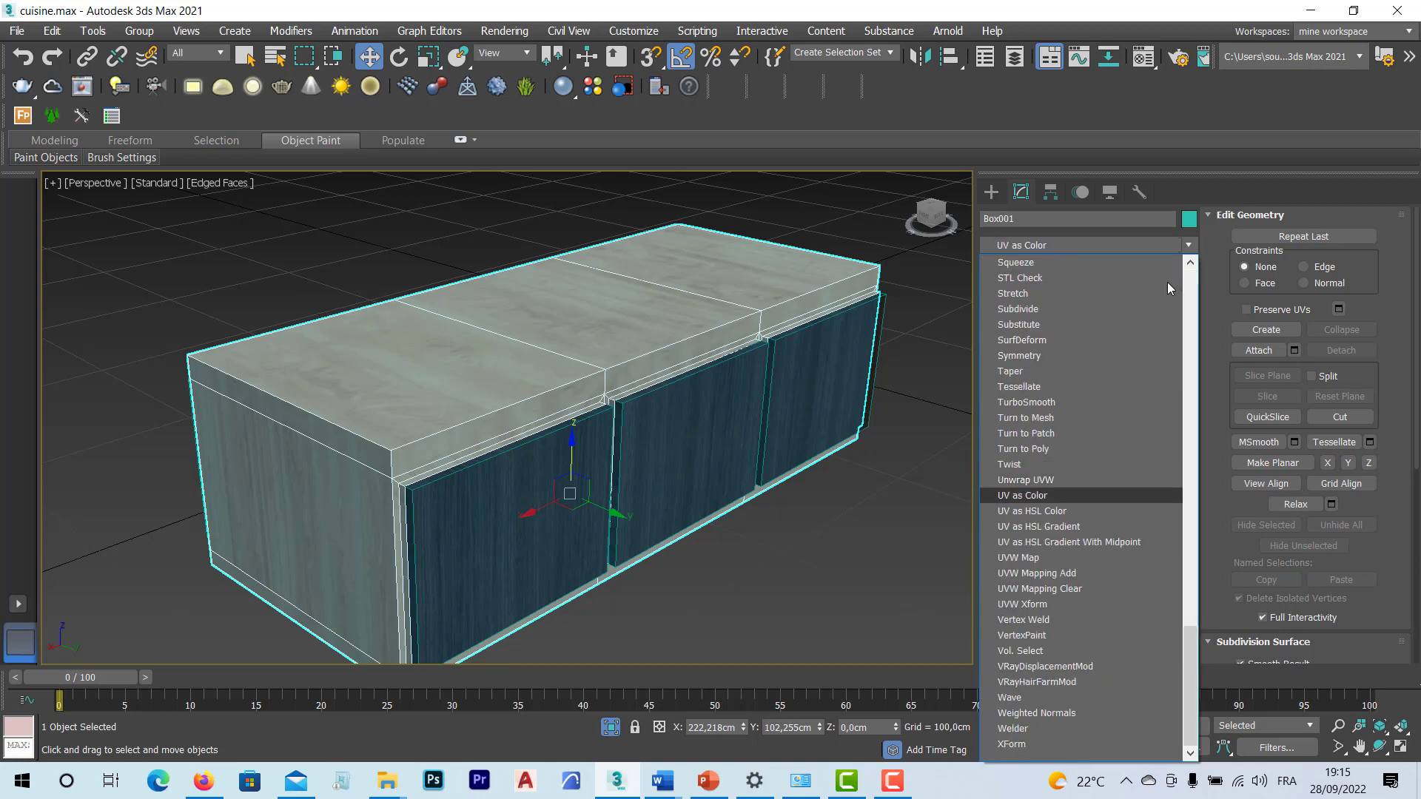
{"action": "left_click", "coordinate": [1094, 561]}
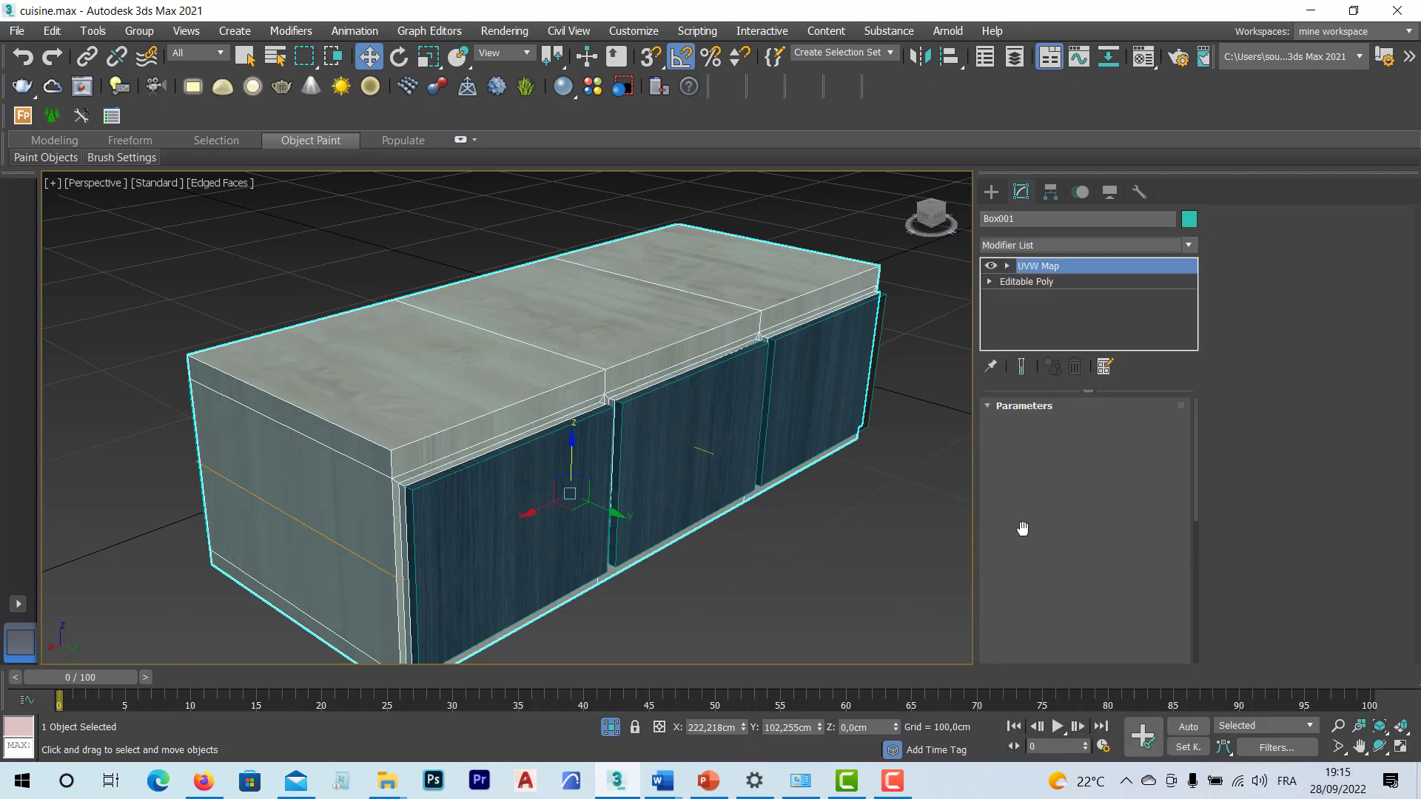
Step: Switch the cabinet base's UVW mapping to Box and set its mapping length to about 132,196 cm
{"action": "scroll", "coordinate": [487, 419], "scroll_direction": "up", "scroll_amount": 2}
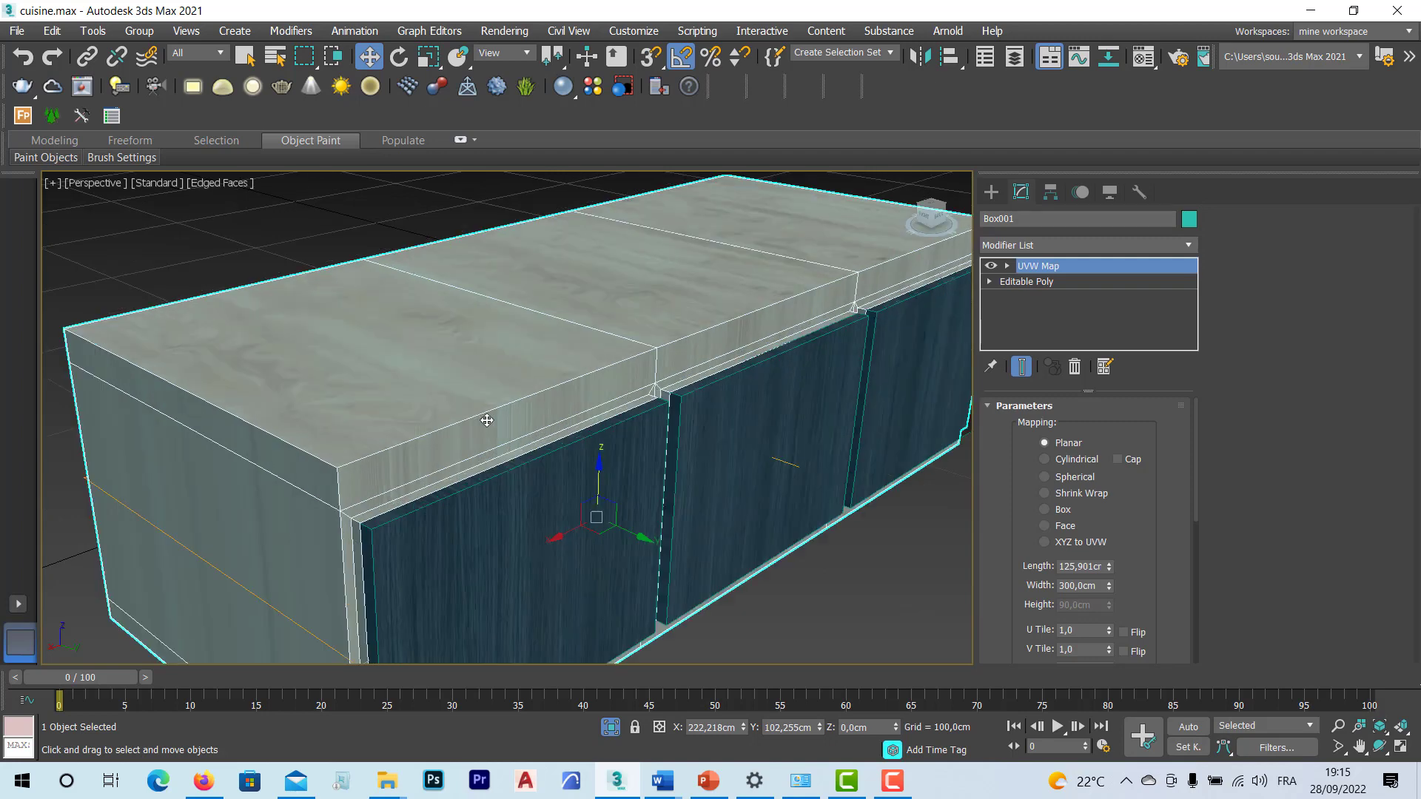
{"action": "middle_click_drag", "start_coordinate": [487, 422], "coordinate": [672, 382]}
{"action": "middle_click_drag", "start_coordinate": [597, 441], "coordinate": [530, 384], "text": "alt"}
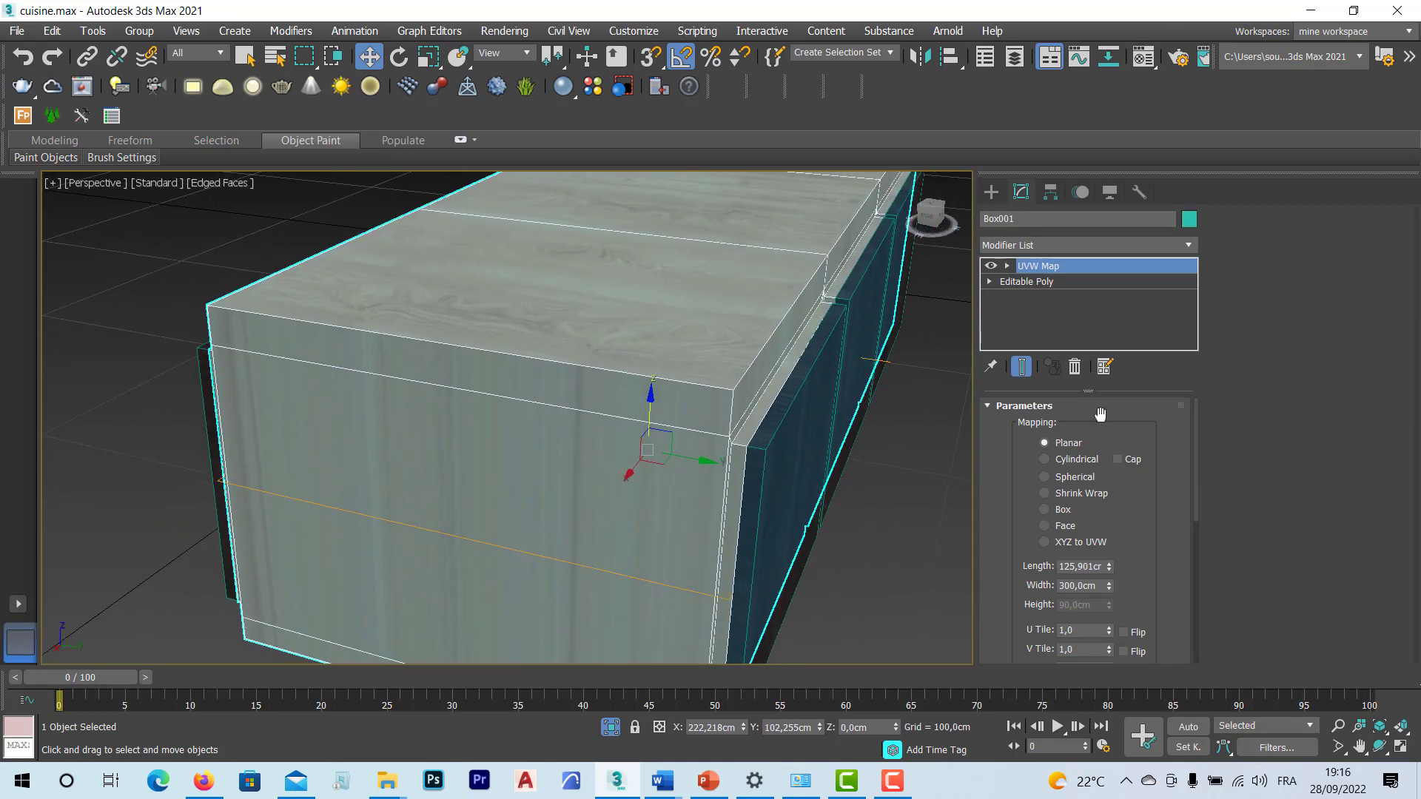
{"action": "left_click", "coordinate": [1045, 508]}
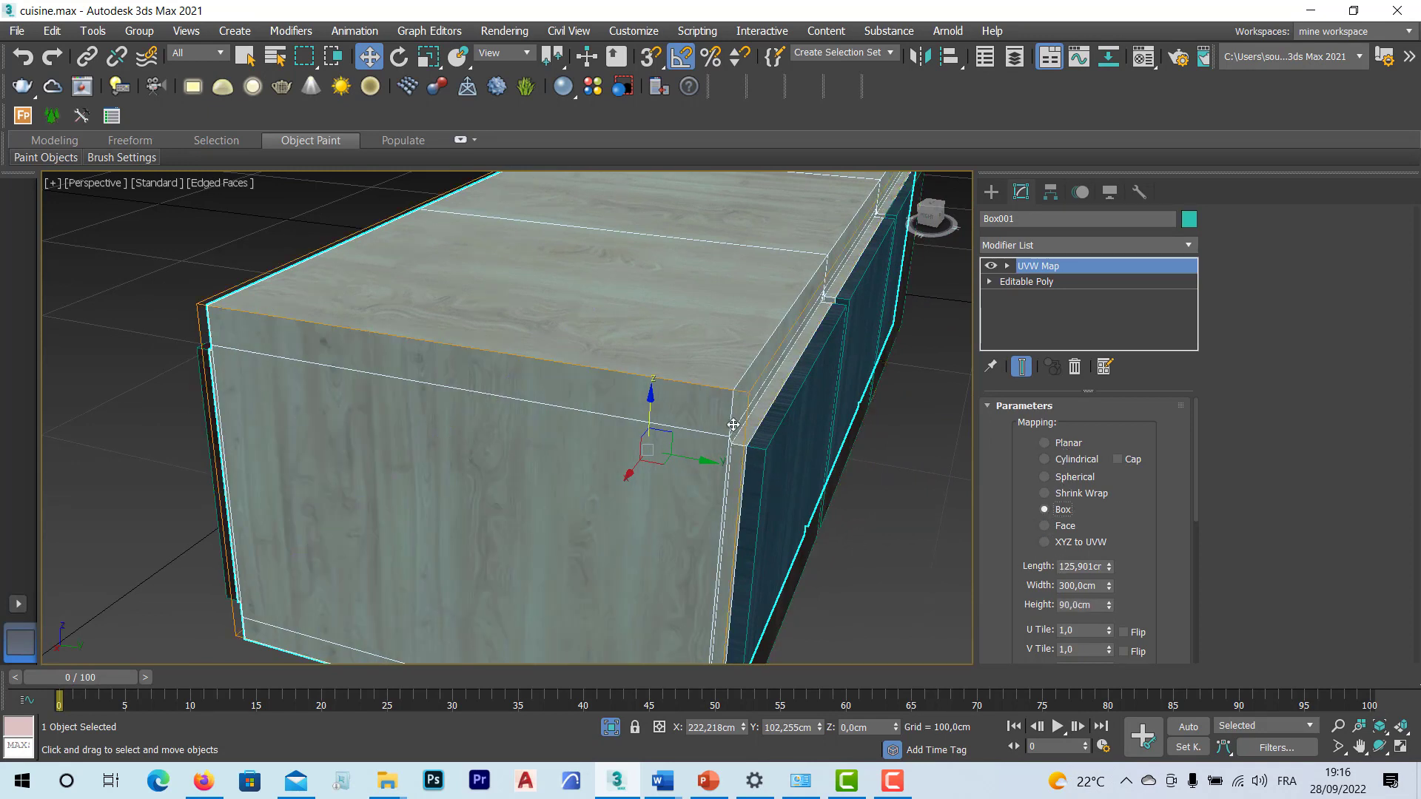
{"action": "middle_click_drag", "start_coordinate": [733, 425], "coordinate": [733, 376], "text": "alt"}
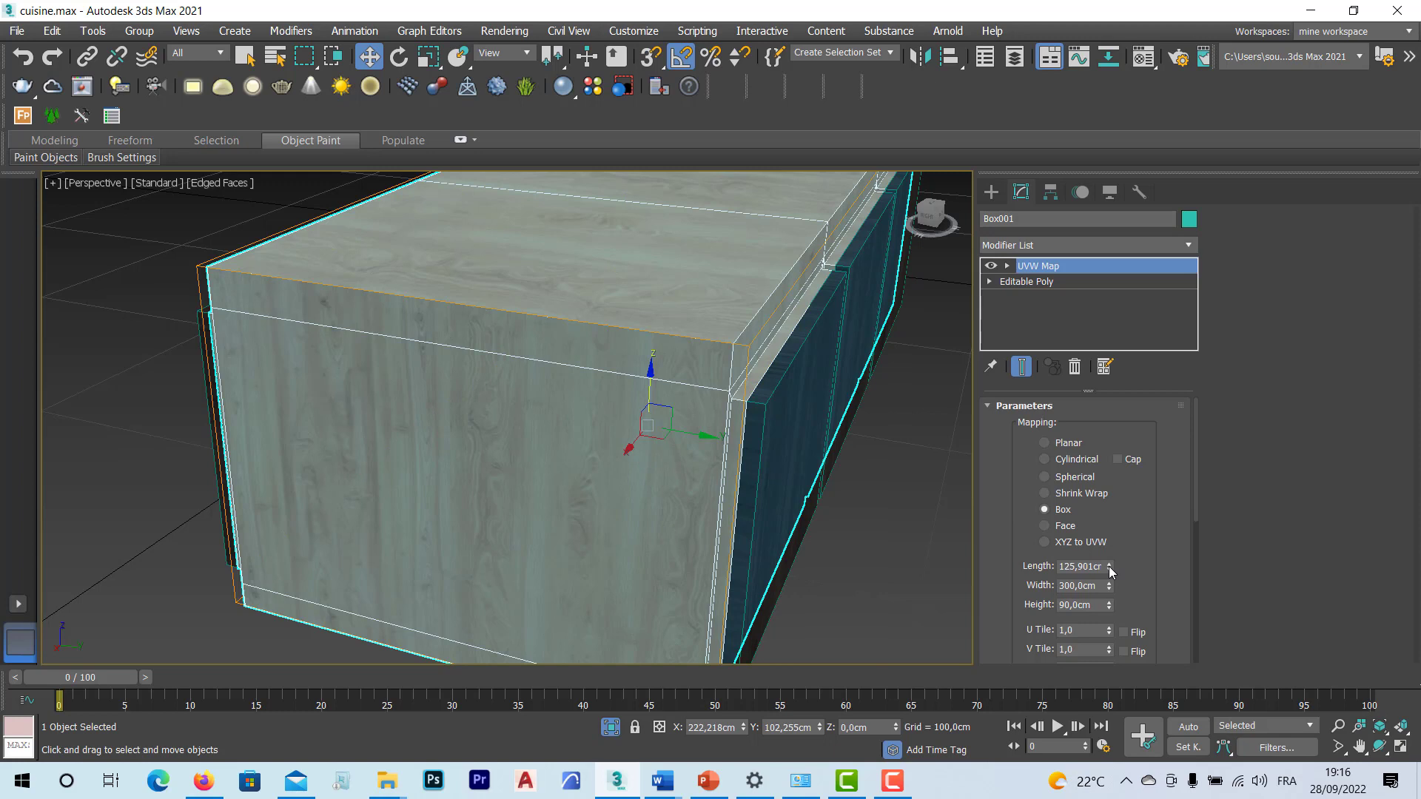
{"action": "left_click_drag", "start_coordinate": [1109, 566], "coordinate": [1111, 605]}
{"action": "key", "text": "ctrl+z"}
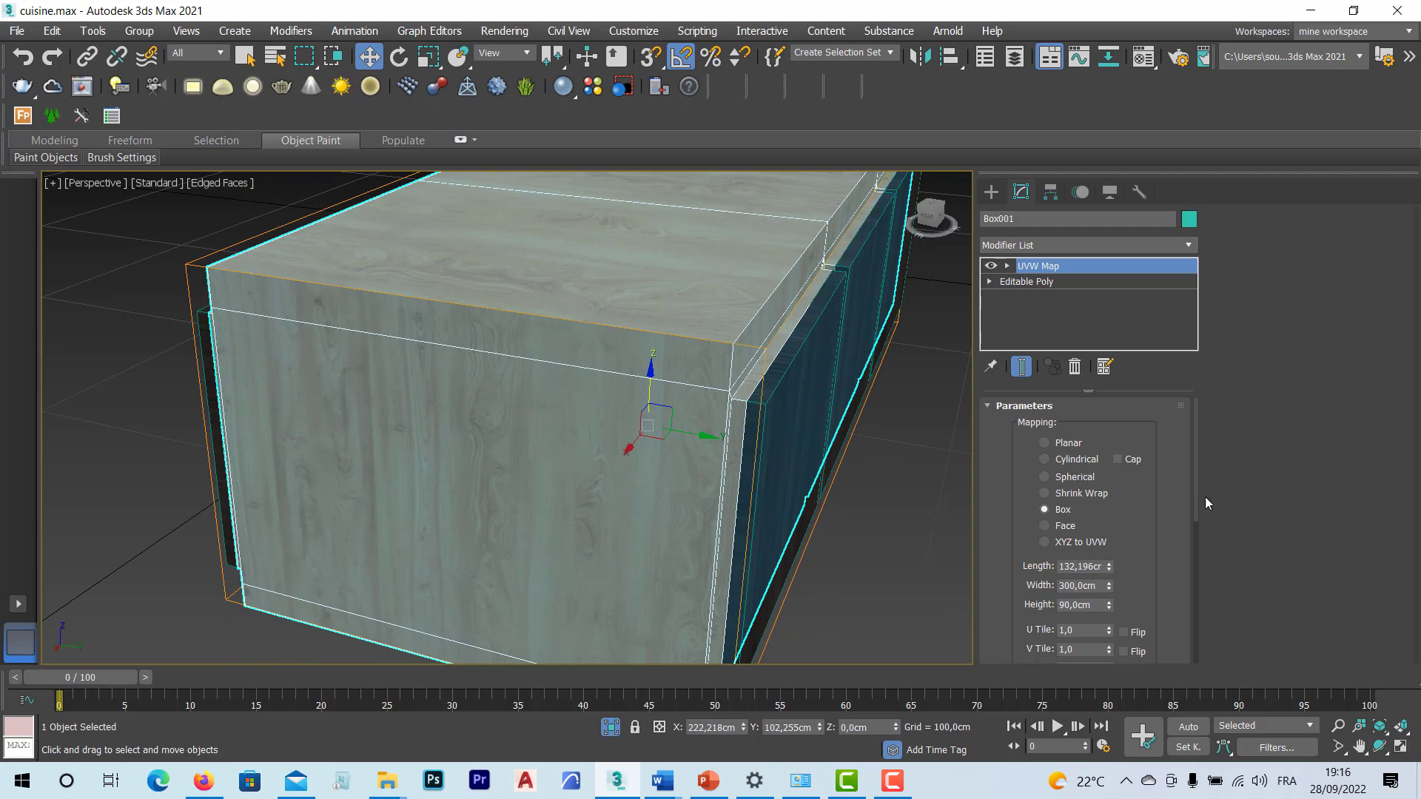
Step: Add a UVW Map modifier with Box mapping to the shelled door panels
{"action": "middle_click_drag", "start_coordinate": [669, 491], "coordinate": [522, 460], "text": "alt"}
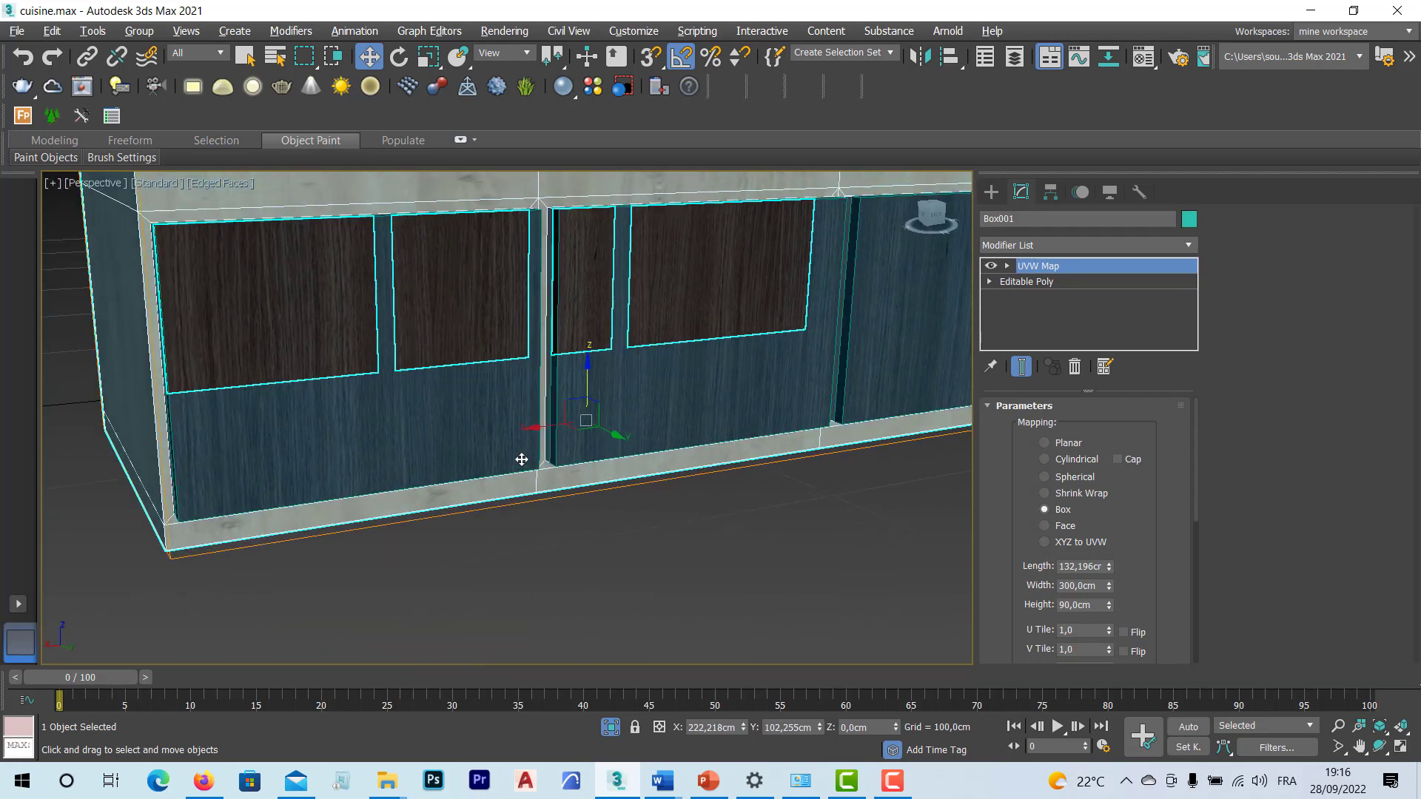
{"action": "left_click", "coordinate": [478, 406]}
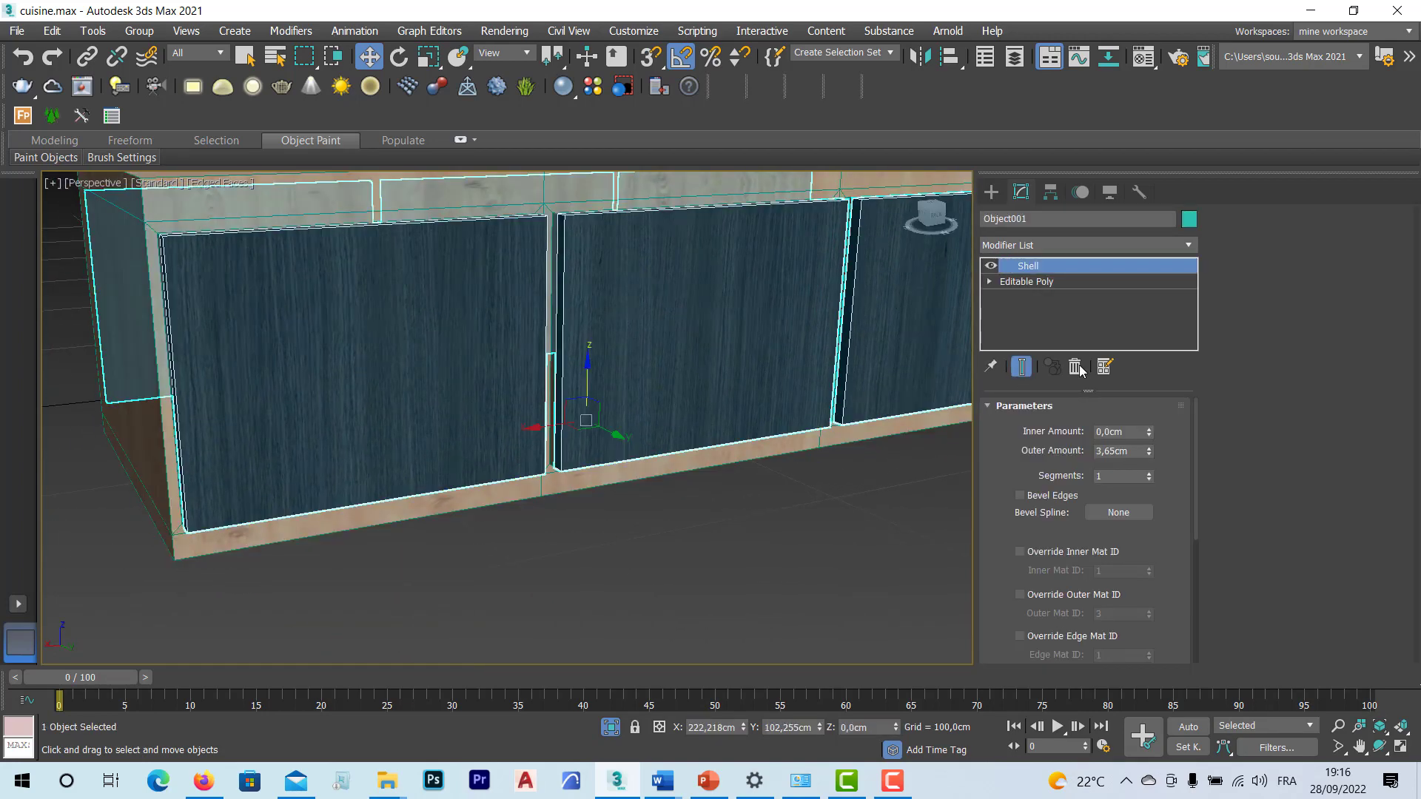
{"action": "left_click", "coordinate": [1190, 245]}
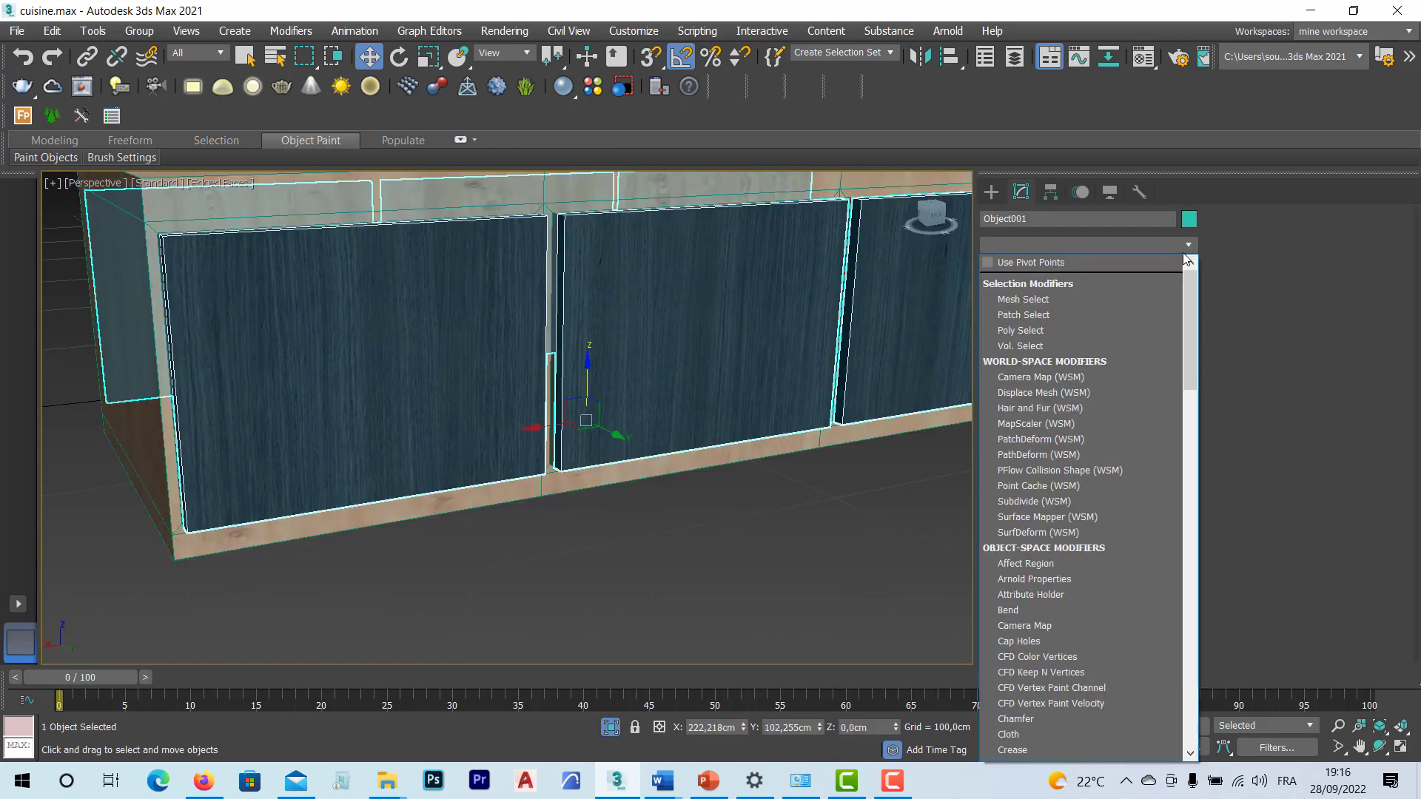
{"action": "type", "text": "uv"}
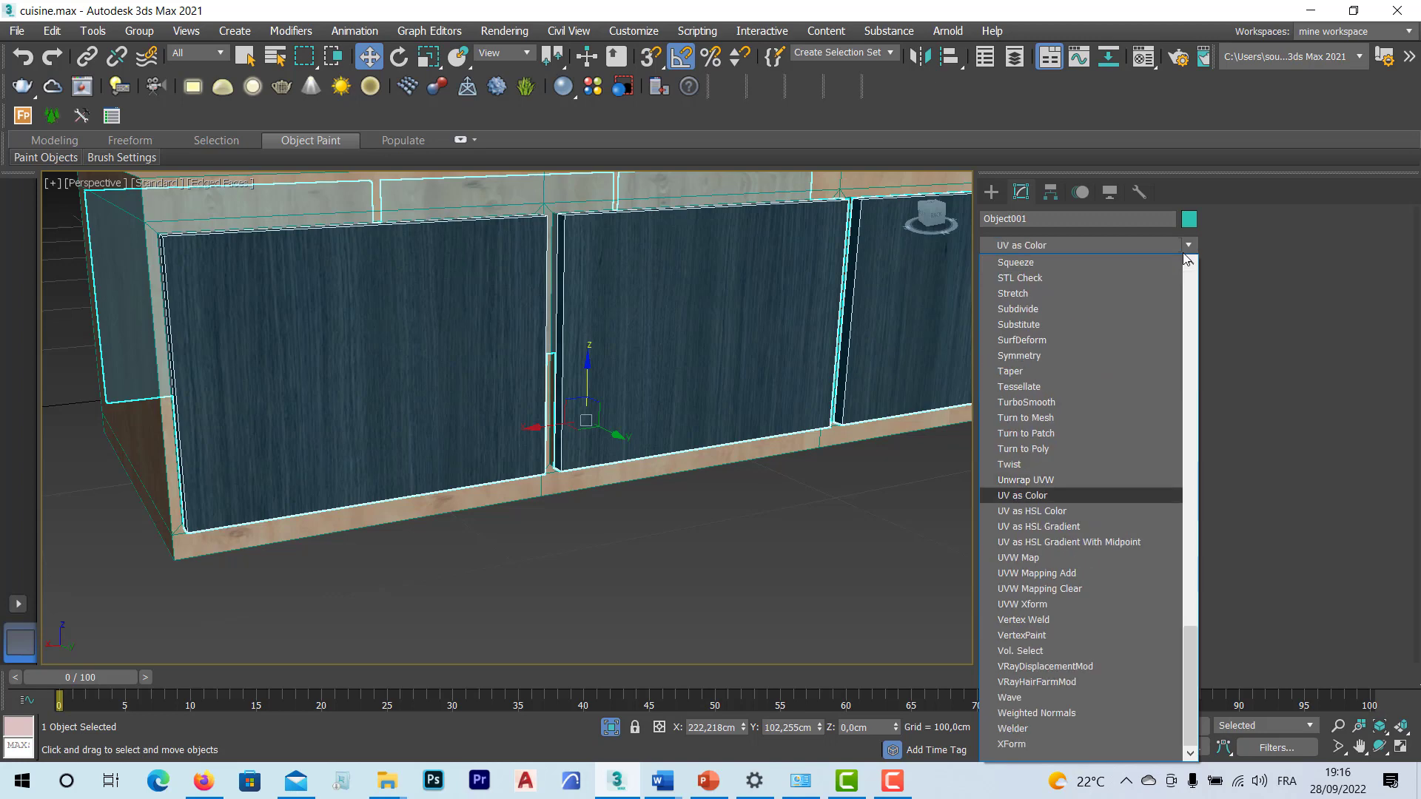
{"action": "left_click", "coordinate": [1070, 559]}
{"action": "middle_click_drag", "start_coordinate": [594, 503], "coordinate": [406, 470], "text": "alt"}
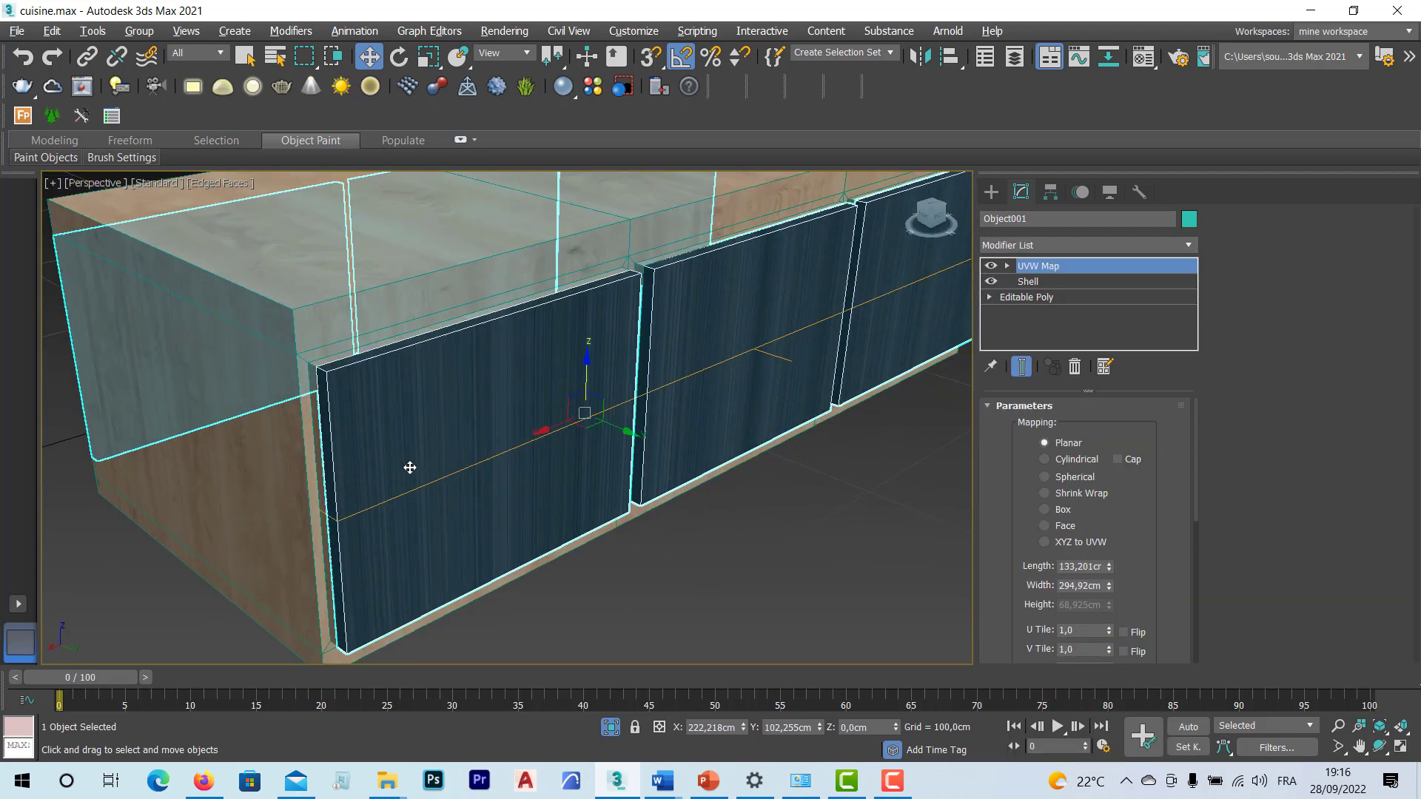
{"action": "left_click", "coordinate": [1044, 511]}
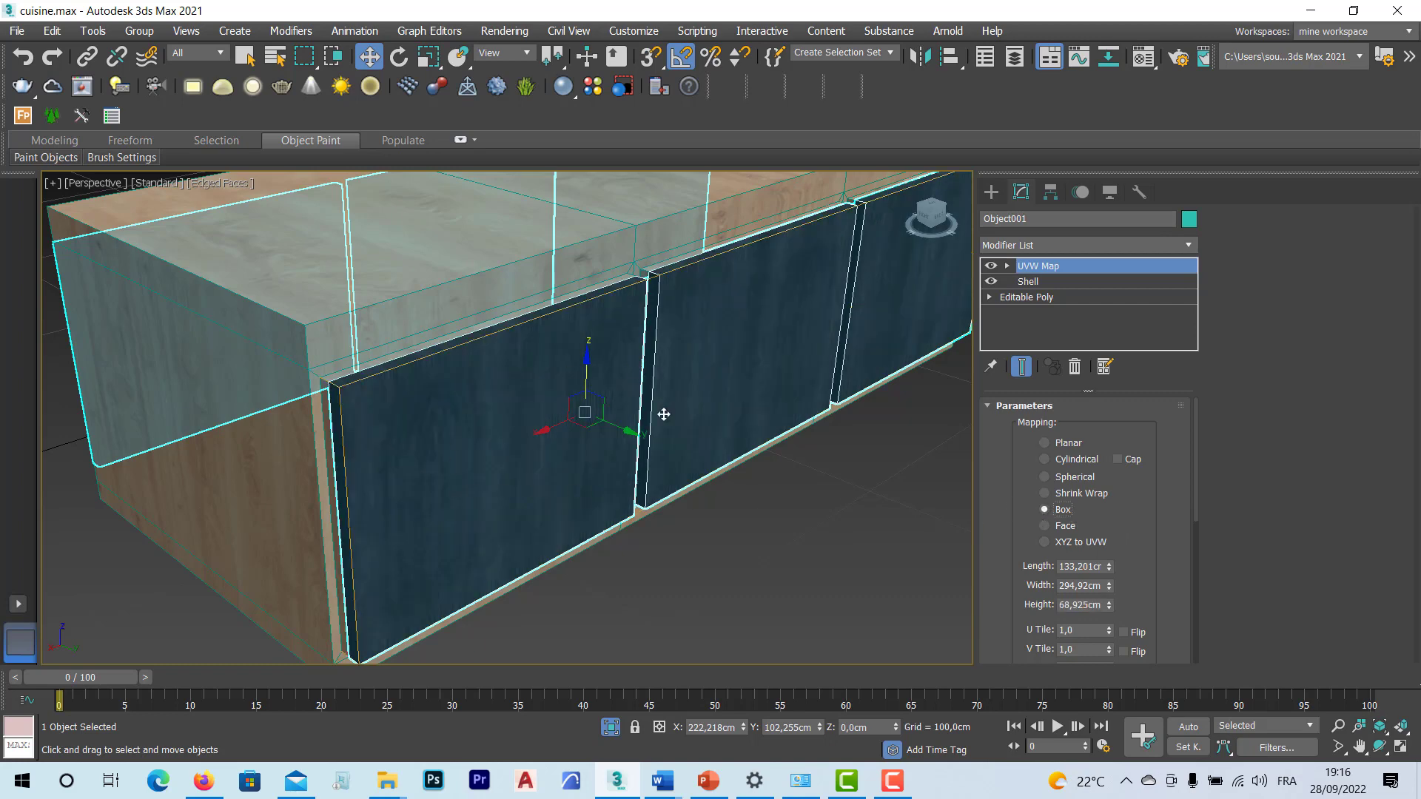
Step: Check the veneer mapping on the door panels, clear the selection, and exit isolation to bring back the whole kitchen scene
{"action": "mouse_move", "coordinate": [710, 447]}
{"action": "middle_mouse_down", "text": "alt"}
{"action": "mouse_move", "coordinate": [730, 454]}
{"action": "mouse_move", "coordinate": [691, 447]}
{"action": "mouse_move", "coordinate": [689, 432]}
{"action": "mouse_move", "coordinate": [698, 444]}
{"action": "middle_mouse_up", "text": "alt"}
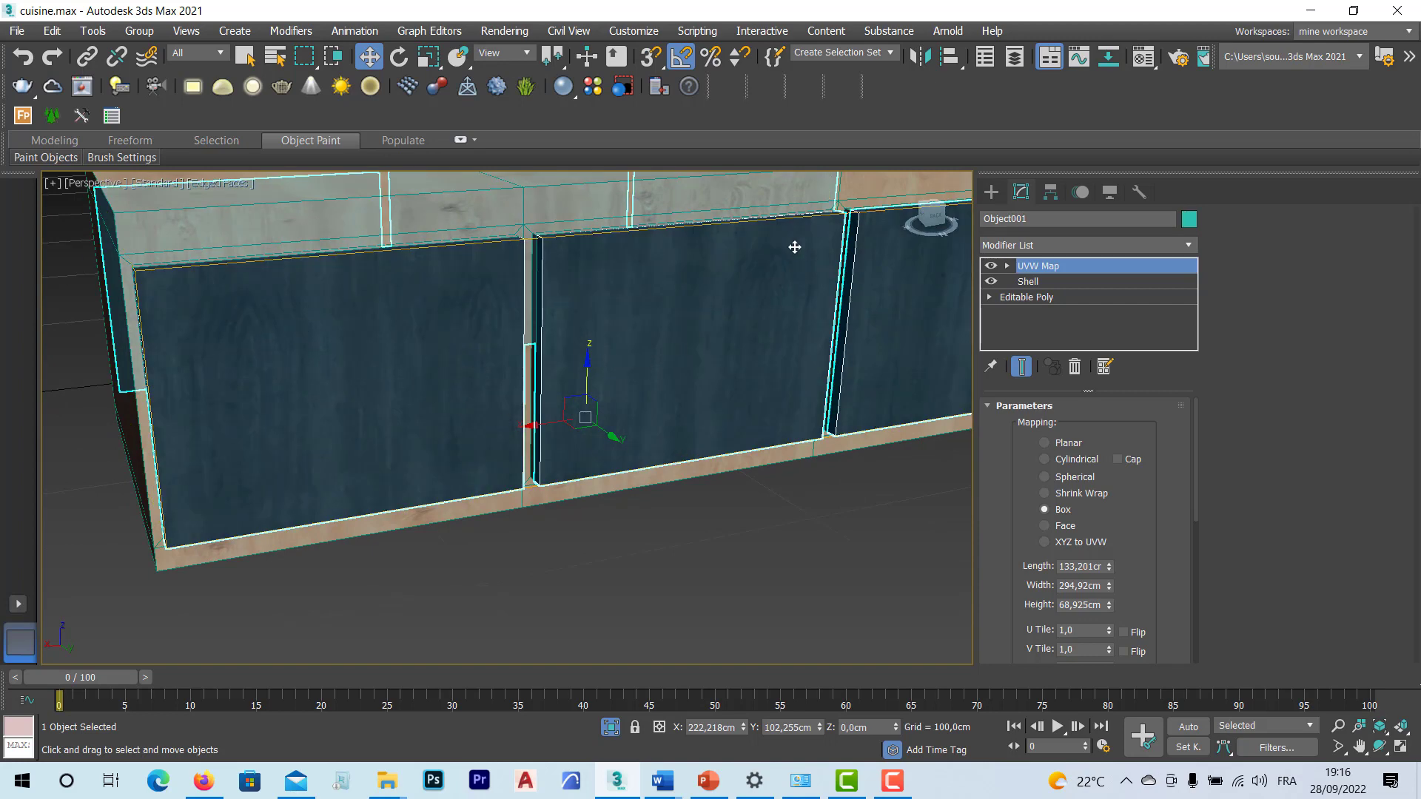
{"action": "key", "text": "alt"}
{"action": "mouse_move", "coordinate": [732, 329]}
{"action": "middle_mouse_down", "text": "alt"}
{"action": "mouse_move", "coordinate": [675, 313]}
{"action": "mouse_move", "coordinate": [691, 304]}
{"action": "mouse_move", "coordinate": [744, 337]}
{"action": "middle_mouse_up", "text": "alt"}
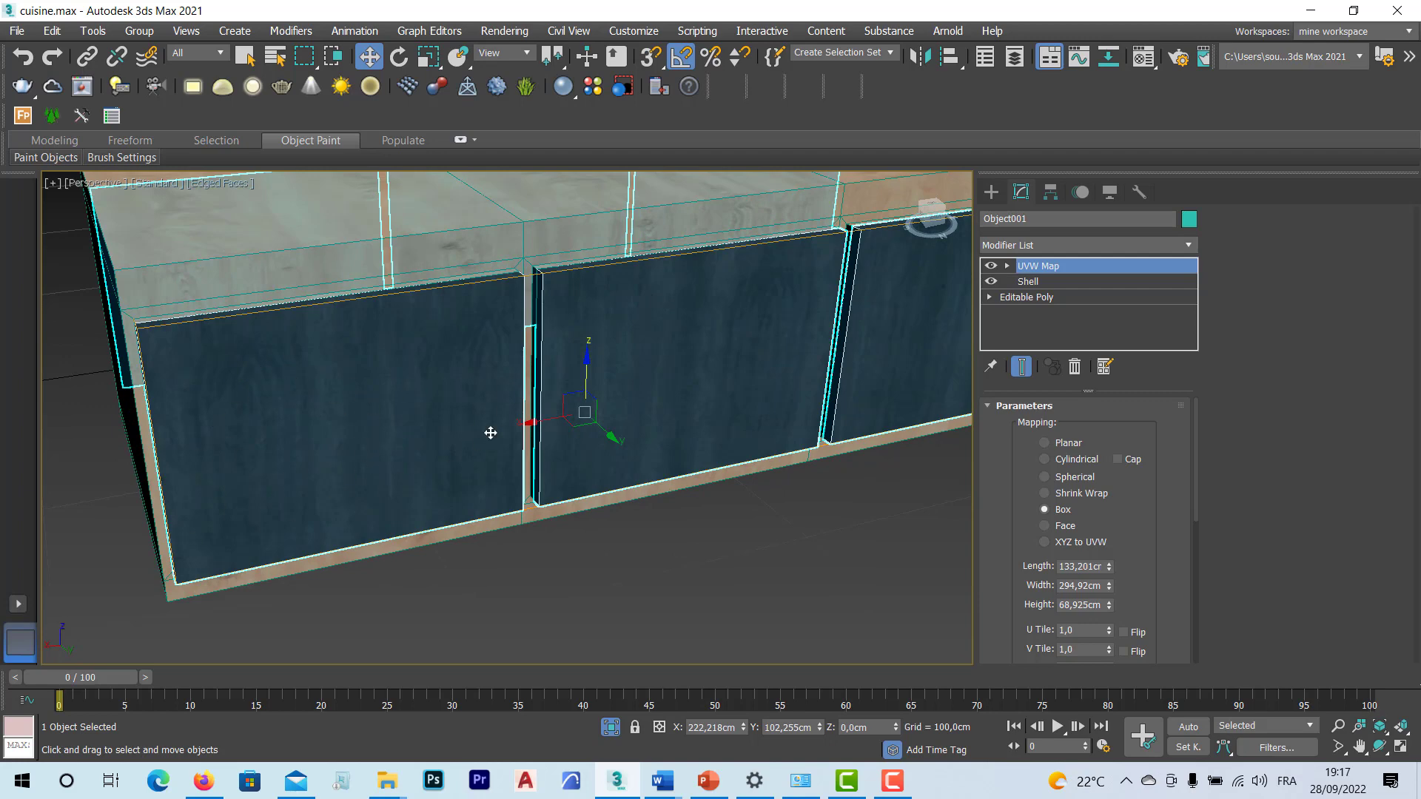
{"action": "middle_click_drag", "start_coordinate": [667, 390], "coordinate": [739, 358], "text": "alt"}
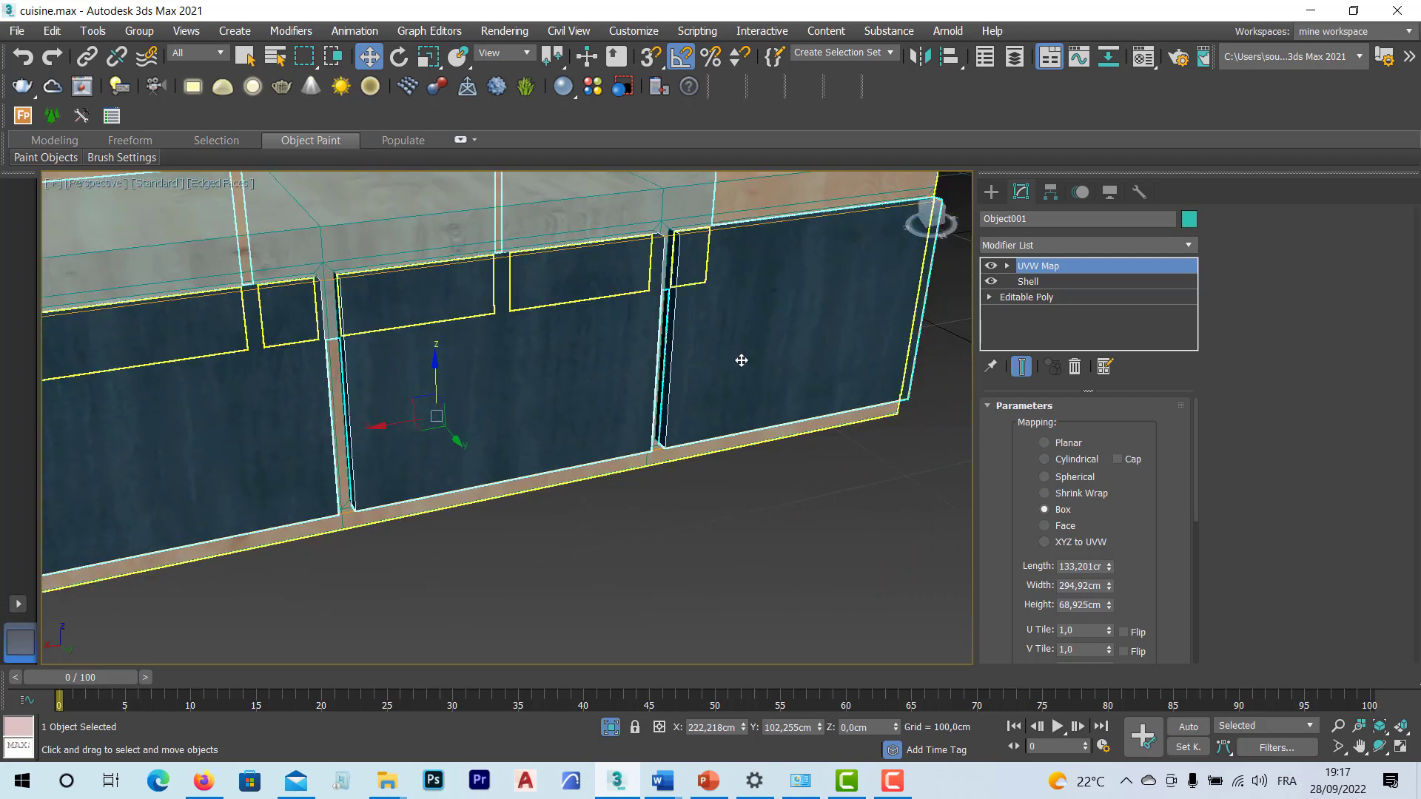
{"action": "key", "text": "z"}
{"action": "middle_click_drag", "start_coordinate": [686, 400], "coordinate": [518, 397], "text": "alt"}
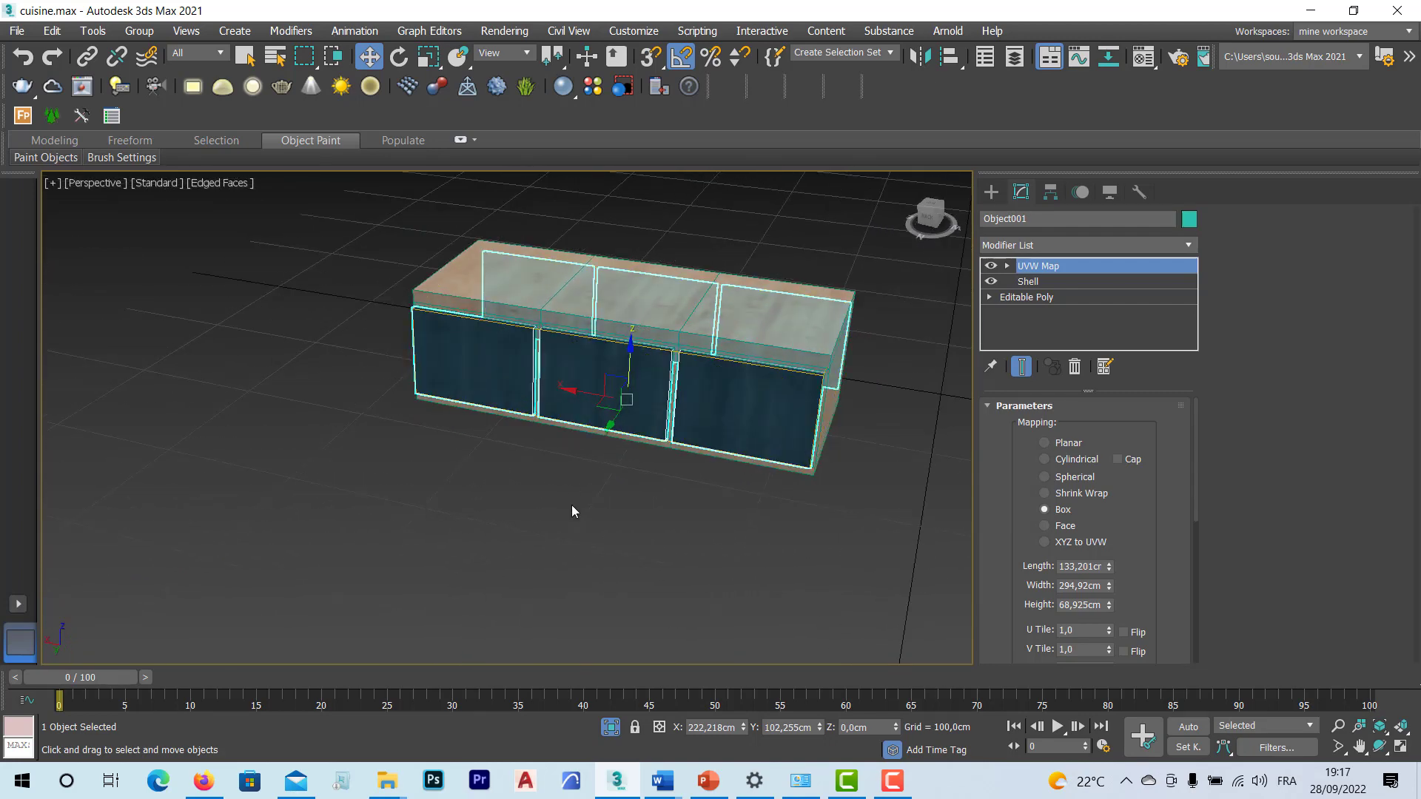
{"action": "left_click", "coordinate": [576, 522]}
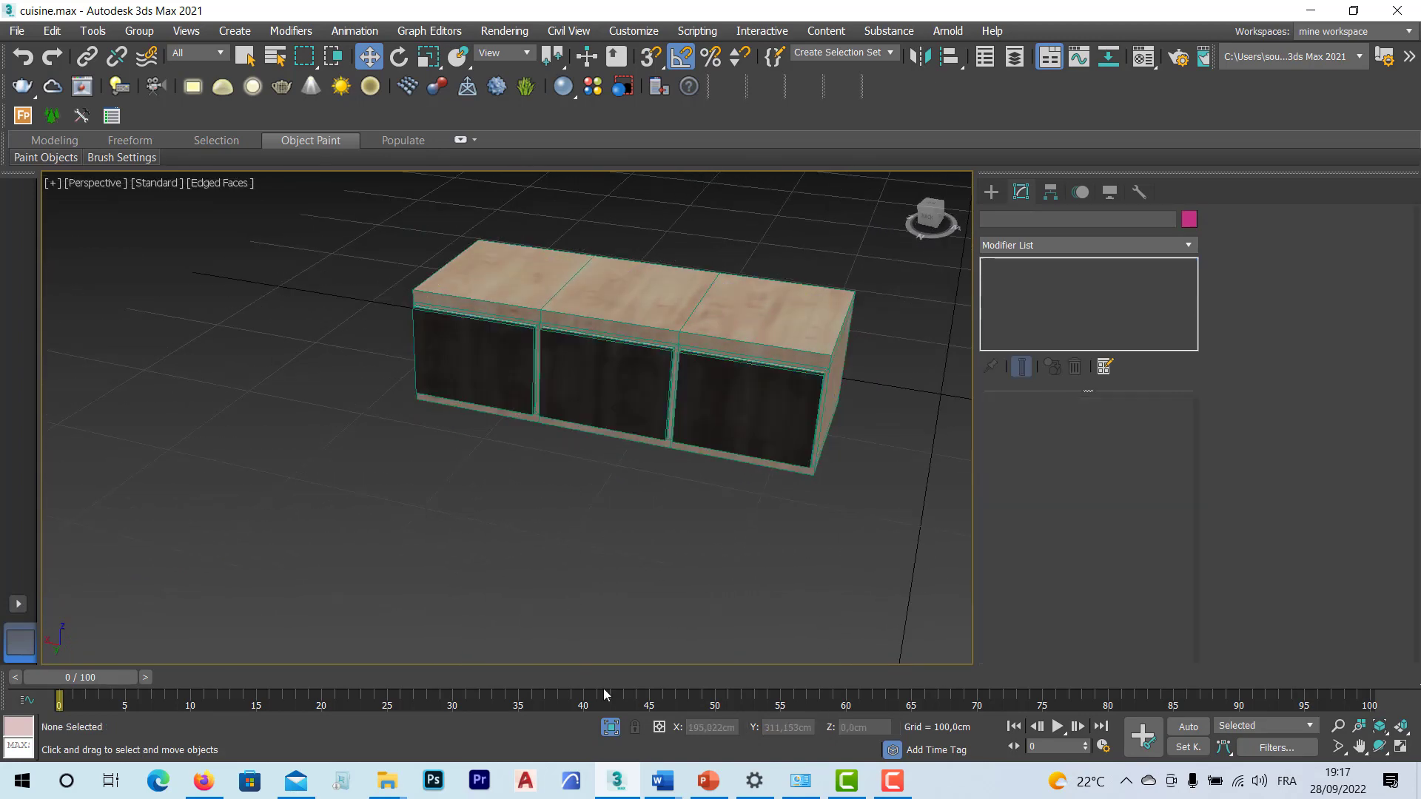
{"action": "left_click", "coordinate": [610, 727]}
{"action": "scroll", "coordinate": [605, 472], "scroll_direction": "down", "scroll_amount": 4}
{"action": "middle_click_drag", "start_coordinate": [607, 502], "coordinate": [624, 445]}
Step: Select the door panels together with the countertop and group them under the name ilo
{"action": "left_click", "coordinate": [405, 322]}
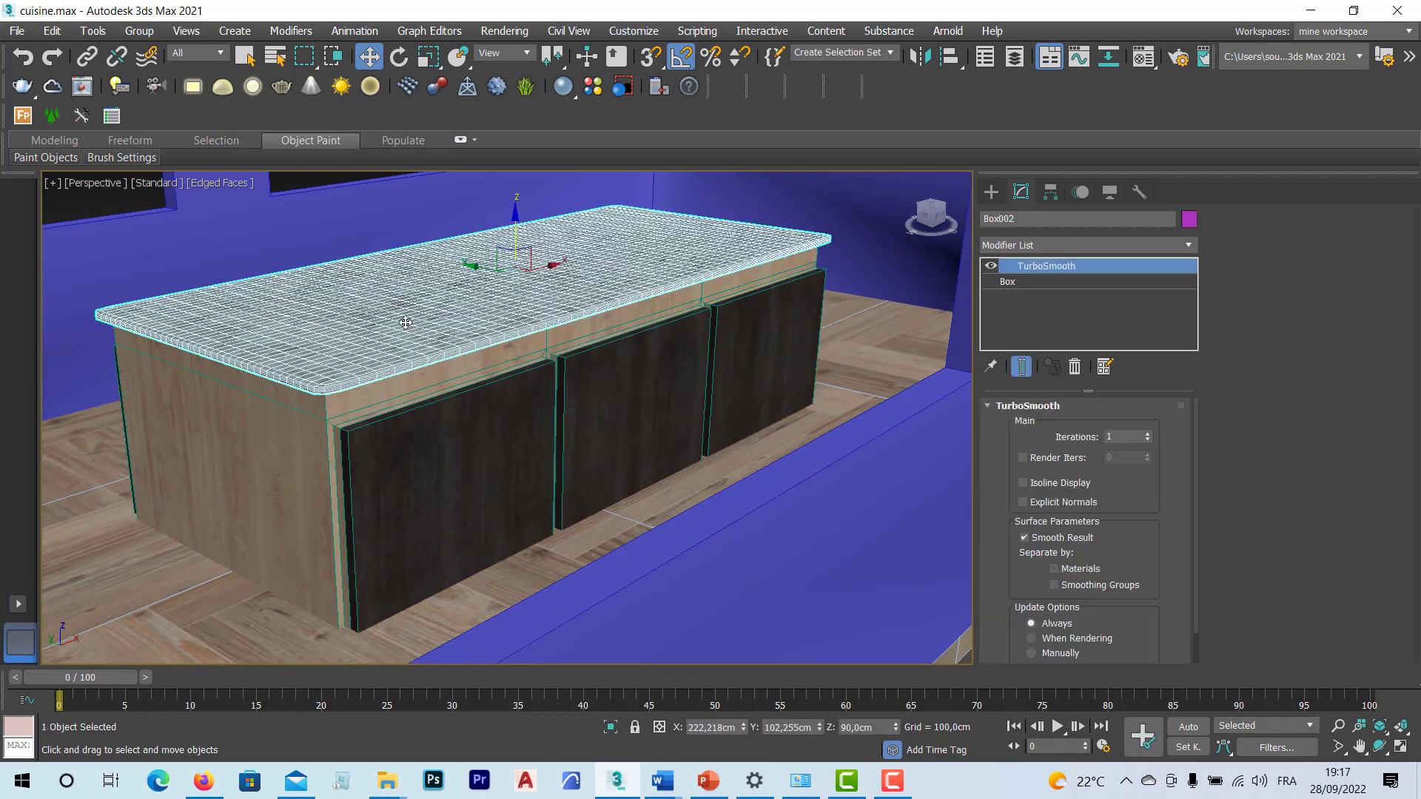
{"action": "left_click", "coordinate": [416, 409]}
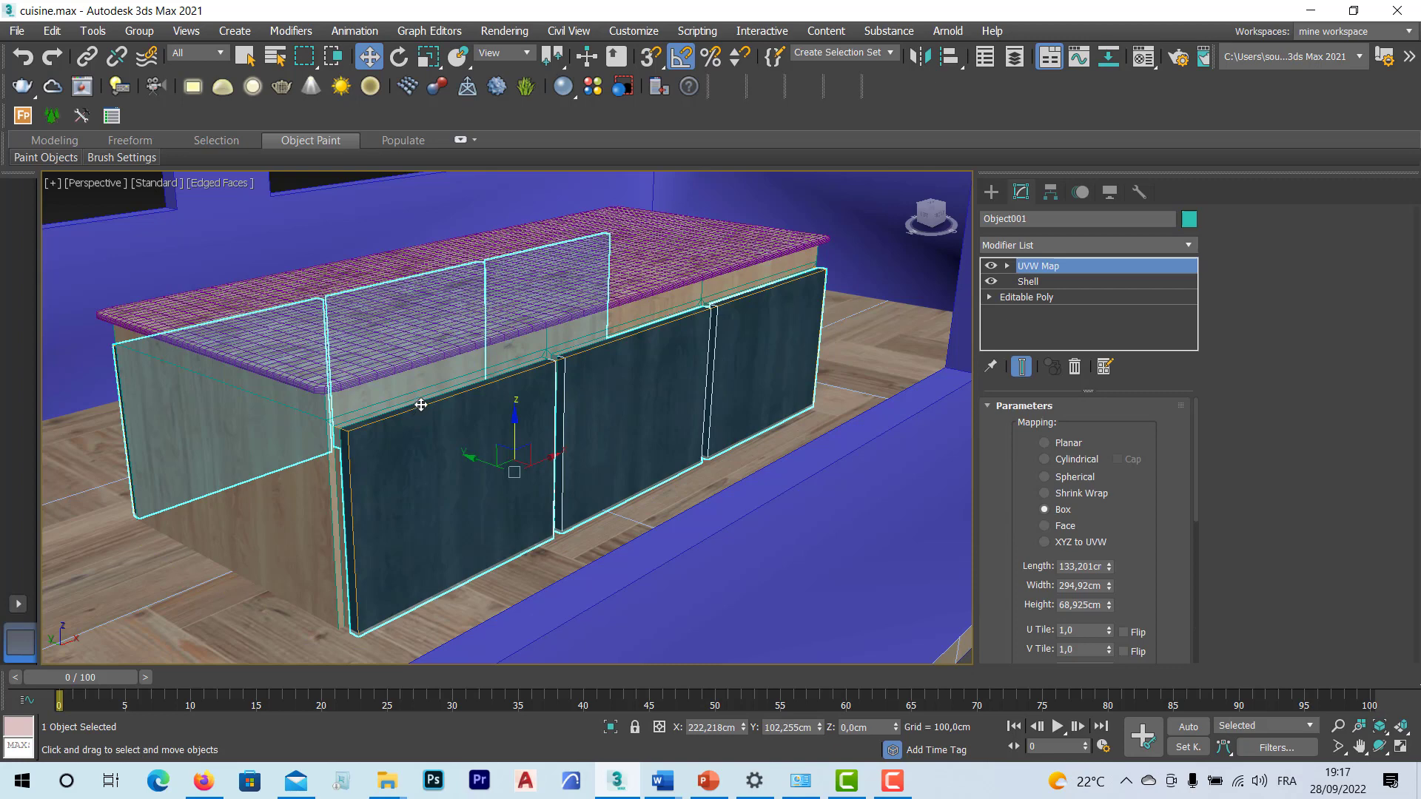
{"action": "left_click", "coordinate": [436, 333], "text": "ctrl"}
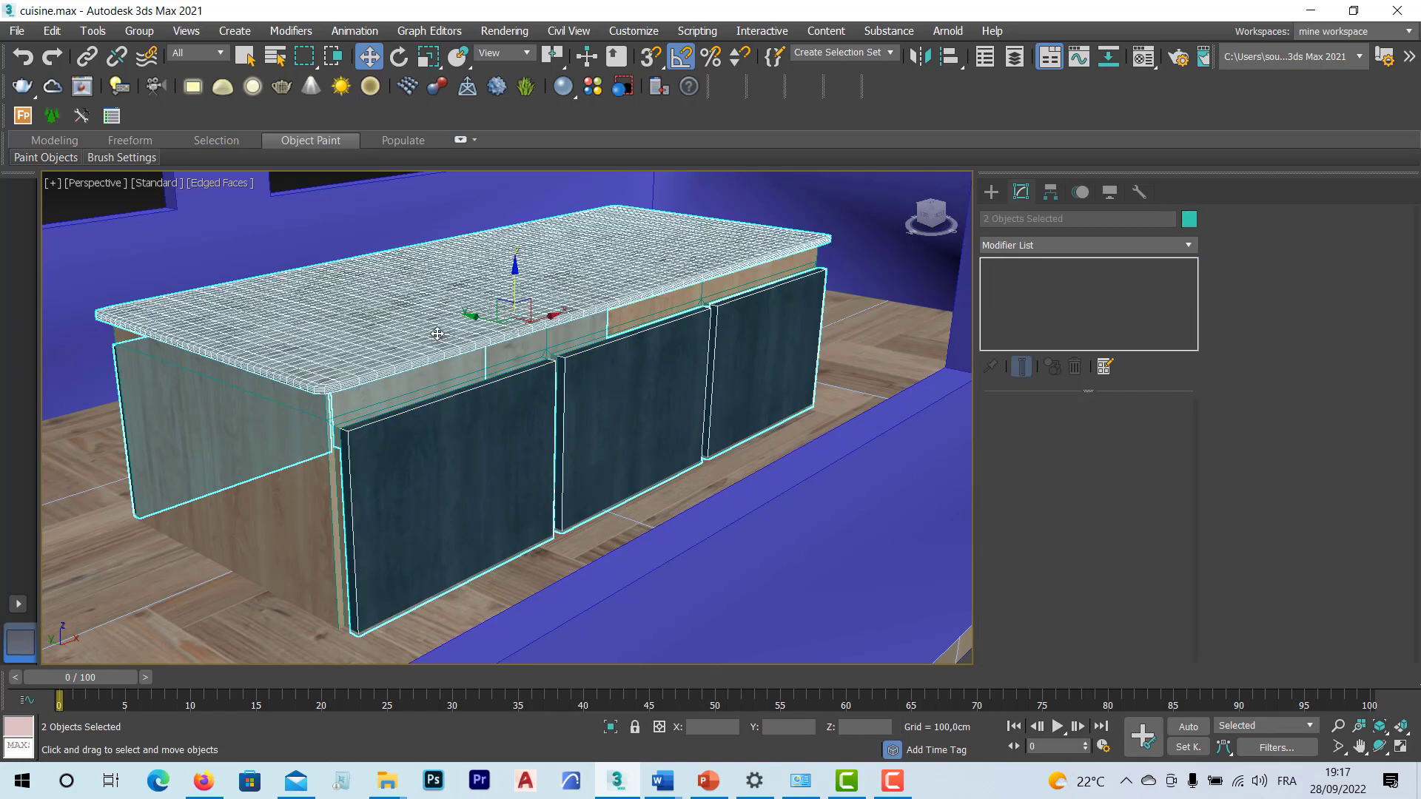
{"action": "left_click", "coordinate": [140, 34]}
{"action": "left_click", "coordinate": [148, 59]}
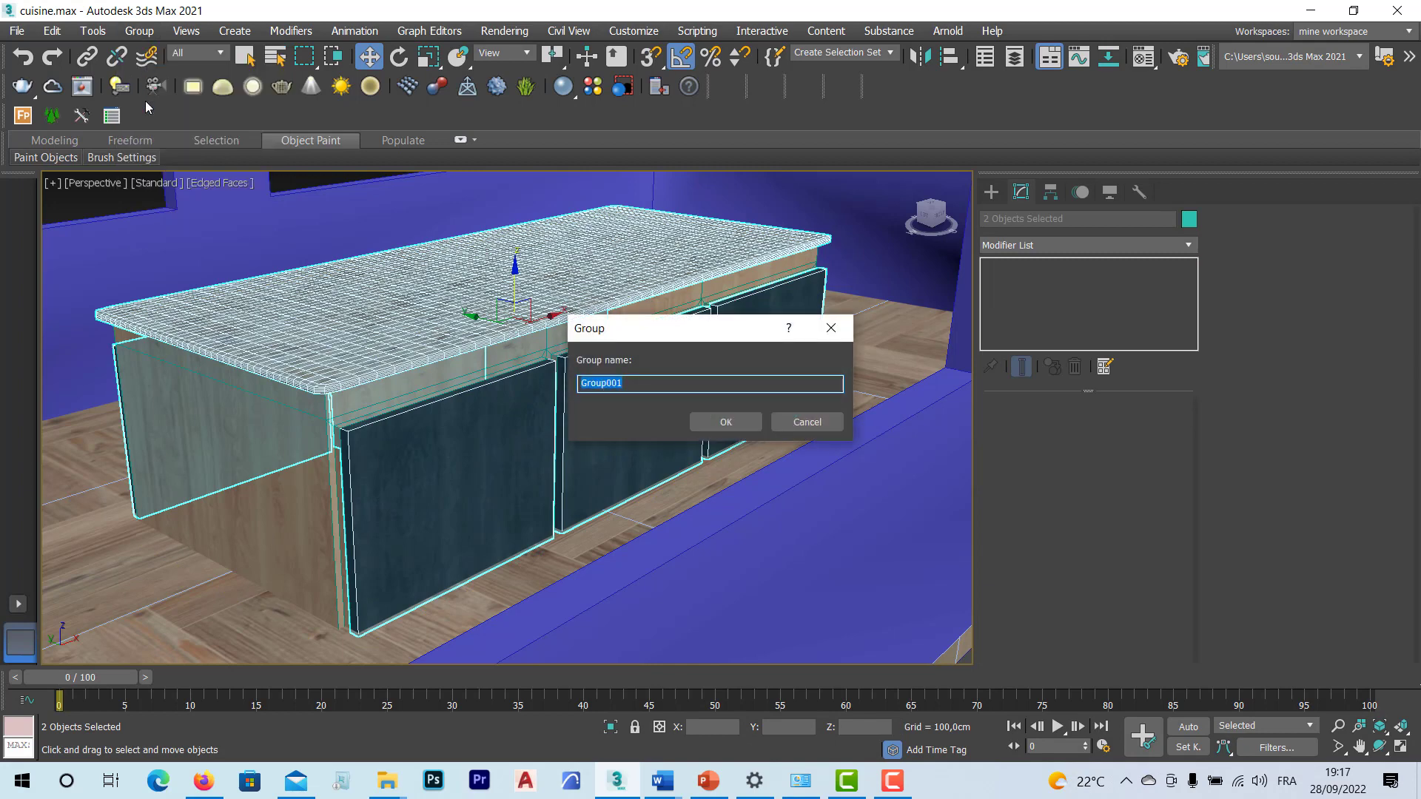
{"action": "type", "text": "ilo"}
{"action": "left_click", "coordinate": [711, 421]}
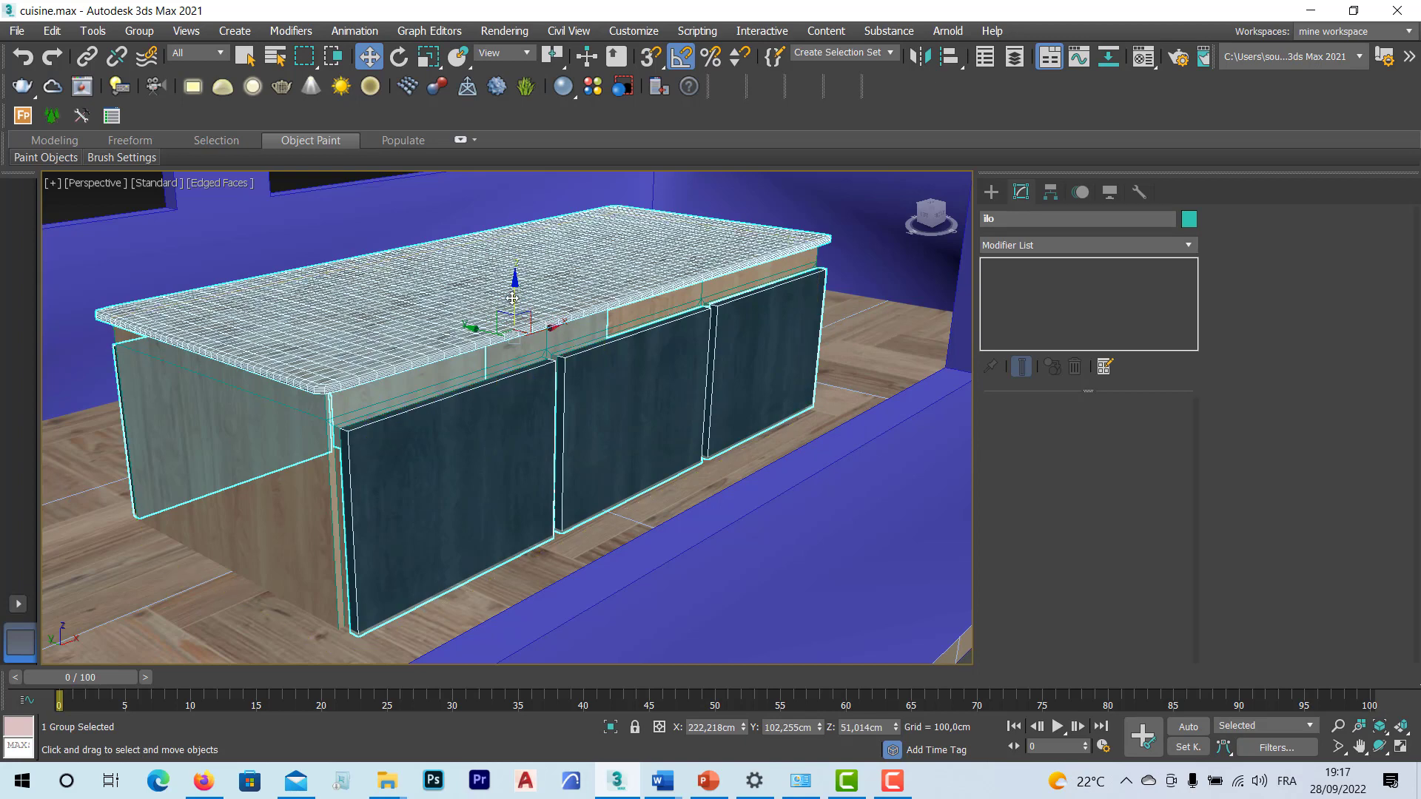
Step: Examine the ilo group against the cabinet base in the Left view and select the base in the perspective view
{"action": "key", "text": "alt+w"}
{"action": "middle_click_drag", "start_coordinate": [415, 592], "coordinate": [401, 567]}
{"action": "key", "text": "alt+w"}
{"action": "middle_click_drag", "start_coordinate": [609, 385], "coordinate": [514, 485]}
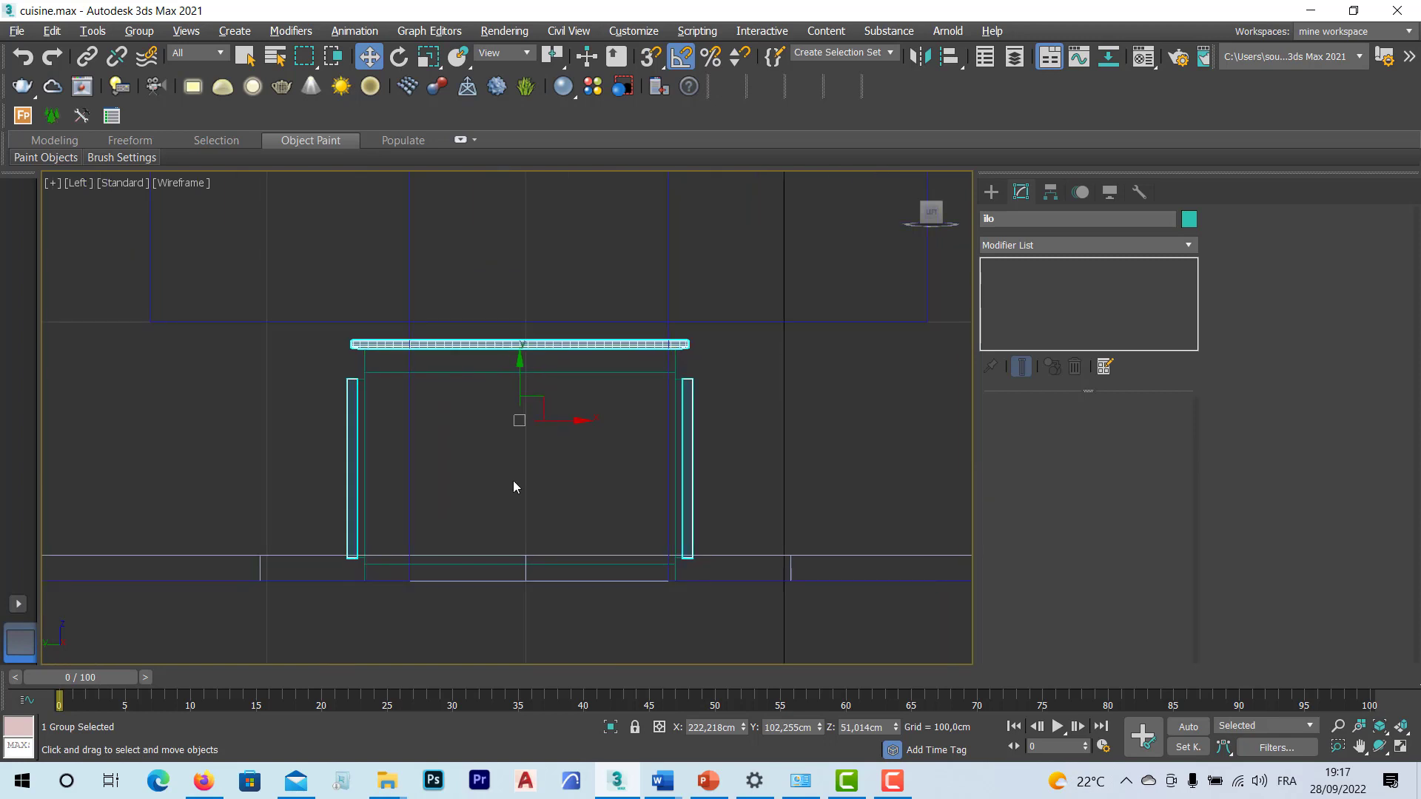
{"action": "scroll", "coordinate": [463, 533], "scroll_direction": "up", "scroll_amount": 3}
{"action": "mouse_move", "coordinate": [539, 329]}
{"action": "left_mouse_down"}
{"action": "mouse_move", "coordinate": [539, 207]}
{"action": "mouse_move", "coordinate": [539, 329]}
{"action": "left_mouse_up"}
{"action": "key", "text": "alt+w"}
{"action": "left_click", "coordinate": [754, 609]}
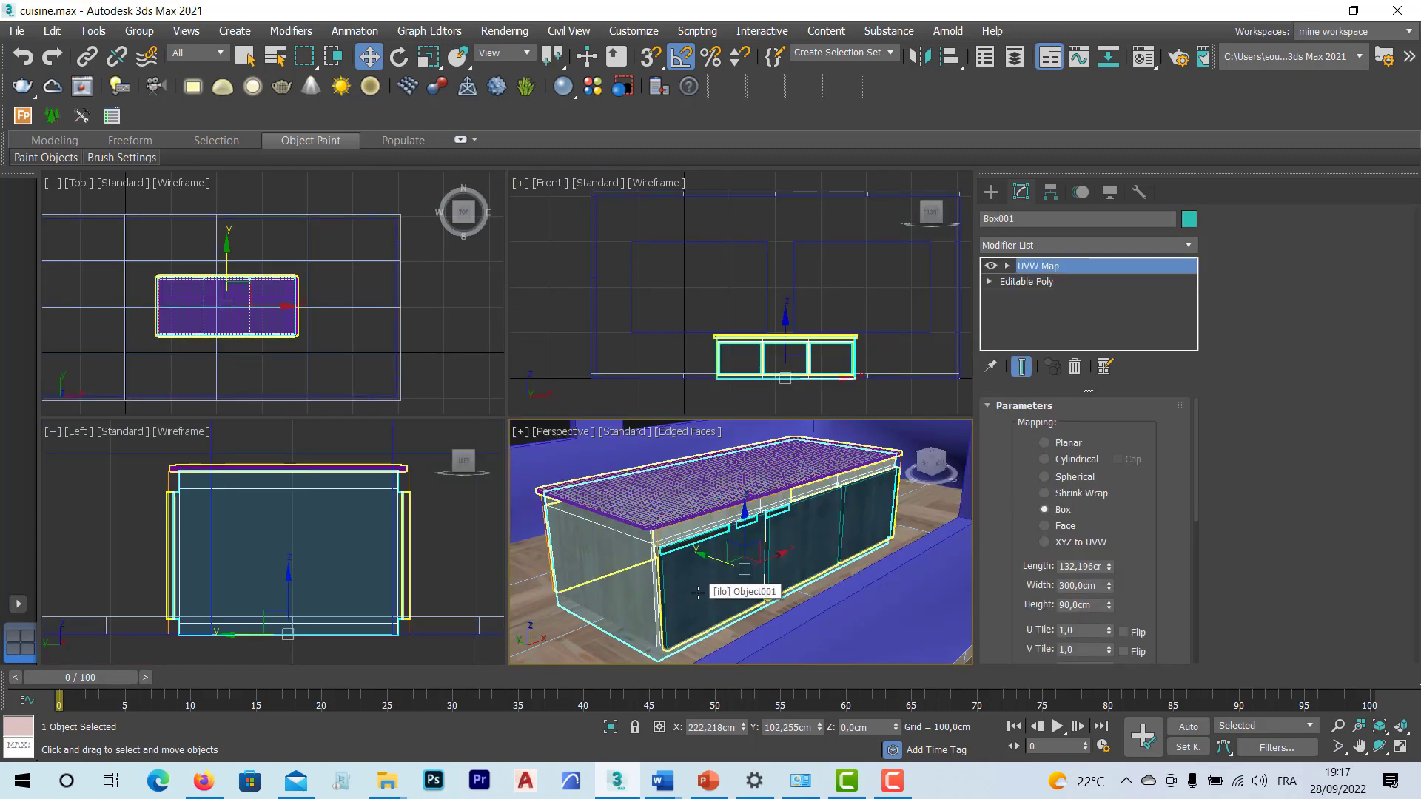
Step: Select the cabinet base together with the ilo group of door panels and countertop
{"action": "left_click", "coordinate": [1026, 281]}
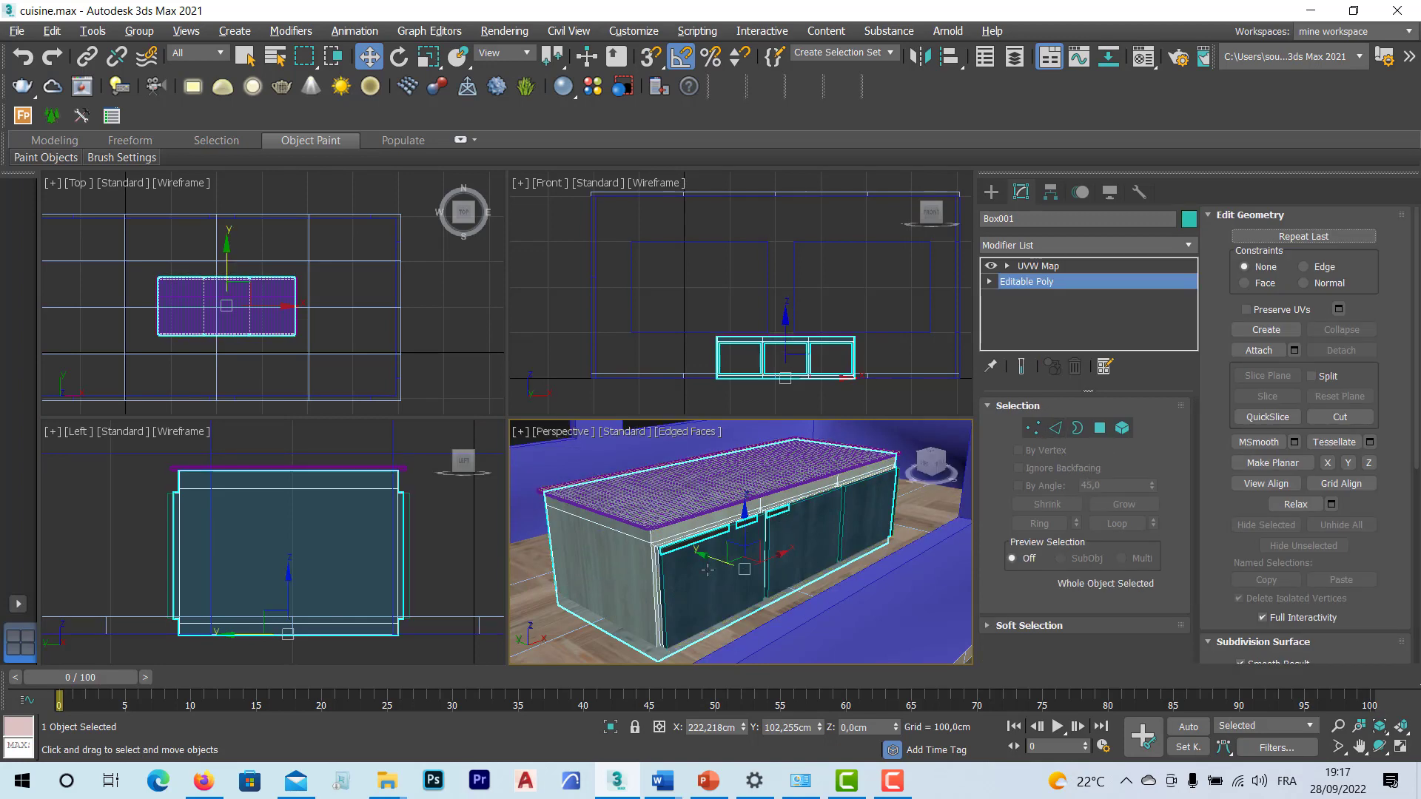
{"action": "left_click", "coordinate": [643, 589]}
{"action": "left_click", "coordinate": [680, 588]}
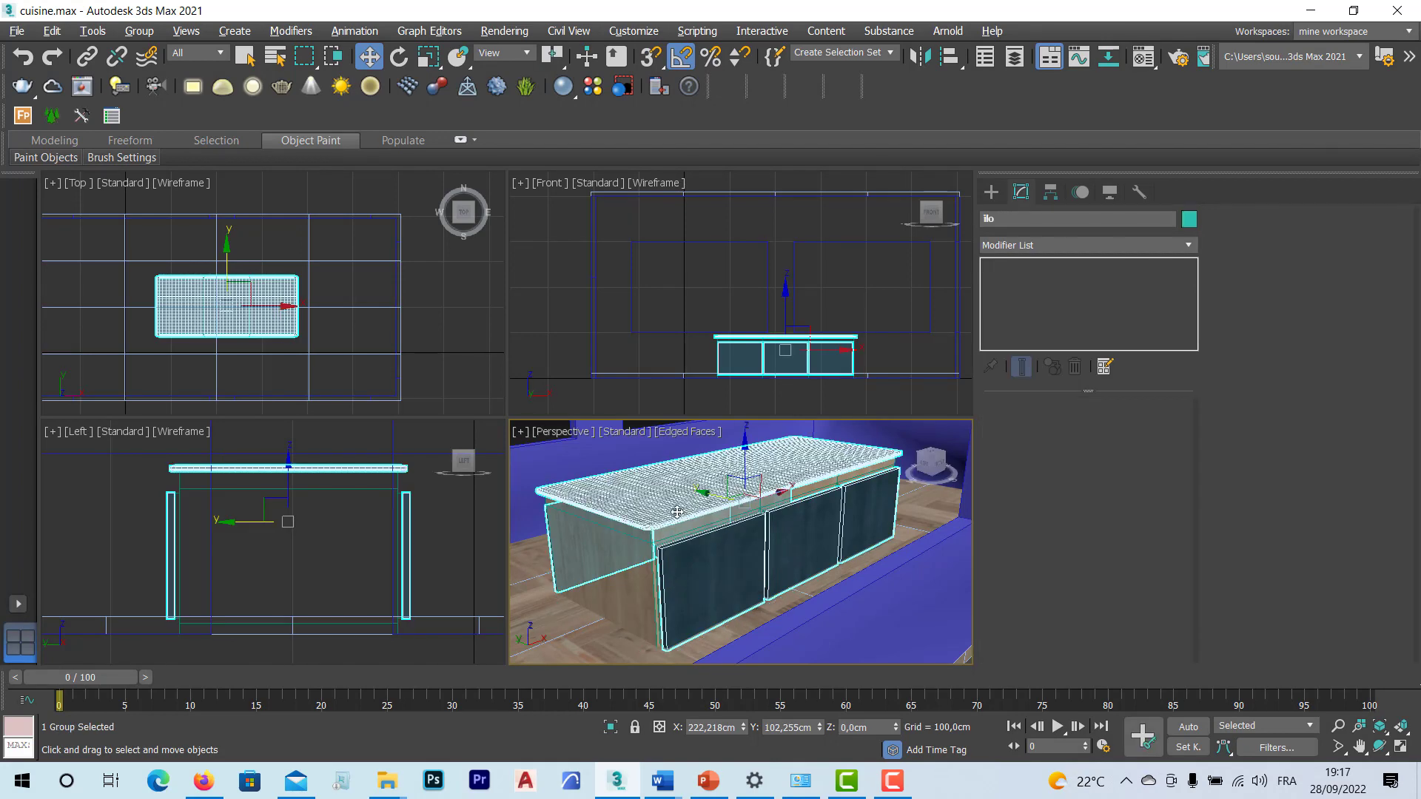
{"action": "left_click", "coordinate": [679, 587]}
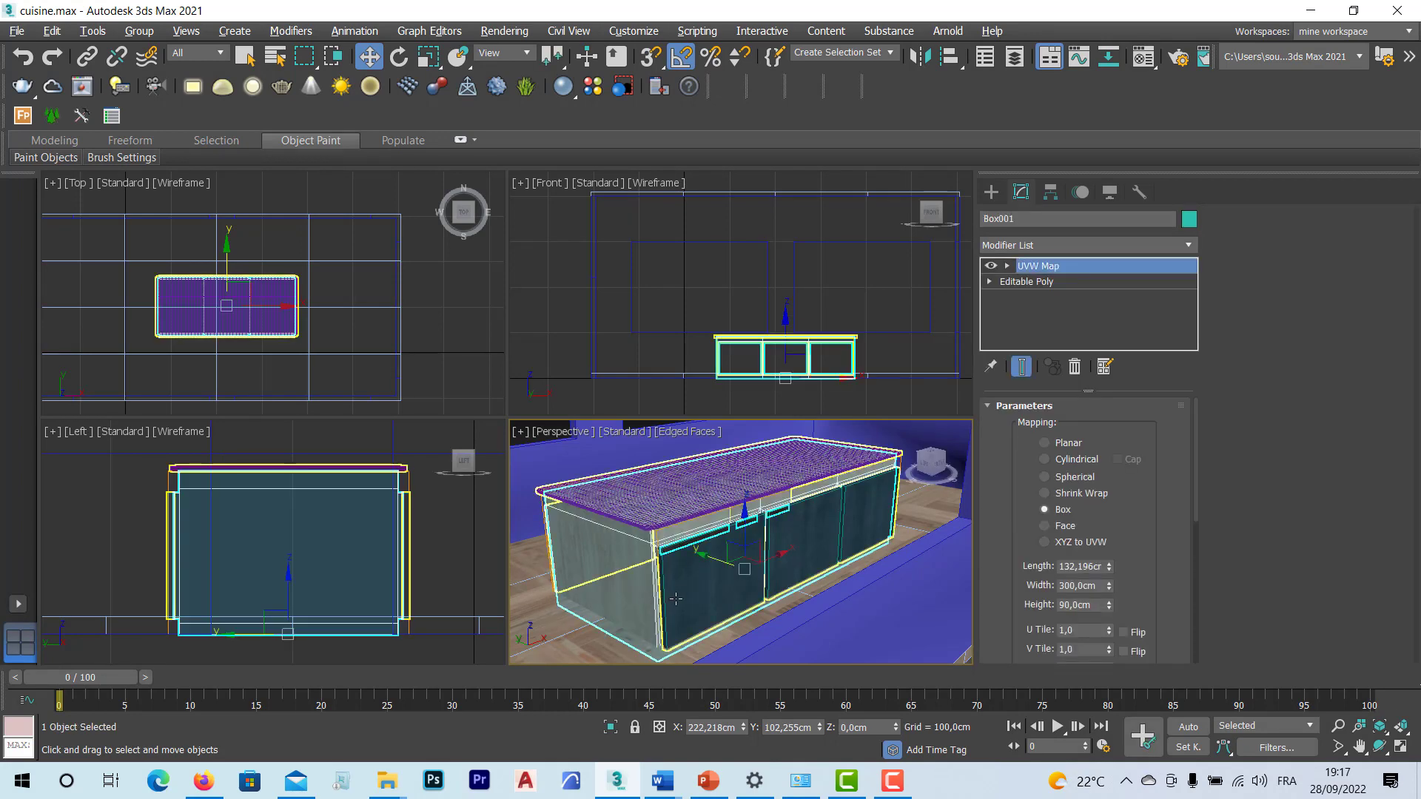
{"action": "left_click", "coordinate": [676, 598], "text": "ctrl"}
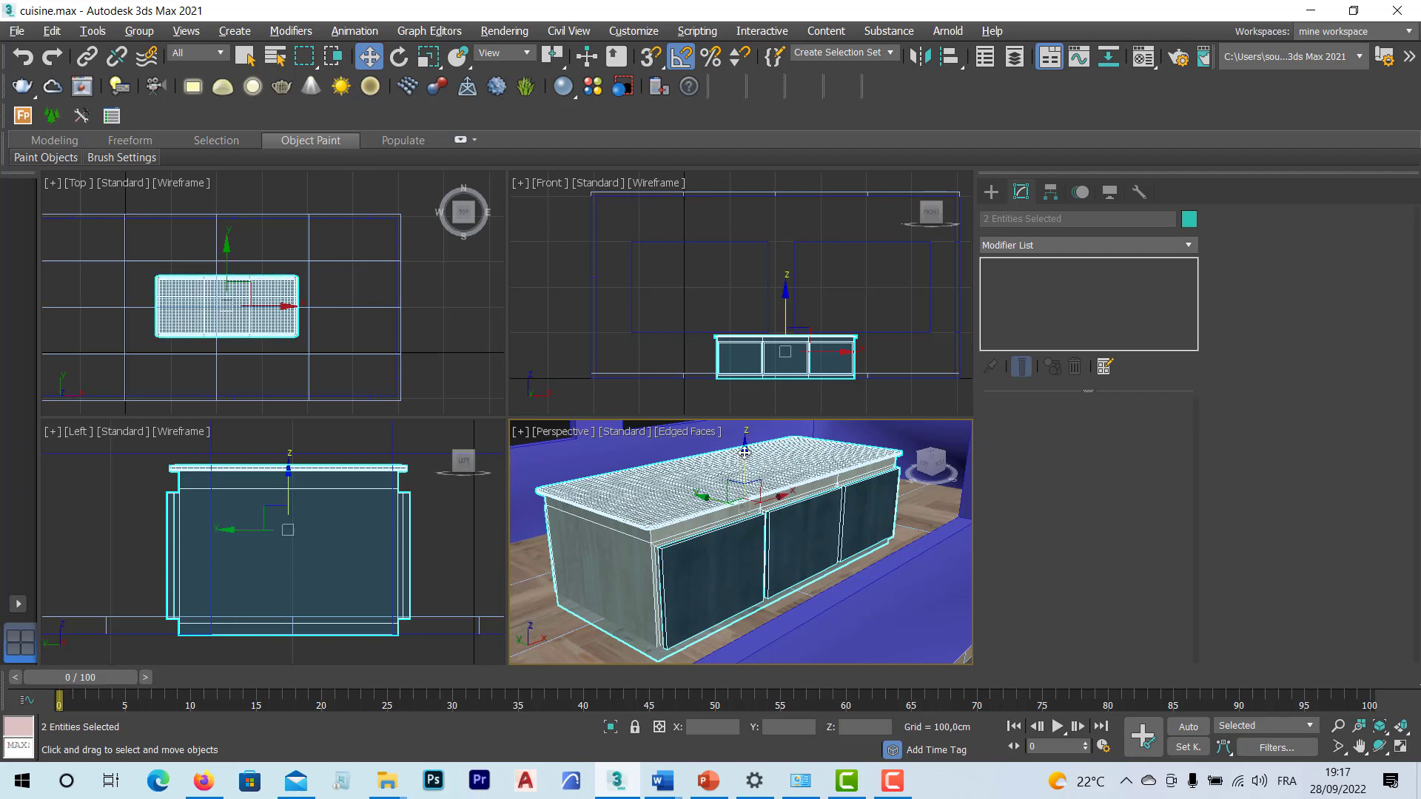
Step: Raise the selected base and ilo group vertically in the Left view until the base's underside rests on the floor line
{"action": "left_click_drag", "start_coordinate": [744, 452], "coordinate": [648, 502]}
{"action": "key", "text": "alt+w"}
{"action": "key", "text": "alt+w"}
{"action": "right_click", "coordinate": [412, 551]}
{"action": "key", "text": "alt+w"}
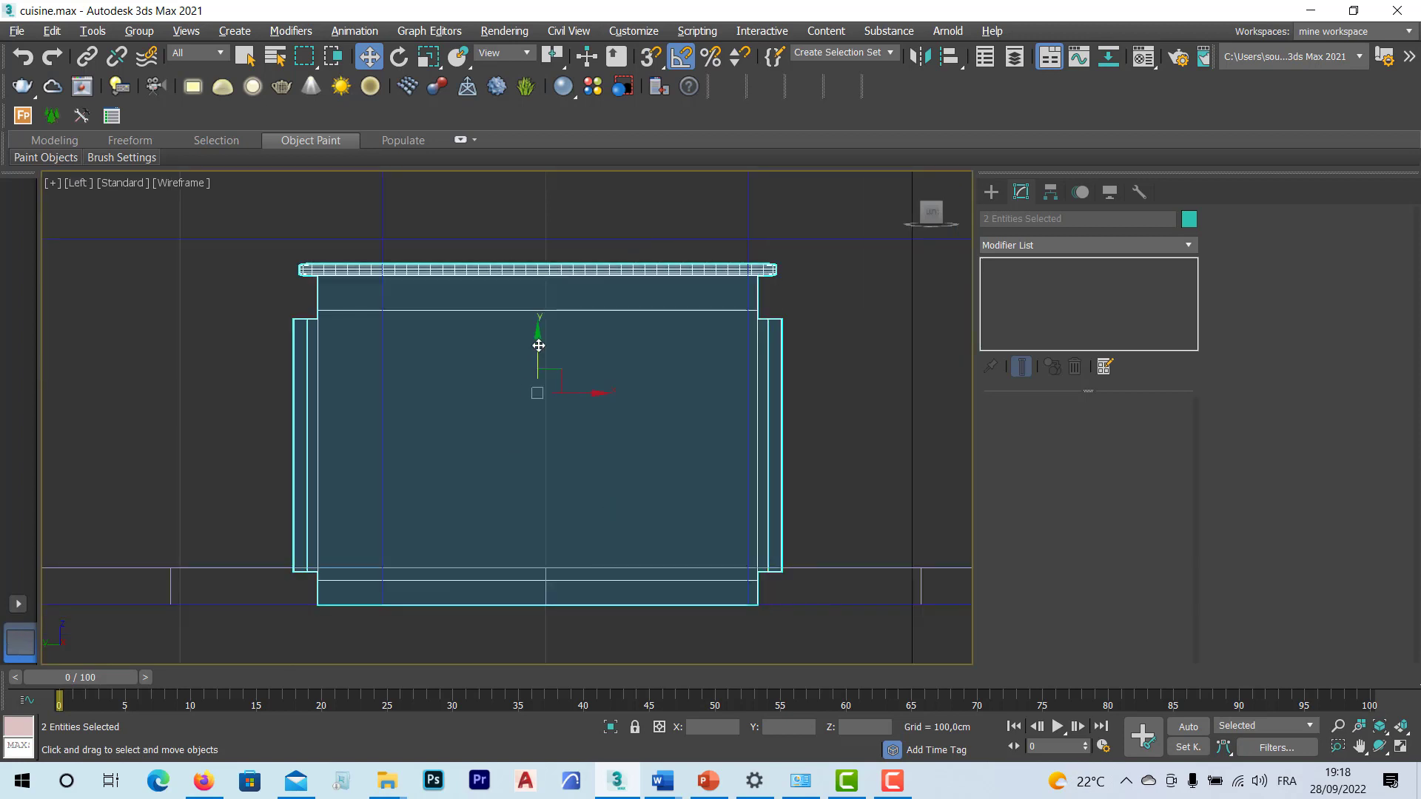
{"action": "left_click_drag", "start_coordinate": [538, 346], "coordinate": [541, 308]}
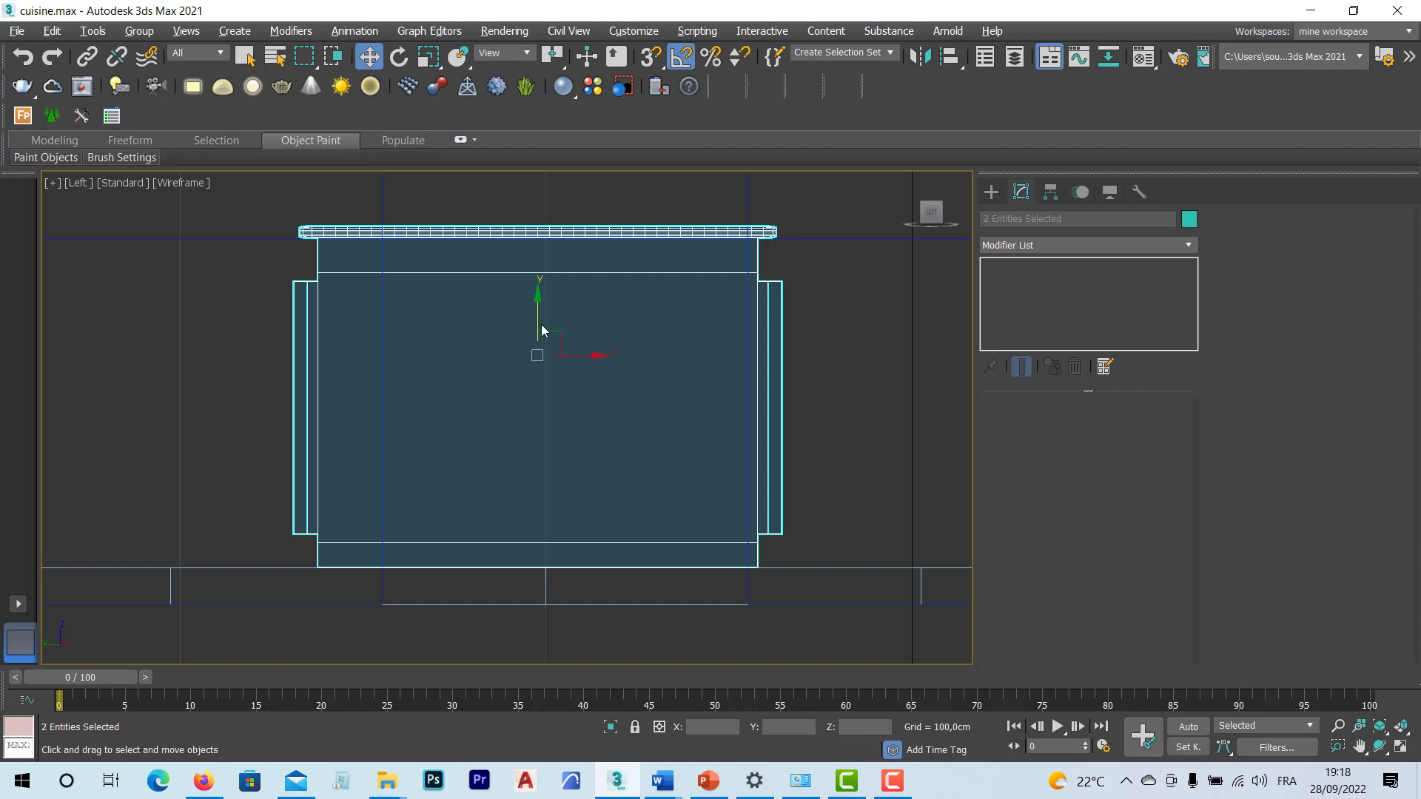
Step: Group the cabinet base with the ilo group under the name olo1
{"action": "left_click", "coordinate": [139, 31]}
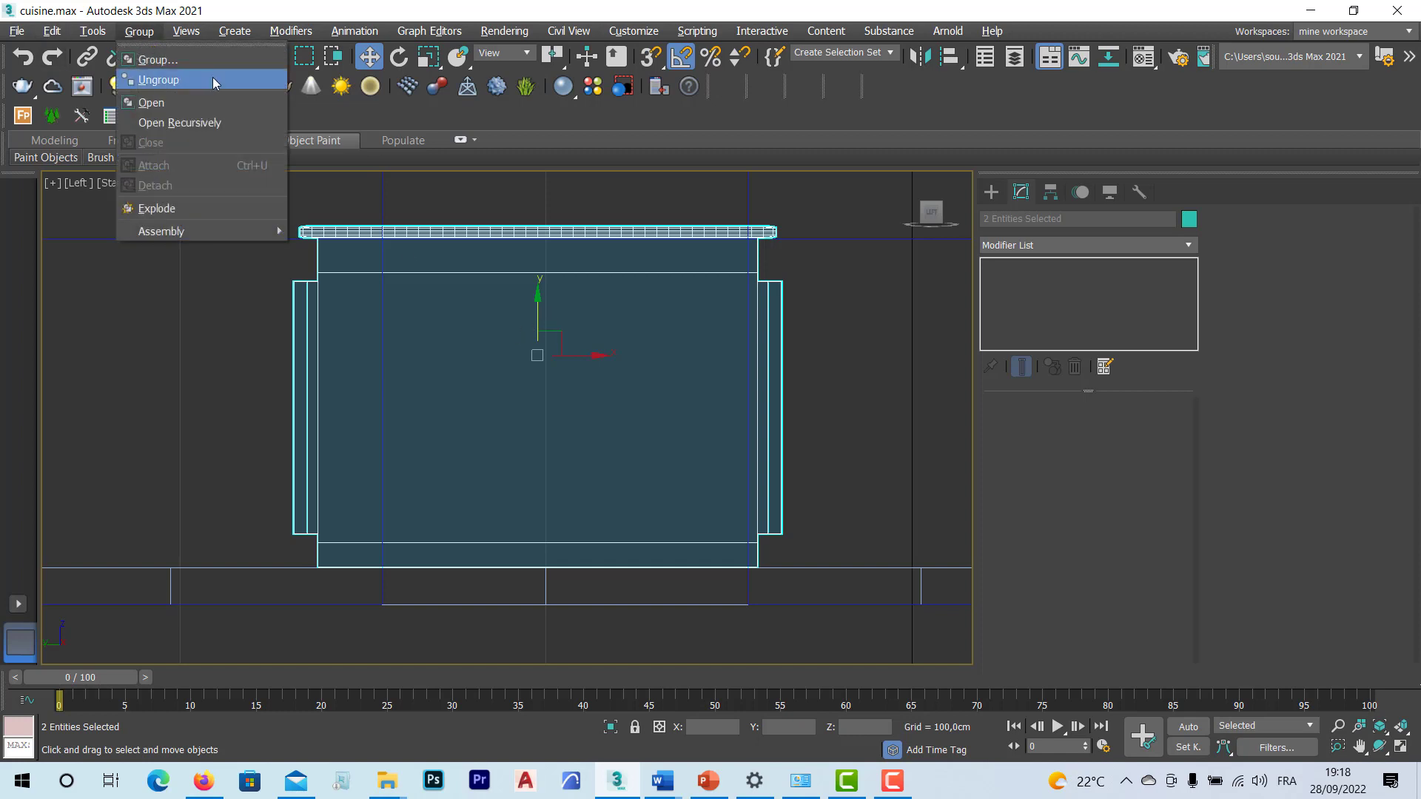
{"action": "left_click", "coordinate": [178, 60]}
{"action": "type", "text": "olo"}
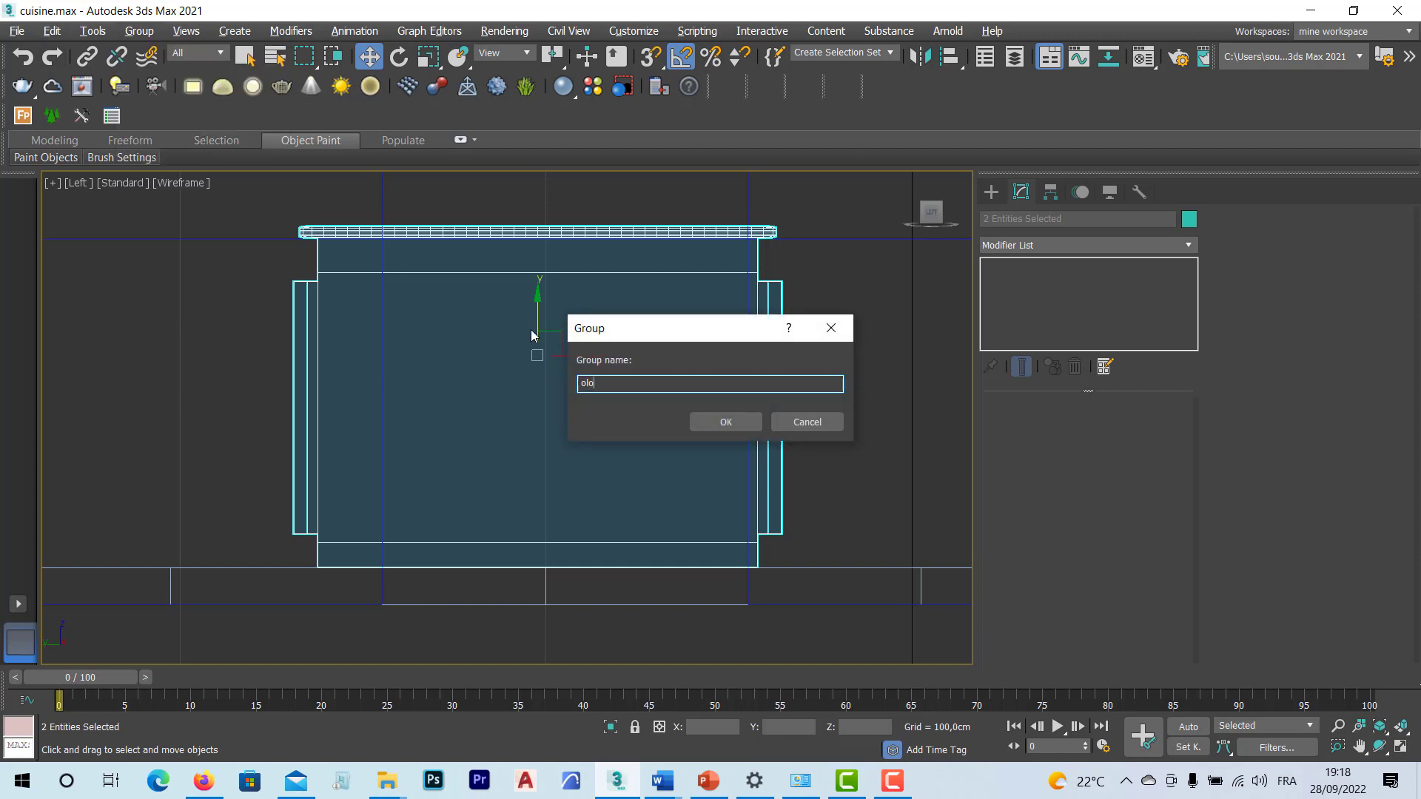
{"action": "type", "text": "1"}
{"action": "left_click", "coordinate": [708, 418]}
Step: Examine the grouped island's placement on the floor from above in the enlarged perspective view
{"action": "key", "text": "alt+w"}
{"action": "left_click", "coordinate": [747, 544]}
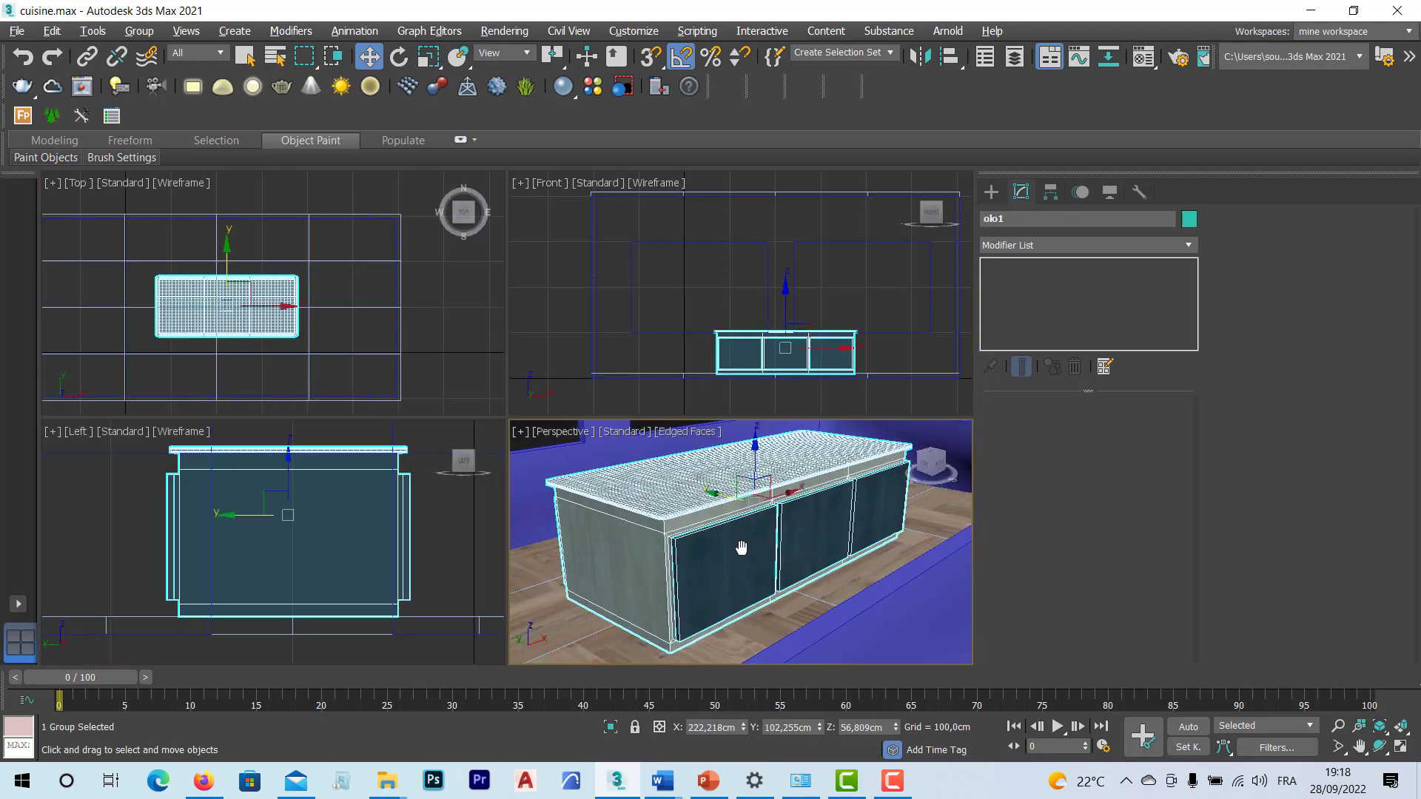
{"action": "key", "text": "alt+w"}
{"action": "middle_click_drag", "start_coordinate": [743, 553], "coordinate": [598, 499], "text": "alt"}
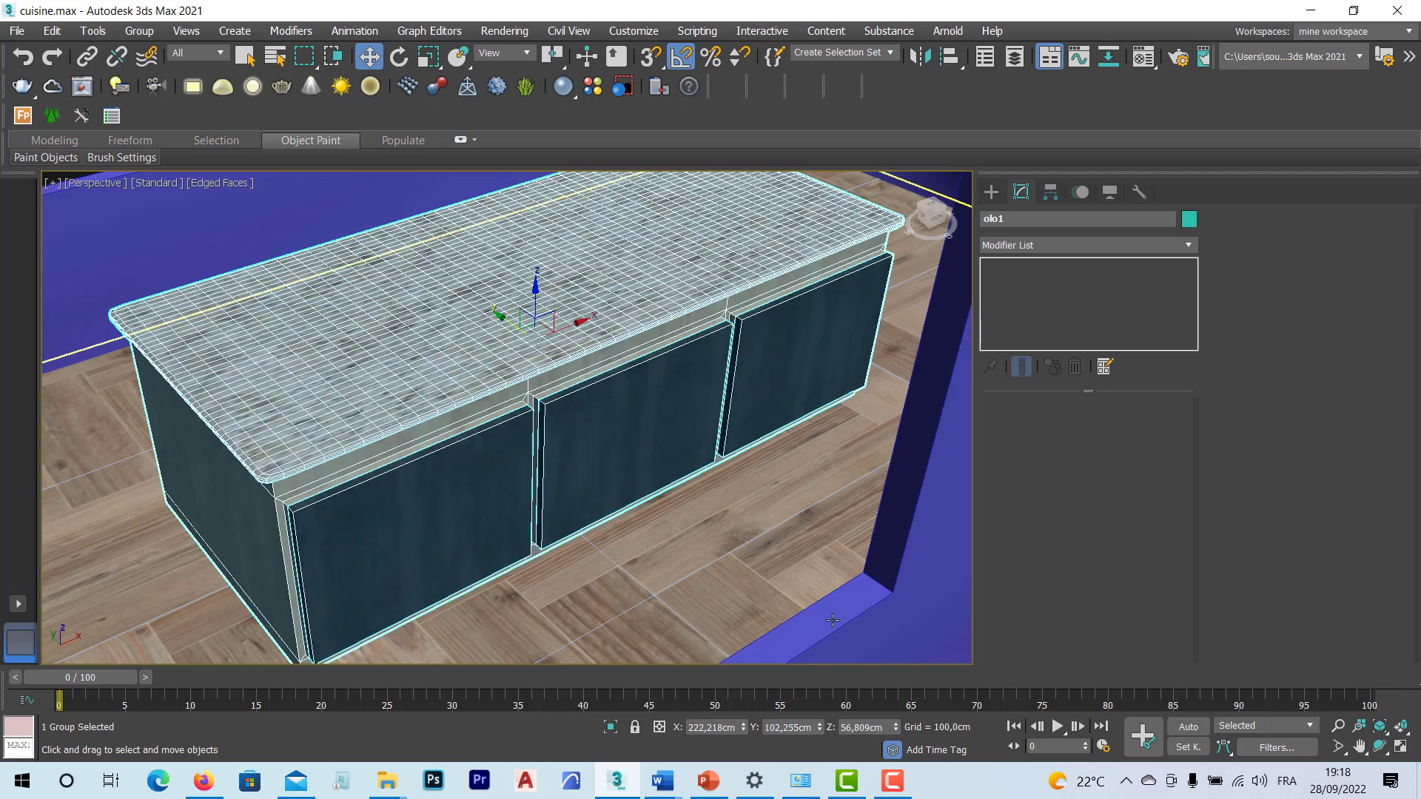
{"action": "left_click", "coordinate": [891, 785]}
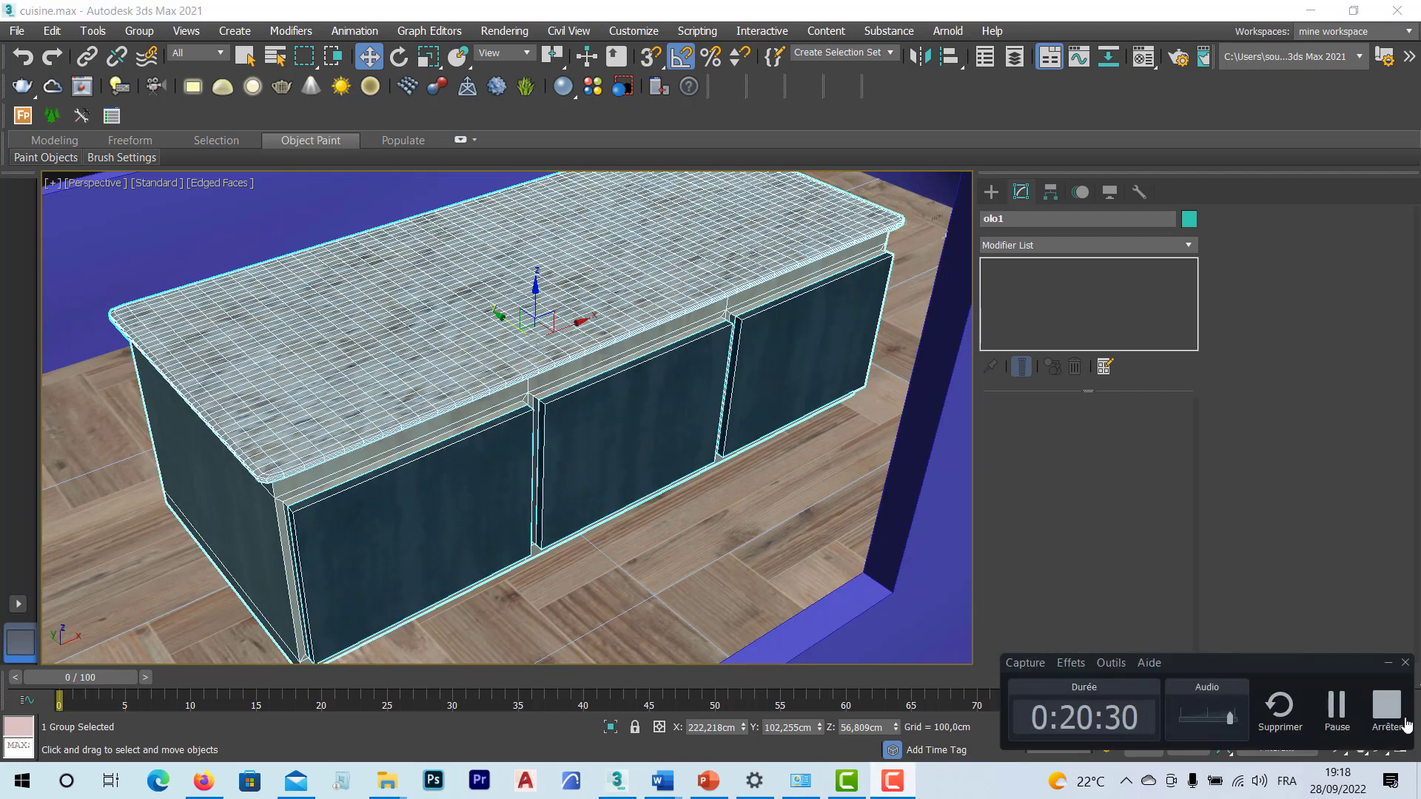